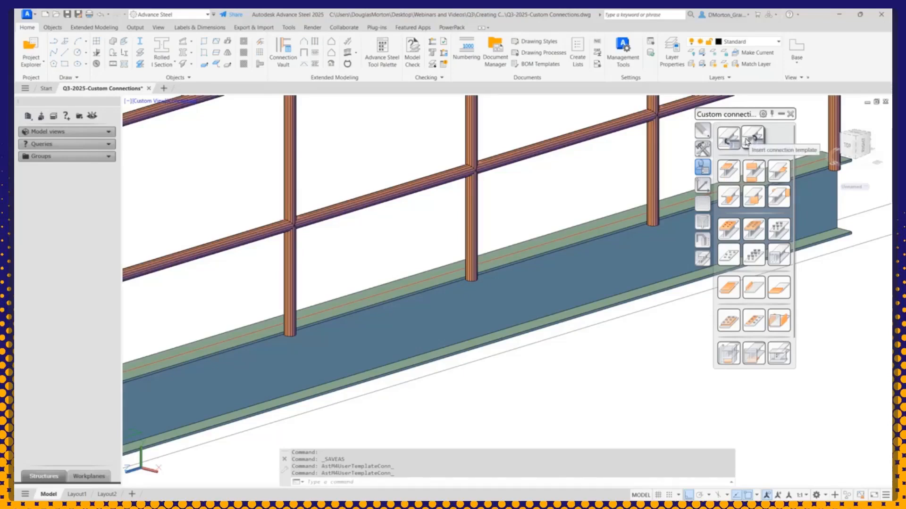
- Switch the model view's visual style to 2D Wireframe
{"action": "left_click", "coordinate": [729, 138]}
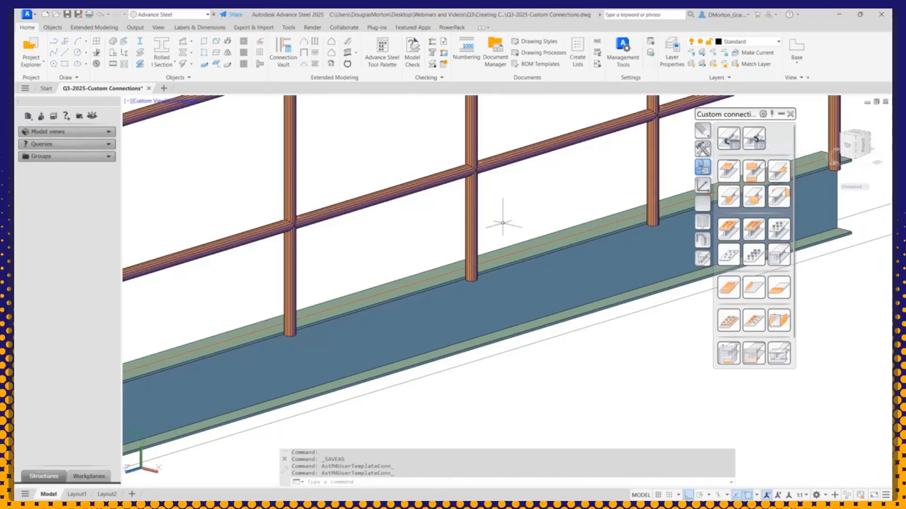
{"action": "scroll", "coordinate": [495, 218], "scroll_direction": "down", "scroll_amount": 5}
{"action": "scroll", "coordinate": [392, 261], "scroll_direction": "up", "scroll_amount": 8}
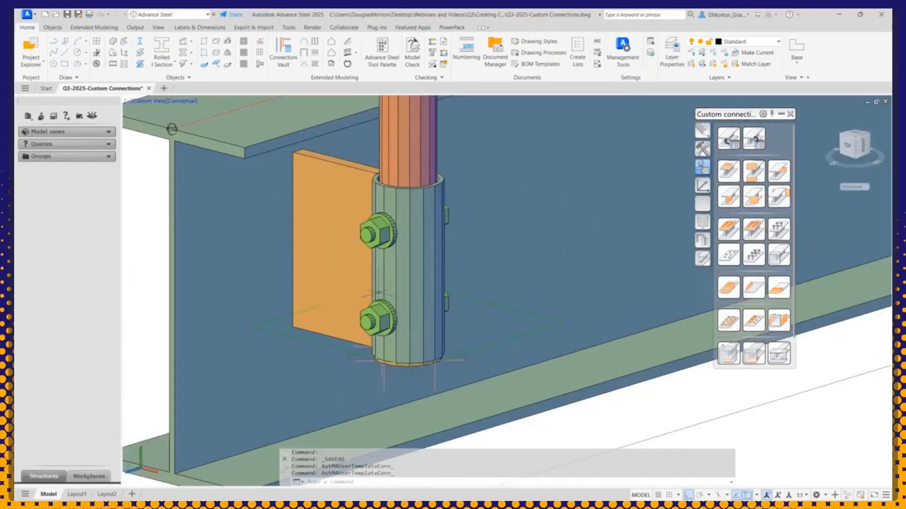
{"action": "scroll", "coordinate": [358, 288], "scroll_direction": "down", "scroll_amount": 8}
{"action": "scroll", "coordinate": [234, 318], "scroll_direction": "down", "scroll_amount": 3}
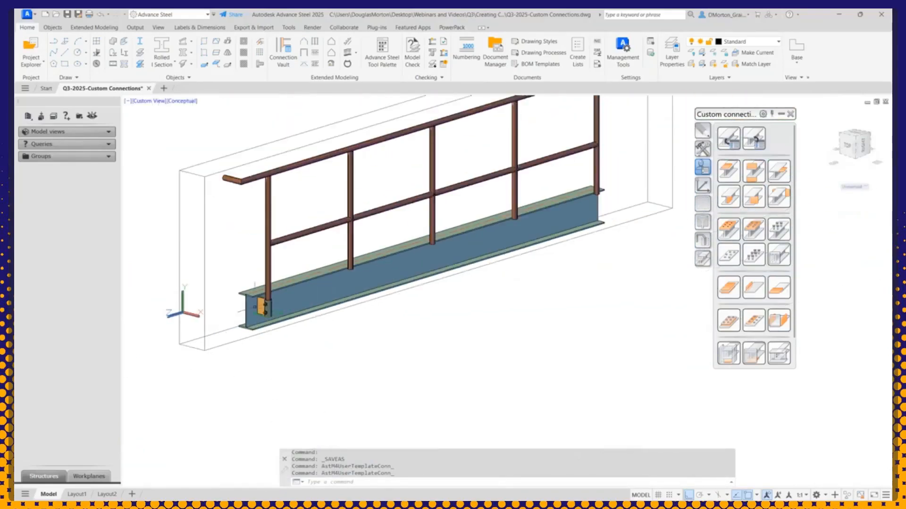
{"action": "scroll", "coordinate": [356, 265], "scroll_direction": "up", "scroll_amount": 10}
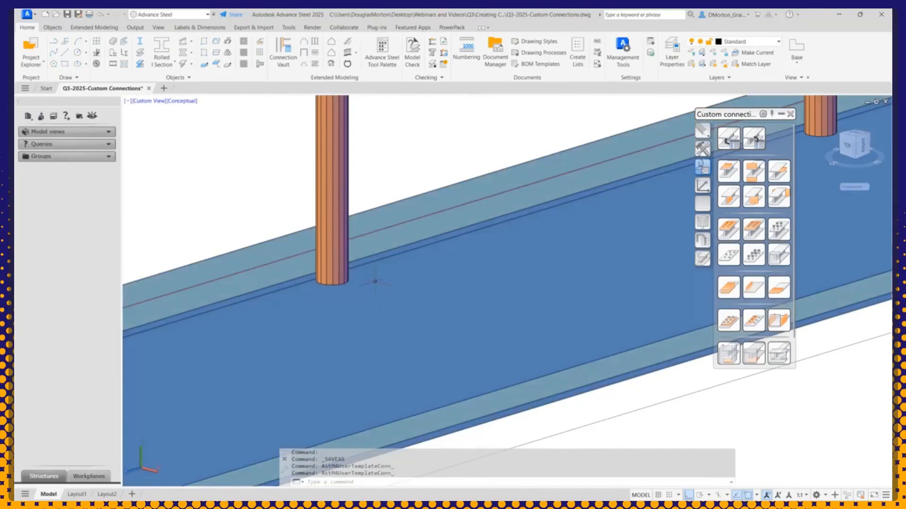
{"action": "left_click", "coordinate": [183, 101]}
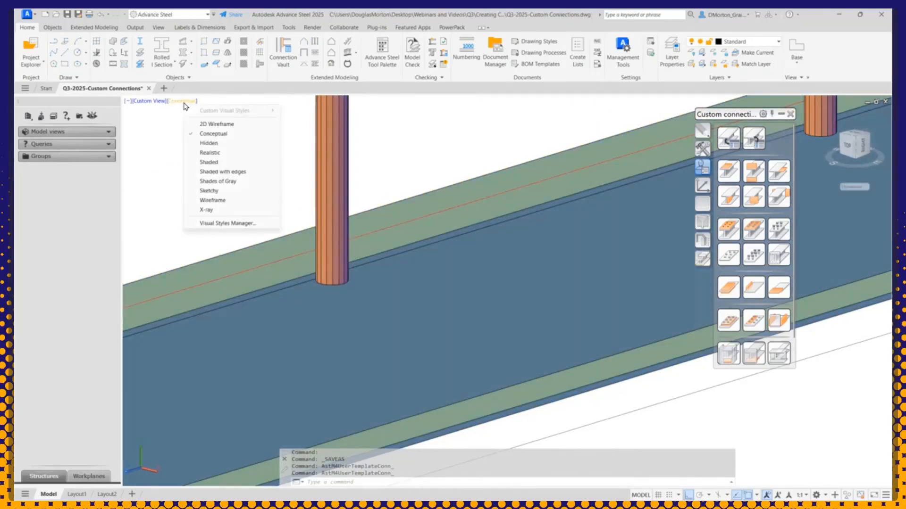
{"action": "left_click", "coordinate": [207, 124]}
- Model a 6" long circular hollow section running straight up from the centre of the second railing post's base
{"action": "scroll", "coordinate": [344, 201], "scroll_direction": "up", "scroll_amount": 5}
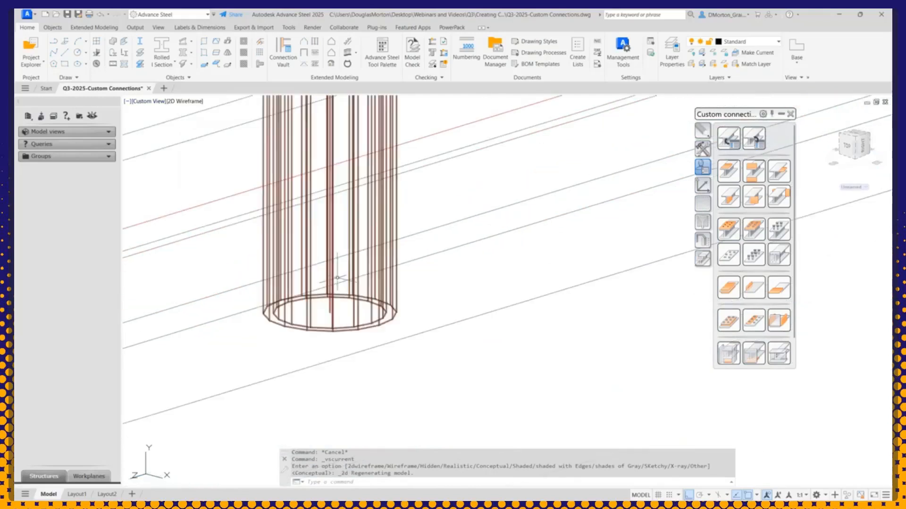
{"action": "scroll", "coordinate": [344, 201], "scroll_direction": "down", "scroll_amount": 6}
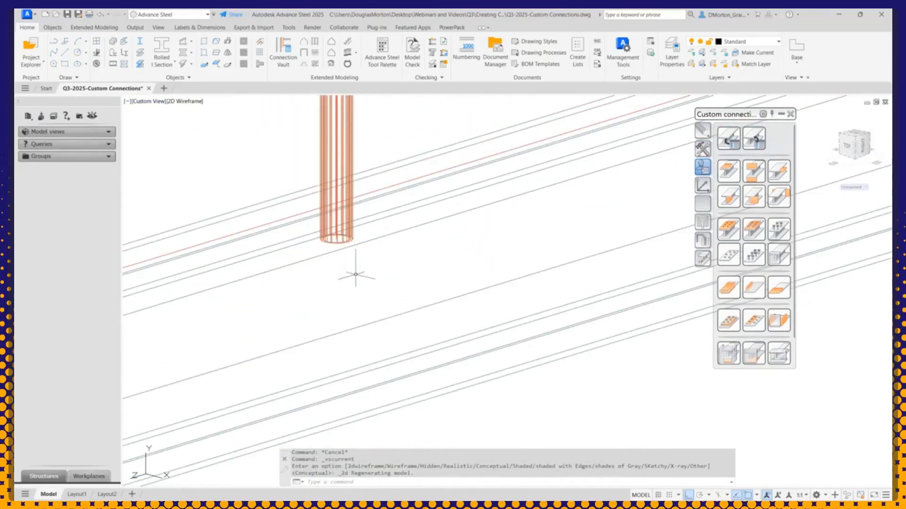
{"action": "left_click", "coordinate": [53, 27]}
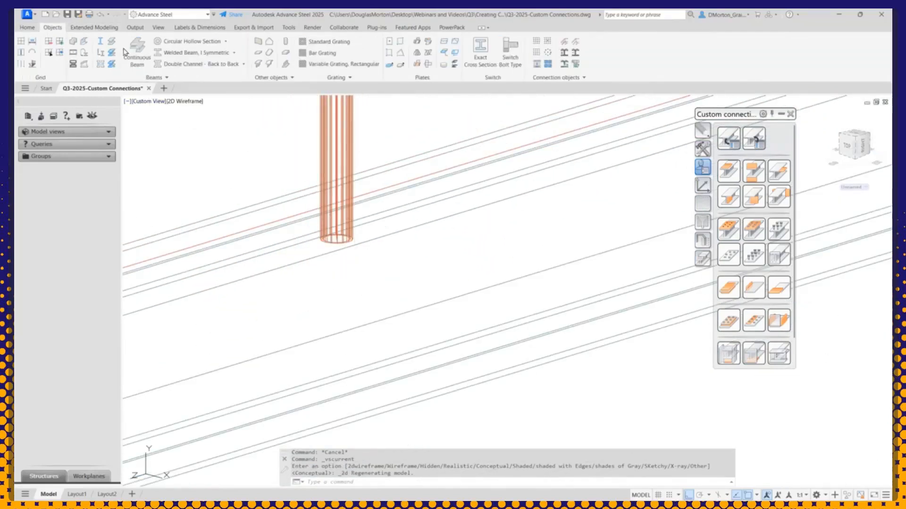
{"action": "left_click", "coordinate": [186, 52]}
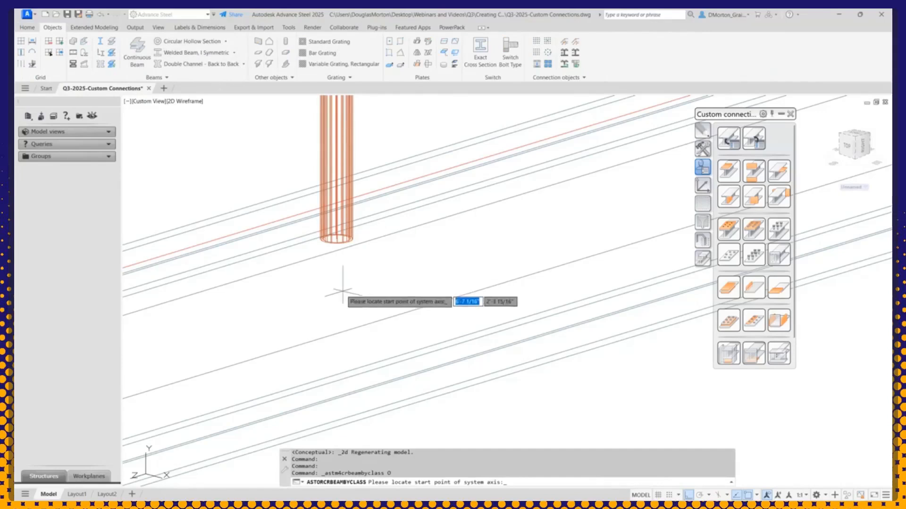
{"action": "scroll", "coordinate": [337, 238], "scroll_direction": "up", "scroll_amount": 5}
{"action": "left_click", "coordinate": [344, 253]}
{"action": "scroll", "coordinate": [344, 254], "scroll_direction": "down", "scroll_amount": 6}
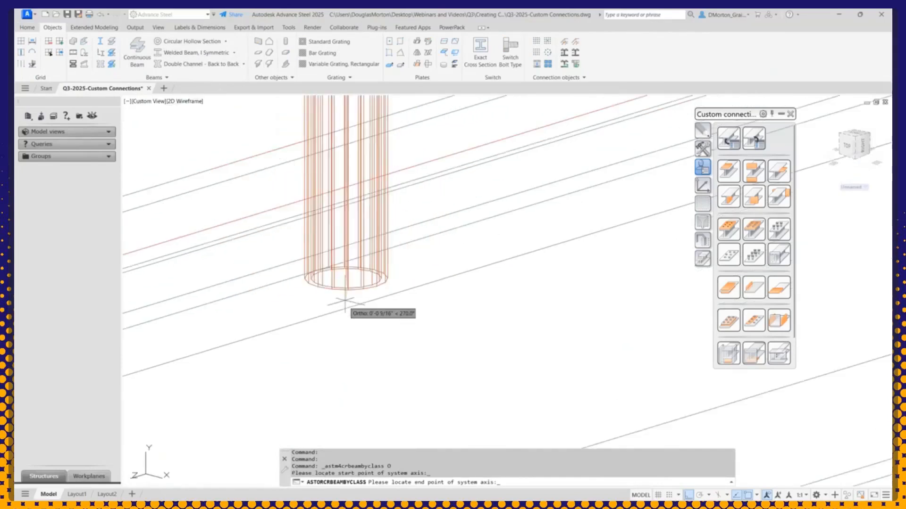
{"action": "scroll", "coordinate": [305, 314], "scroll_direction": "down", "scroll_amount": 6}
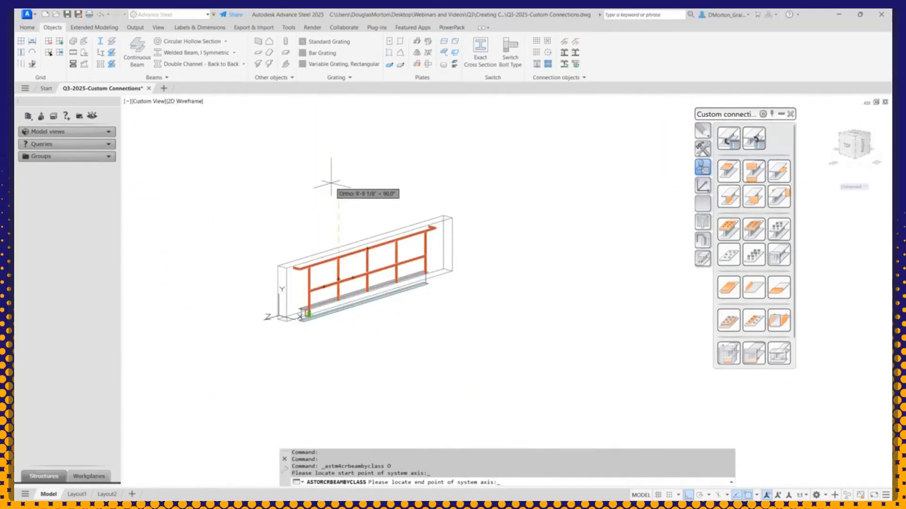
{"action": "type", "text": "6"}
{"action": "key", "text": "Return"}
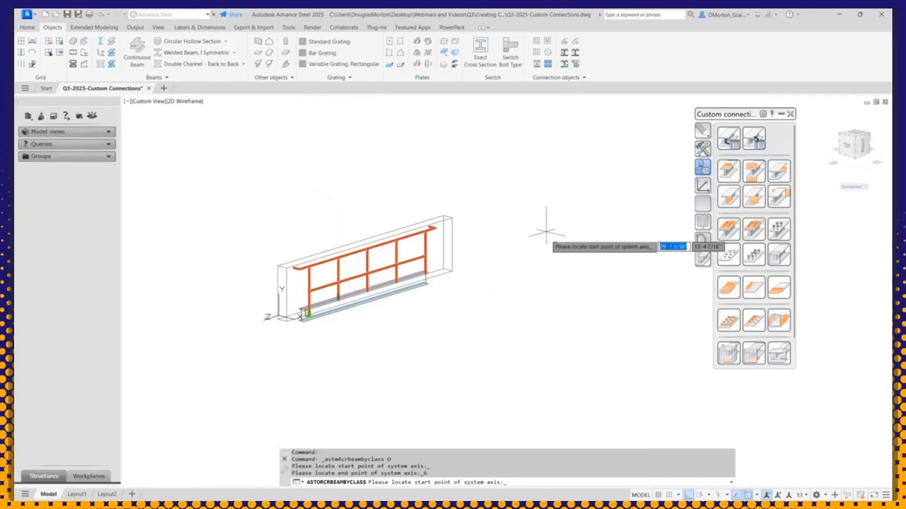
{"action": "scroll", "coordinate": [331, 288], "scroll_direction": "up", "scroll_amount": 8}
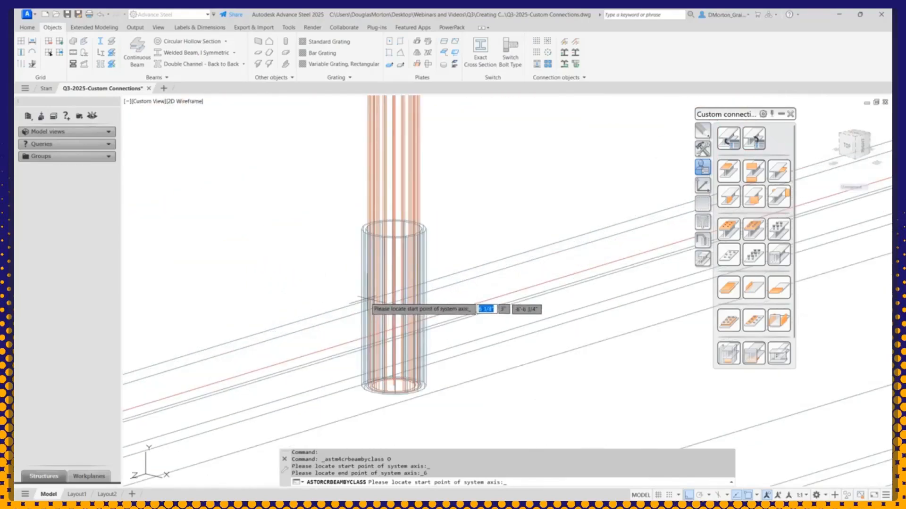
{"action": "key", "text": "Return"}
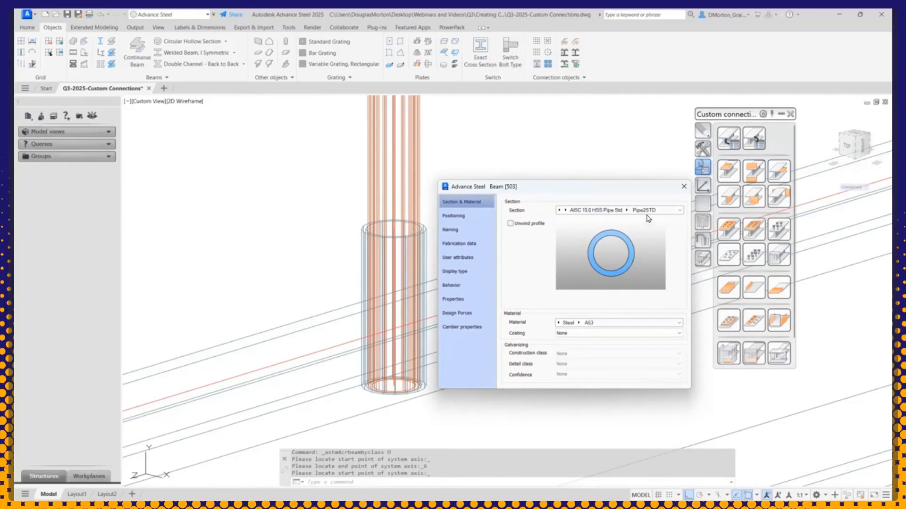
- Set the new pipe's model role to Railing Pipe Connection, keeping its centred positioning, and close its properties
{"action": "left_click", "coordinate": [484, 217]}
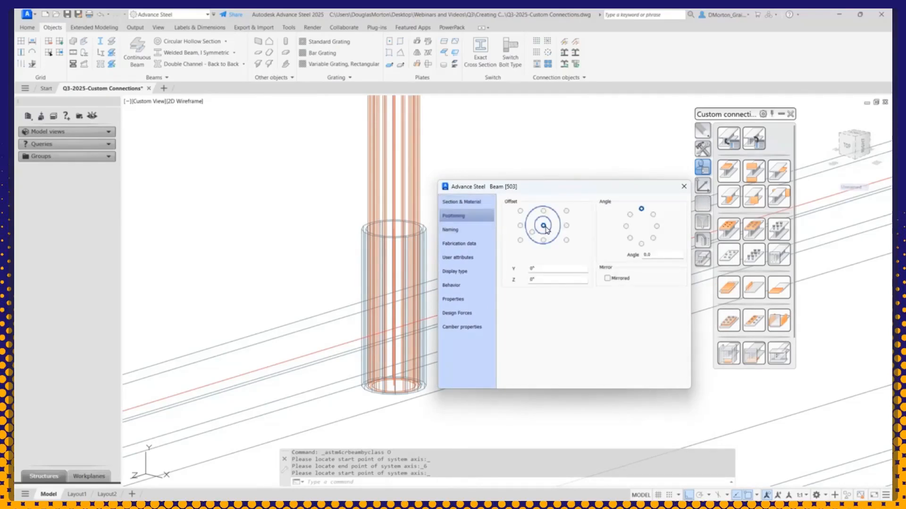
{"action": "left_click", "coordinate": [476, 230]}
{"action": "left_click", "coordinate": [602, 317]}
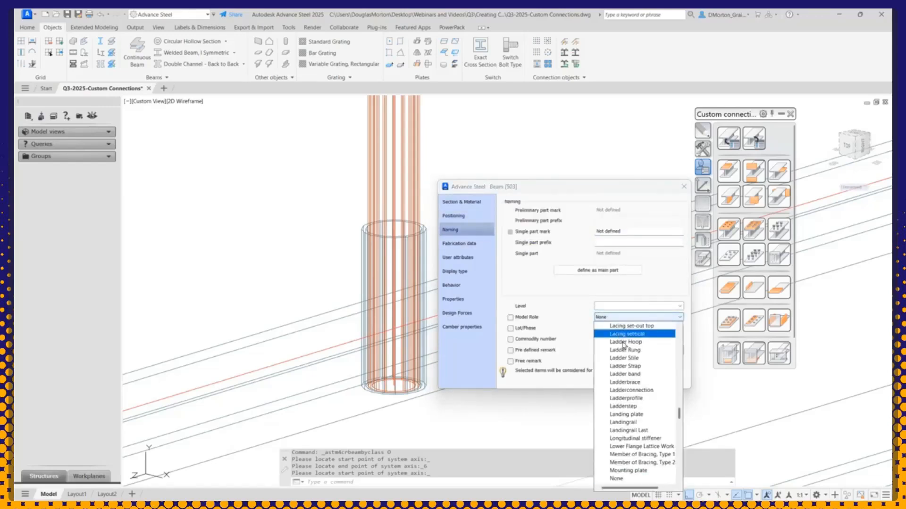
{"action": "scroll", "coordinate": [637, 406], "scroll_direction": "down", "scroll_amount": 10}
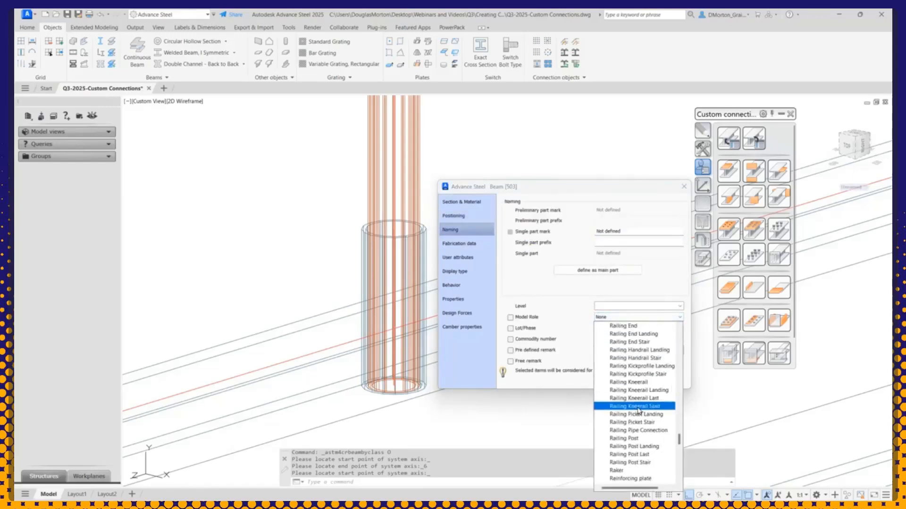
{"action": "left_click", "coordinate": [654, 430]}
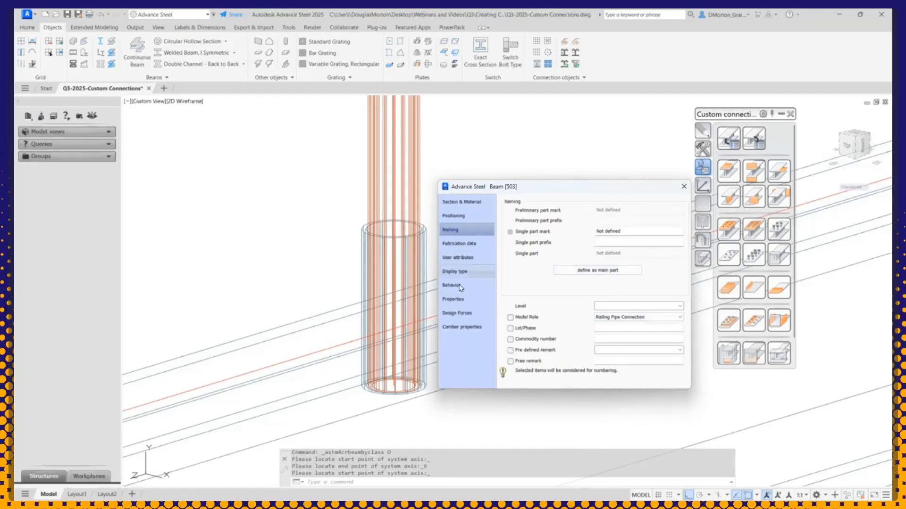
{"action": "left_click", "coordinate": [684, 188]}
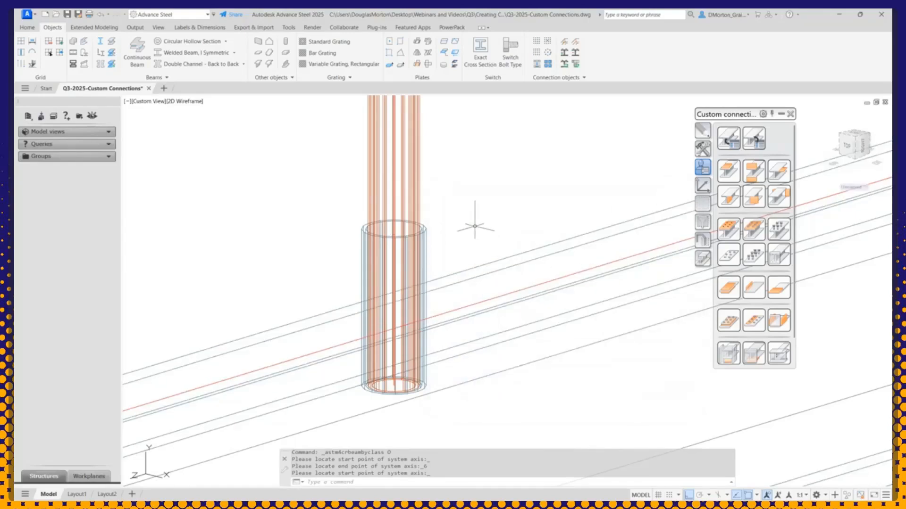
- Move the new pipe 10" straight down from the base of the railing post
{"action": "type", "text": "m"}
{"action": "key", "text": "Return"}
{"action": "left_click", "coordinate": [422, 231]}
{"action": "key", "text": "Return"}
{"action": "left_click", "coordinate": [455, 179]}
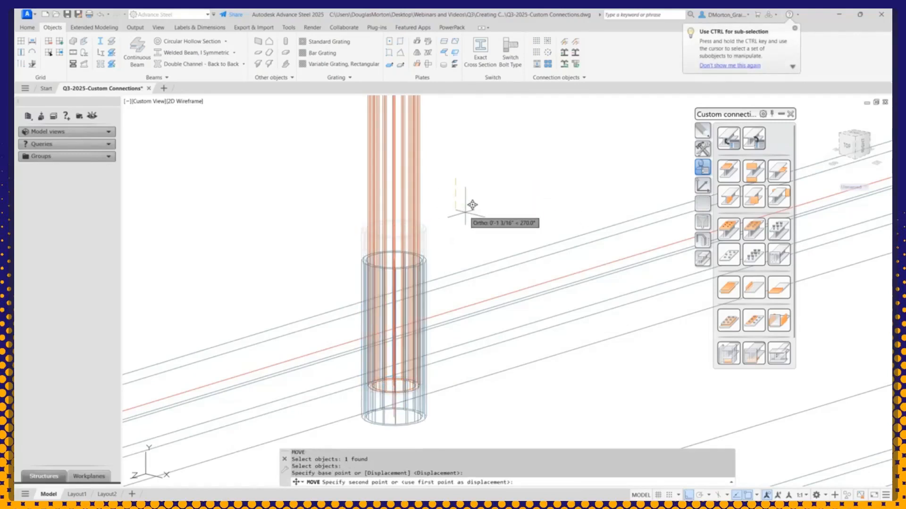
{"action": "type", "text": "10"}
{"action": "key", "text": "Return"}
- Move the pipe piece below the second post 2" straight up
{"action": "scroll", "coordinate": [469, 202], "scroll_direction": "down", "scroll_amount": 5}
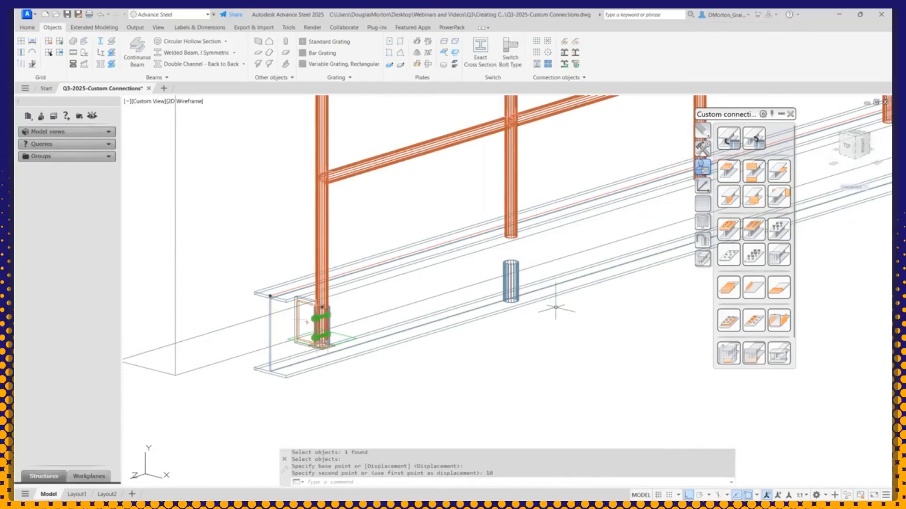
{"action": "type", "text": "m"}
{"action": "key", "text": "Return"}
{"action": "left_click", "coordinate": [511, 283]}
{"action": "key", "text": "Return"}
{"action": "left_click", "coordinate": [575, 385]}
{"action": "type", "text": "2"}
{"action": "key", "text": "Return"}
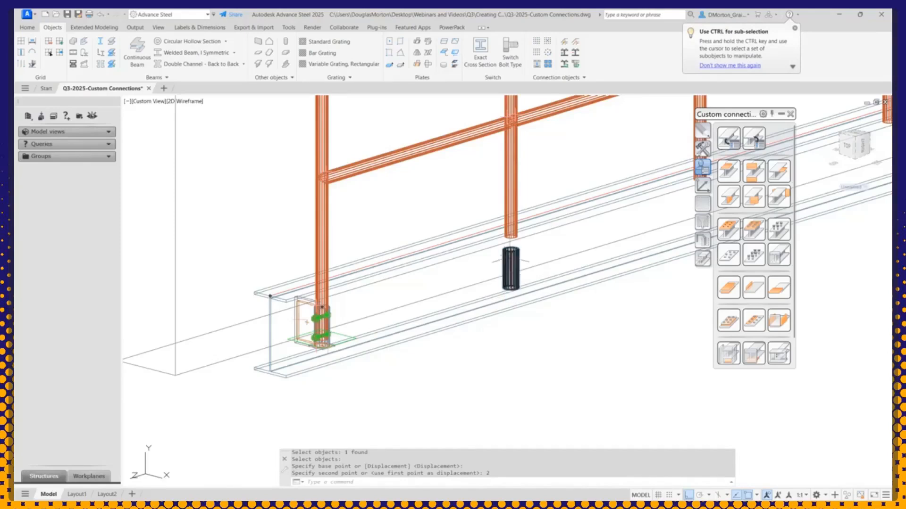
- Add a custom plate along flange to the short pipe, using the centre of the pipe's top end as reference point
{"action": "scroll", "coordinate": [514, 270], "scroll_direction": "up", "scroll_amount": 4}
{"action": "mouse_move", "coordinate": [512, 294]}
{"action": "middle_mouse_down", "text": "shift"}
{"action": "mouse_move", "coordinate": [574, 319]}
{"action": "mouse_move", "coordinate": [571, 337]}
{"action": "mouse_move", "coordinate": [528, 334]}
{"action": "mouse_move", "coordinate": [520, 320]}
{"action": "mouse_move", "coordinate": [532, 350]}
{"action": "mouse_move", "coordinate": [543, 345]}
{"action": "mouse_move", "coordinate": [536, 350]}
{"action": "middle_mouse_up", "text": "shift"}
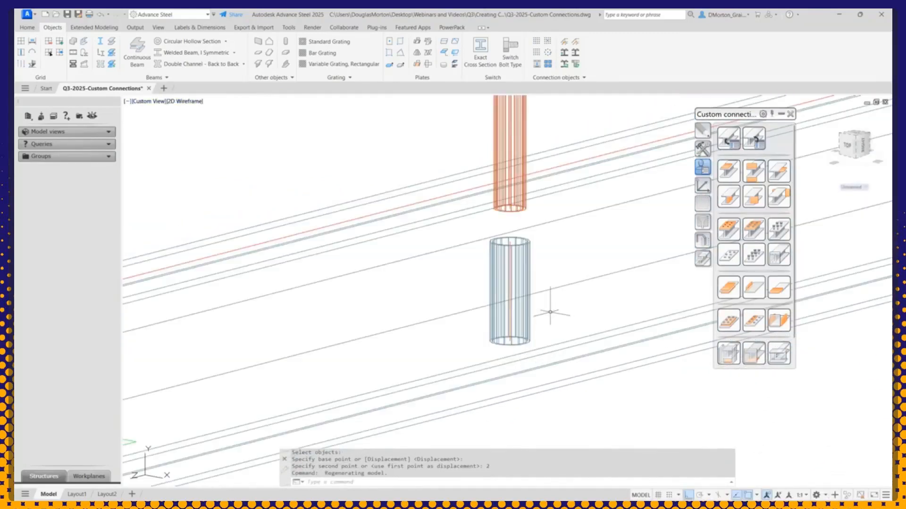
{"action": "scroll", "coordinate": [542, 302], "scroll_direction": "down", "scroll_amount": 5}
{"action": "scroll", "coordinate": [330, 306], "scroll_direction": "up", "scroll_amount": 6}
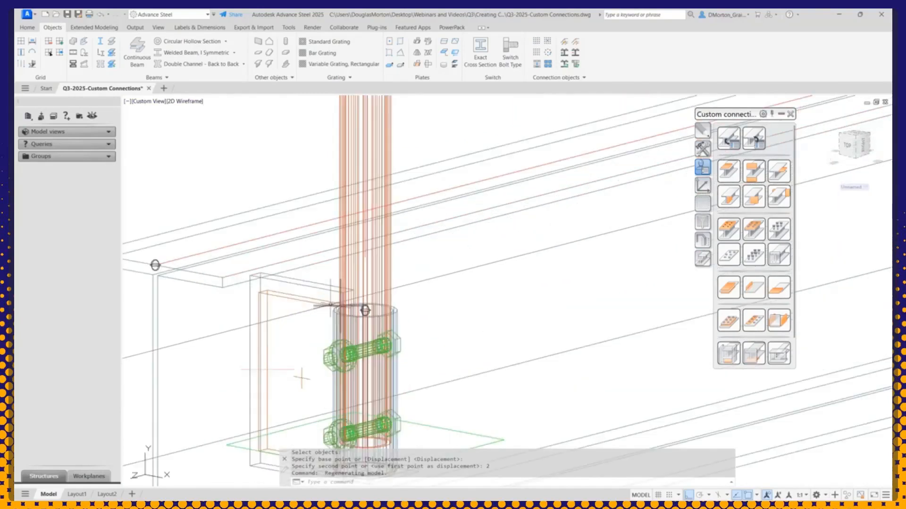
{"action": "scroll", "coordinate": [210, 290], "scroll_direction": "down", "scroll_amount": 5}
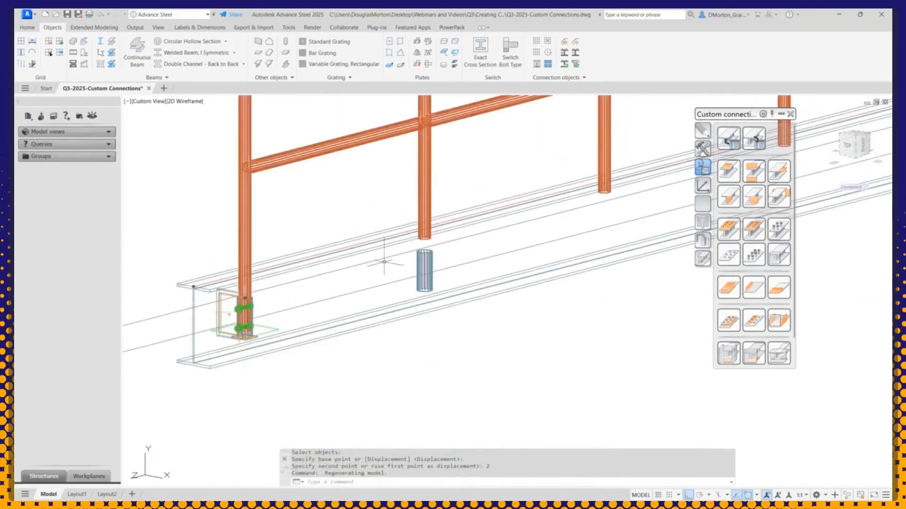
{"action": "scroll", "coordinate": [398, 238], "scroll_direction": "up", "scroll_amount": 4}
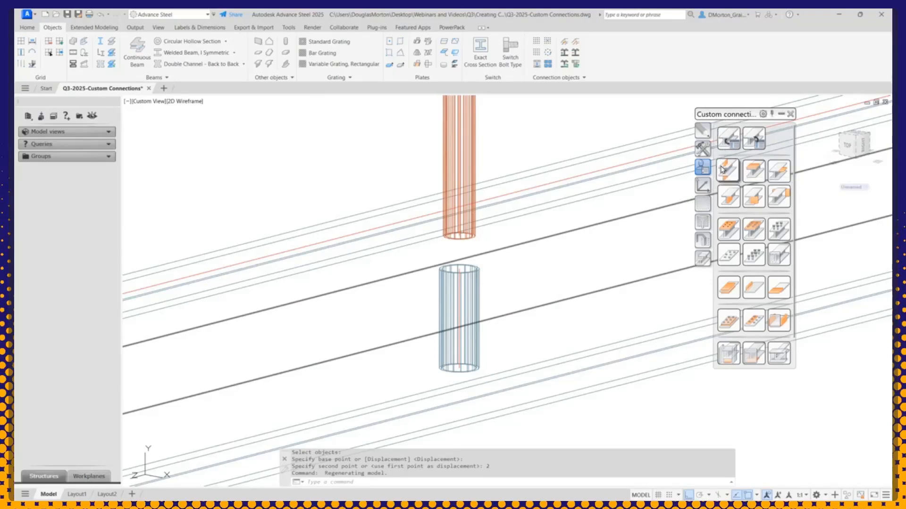
{"action": "left_click", "coordinate": [731, 197]}
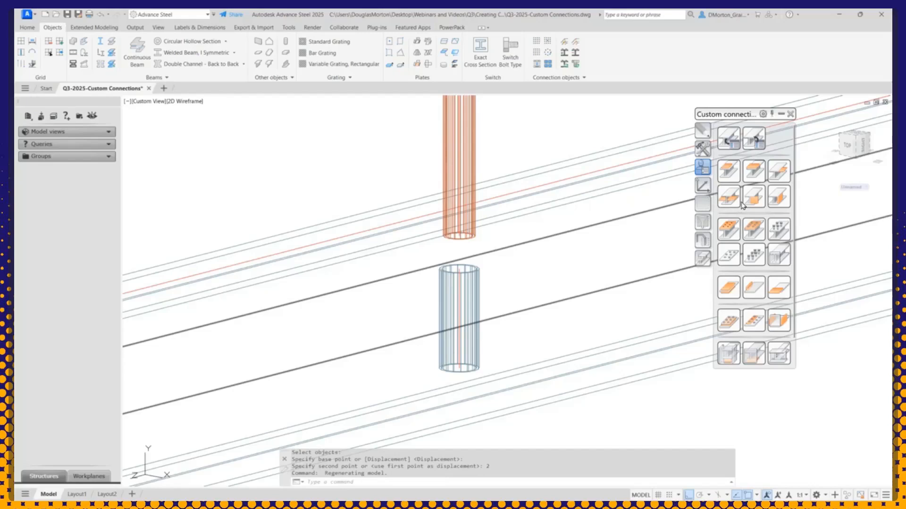
{"action": "left_click", "coordinate": [732, 174]}
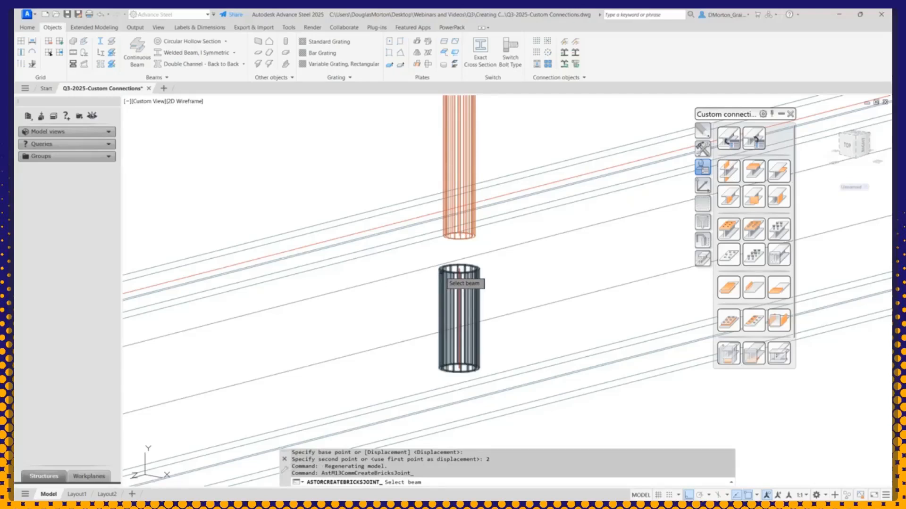
{"action": "left_click", "coordinate": [443, 278]}
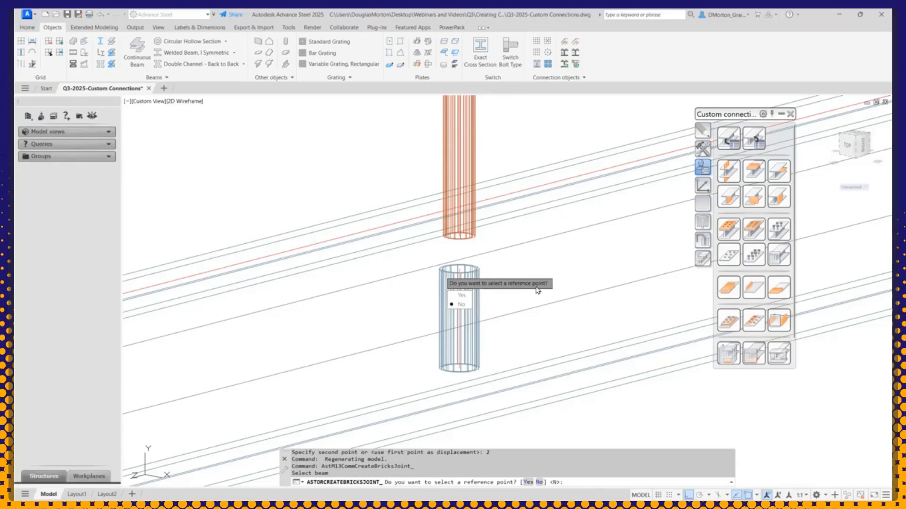
{"action": "left_click", "coordinate": [461, 295]}
{"action": "scroll", "coordinate": [454, 274], "scroll_direction": "up", "scroll_amount": 6}
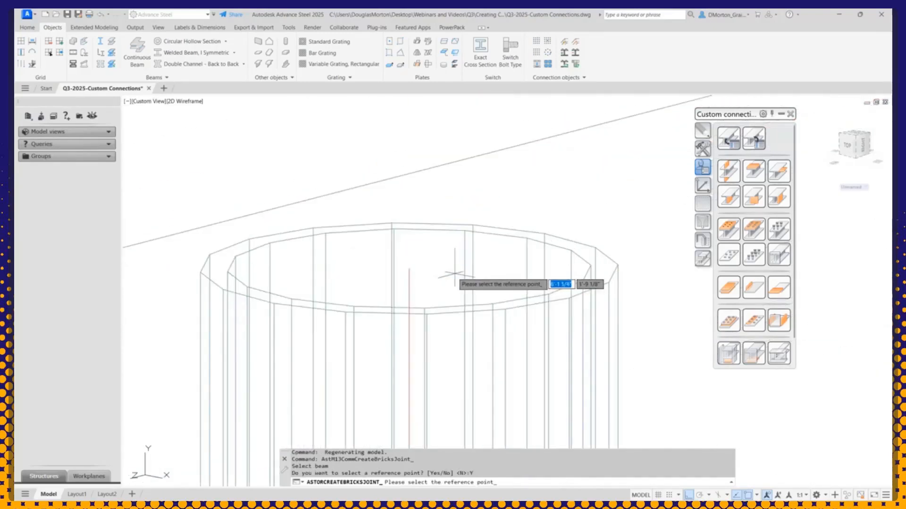
{"action": "left_click", "coordinate": [409, 269]}
{"action": "scroll", "coordinate": [354, 238], "scroll_direction": "down", "scroll_amount": 2}
{"action": "scroll", "coordinate": [348, 247], "scroll_direction": "down", "scroll_amount": 3}
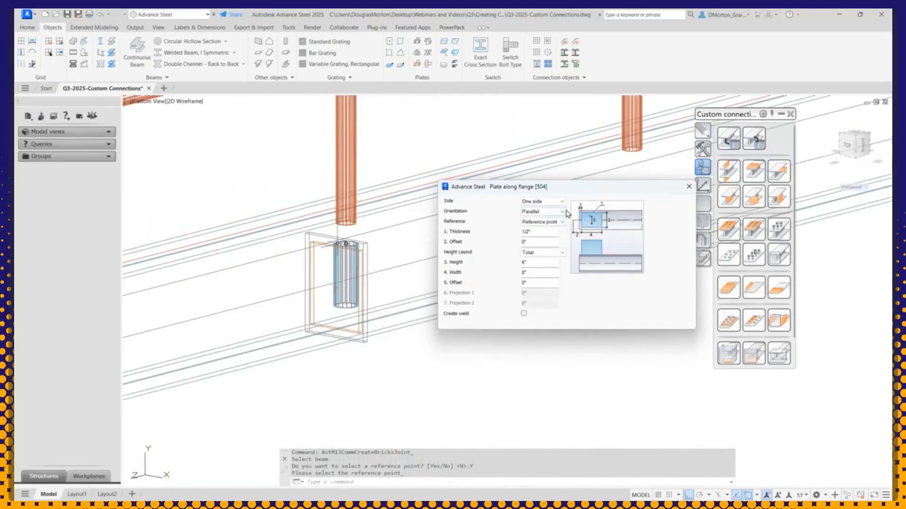
- Set the plate's orientation to Perpendicular, keeping Reference point as its reference
{"action": "left_click", "coordinate": [562, 224]}
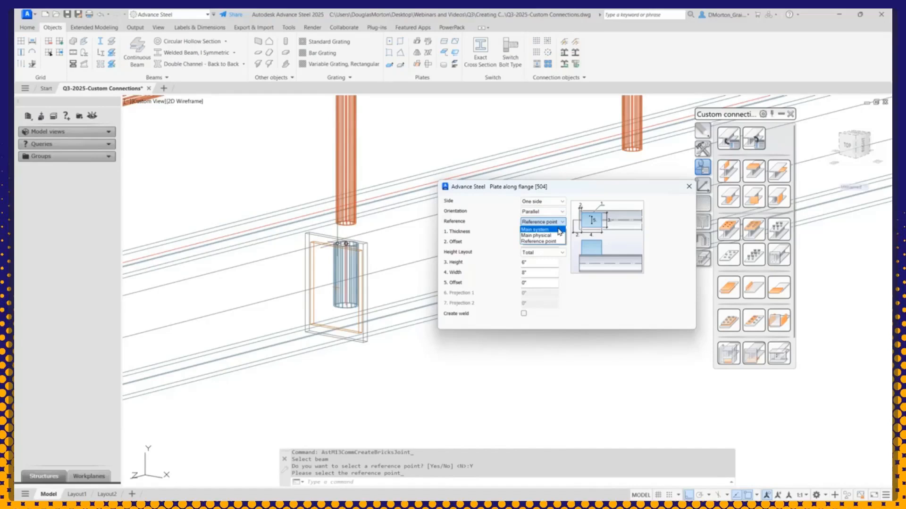
{"action": "left_click", "coordinate": [488, 223]}
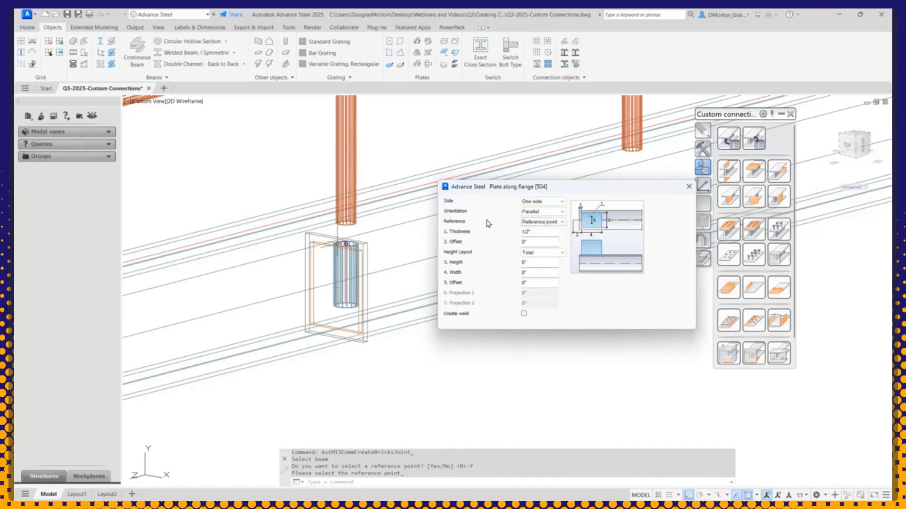
{"action": "left_click", "coordinate": [559, 212]}
{"action": "left_click", "coordinate": [551, 230]}
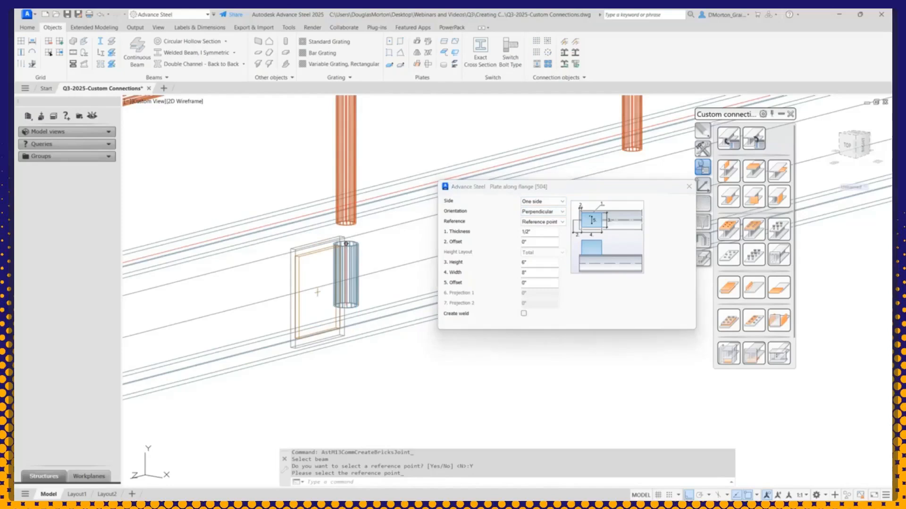
{"action": "mouse_move", "coordinate": [385, 340]}
{"action": "middle_mouse_down", "text": "shift"}
{"action": "mouse_move", "coordinate": [426, 349]}
{"action": "mouse_move", "coordinate": [402, 349]}
{"action": "middle_mouse_up", "text": "shift"}
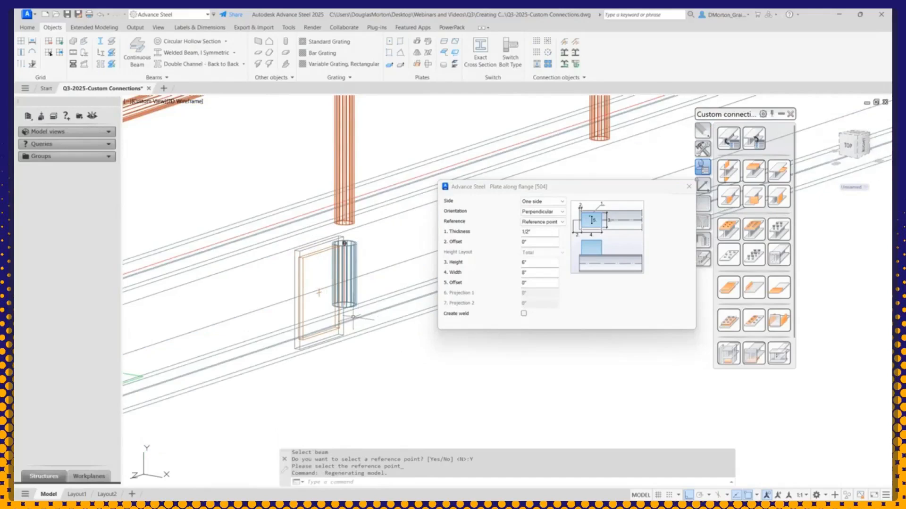
- Rotate the short pipe's section to an angle of -90° so its attached plate turns towards the beam
{"action": "left_click", "coordinate": [333, 262]}
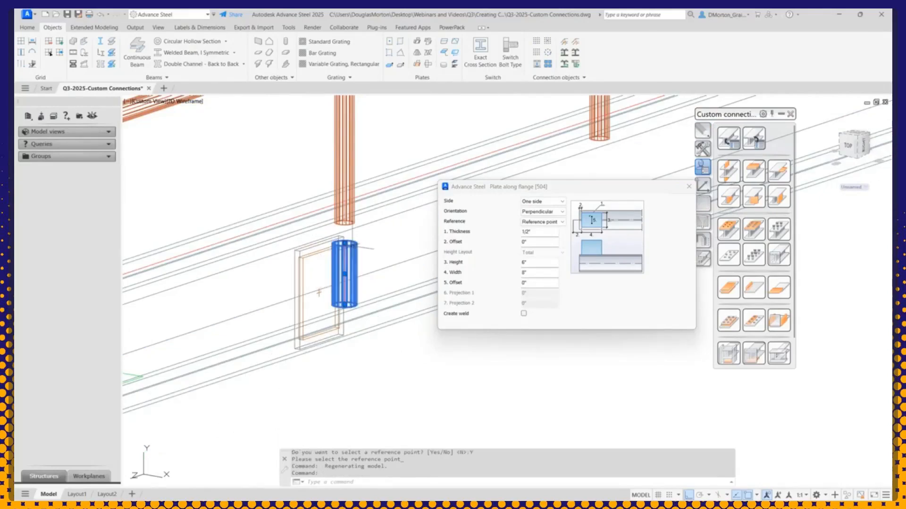
{"action": "left_click", "coordinate": [689, 187]}
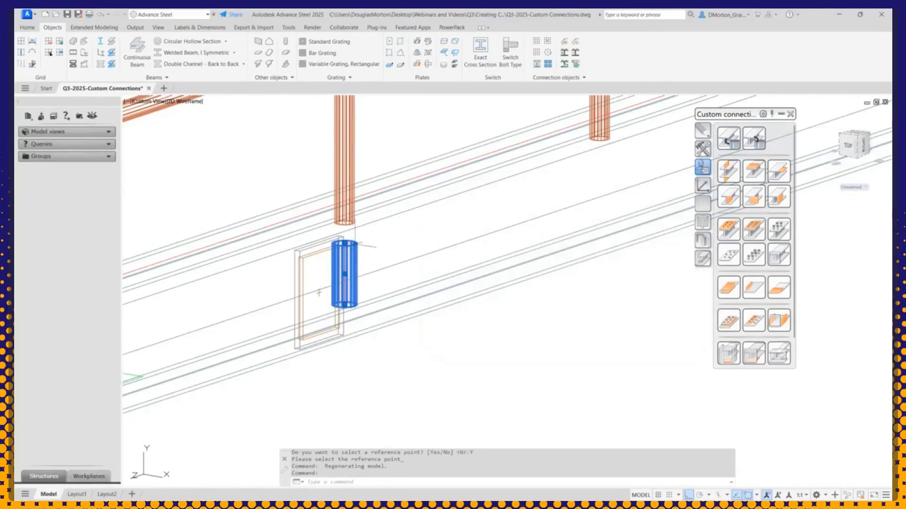
{"action": "double_click", "coordinate": [358, 245]}
{"action": "left_click", "coordinate": [489, 216]}
{"action": "left_click", "coordinate": [657, 227]}
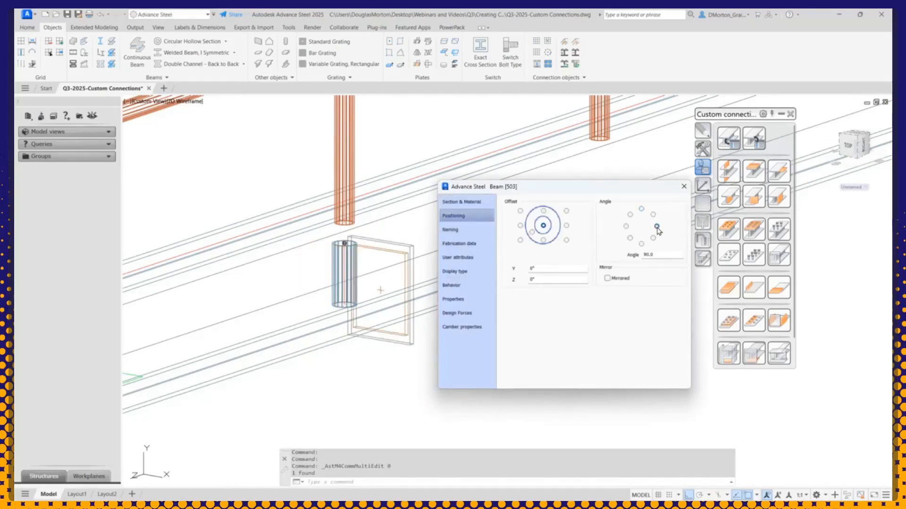
{"action": "left_click", "coordinate": [626, 226]}
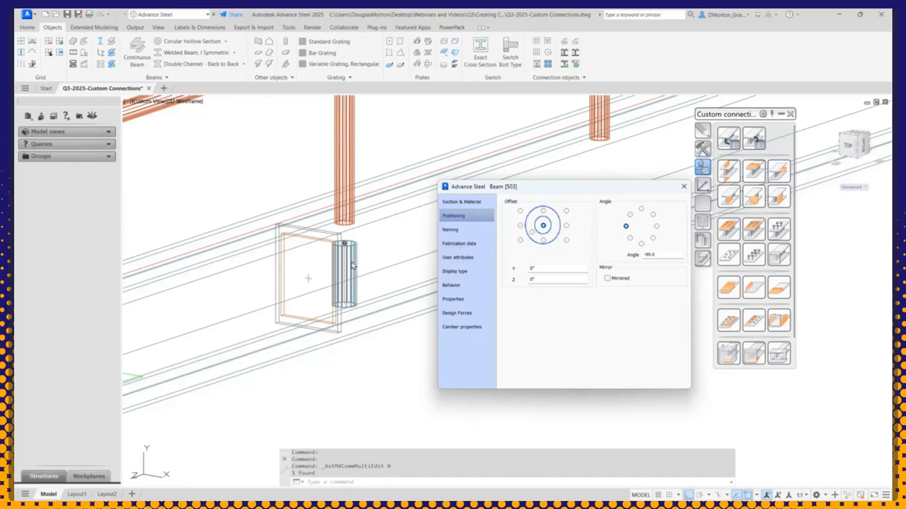
{"action": "left_click", "coordinate": [684, 186]}
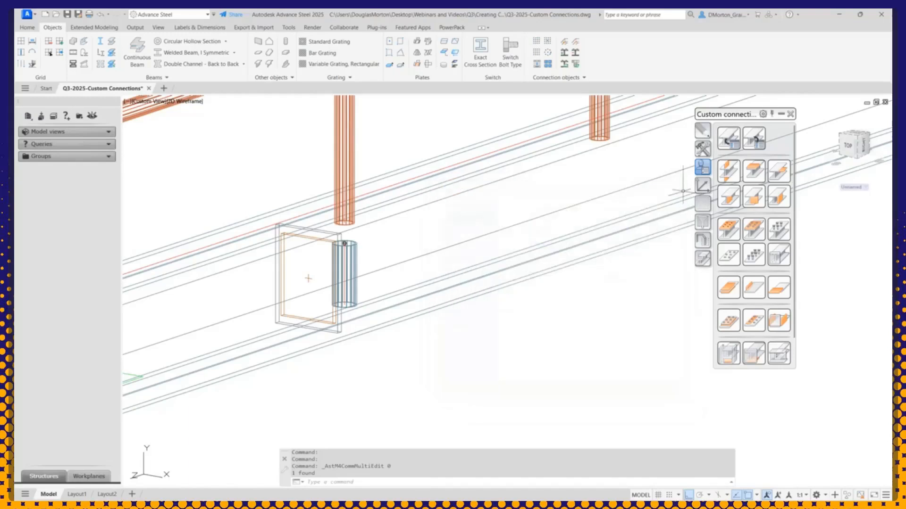
- Reset the coordinate system to World and return to the custom connection tools
{"action": "left_click", "coordinate": [703, 186]}
{"action": "left_click", "coordinate": [726, 142]}
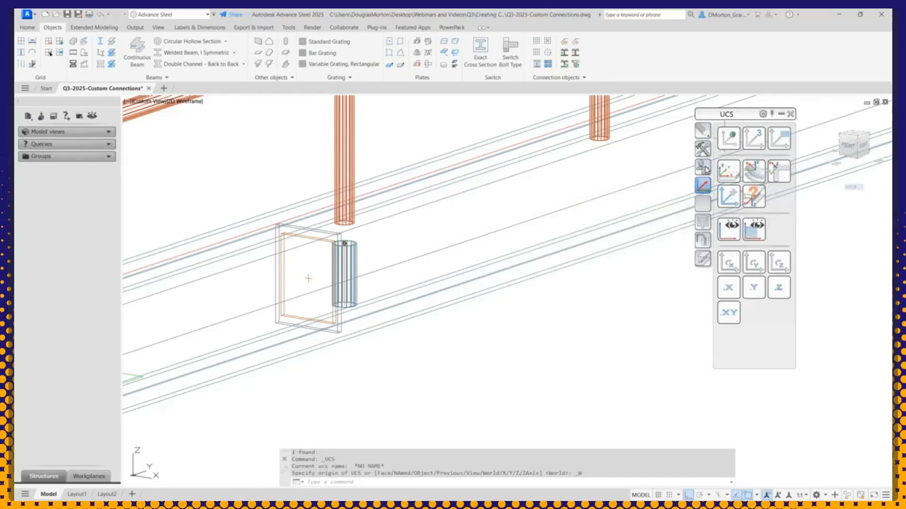
{"action": "left_click", "coordinate": [702, 167]}
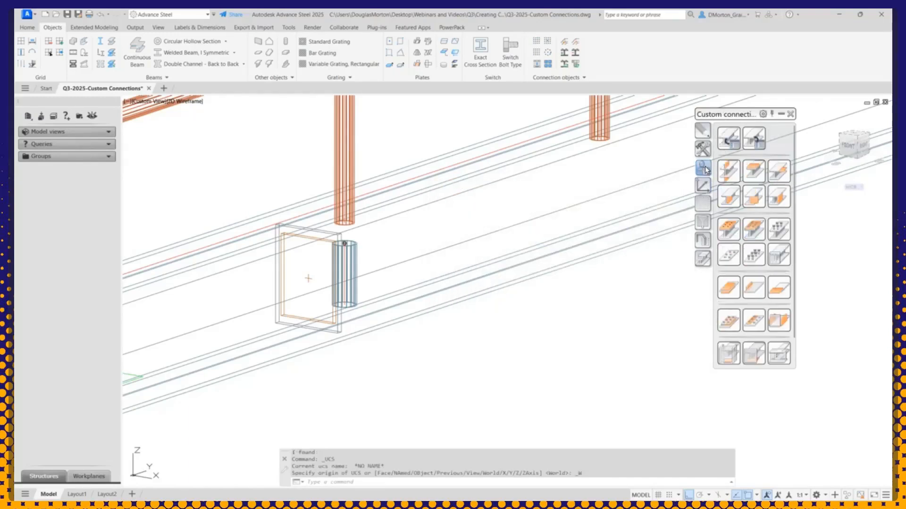
- Set the height of the plate beside the short pipe to 3 3/4" and its width to 6"
{"action": "double_click", "coordinate": [320, 230]}
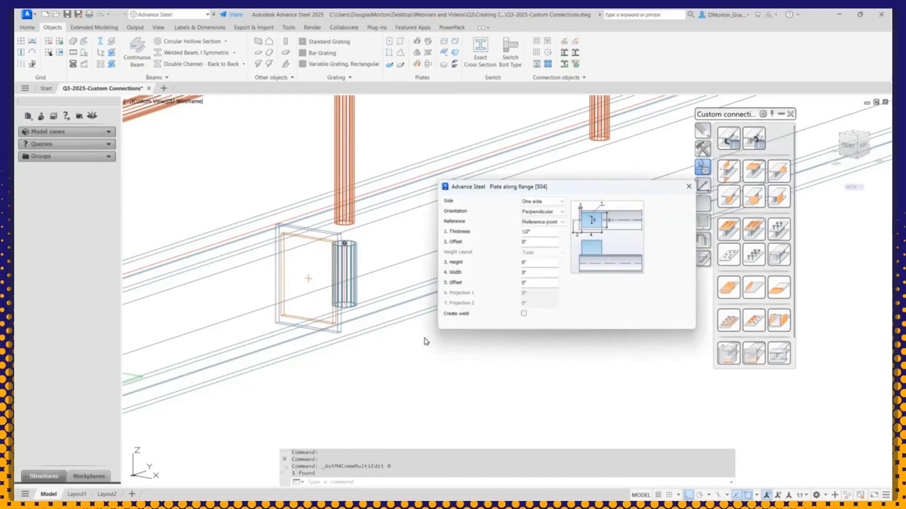
{"action": "left_click", "coordinate": [533, 260]}
{"action": "double_click", "coordinate": [536, 264]}
{"action": "type", "text": "3 3/4"}
{"action": "key", "text": "Return"}
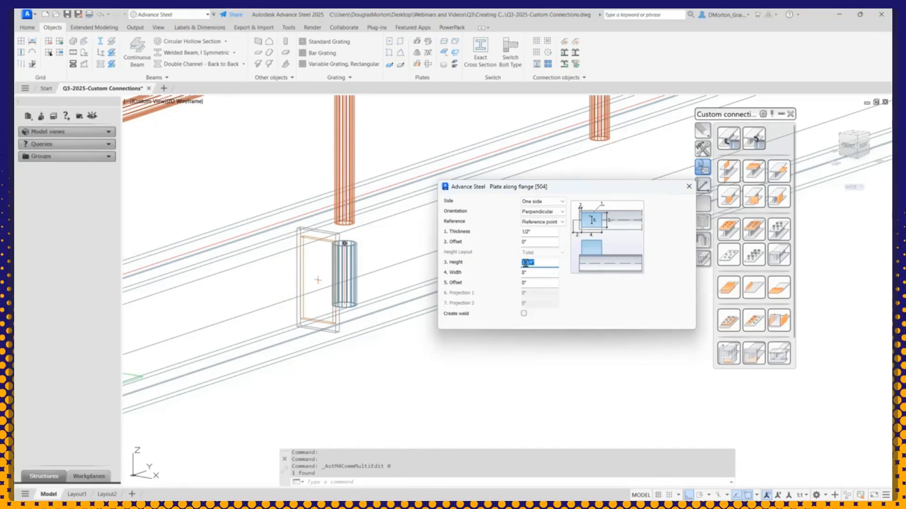
{"action": "double_click", "coordinate": [539, 273]}
{"action": "key", "text": "Return"}
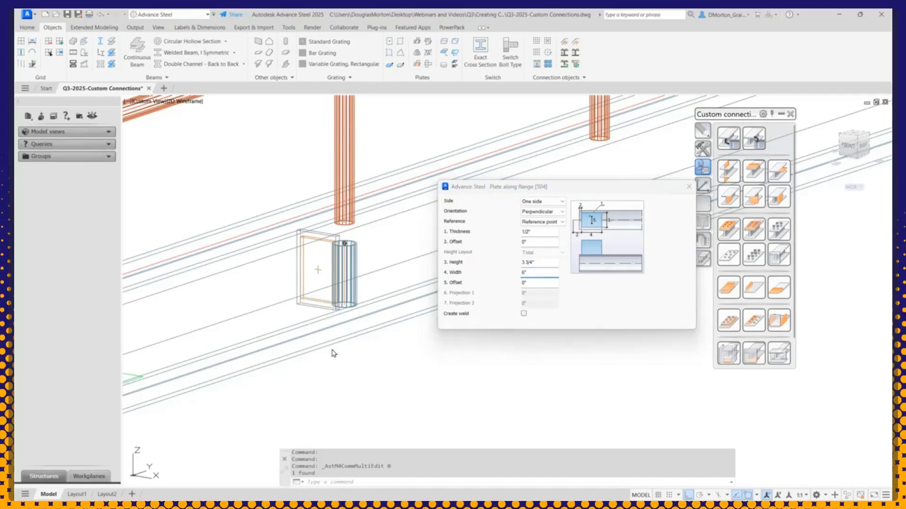
{"action": "mouse_move", "coordinate": [317, 270]}
{"action": "middle_mouse_down", "text": "shift"}
{"action": "mouse_move", "coordinate": [354, 360]}
{"action": "mouse_move", "coordinate": [360, 333]}
{"action": "mouse_move", "coordinate": [344, 384]}
{"action": "mouse_move", "coordinate": [325, 384]}
{"action": "mouse_move", "coordinate": [352, 392]}
{"action": "middle_mouse_up", "text": "shift"}
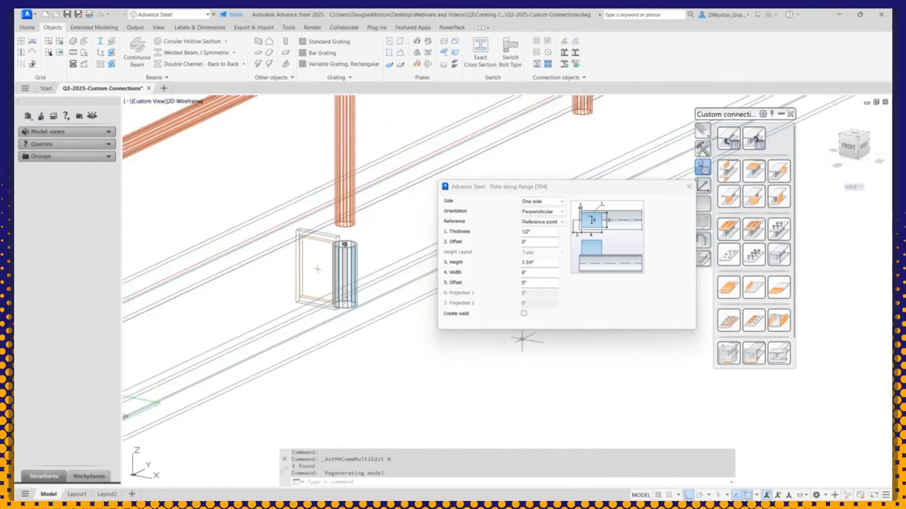
- Enable weld creation between the plate and the short pipe, and finish editing the plate
{"action": "left_click", "coordinate": [542, 232]}
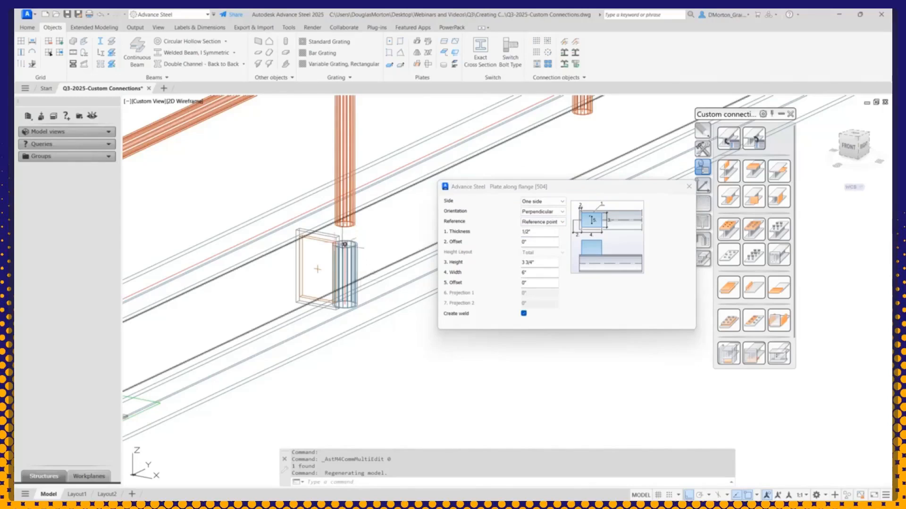
{"action": "scroll", "coordinate": [326, 244], "scroll_direction": "up", "scroll_amount": 6}
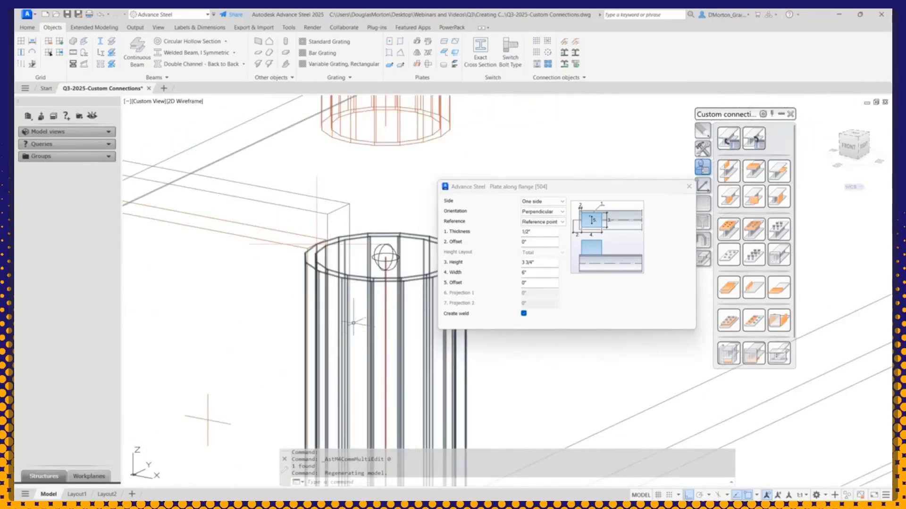
{"action": "scroll", "coordinate": [353, 279], "scroll_direction": "down", "scroll_amount": 5}
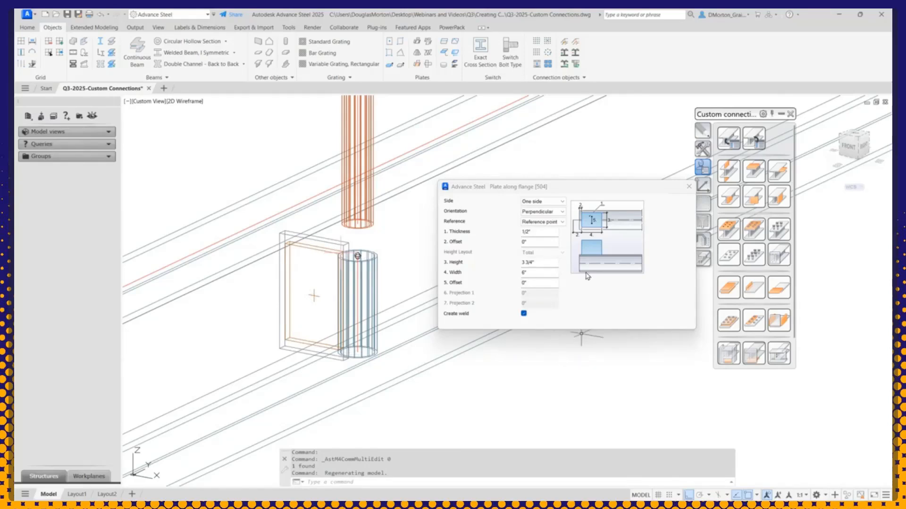
{"action": "left_click", "coordinate": [689, 187]}
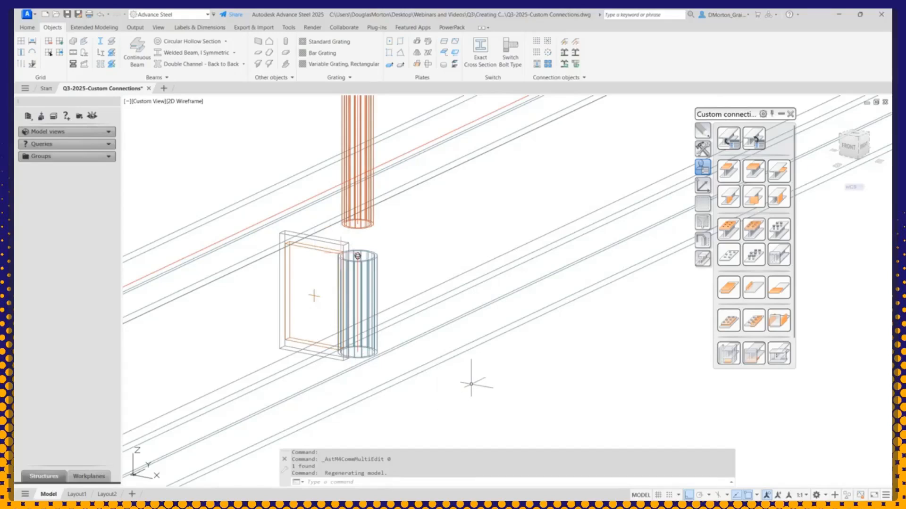
- Try placing a Continuous 1/4" shop fillet weld point at the plate's centre, connecting the plate to the beam
{"action": "left_click", "coordinate": [29, 28]}
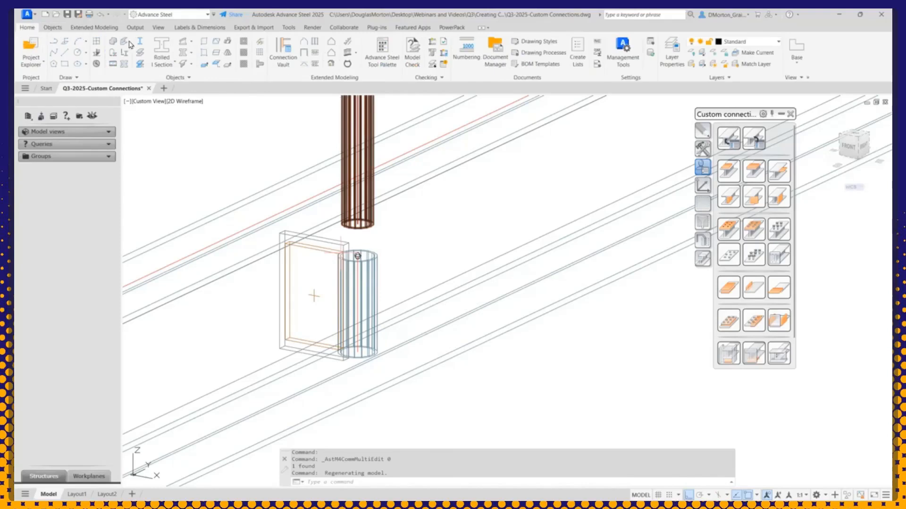
{"action": "left_click", "coordinate": [52, 27]}
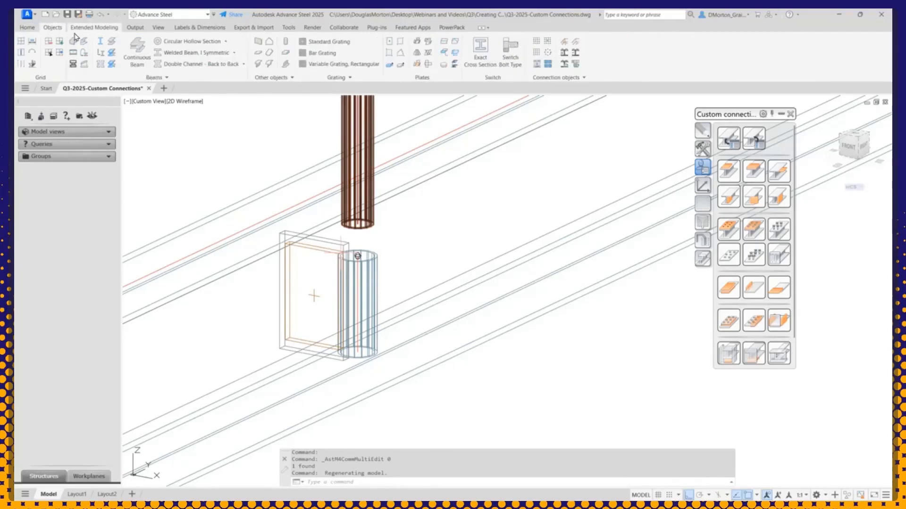
{"action": "left_click", "coordinate": [565, 45]}
{"action": "left_click", "coordinate": [301, 246]}
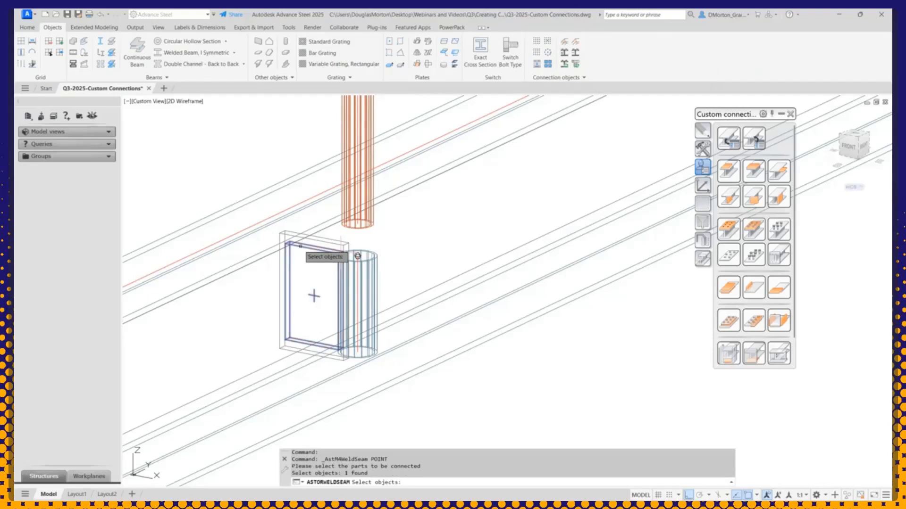
{"action": "left_click", "coordinate": [257, 255]}
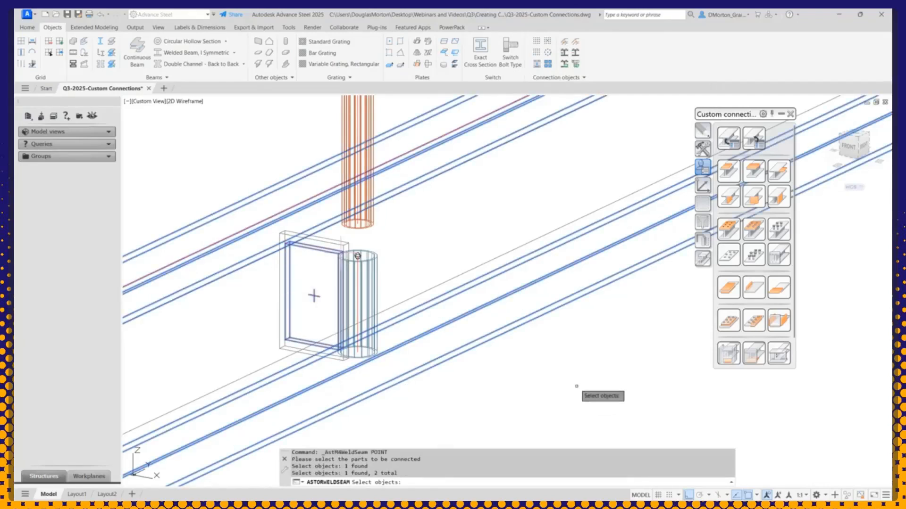
{"action": "key", "text": "Return"}
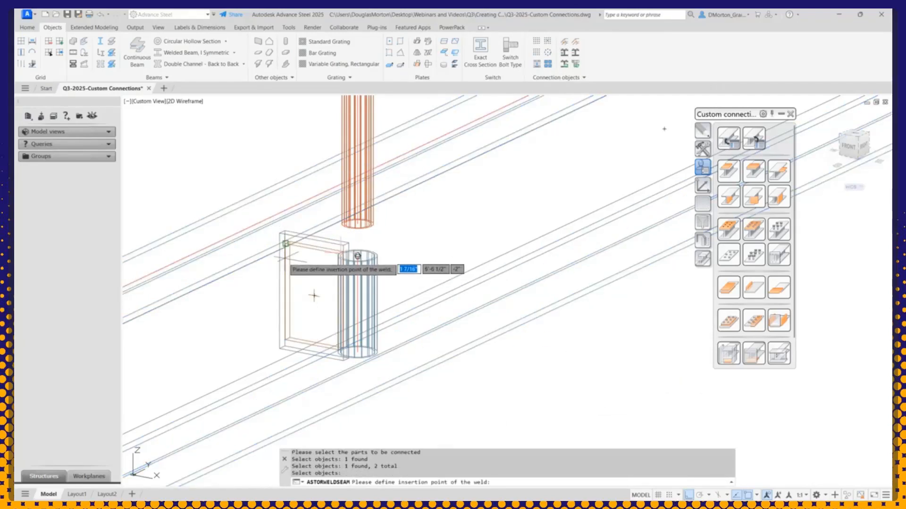
{"action": "left_click", "coordinate": [314, 295]}
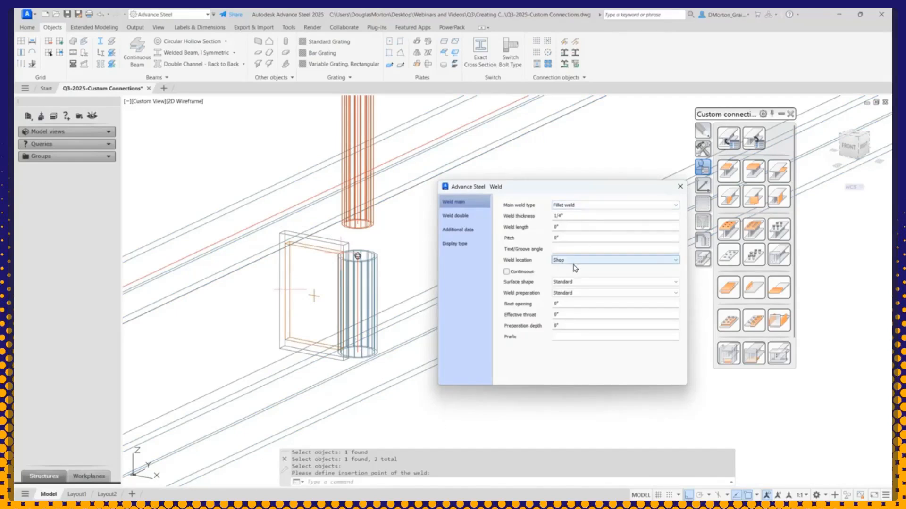
{"action": "left_click", "coordinate": [506, 272]}
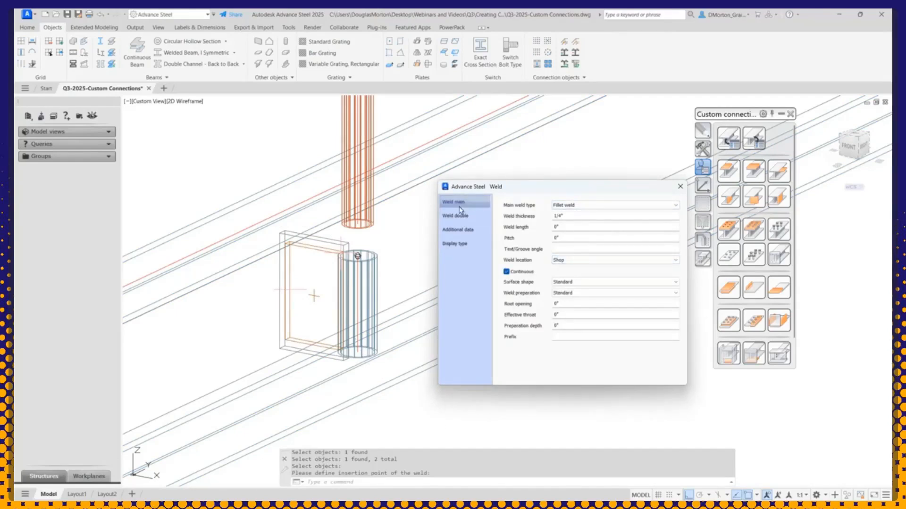
{"action": "left_click", "coordinate": [460, 218]}
{"action": "left_click", "coordinate": [463, 231]}
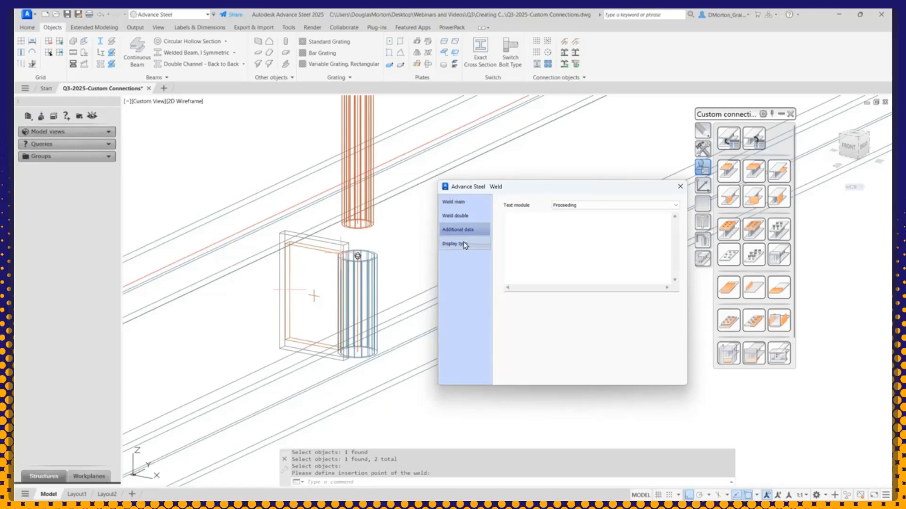
{"action": "left_click", "coordinate": [681, 186]}
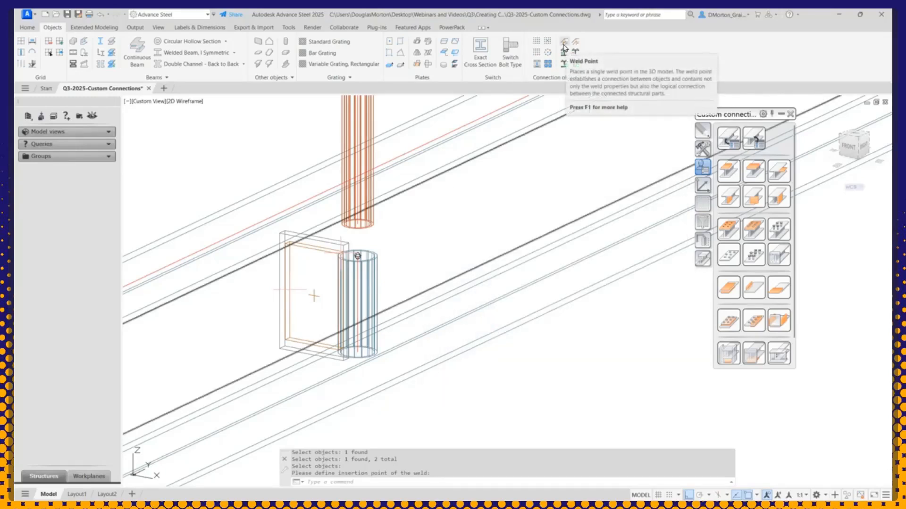
- Delete the weld point connecting the plate to the beam
{"action": "left_click", "coordinate": [293, 290]}
{"action": "key", "text": "Delete"}
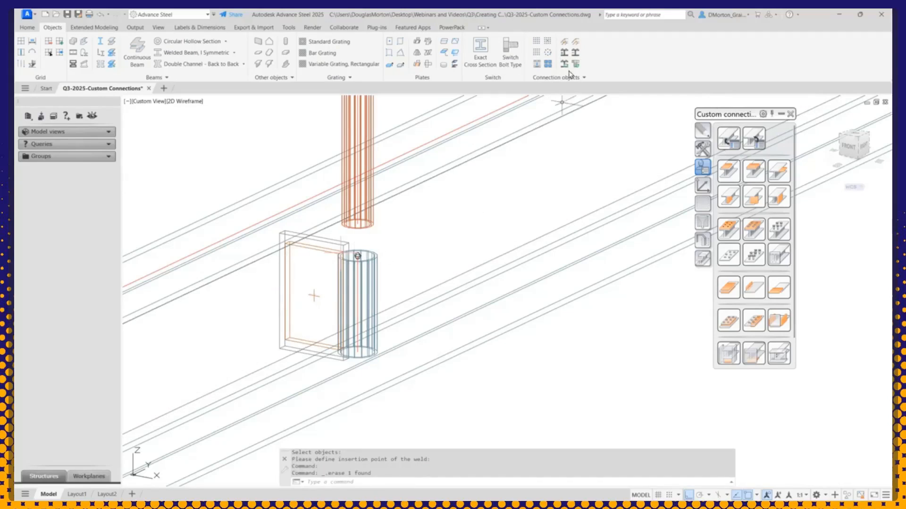
- Add a weld point at the plate's centre connecting the plate and the beam, as a 1/4" shop fillet weld
{"action": "left_click", "coordinate": [564, 47]}
{"action": "left_click", "coordinate": [311, 244]}
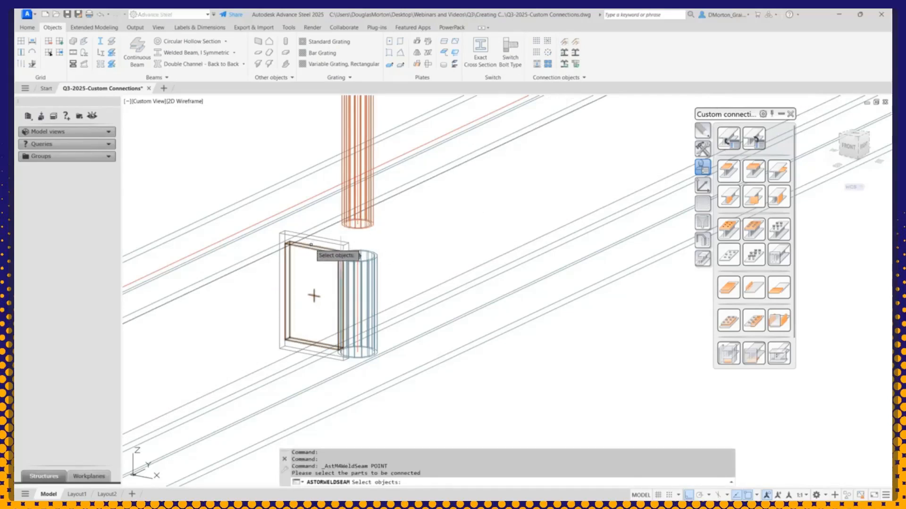
{"action": "left_click", "coordinate": [251, 250]}
{"action": "key", "text": "Return"}
{"action": "left_click", "coordinate": [314, 296]}
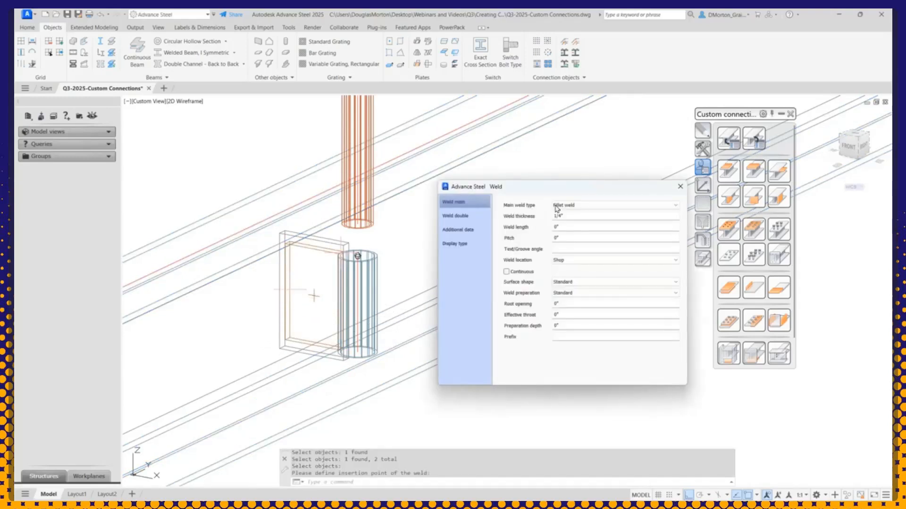
{"action": "left_click", "coordinate": [679, 187]}
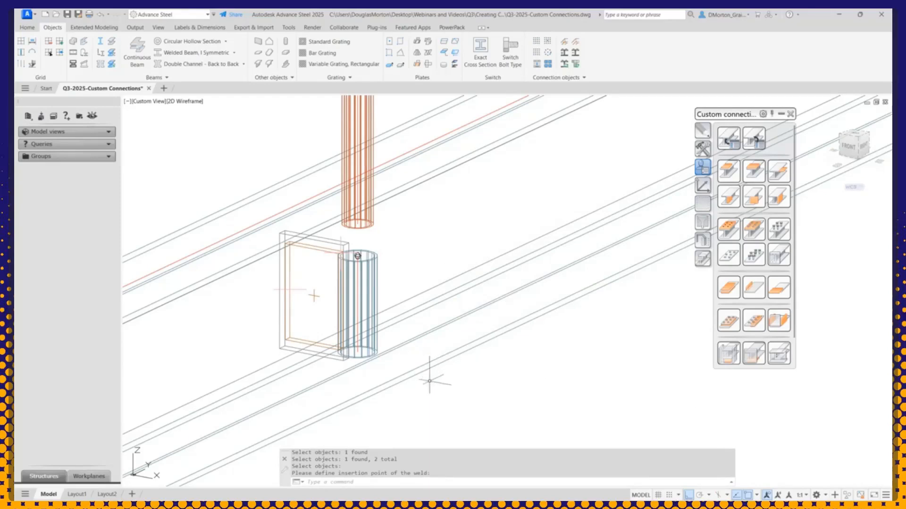
- Add an End plate connection from the Connection Vault to the bottom end of the short pipe
{"action": "scroll", "coordinate": [503, 273], "scroll_direction": "down", "scroll_amount": 4}
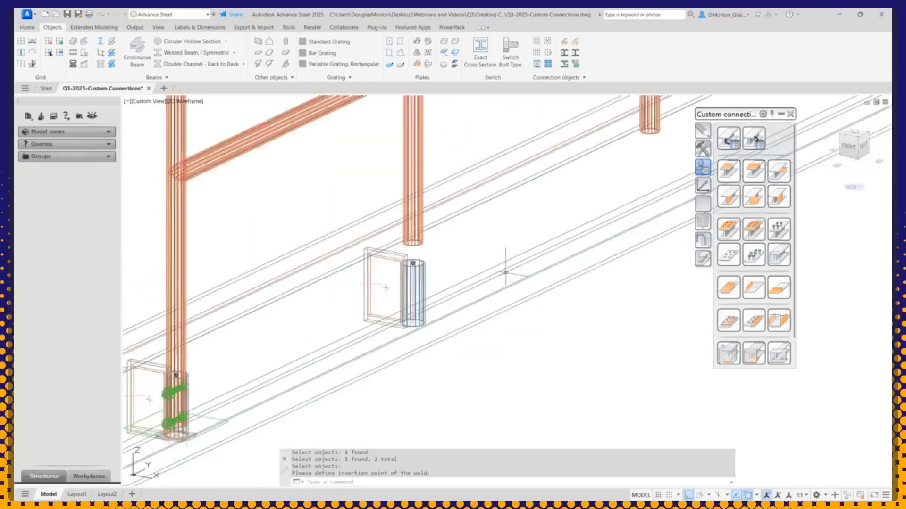
{"action": "scroll", "coordinate": [505, 271], "scroll_direction": "up", "scroll_amount": 5}
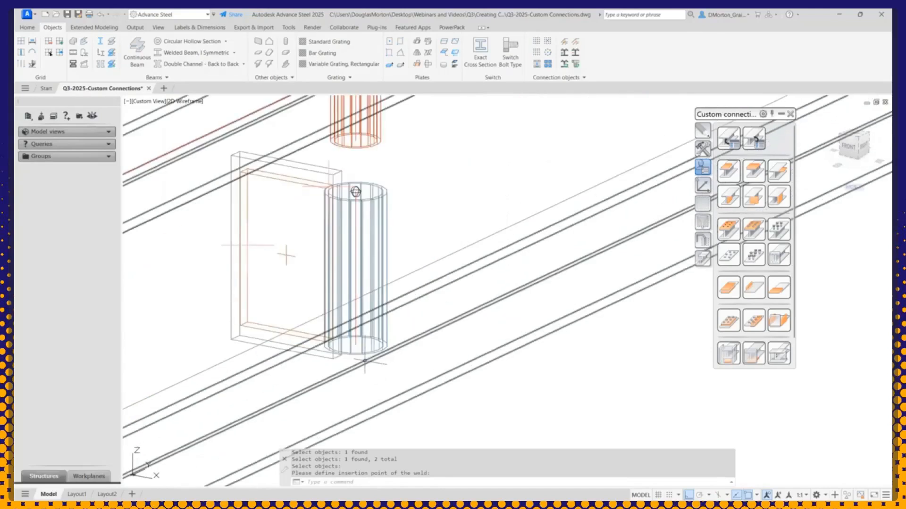
{"action": "left_click", "coordinate": [103, 30]}
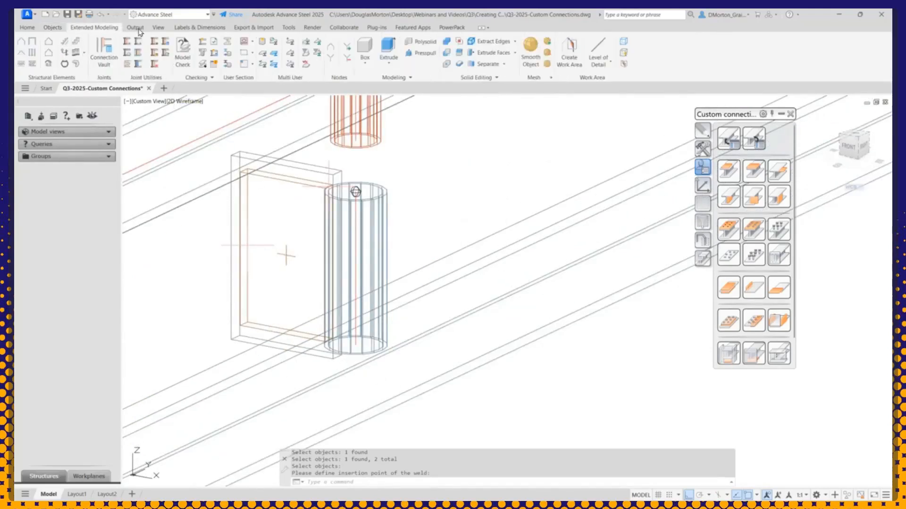
{"action": "left_click", "coordinate": [111, 56]}
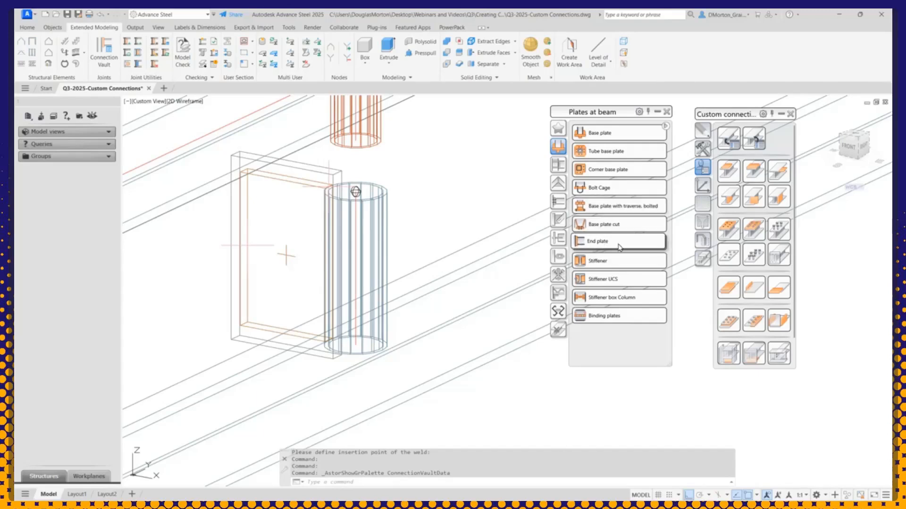
{"action": "left_click", "coordinate": [596, 242]}
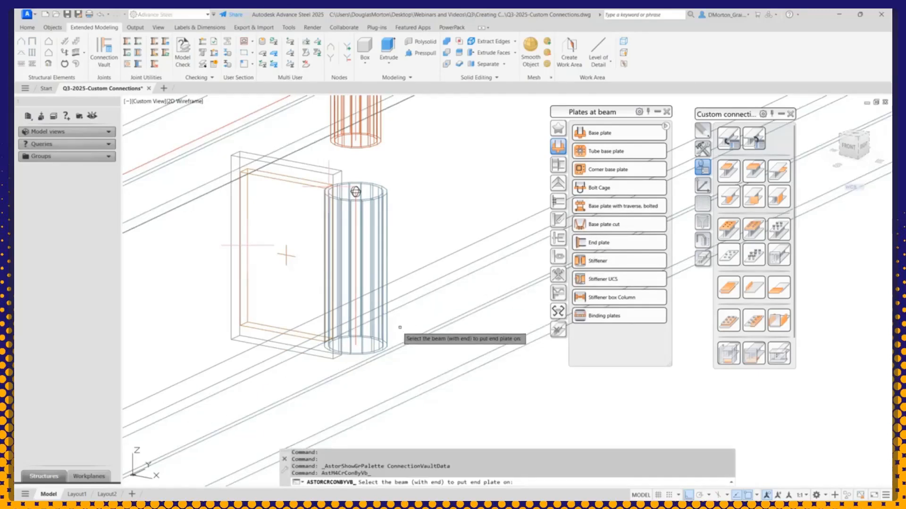
{"action": "left_click", "coordinate": [382, 346]}
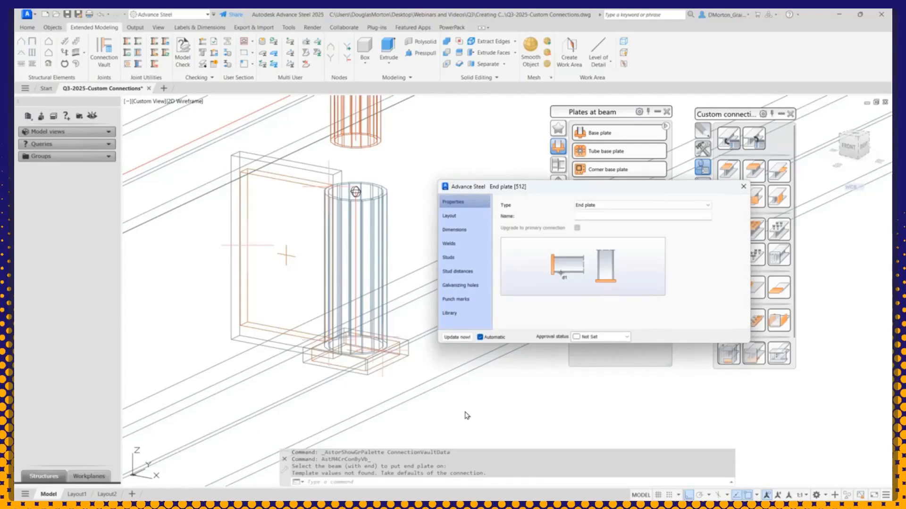
- Set the end plate's thickness to 1/8" and its shape to Round
{"action": "left_click", "coordinate": [473, 216]}
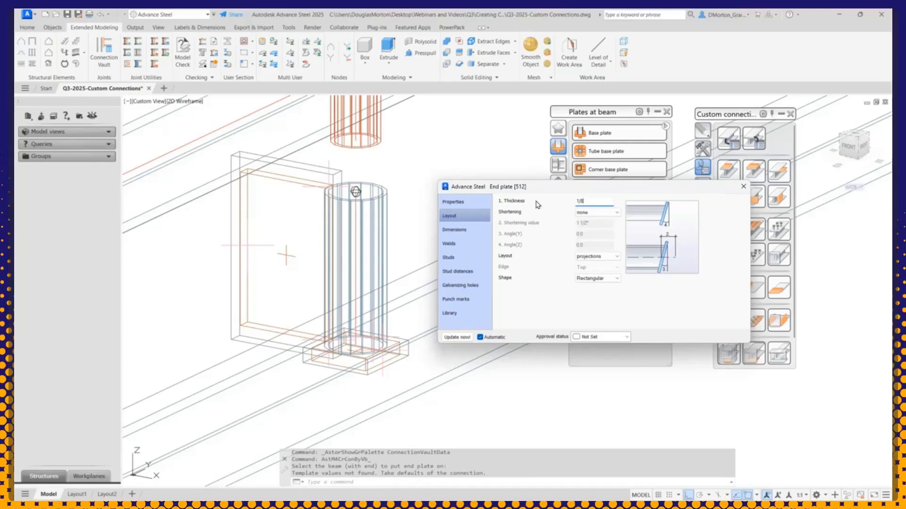
{"action": "key", "text": "Tab"}
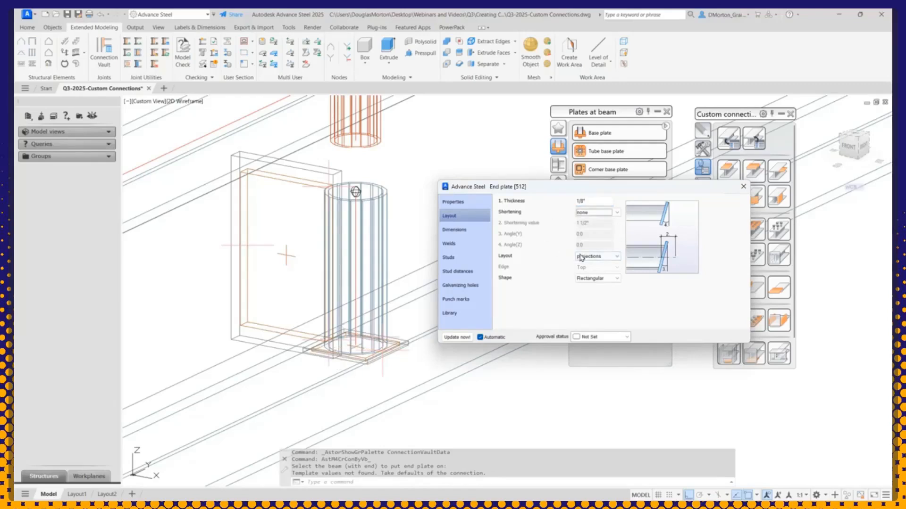
{"action": "left_click", "coordinate": [614, 278]}
{"action": "left_click", "coordinate": [592, 291]}
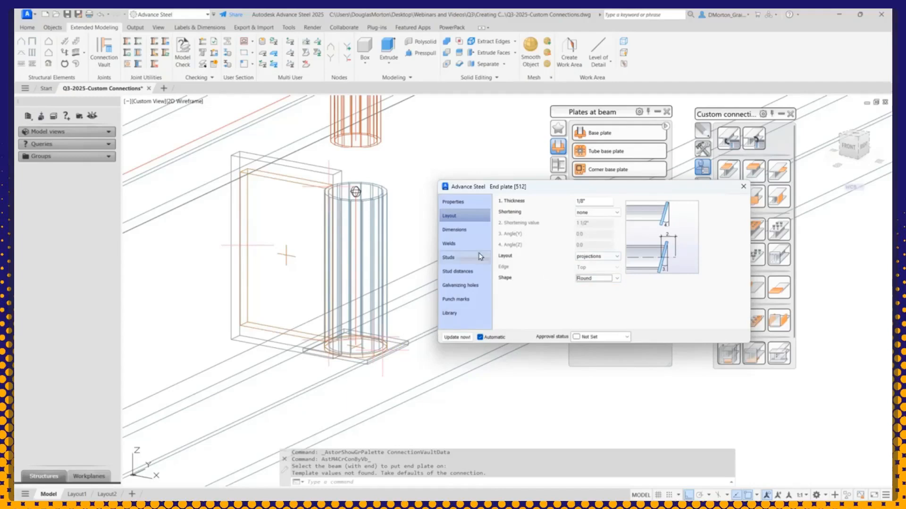
- Set the end plate's equal projections to -1/16" on all sides and close the connection settings and the Connection Vault
{"action": "left_click", "coordinate": [464, 229]}
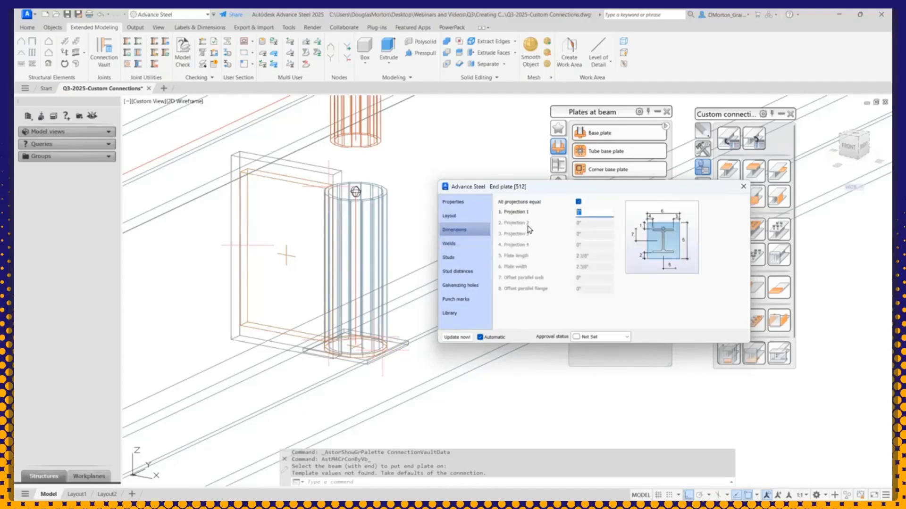
{"action": "key", "text": "Return"}
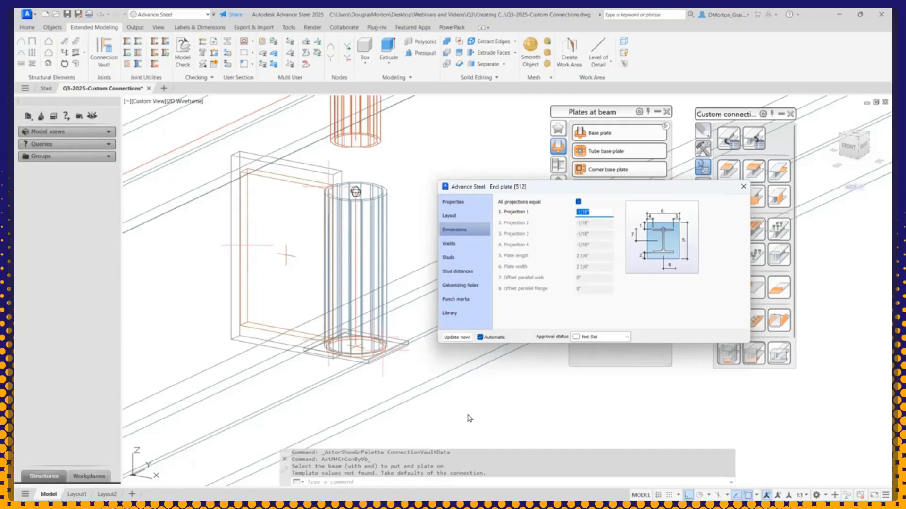
{"action": "left_click", "coordinate": [743, 186]}
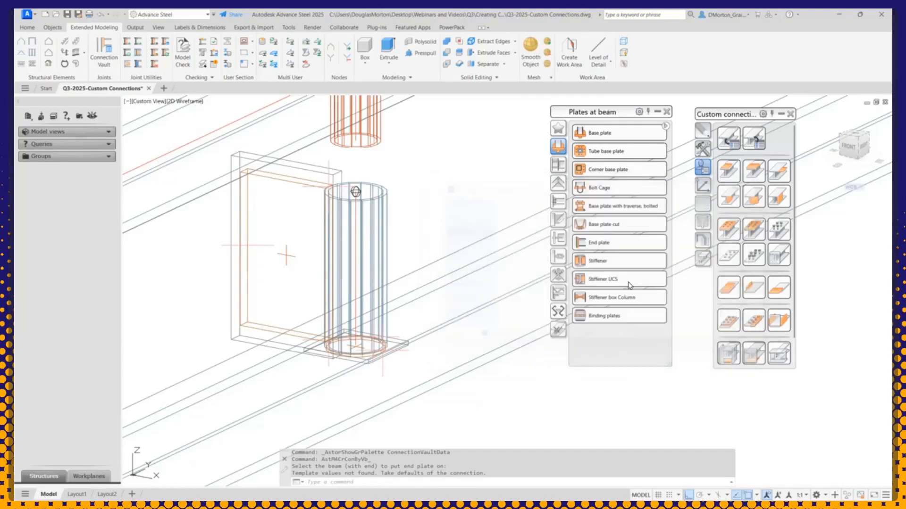
{"action": "scroll", "coordinate": [363, 356], "scroll_direction": "up", "scroll_amount": 5}
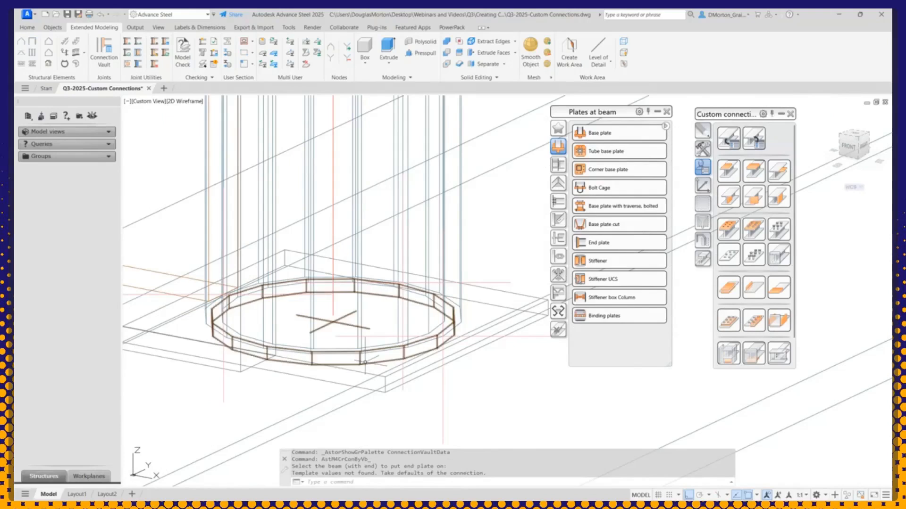
{"action": "scroll", "coordinate": [366, 363], "scroll_direction": "down", "scroll_amount": 5}
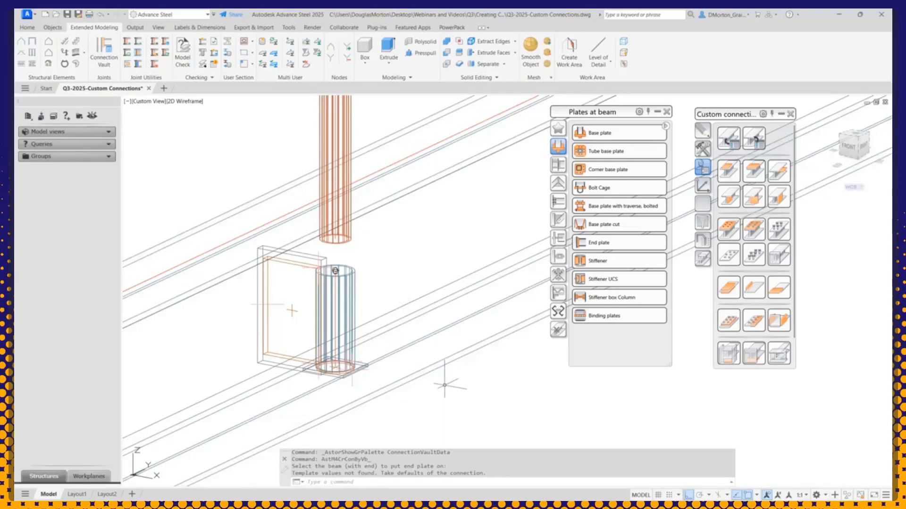
{"action": "left_click", "coordinate": [666, 112]}
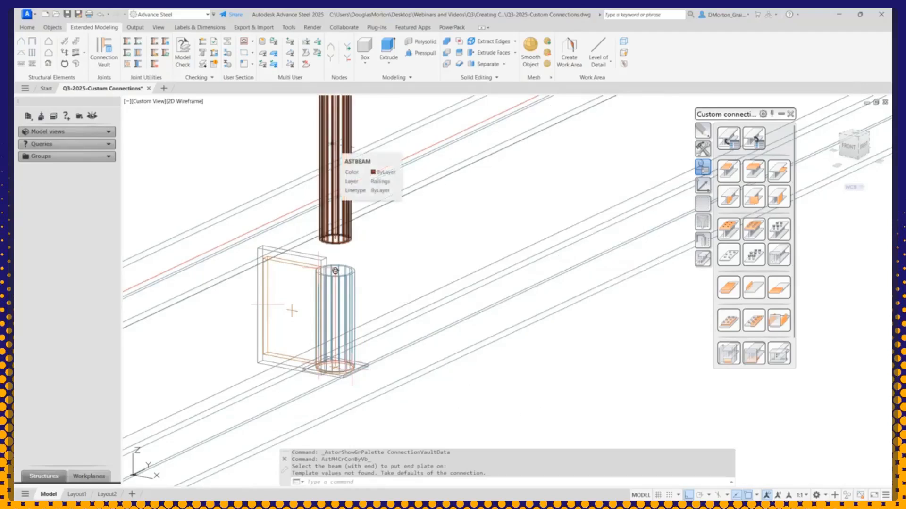
- Extend the railing post's lower end down into the sleeve using the Shorten beam feature with a Reference value of -7"
{"action": "scroll", "coordinate": [373, 259], "scroll_direction": "down", "scroll_amount": 3}
{"action": "scroll", "coordinate": [372, 260], "scroll_direction": "up", "scroll_amount": 5}
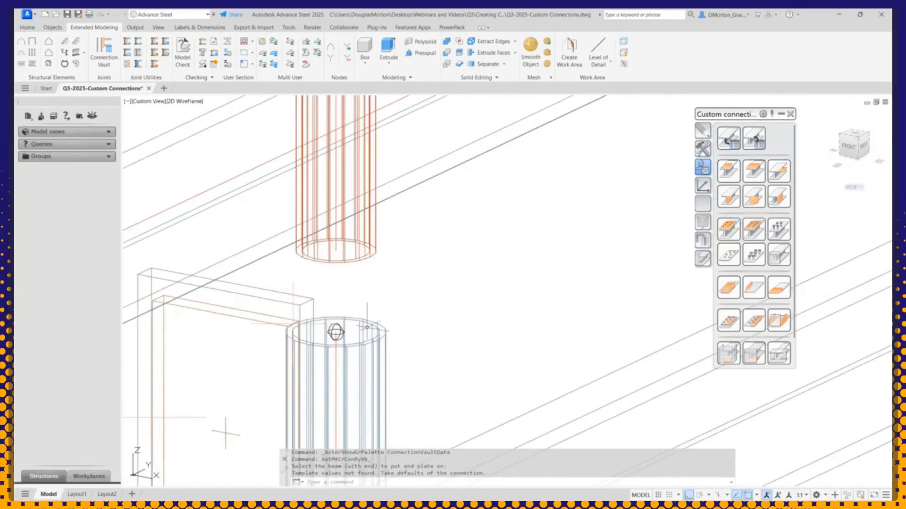
{"action": "scroll", "coordinate": [208, 200], "scroll_direction": "down", "scroll_amount": 3}
{"action": "left_click", "coordinate": [702, 259]}
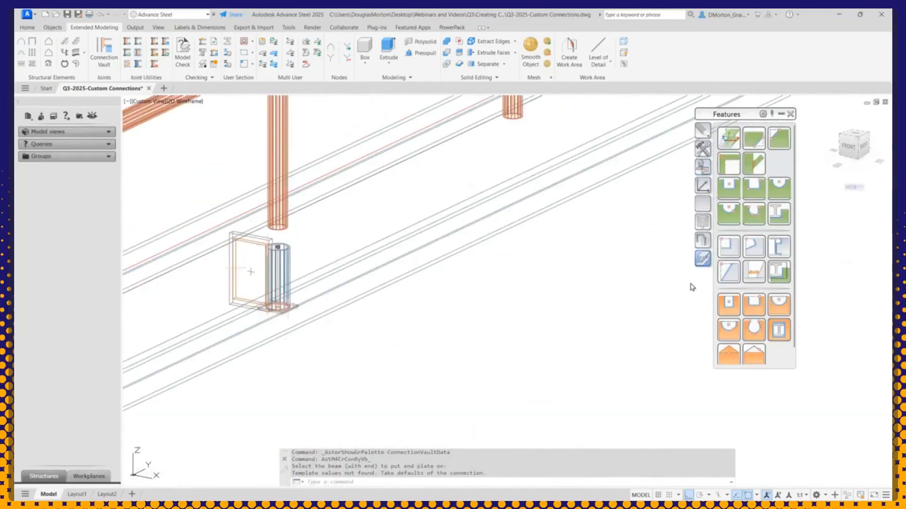
{"action": "left_click", "coordinate": [729, 271]}
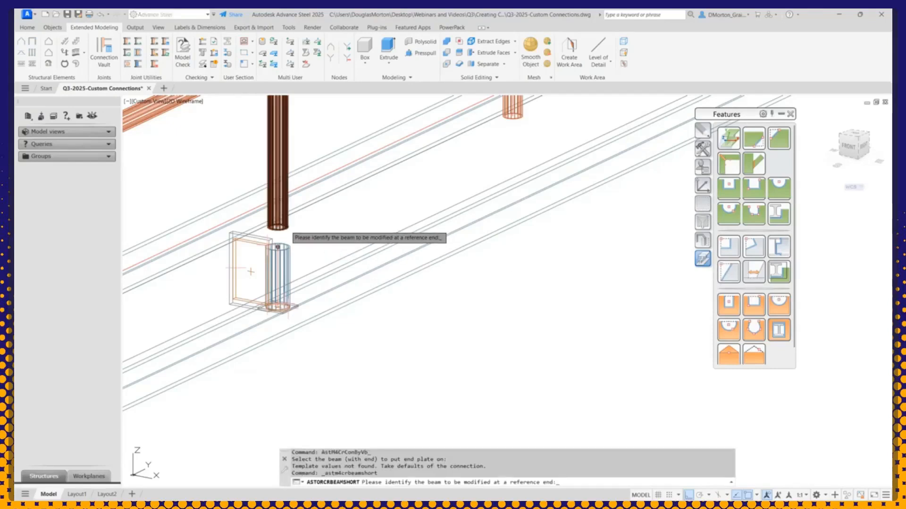
{"action": "left_click", "coordinate": [278, 247]}
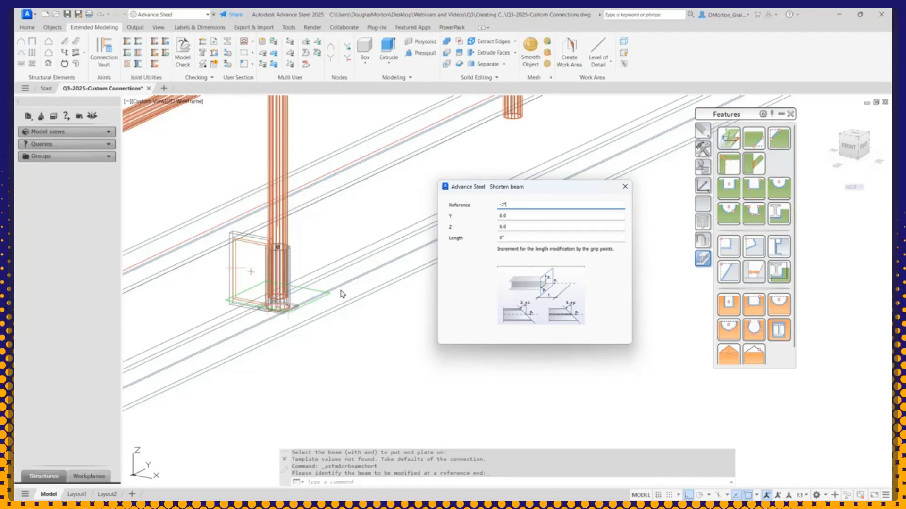
{"action": "scroll", "coordinate": [288, 297], "scroll_direction": "up", "scroll_amount": 5}
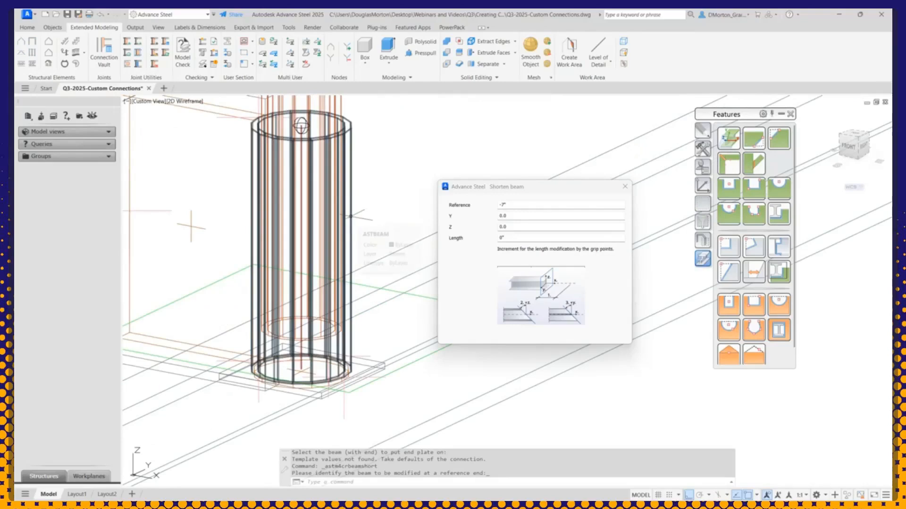
{"action": "scroll", "coordinate": [343, 315], "scroll_direction": "down", "scroll_amount": 4}
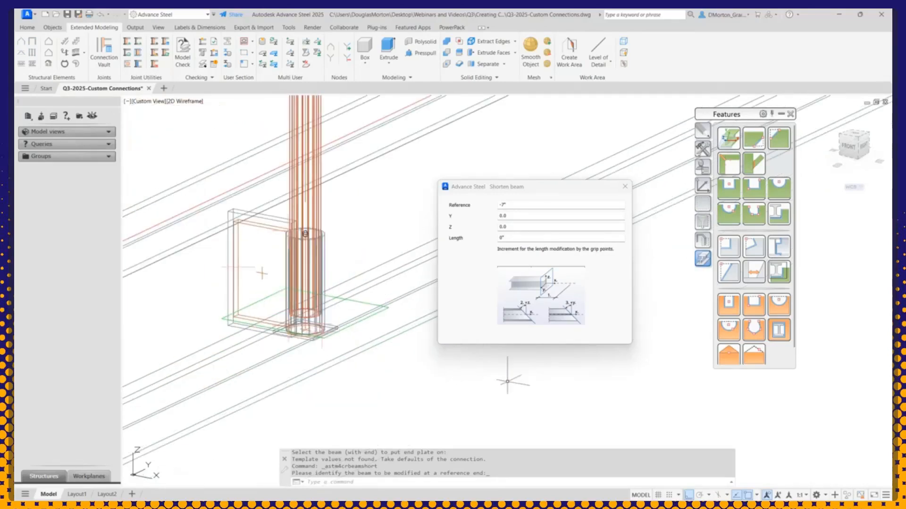
{"action": "left_click", "coordinate": [625, 186]}
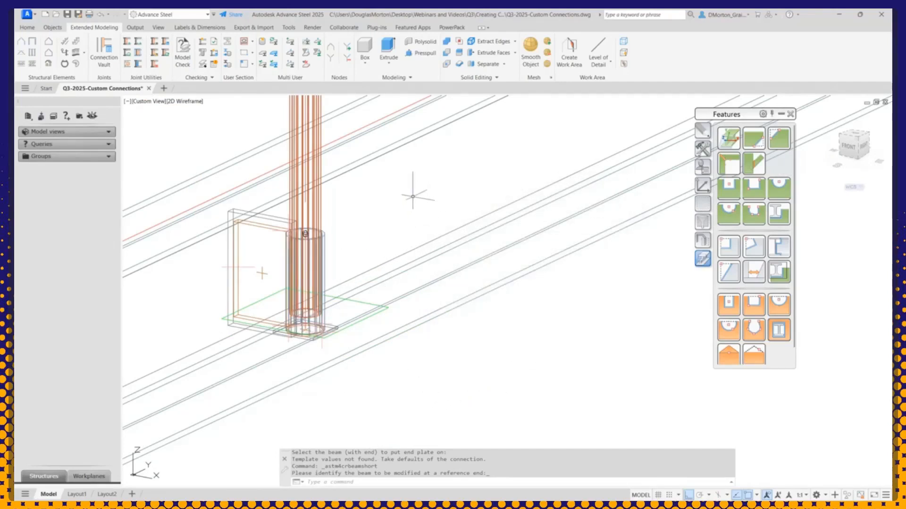
- Try placing a centre-point rectangular bolt pattern through the sleeve and post in the current UCS, and undo it
{"action": "left_click", "coordinate": [52, 27]}
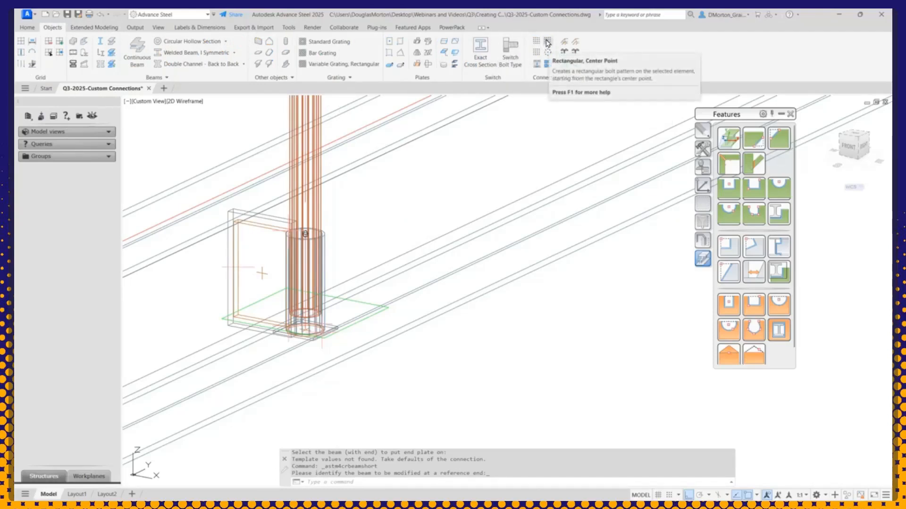
{"action": "left_click", "coordinate": [547, 43]}
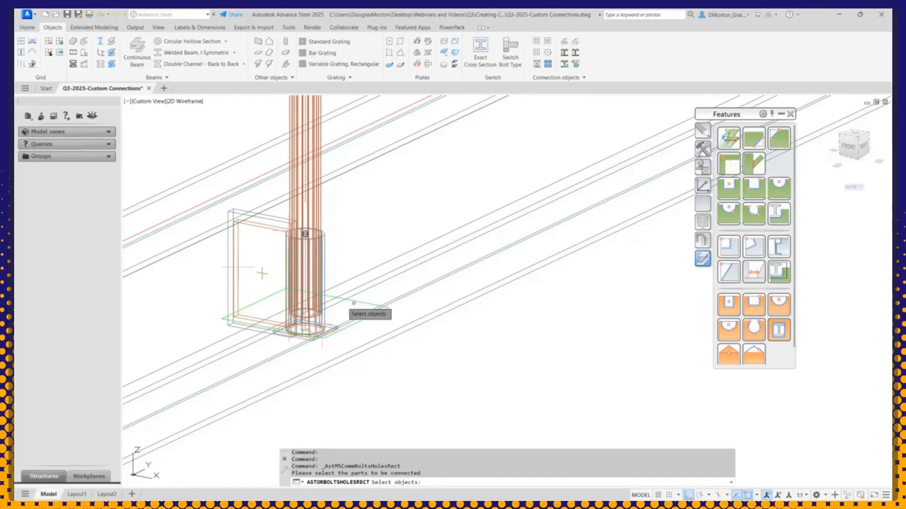
{"action": "left_click", "coordinate": [323, 251]}
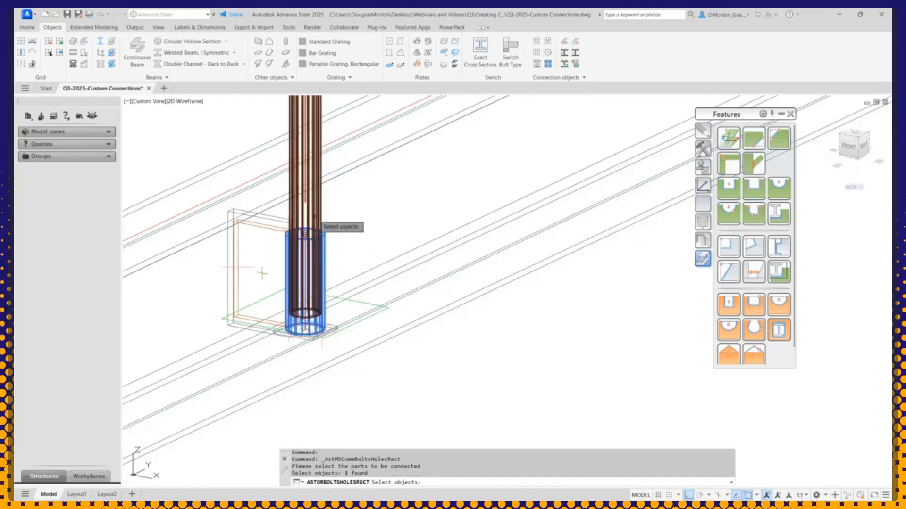
{"action": "left_click", "coordinate": [321, 235]}
{"action": "key", "text": "Return"}
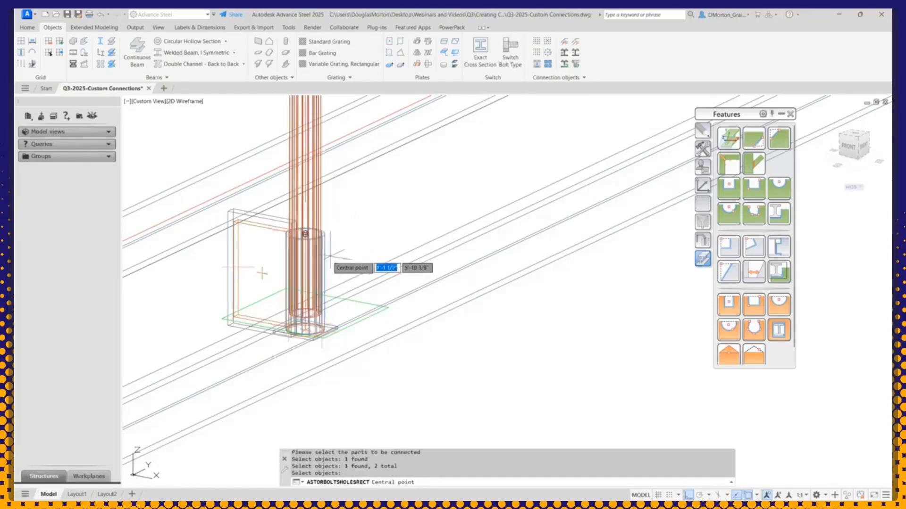
{"action": "left_click", "coordinate": [305, 278]}
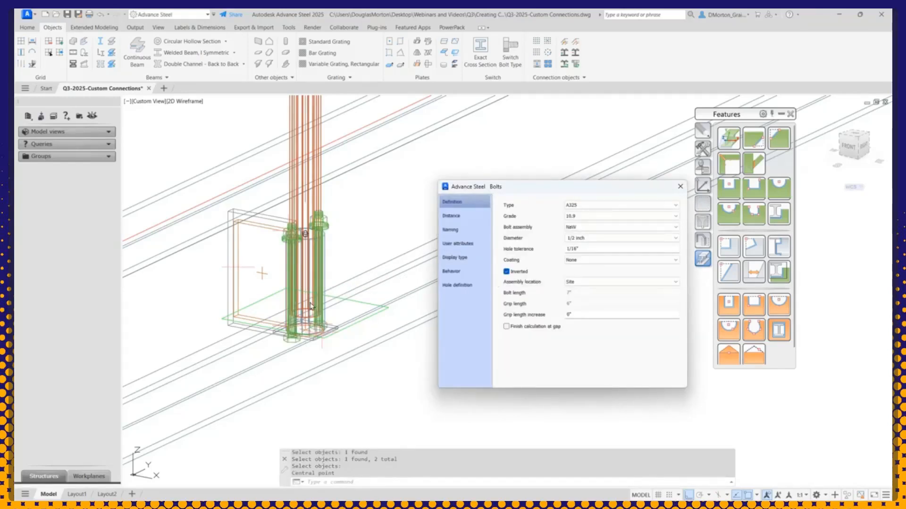
{"action": "left_click", "coordinate": [680, 186]}
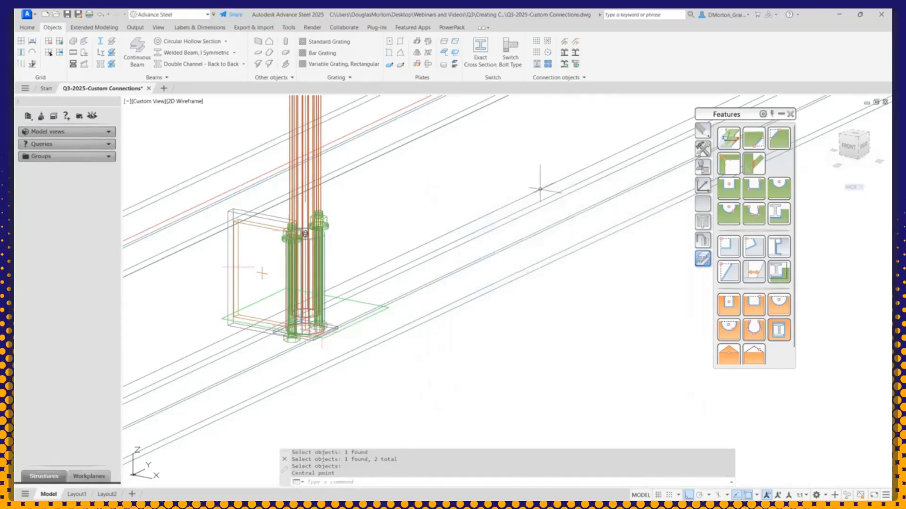
{"action": "key", "text": "ctrl+z"}
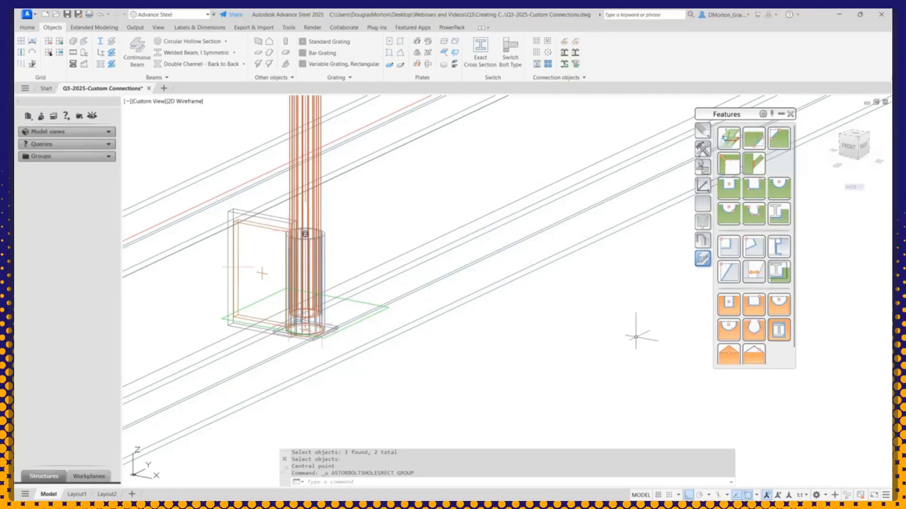
- Rotate the UCS about X and place a centre-point rectangular pattern of 1/2 inch A325 bolts through the sleeve and post at mid-height of the sleeve
{"action": "left_click", "coordinate": [703, 186]}
{"action": "left_click", "coordinate": [728, 262]}
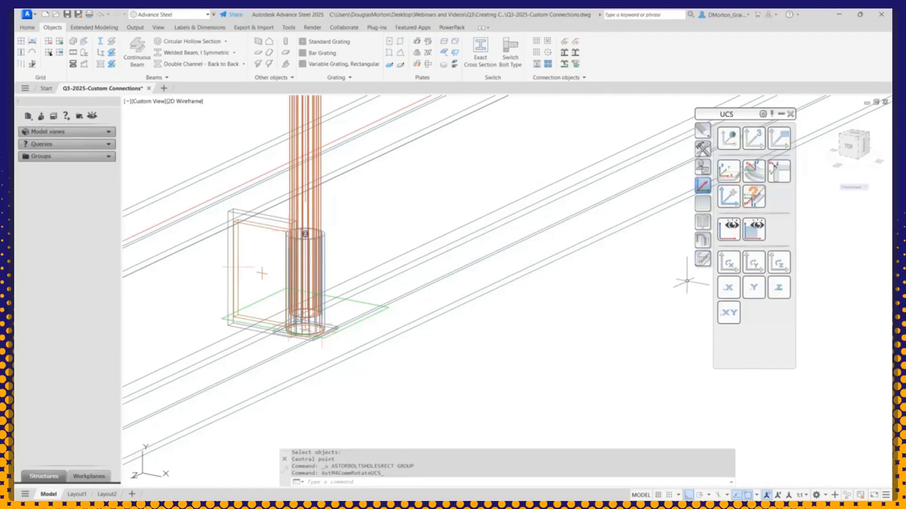
{"action": "left_click", "coordinate": [547, 41]}
{"action": "left_click", "coordinate": [325, 249]}
{"action": "left_click", "coordinate": [323, 243]}
{"action": "key", "text": "Return"}
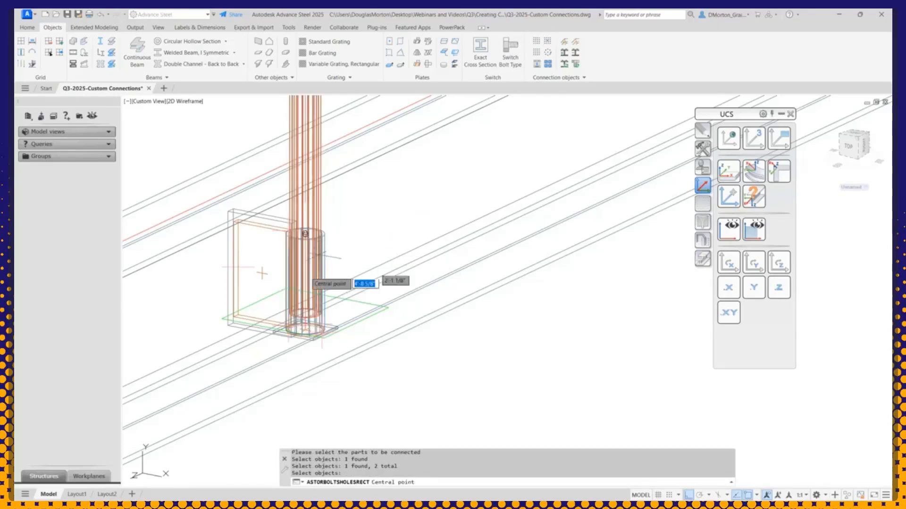
{"action": "left_click", "coordinate": [306, 276]}
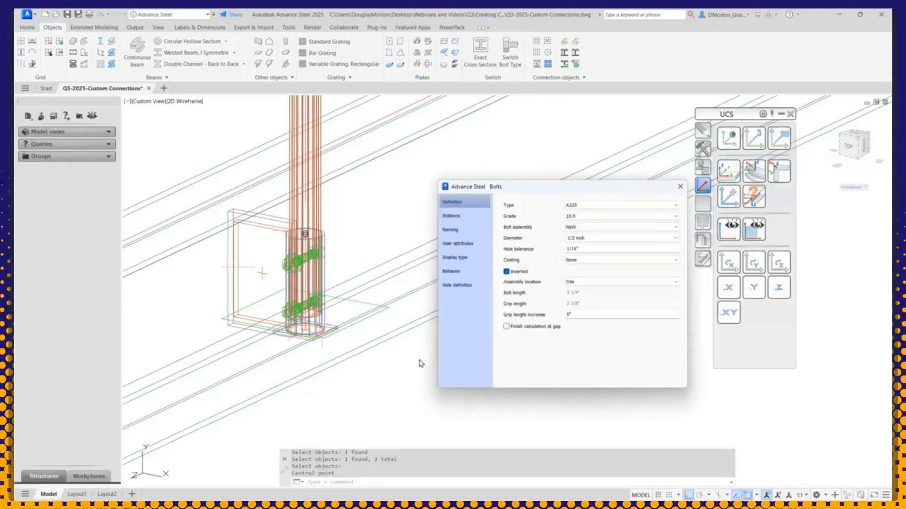
{"action": "mouse_move", "coordinate": [379, 354]}
{"action": "middle_mouse_down", "text": "shift"}
{"action": "mouse_move", "coordinate": [254, 353]}
{"action": "mouse_move", "coordinate": [352, 345]}
{"action": "middle_mouse_up", "text": "shift"}
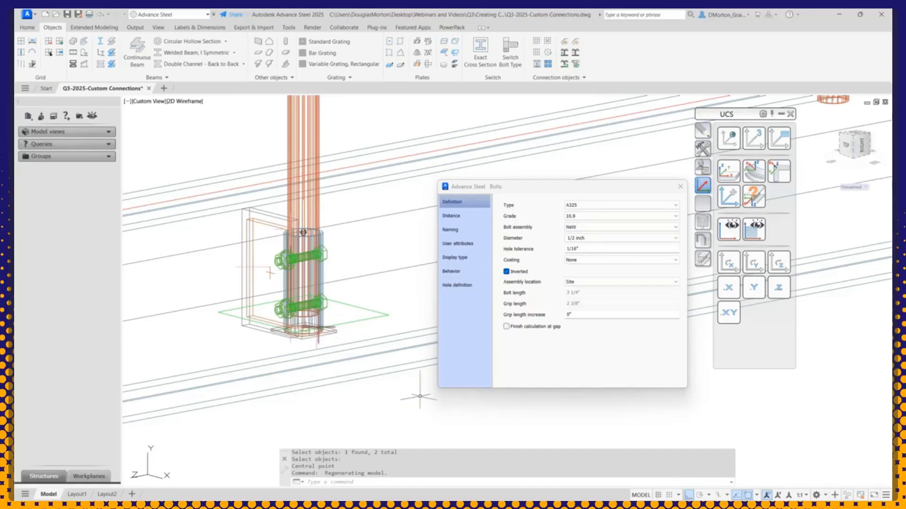
{"action": "left_click", "coordinate": [679, 187]}
- Switch the visual style to Conceptual and inspect the bolted sleeve connection at the railing post
{"action": "scroll", "coordinate": [471, 243], "scroll_direction": "down", "scroll_amount": 4}
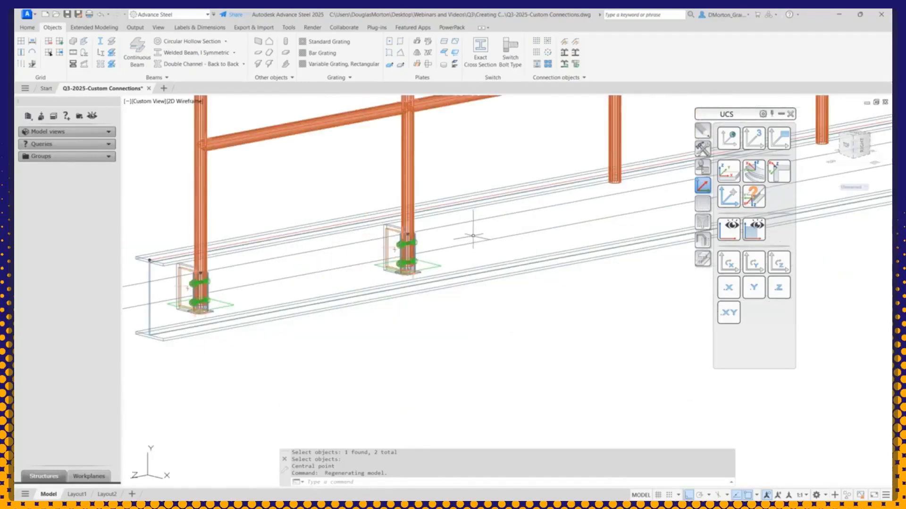
{"action": "left_click", "coordinate": [174, 102]}
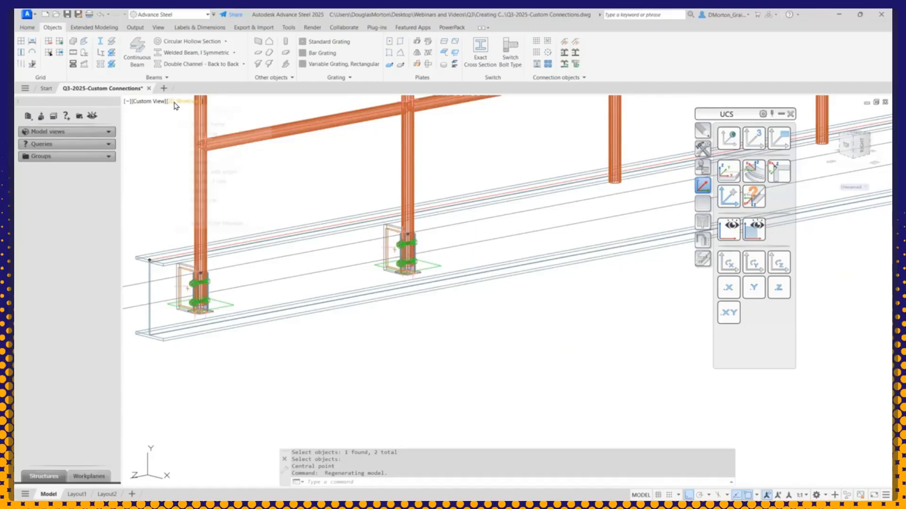
{"action": "left_click", "coordinate": [198, 135]}
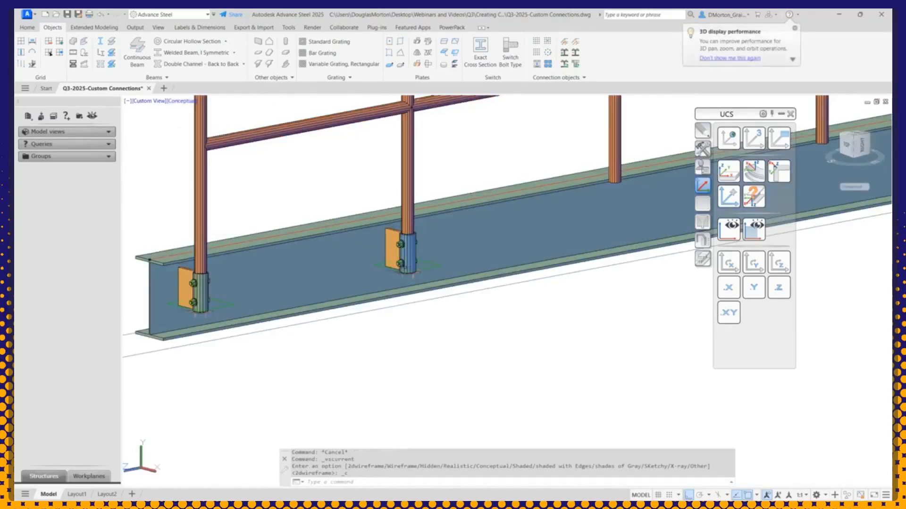
{"action": "scroll", "coordinate": [412, 275], "scroll_direction": "up", "scroll_amount": 5}
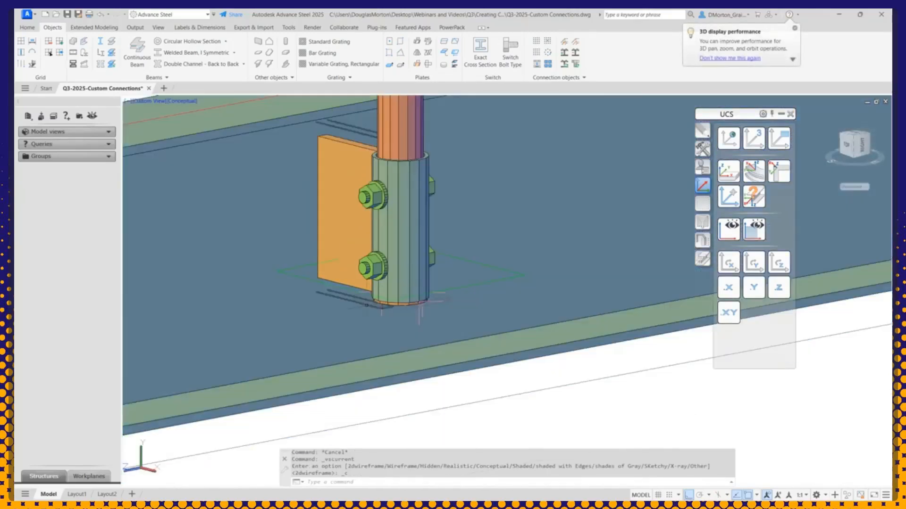
{"action": "scroll", "coordinate": [366, 305], "scroll_direction": "down", "scroll_amount": 2}
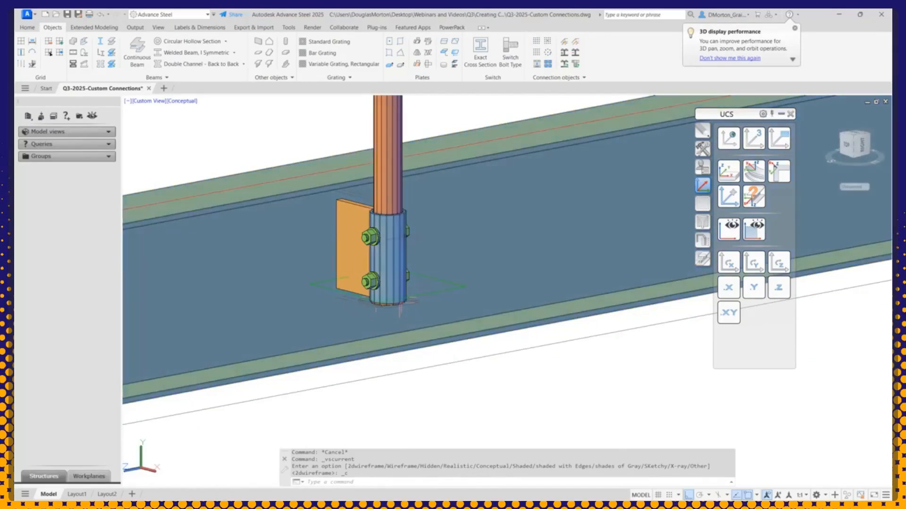
{"action": "mouse_move", "coordinate": [493, 271]}
{"action": "middle_mouse_down", "text": "shift"}
{"action": "mouse_move", "coordinate": [463, 253]}
{"action": "mouse_move", "coordinate": [309, 214]}
{"action": "mouse_move", "coordinate": [319, 184]}
{"action": "mouse_move", "coordinate": [491, 268]}
{"action": "mouse_move", "coordinate": [297, 277]}
{"action": "mouse_move", "coordinate": [495, 257]}
{"action": "mouse_move", "coordinate": [517, 282]}
{"action": "mouse_move", "coordinate": [479, 265]}
{"action": "mouse_move", "coordinate": [500, 275]}
{"action": "mouse_move", "coordinate": [497, 285]}
{"action": "middle_mouse_up", "text": "shift"}
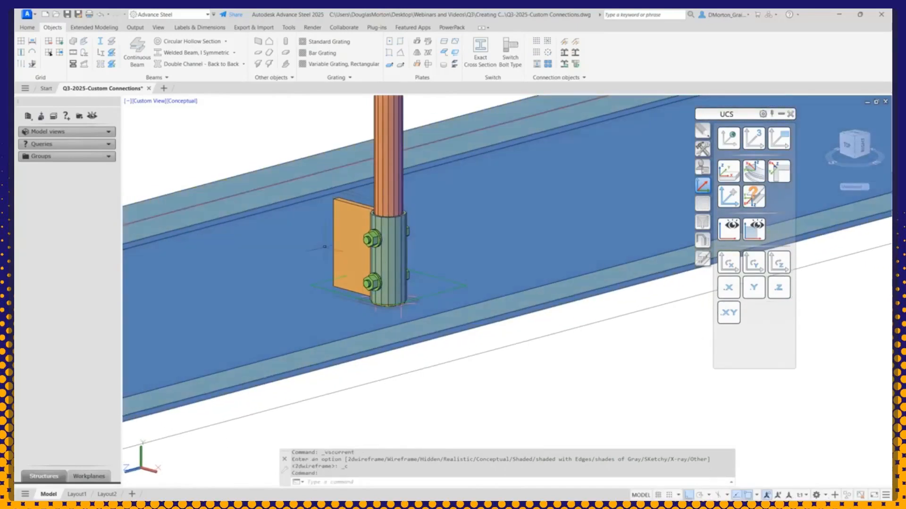
{"action": "scroll", "coordinate": [325, 246], "scroll_direction": "down", "scroll_amount": 5}
{"action": "left_click", "coordinate": [210, 218]}
{"action": "left_click", "coordinate": [214, 221]}
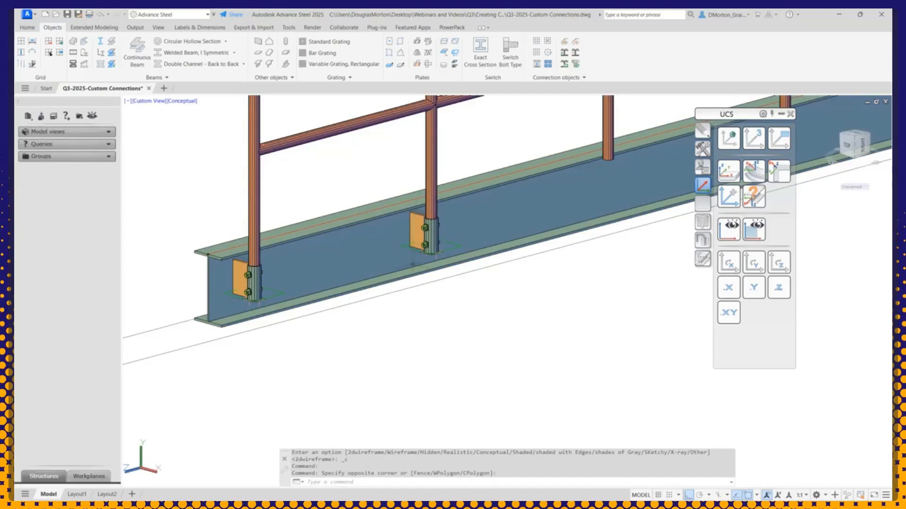
{"action": "scroll", "coordinate": [170, 287], "scroll_direction": "down", "scroll_amount": 4}
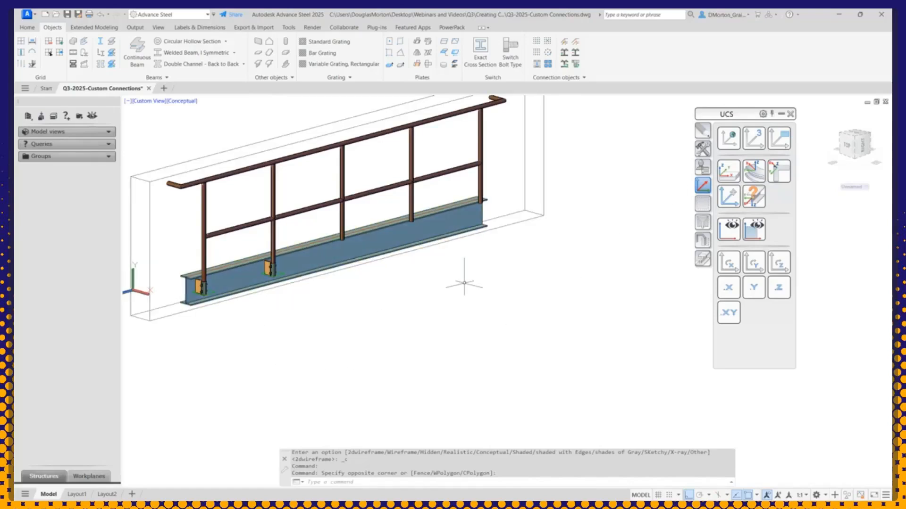
- Create a user connection template defined by 2 beams, choosing the horizontal beam first and the second railing post second
{"action": "scroll", "coordinate": [255, 249], "scroll_direction": "up", "scroll_amount": 5}
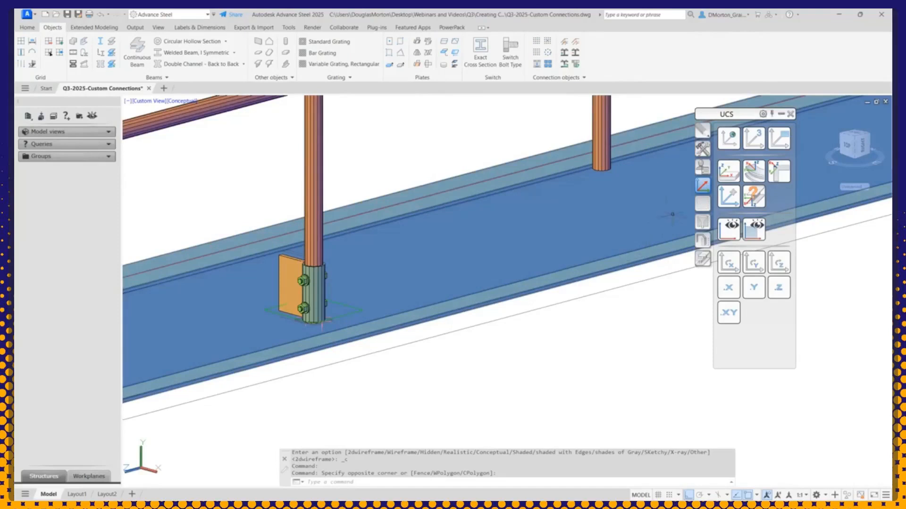
{"action": "left_click", "coordinate": [702, 167]}
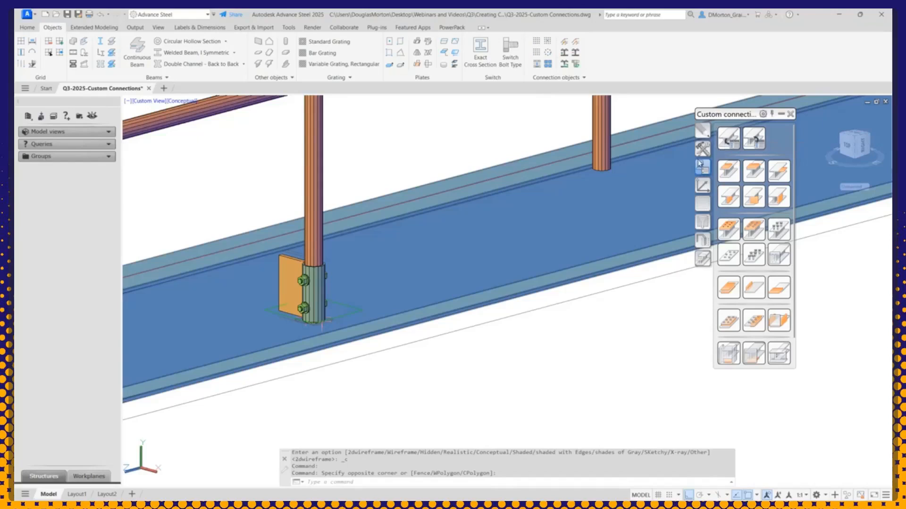
{"action": "left_click", "coordinate": [728, 143]}
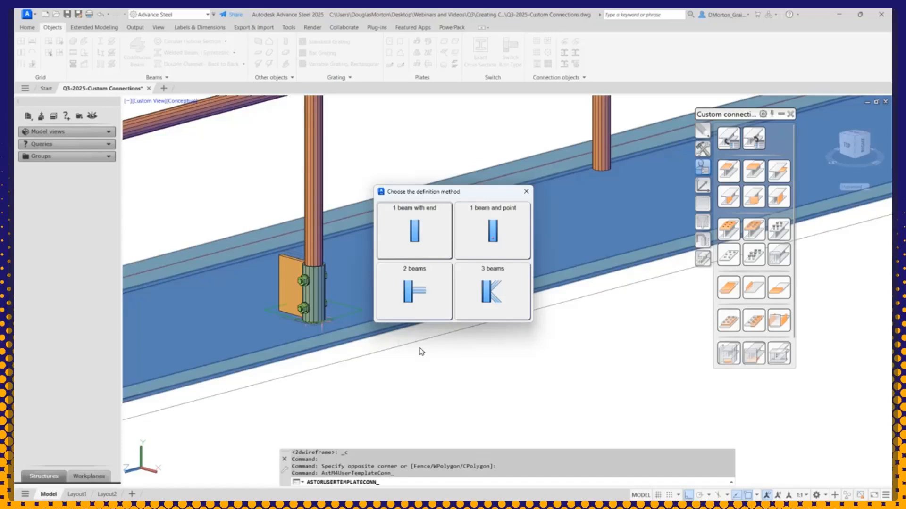
{"action": "left_click", "coordinate": [406, 287]}
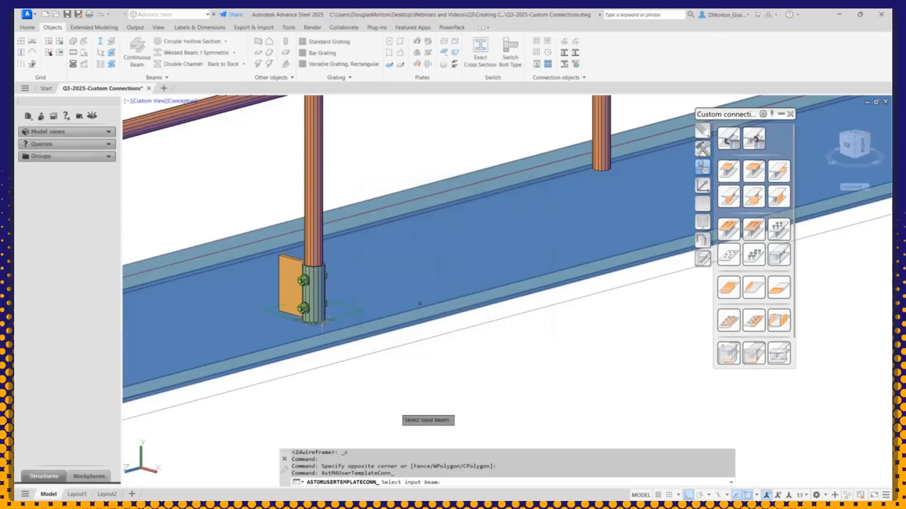
{"action": "left_click", "coordinate": [219, 243]}
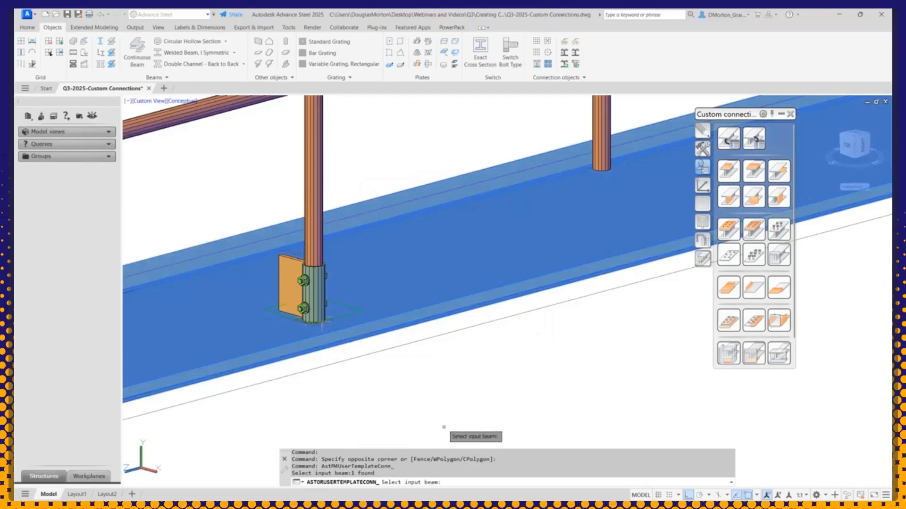
{"action": "key", "text": "Return"}
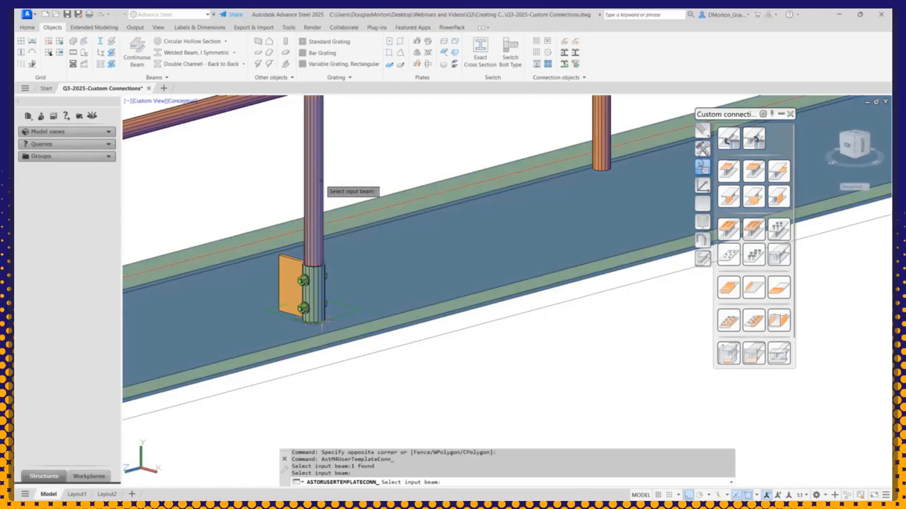
{"action": "left_click", "coordinate": [321, 181]}
{"action": "key", "text": "Return"}
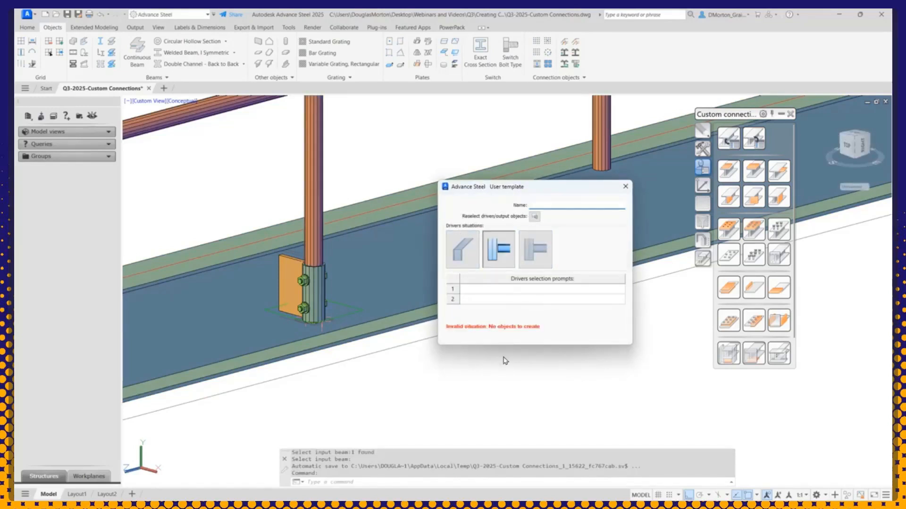
- Name the template "Rail By-Side Conn 01" and select the sleeve, plates, bolts and other connection objects at the post as its output
{"action": "left_click_drag", "start_coordinate": [509, 184], "coordinate": [427, 157]}
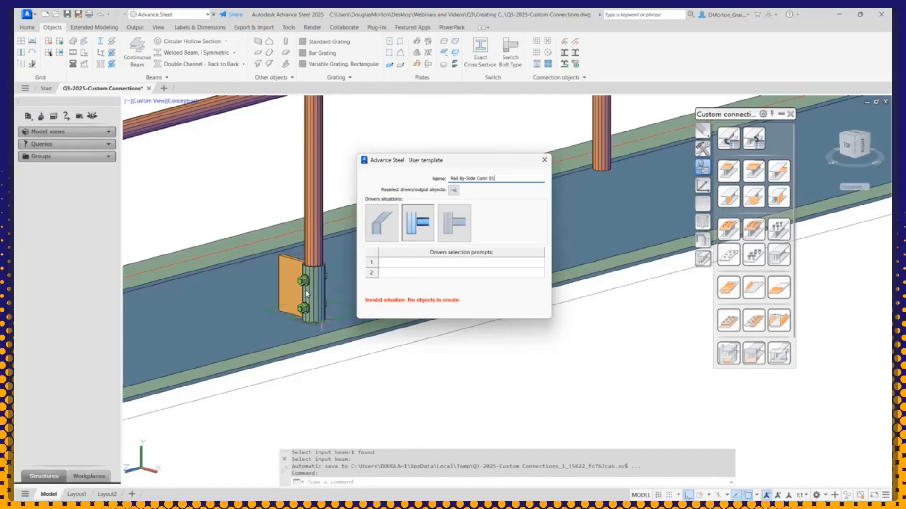
{"action": "left_click", "coordinate": [454, 190]}
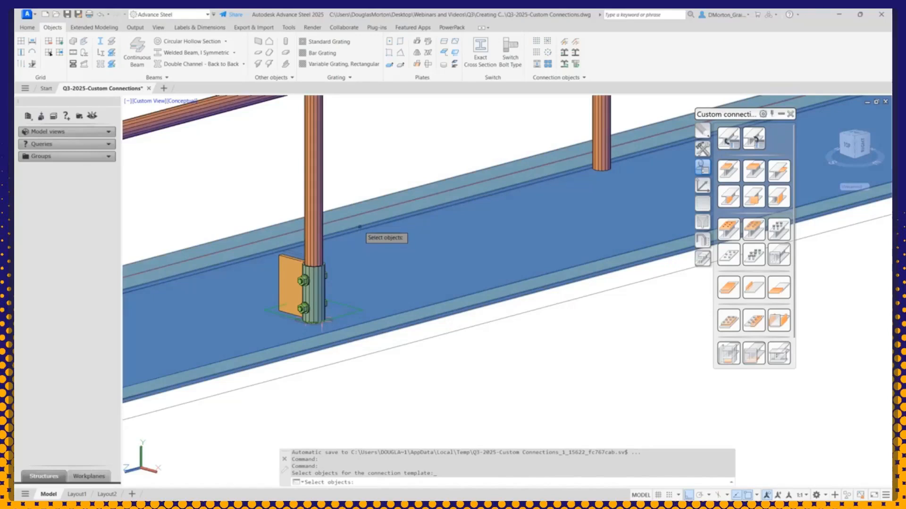
{"action": "left_click", "coordinate": [241, 178]}
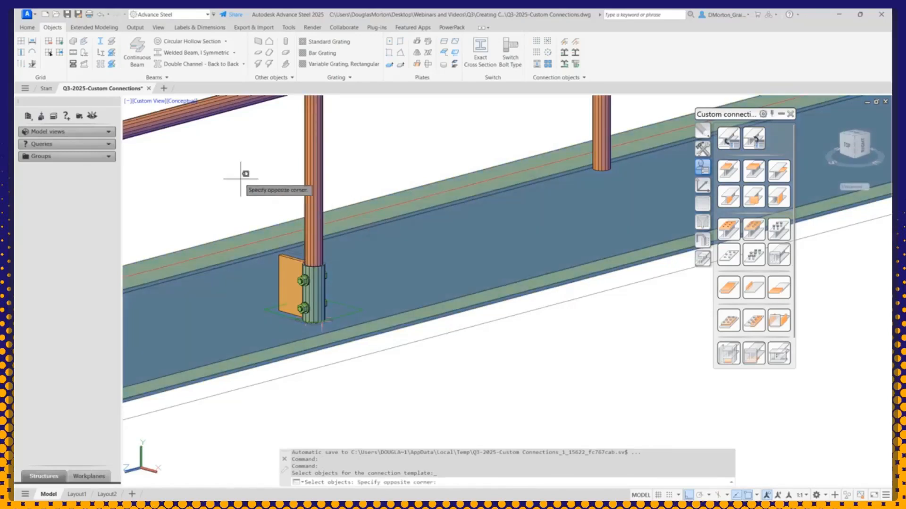
{"action": "left_click", "coordinate": [395, 374]}
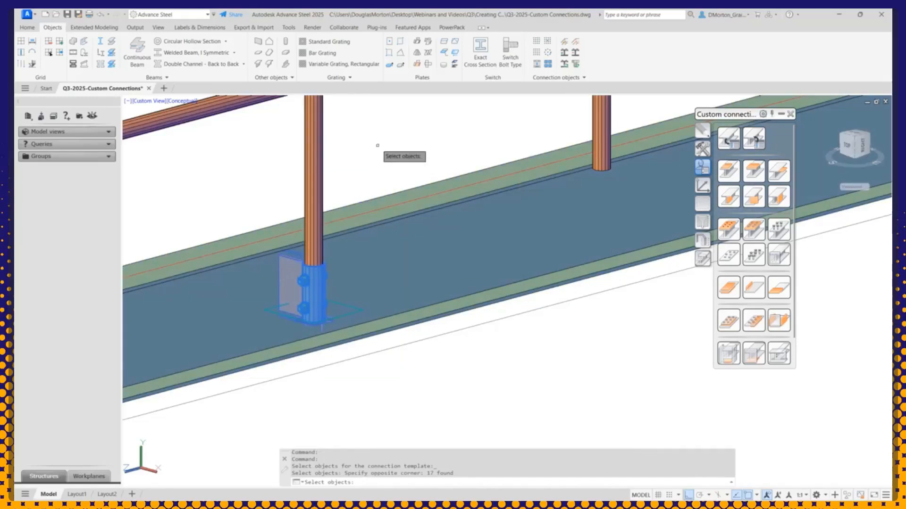
{"action": "key", "text": "Return"}
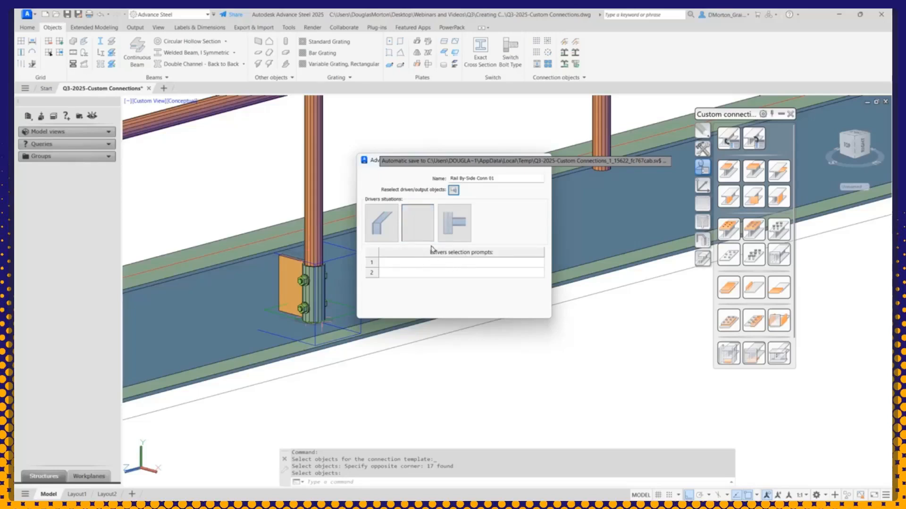
- Set the driver selection prompts to "Beam" for driver 1 and "Post" for driver 2, check both highlights, and close the template definition
{"action": "left_click", "coordinate": [452, 265]}
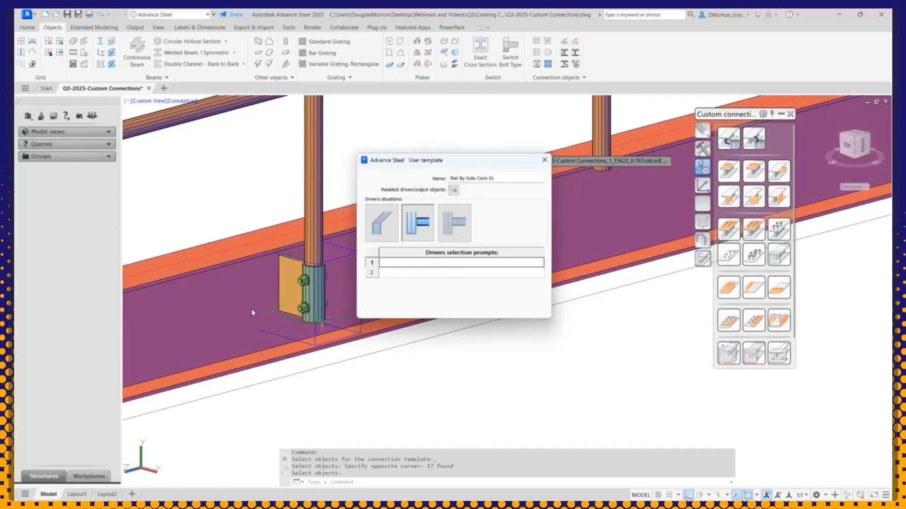
{"action": "left_click", "coordinate": [459, 267]}
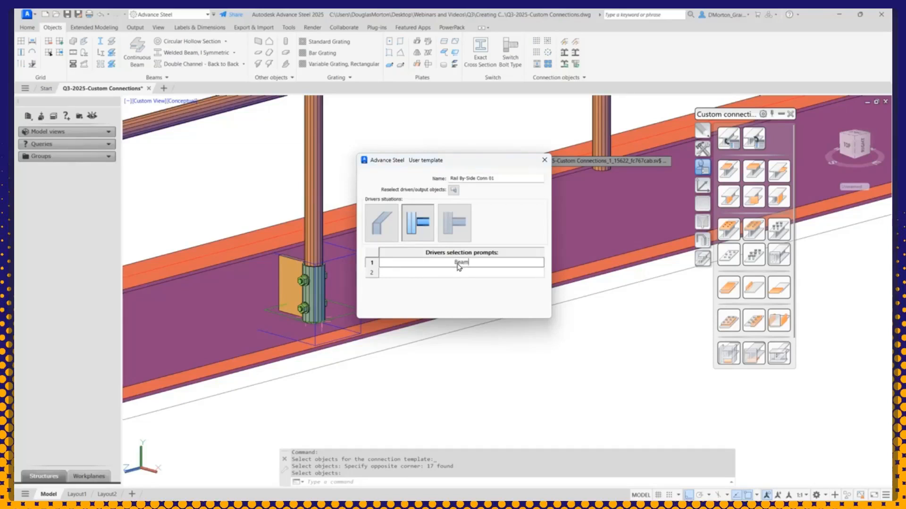
{"action": "left_click", "coordinate": [450, 274]}
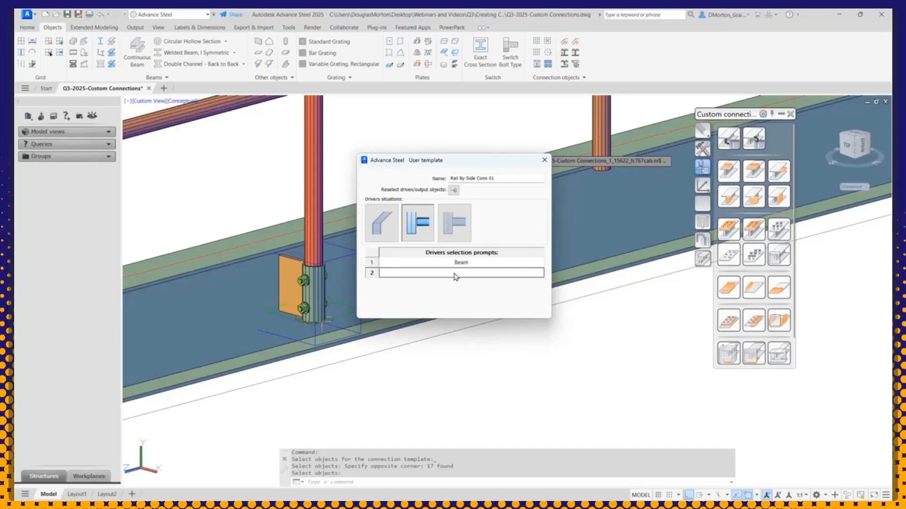
{"action": "type", "text": "Post"}
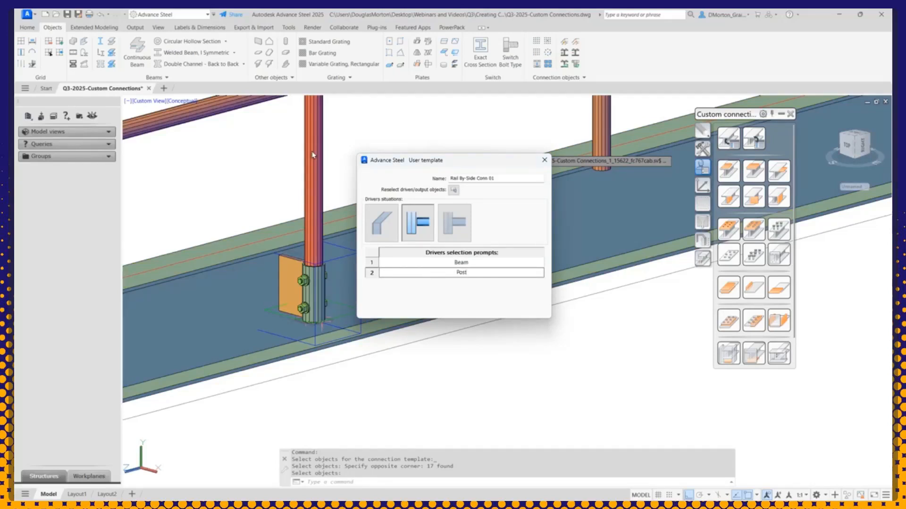
{"action": "left_click", "coordinate": [500, 262]}
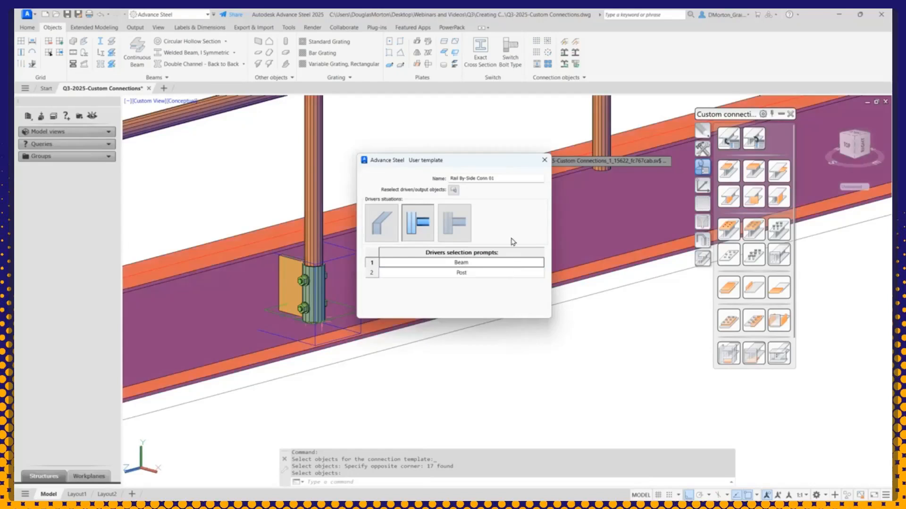
{"action": "left_click", "coordinate": [489, 276]}
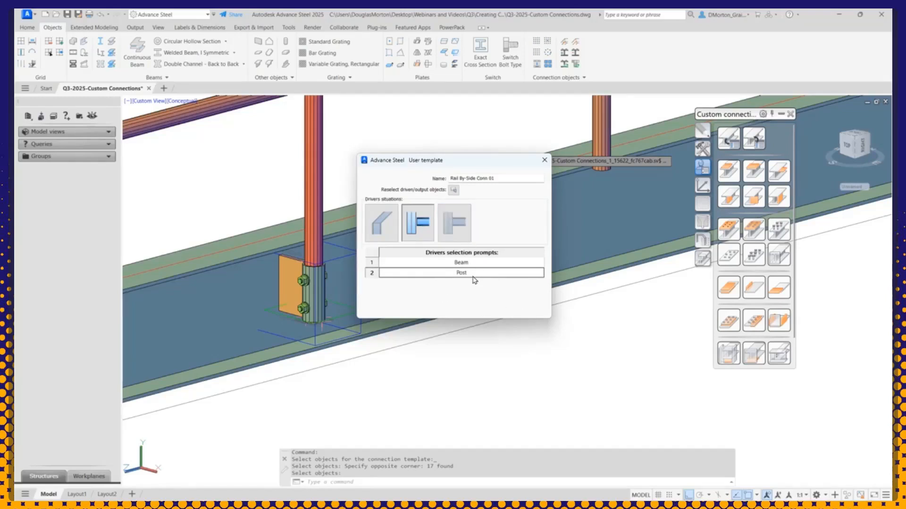
{"action": "left_click", "coordinate": [544, 160]}
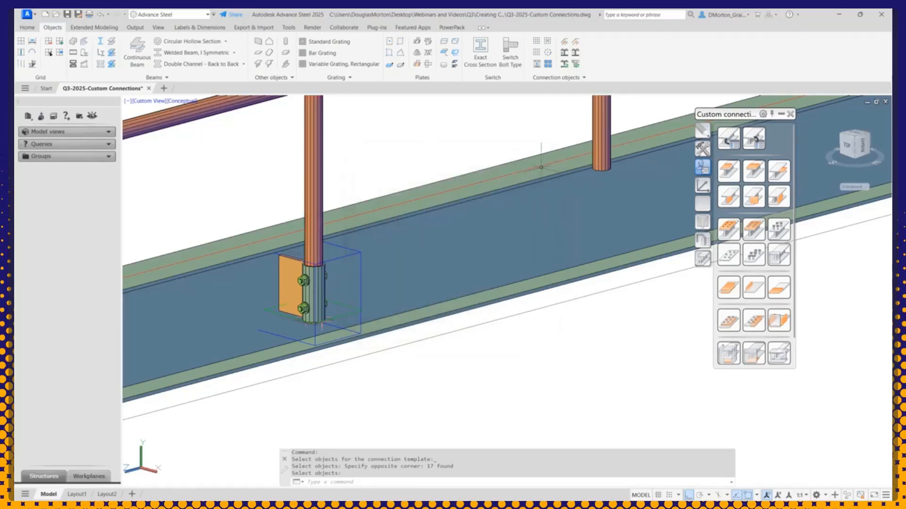
- Start saving the drawing under a new name and browse to C:\ProgramData\Autodesk\Advance Steel 2025\USA
{"action": "scroll", "coordinate": [505, 302], "scroll_direction": "down", "scroll_amount": 3}
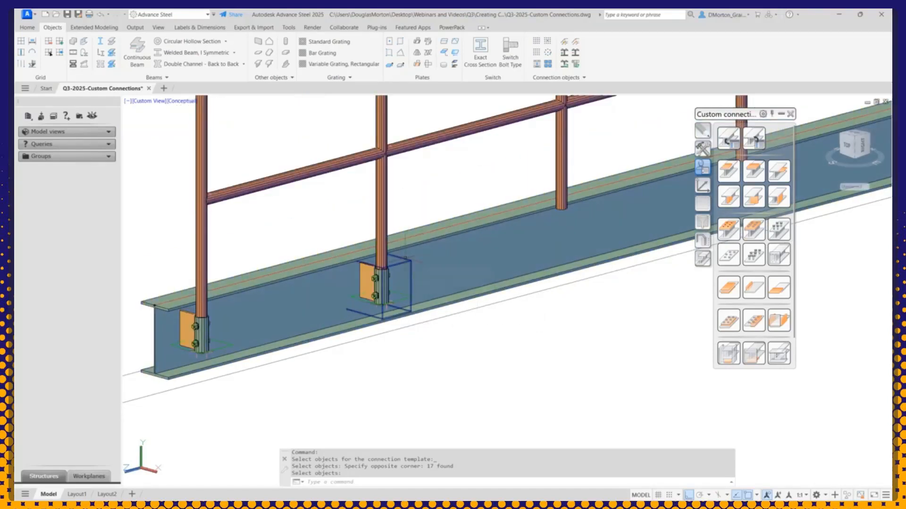
{"action": "scroll", "coordinate": [387, 328], "scroll_direction": "down", "scroll_amount": 4}
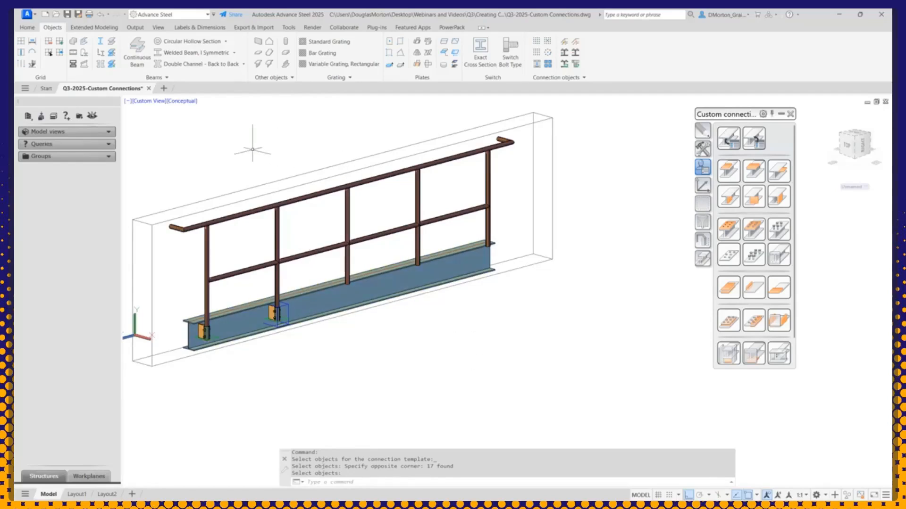
{"action": "left_click", "coordinate": [79, 18]}
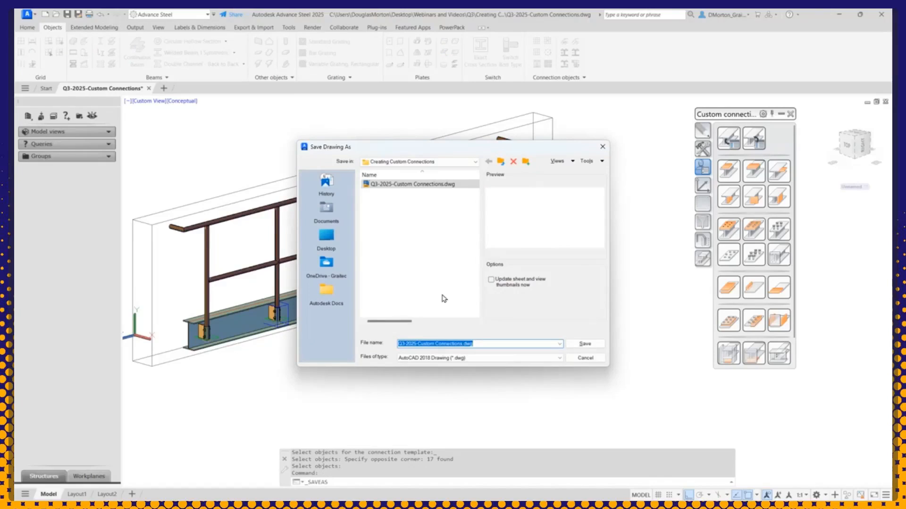
{"action": "left_click", "coordinate": [475, 162]}
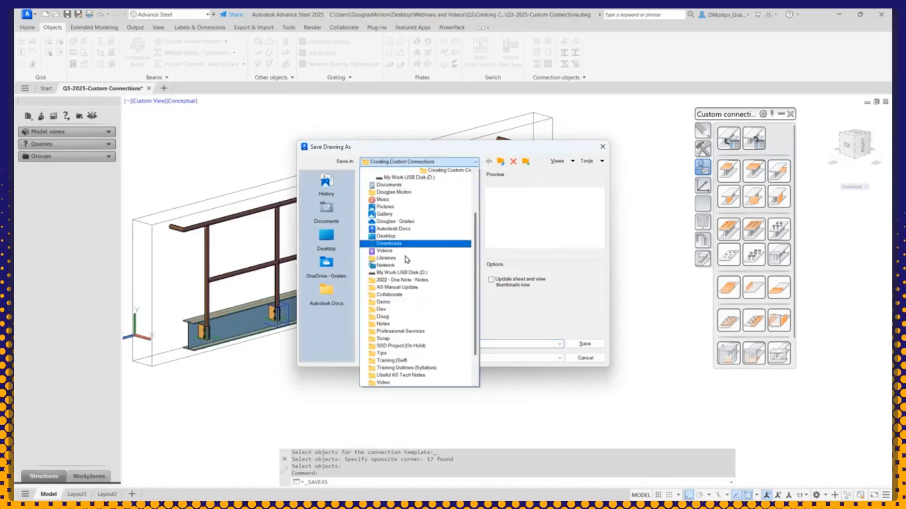
{"action": "scroll", "coordinate": [423, 222], "scroll_direction": "up", "scroll_amount": 2}
{"action": "scroll", "coordinate": [423, 223], "scroll_direction": "up", "scroll_amount": 1}
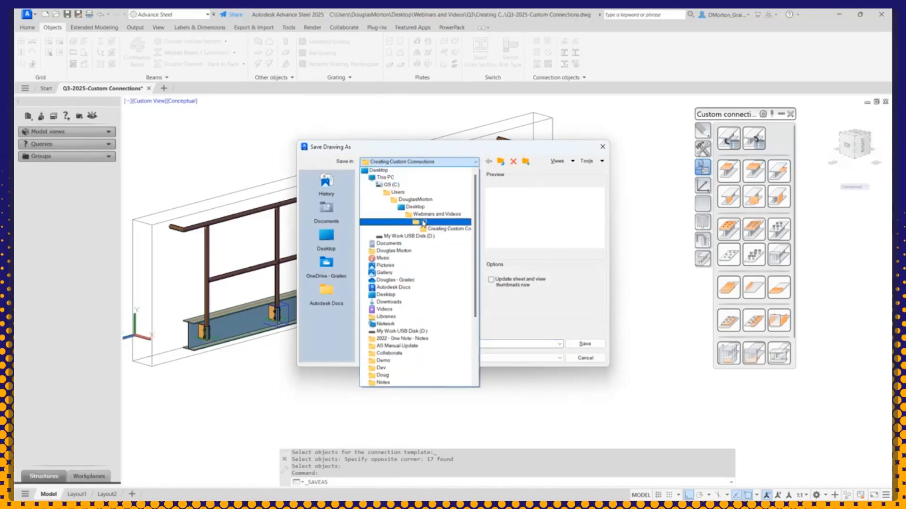
{"action": "left_click", "coordinate": [414, 191]}
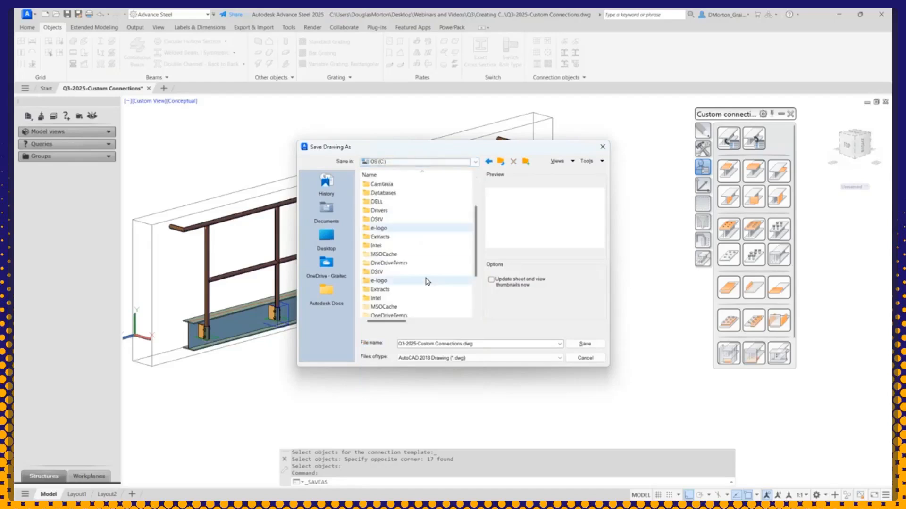
{"action": "scroll", "coordinate": [425, 279], "scroll_direction": "down", "scroll_amount": 3}
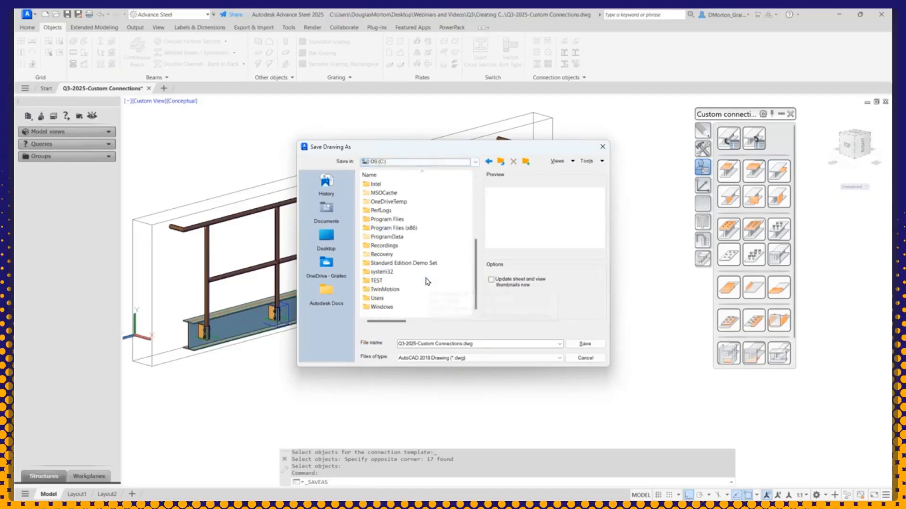
{"action": "double_click", "coordinate": [401, 237]}
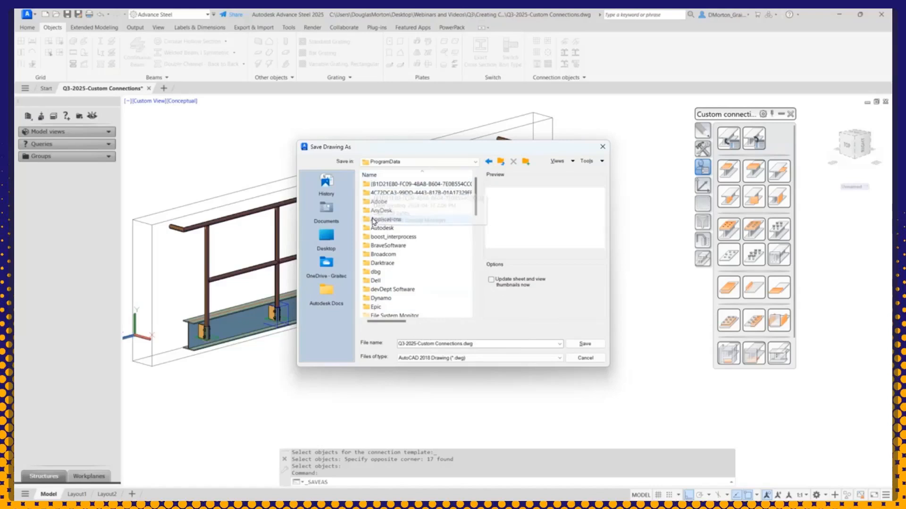
{"action": "double_click", "coordinate": [389, 229]}
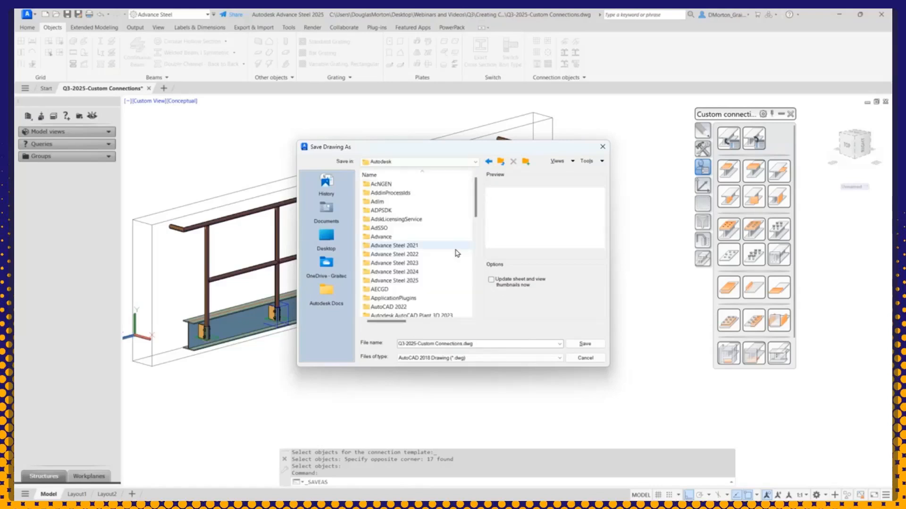
{"action": "double_click", "coordinate": [407, 281]}
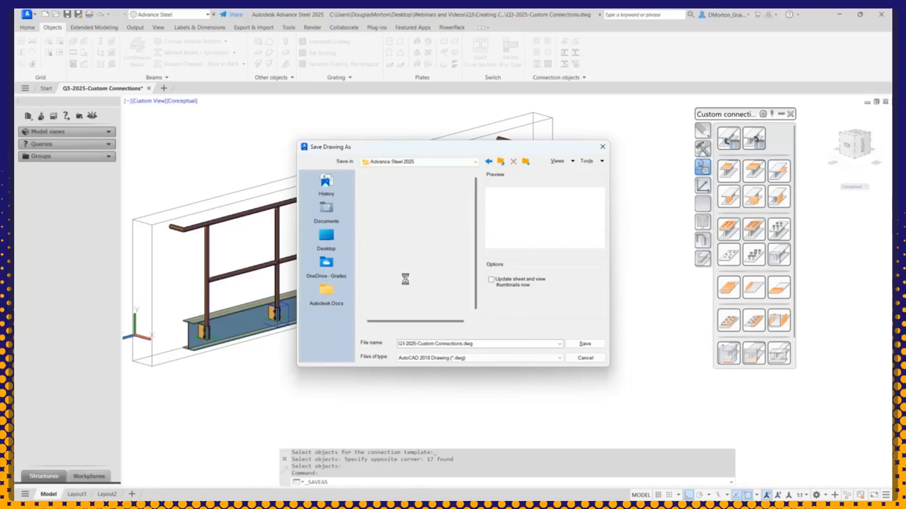
{"action": "double_click", "coordinate": [382, 228]}
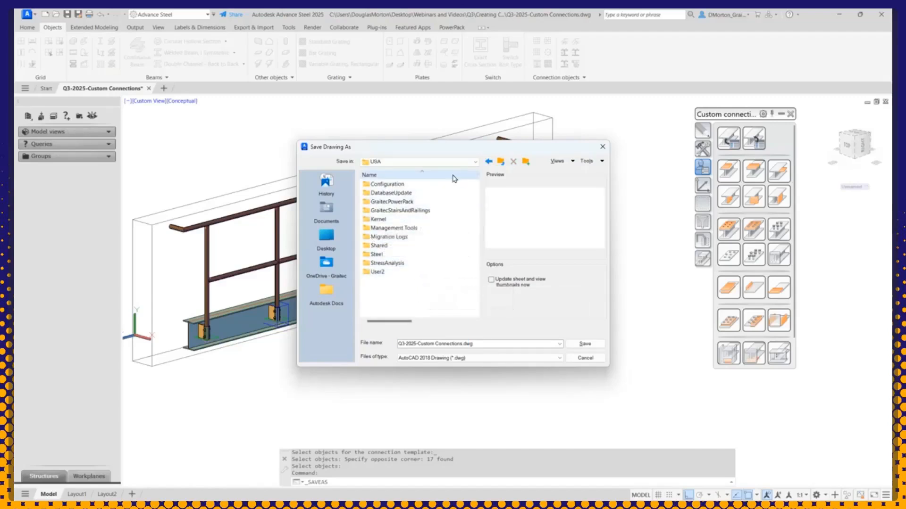
- Set the Shared\ConnectionTemplates folder inside the USA folder as the save location
{"action": "left_click", "coordinate": [474, 162]}
{"action": "scroll", "coordinate": [455, 188], "scroll_direction": "up", "scroll_amount": 2}
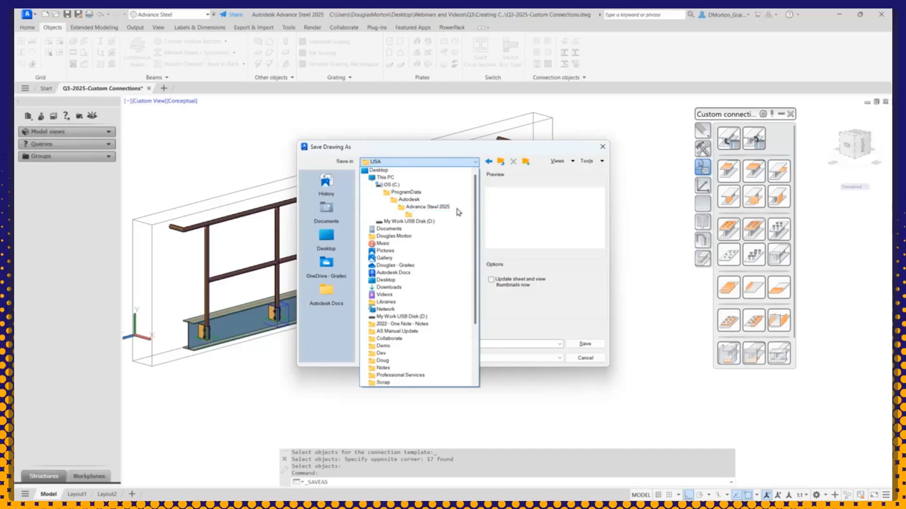
{"action": "left_click", "coordinate": [457, 215]}
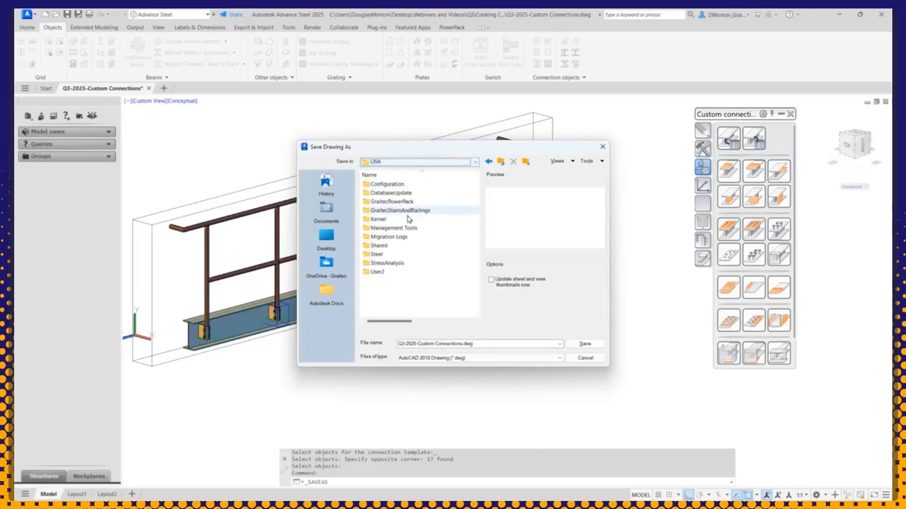
{"action": "double_click", "coordinate": [389, 244]}
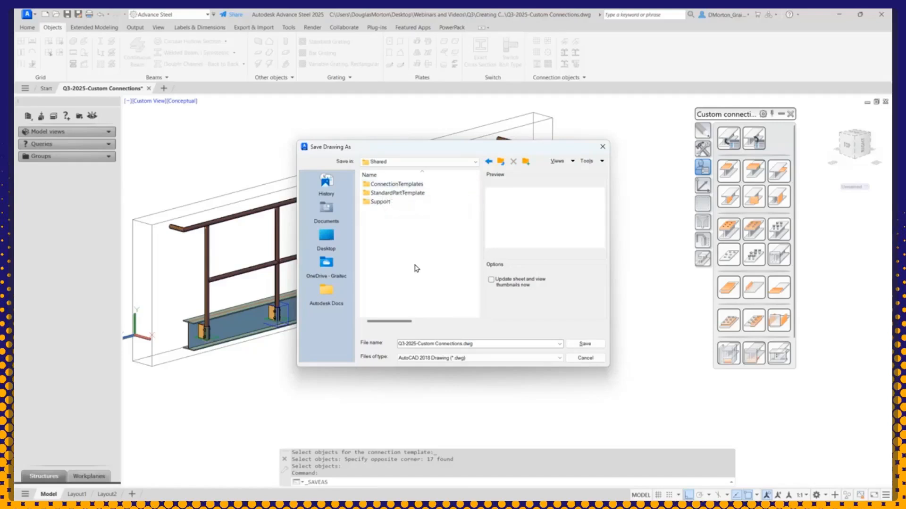
{"action": "double_click", "coordinate": [391, 184]}
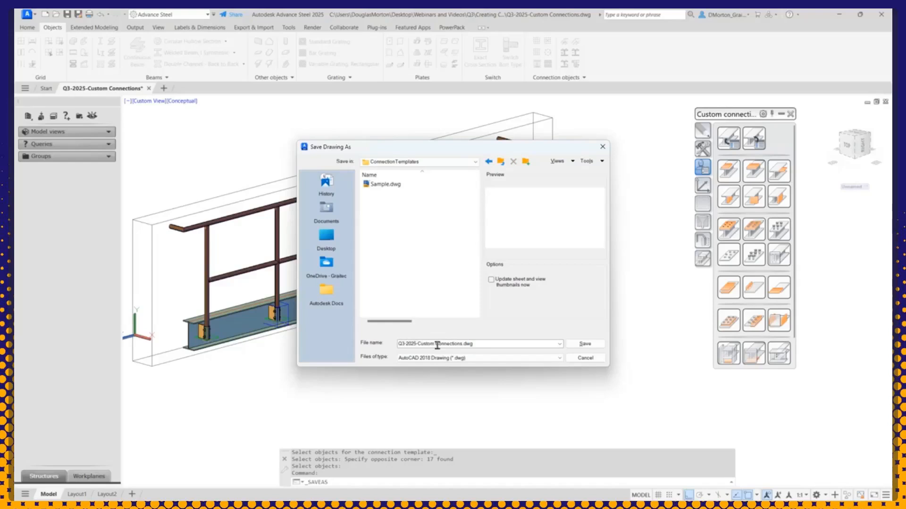
- Shorten the file name to "Custom Connections.dwg" and save the drawing in the ConnectionTemplates folder
{"action": "left_click", "coordinate": [402, 344]}
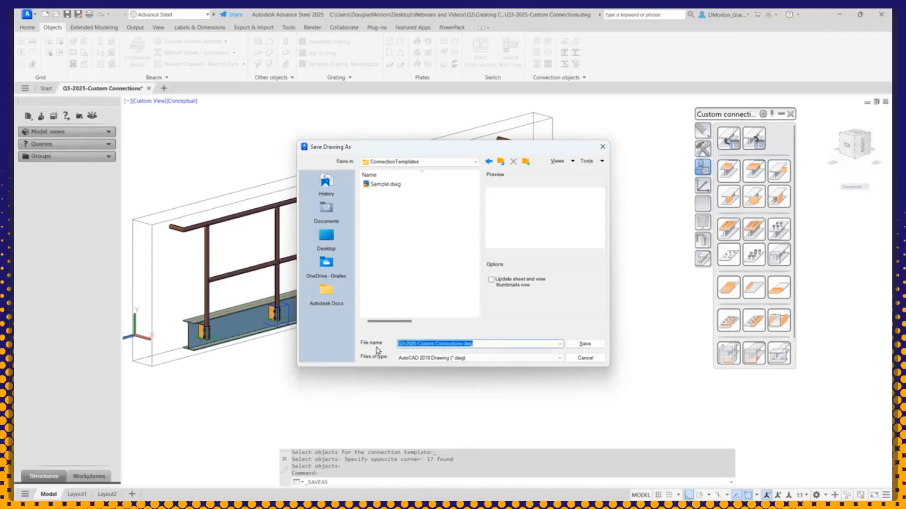
{"action": "left_click", "coordinate": [418, 344]}
{"action": "left_click_drag", "start_coordinate": [417, 344], "coordinate": [364, 352]}
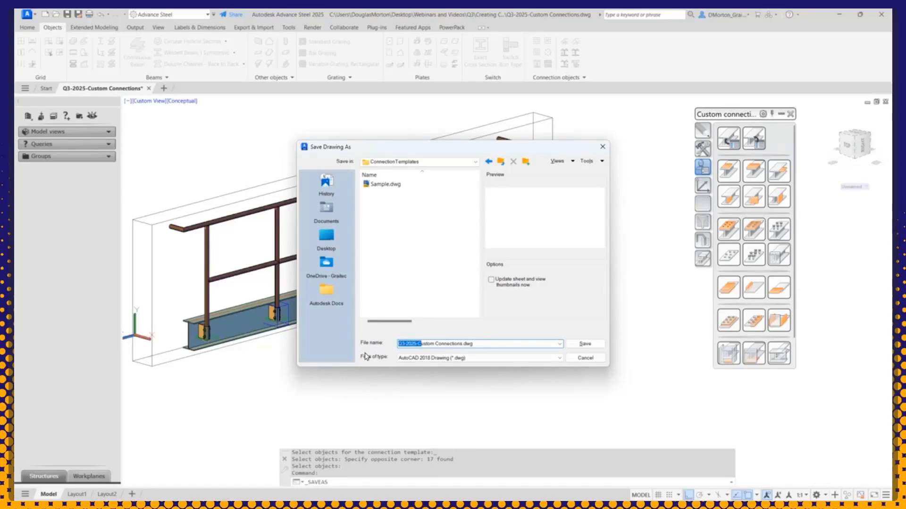
{"action": "type", "text": "C"}
{"action": "left_click", "coordinate": [584, 345]}
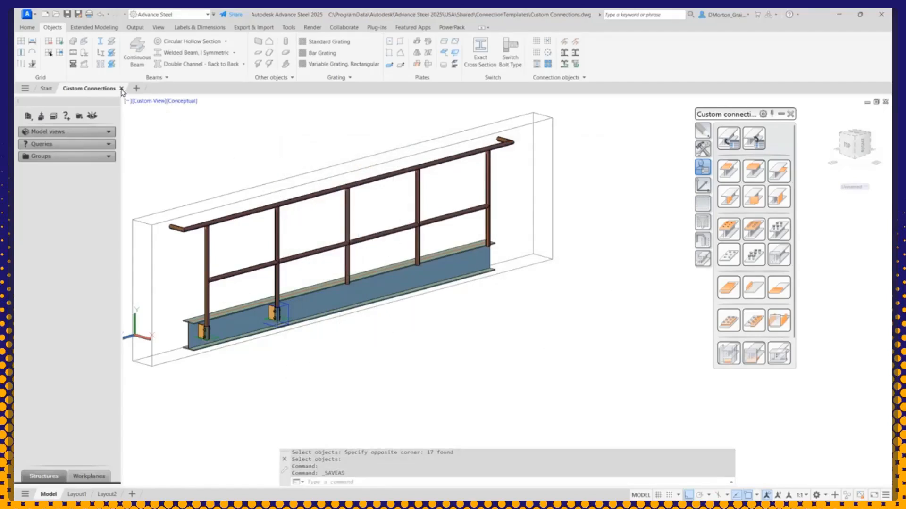
- Start another save under a different name and browse to the desktop folder Webinars and Videos\Q3\Creating Custom Connections
{"action": "mouse_move", "coordinate": [121, 91]}
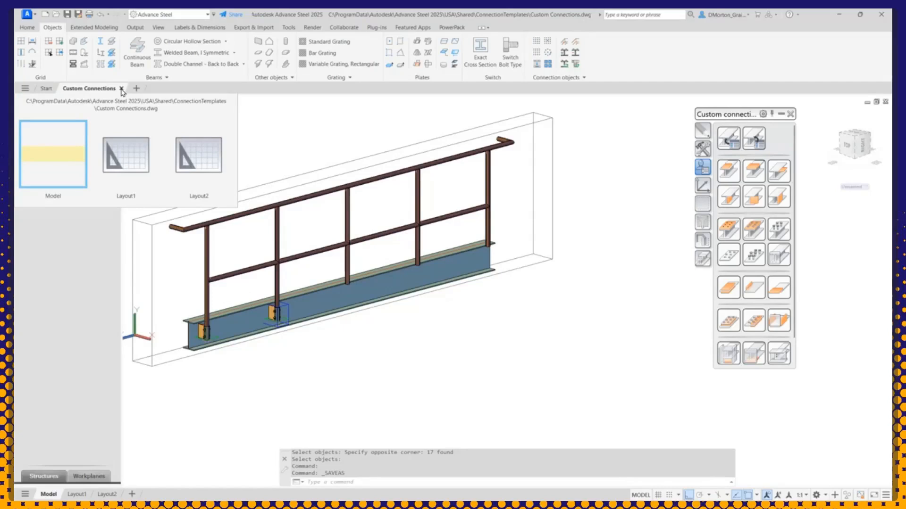
{"action": "left_click", "coordinate": [78, 15]}
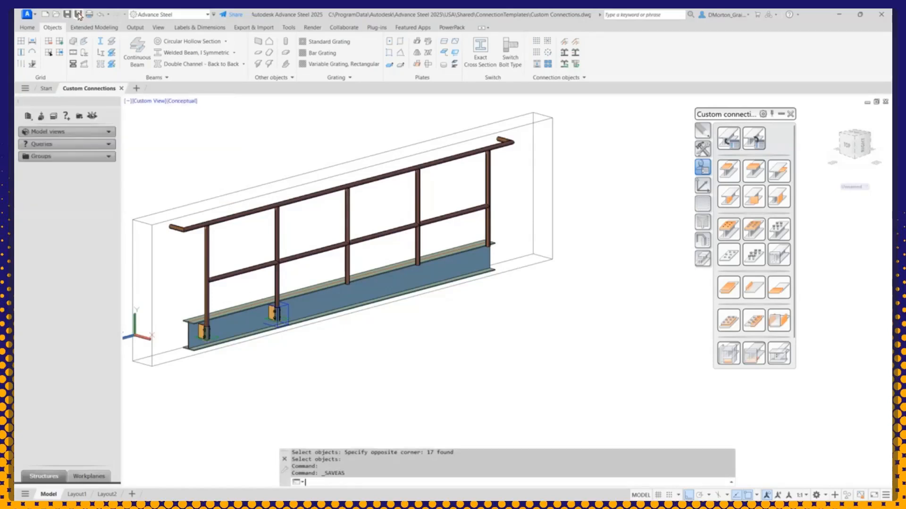
{"action": "left_click", "coordinate": [411, 163]}
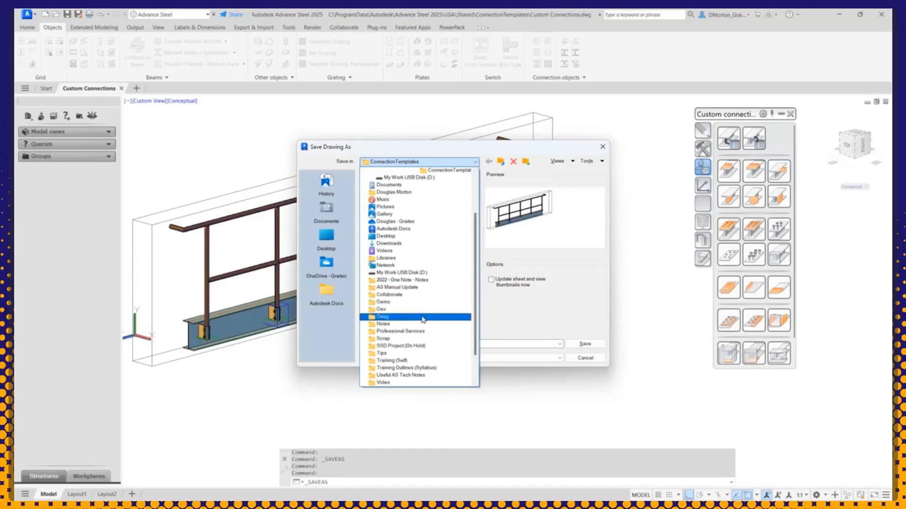
{"action": "scroll", "coordinate": [400, 218], "scroll_direction": "up", "scroll_amount": 3}
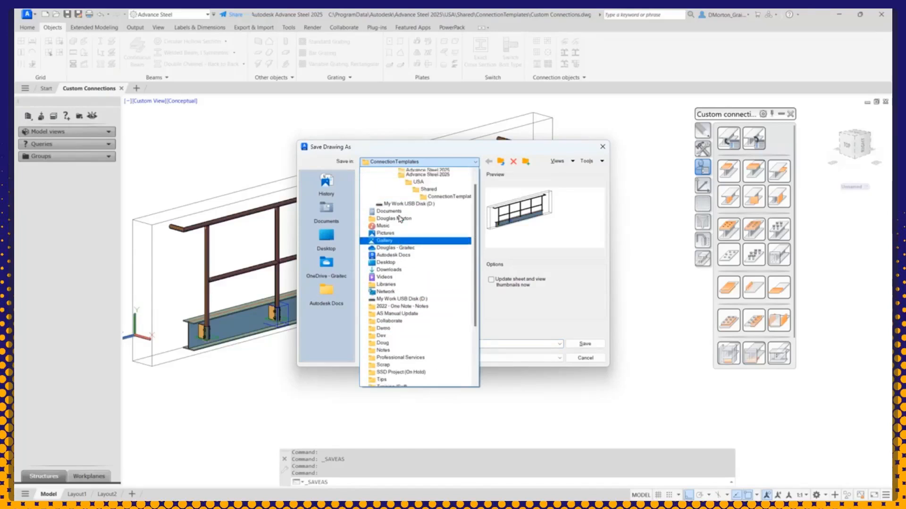
{"action": "scroll", "coordinate": [400, 208], "scroll_direction": "up", "scroll_amount": 1}
{"action": "left_click", "coordinate": [395, 175]}
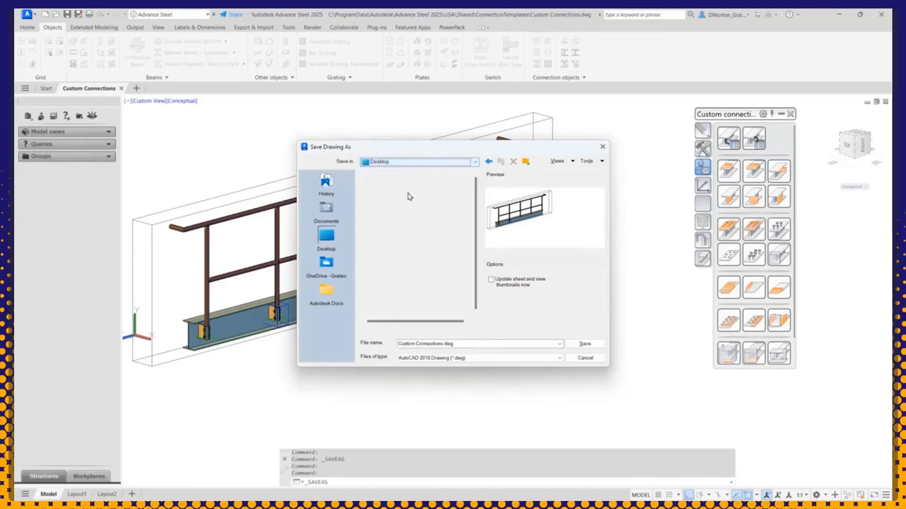
{"action": "scroll", "coordinate": [407, 268], "scroll_direction": "down", "scroll_amount": 8}
{"action": "double_click", "coordinate": [392, 283]}
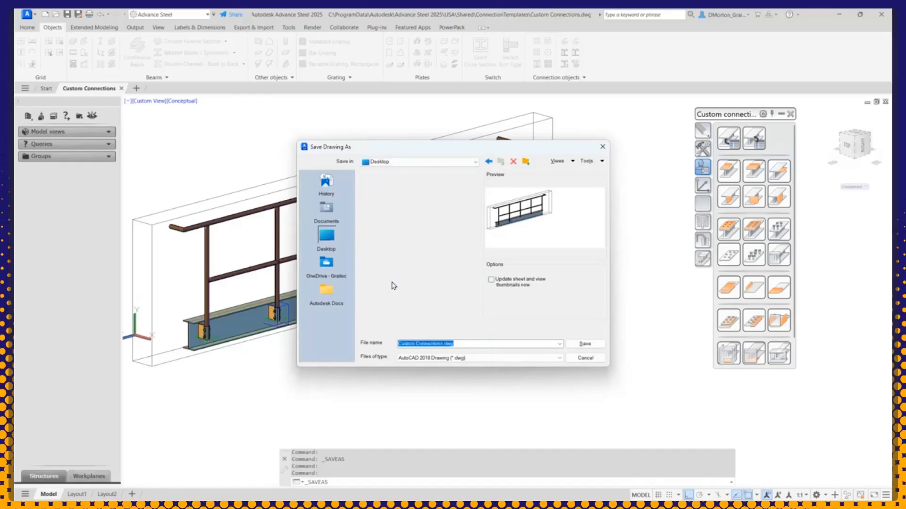
{"action": "double_click", "coordinate": [392, 219]}
{"action": "double_click", "coordinate": [385, 185]}
- Save the drawing over the existing Q3-2025-Custom Connections.dwg file and accept the replacement
{"action": "left_click", "coordinate": [388, 185]}
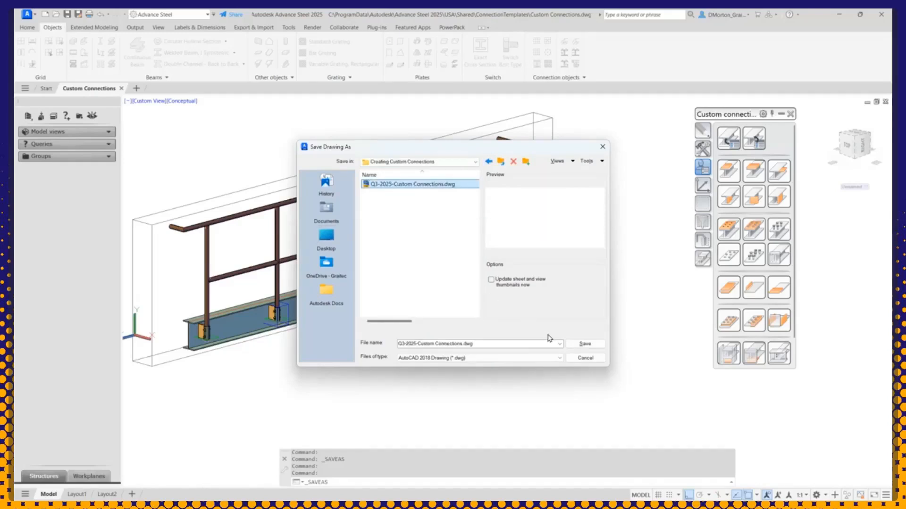
{"action": "left_click", "coordinate": [585, 344]}
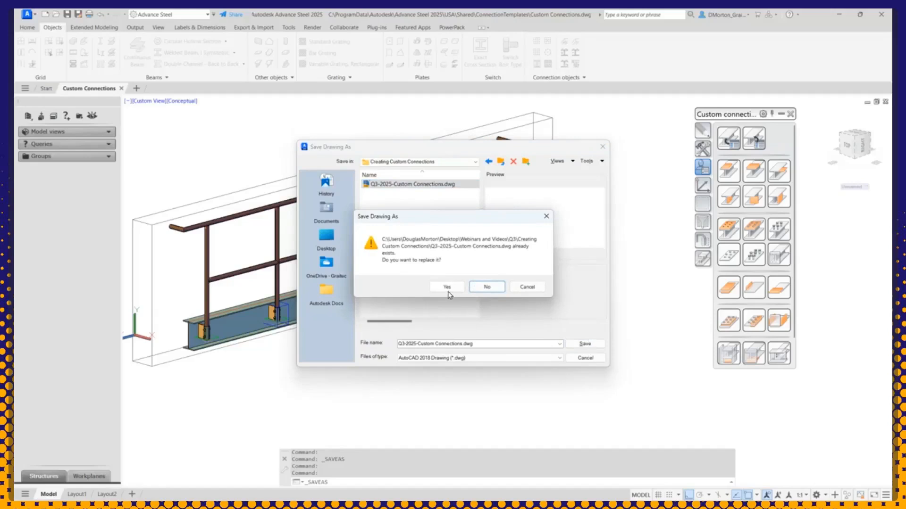
{"action": "left_click", "coordinate": [447, 289]}
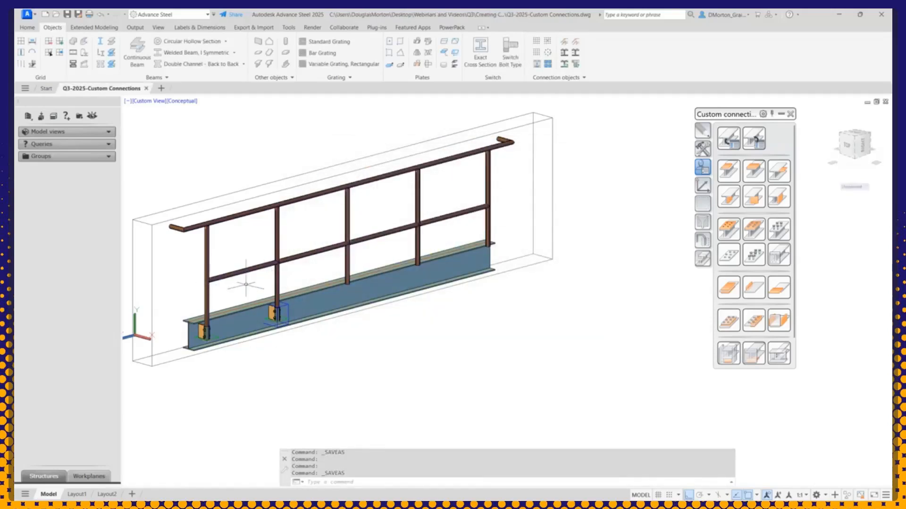
- Erase the sleeve, plates, bolts and other connection objects at the first railing post
{"action": "left_click", "coordinate": [189, 305]}
{"action": "left_click", "coordinate": [243, 359]}
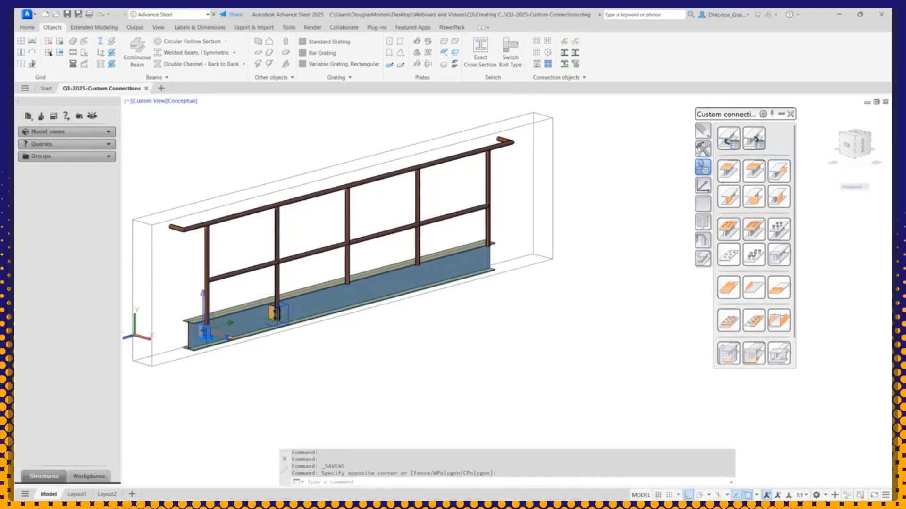
{"action": "key", "text": "Delete"}
- Remove the connection box and the remaining connection parts at the second railing post
{"action": "left_click", "coordinate": [94, 28]}
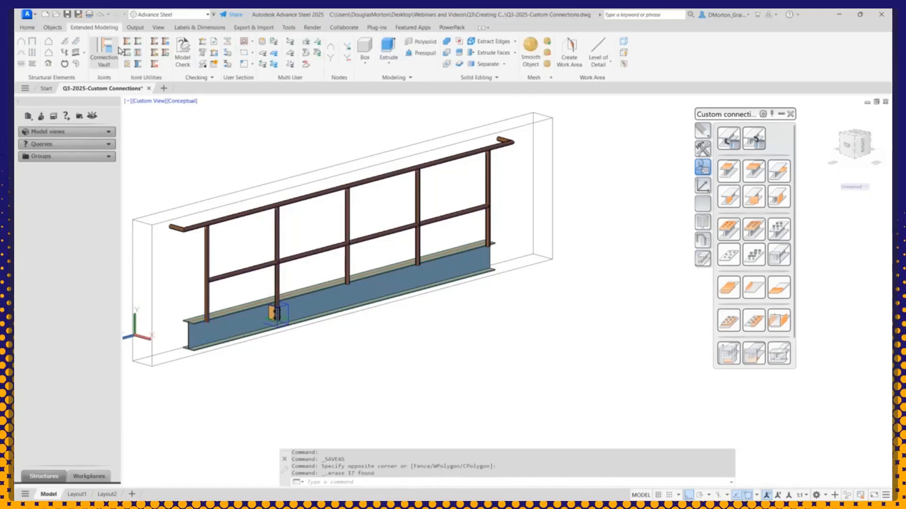
{"action": "left_click", "coordinate": [154, 63]}
{"action": "left_click", "coordinate": [278, 313]}
{"action": "left_click", "coordinate": [251, 279]}
{"action": "left_click", "coordinate": [298, 346]}
{"action": "key", "text": "Return"}
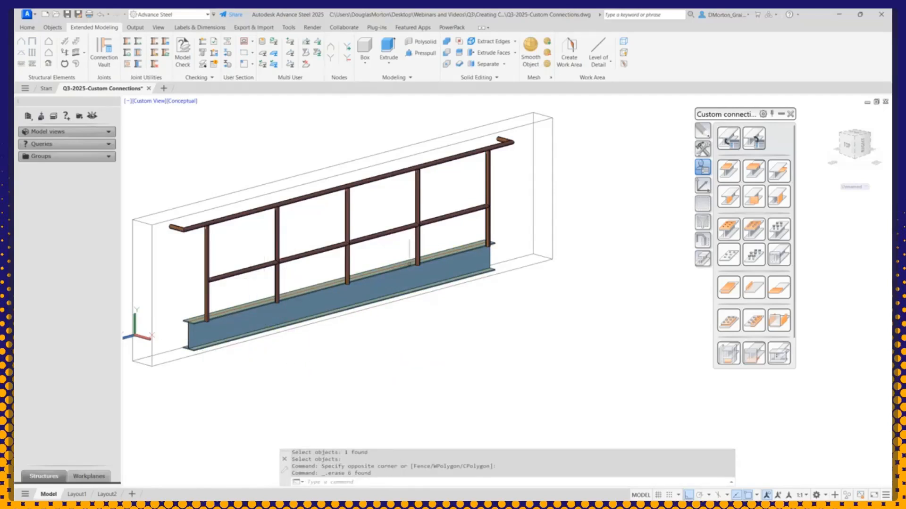
- Start inserting a user template connection, choosing Rail By-Side Conn 01 from Custom Connections.dwg
{"action": "scroll", "coordinate": [188, 322], "scroll_direction": "up", "scroll_amount": 5}
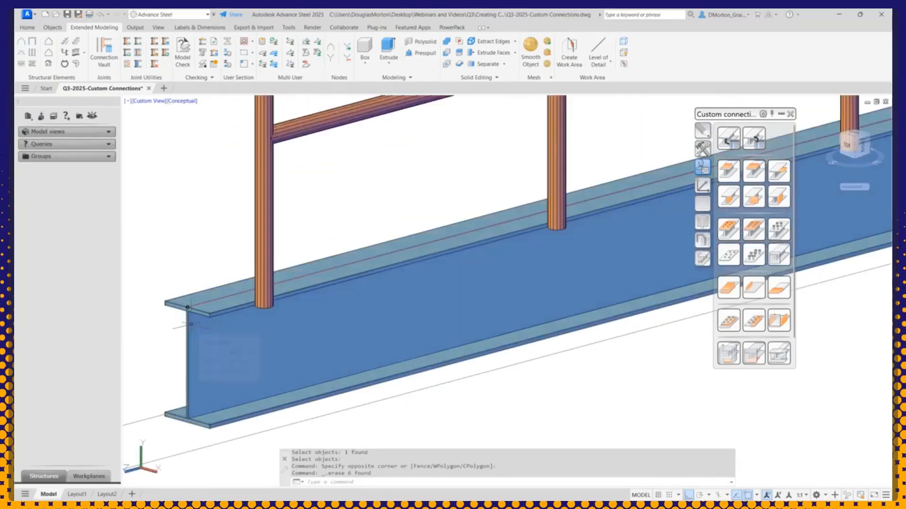
{"action": "scroll", "coordinate": [190, 324], "scroll_direction": "down", "scroll_amount": 5}
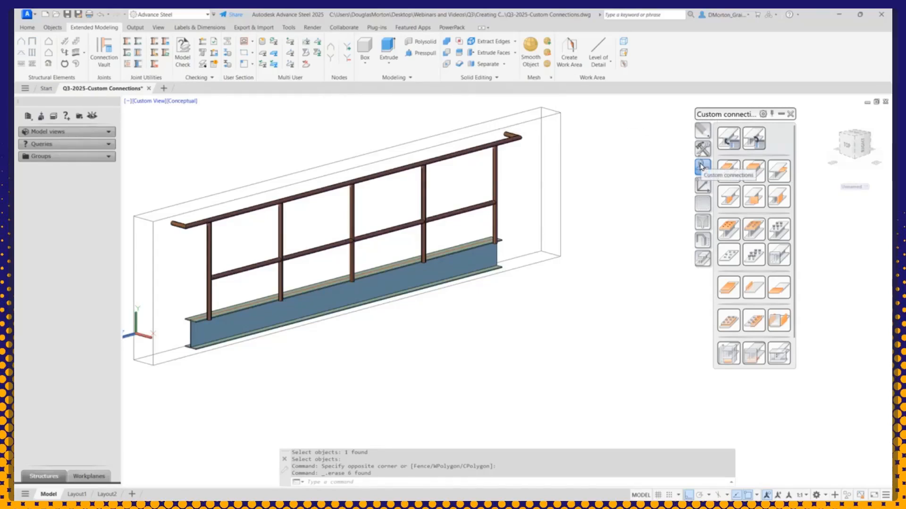
{"action": "left_click", "coordinate": [752, 135]}
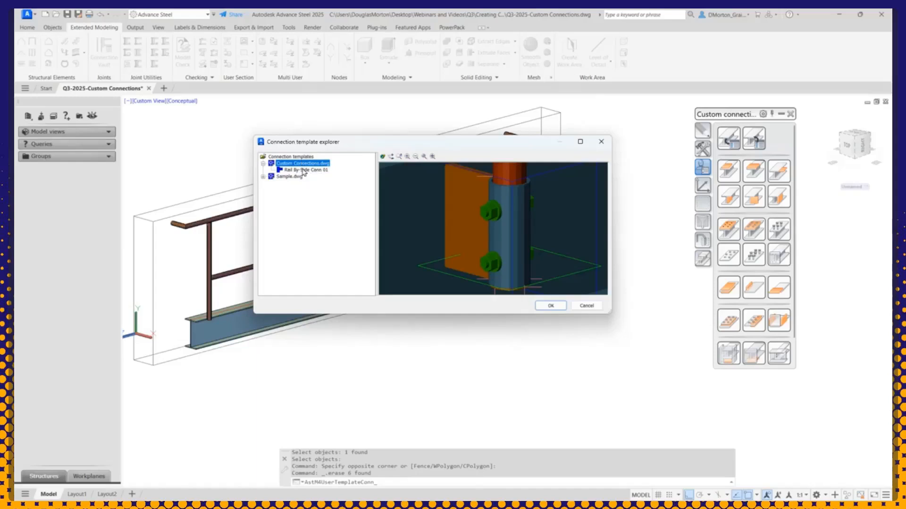
{"action": "left_click", "coordinate": [316, 172]}
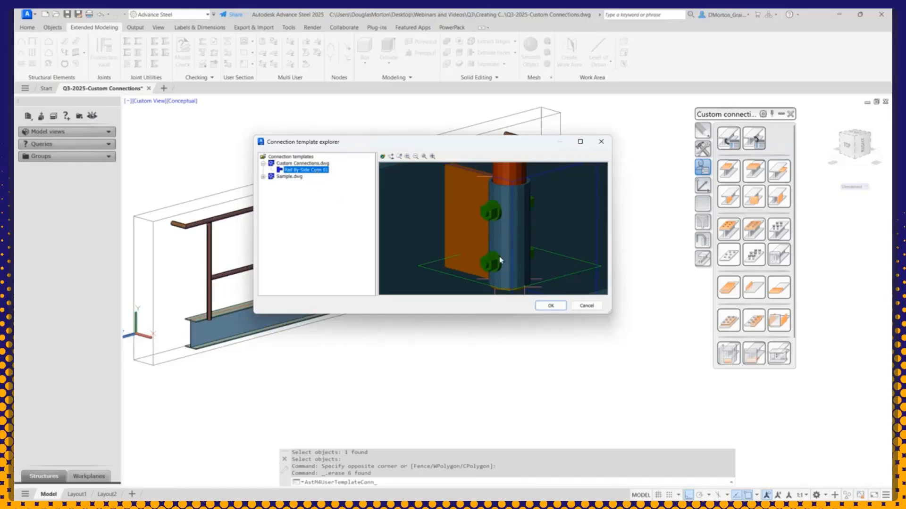
{"action": "left_click", "coordinate": [550, 306]}
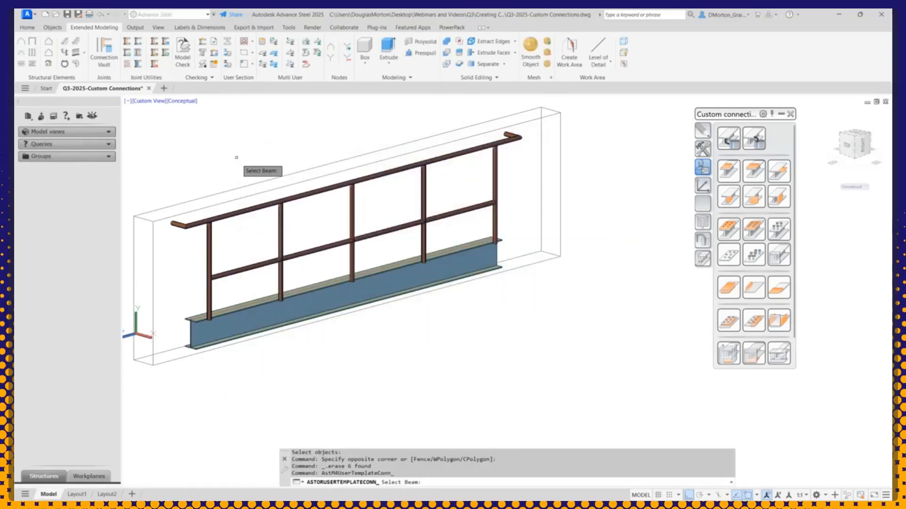
- Apply the template to the horizontal beam and the first post, and allow object modification in its properties
{"action": "left_click", "coordinate": [241, 311]}
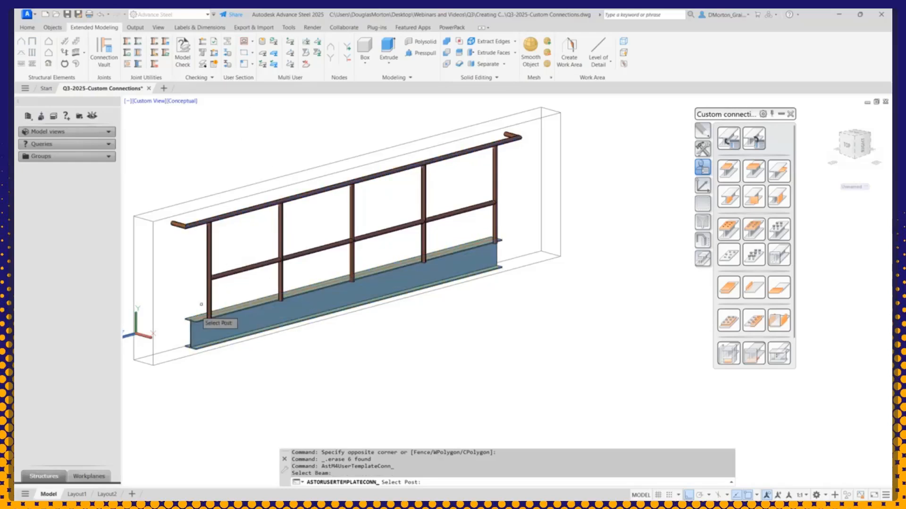
{"action": "scroll", "coordinate": [230, 235], "scroll_direction": "up", "scroll_amount": 4}
{"action": "left_click", "coordinate": [223, 281]}
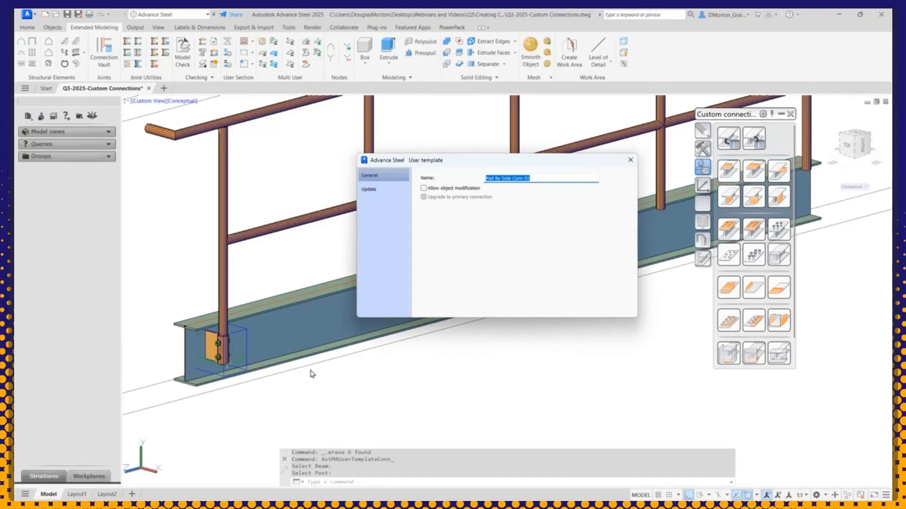
{"action": "left_click", "coordinate": [424, 188]}
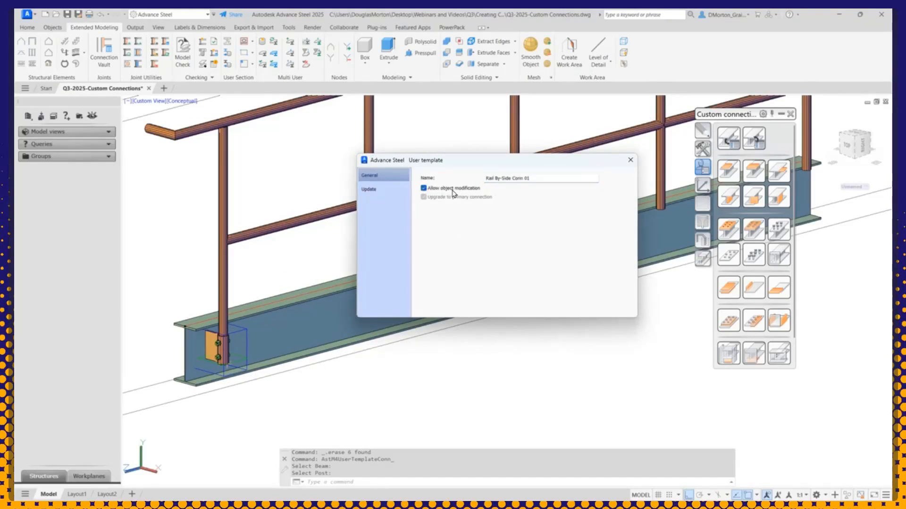
{"action": "left_click", "coordinate": [630, 160]}
- Check the properties of the bolts in the inserted connection at the first post
{"action": "scroll", "coordinate": [224, 358], "scroll_direction": "up", "scroll_amount": 2}
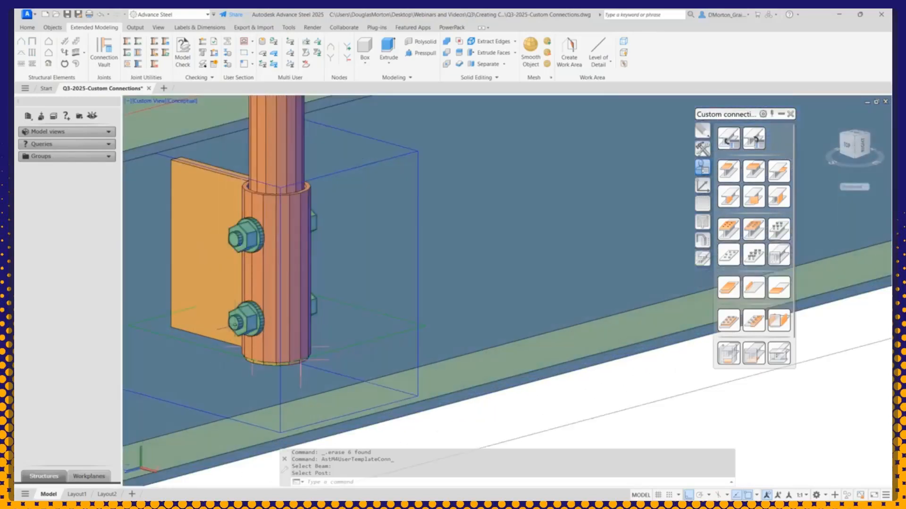
{"action": "double_click", "coordinate": [238, 317]}
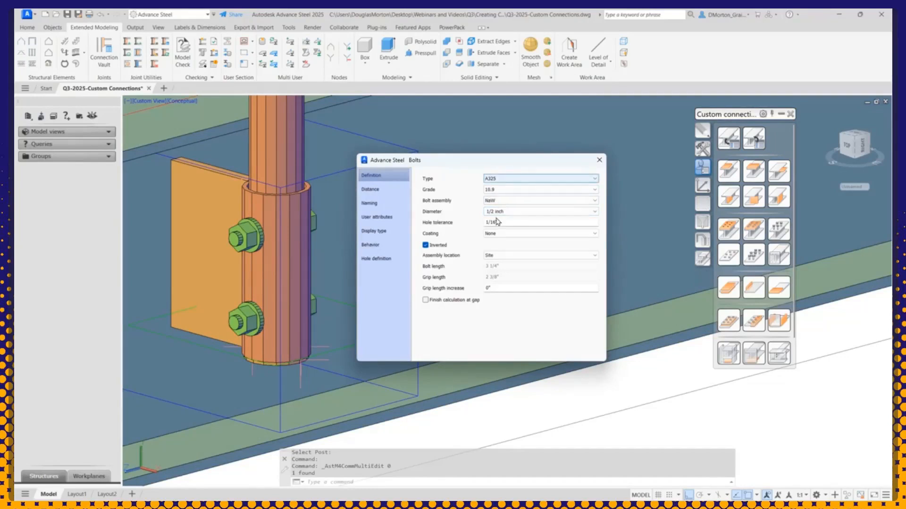
{"action": "left_click", "coordinate": [599, 160]}
- Review the joint properties of the end plate beneath the sleeve, including its layout, dimensions and studs
{"action": "scroll", "coordinate": [266, 375], "scroll_direction": "up", "scroll_amount": 3}
{"action": "scroll", "coordinate": [266, 364], "scroll_direction": "up", "scroll_amount": 3}
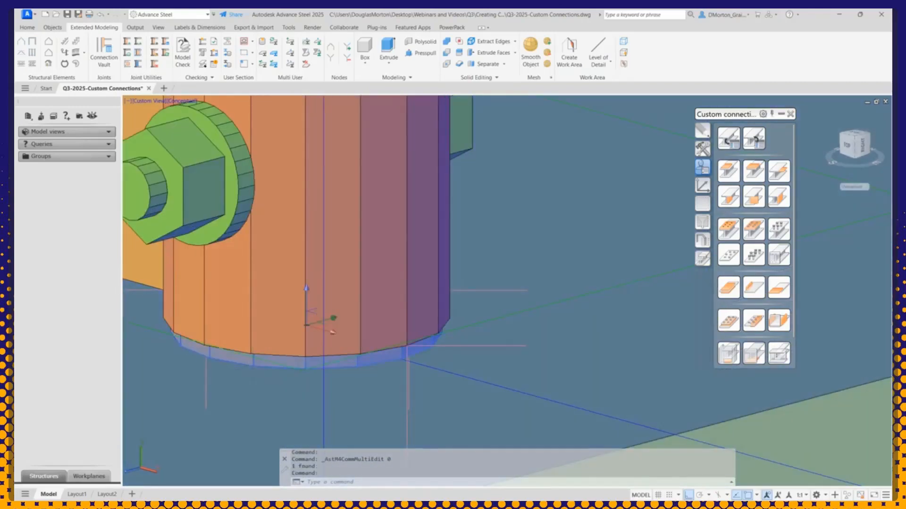
{"action": "right_click", "coordinate": [306, 324]}
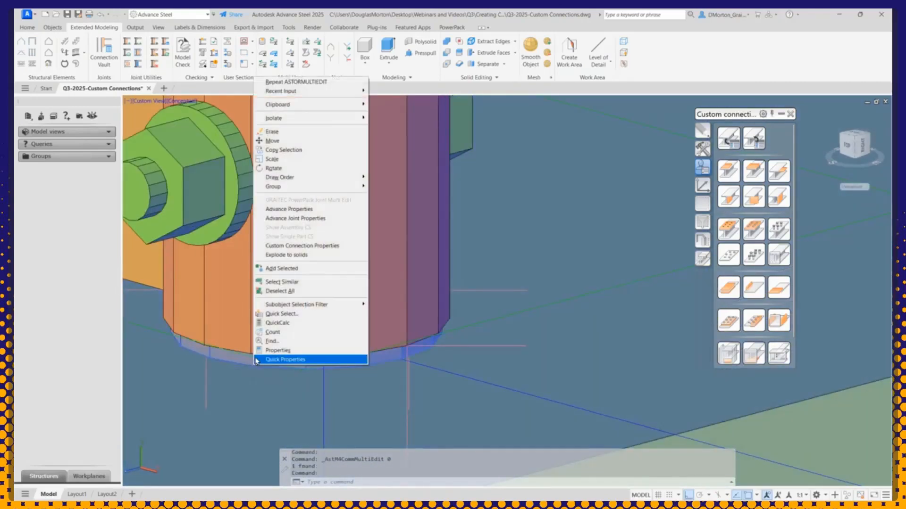
{"action": "left_click", "coordinate": [321, 222]}
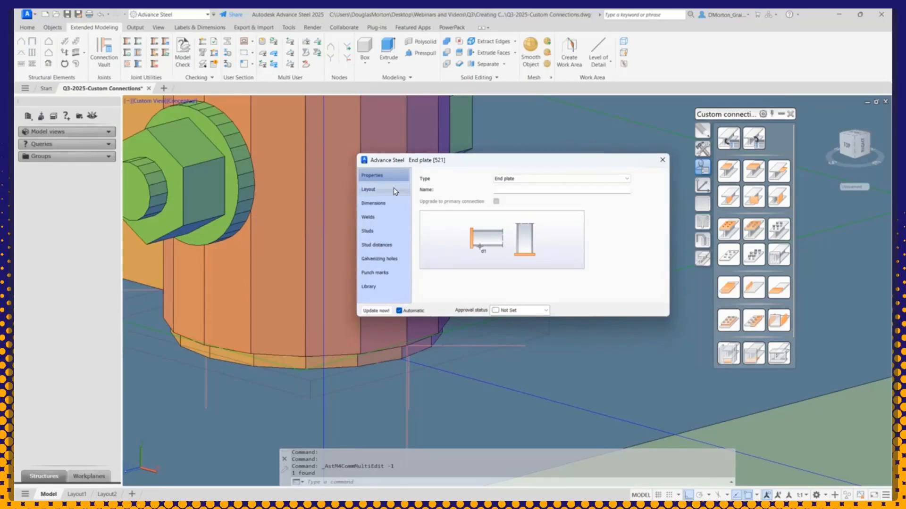
{"action": "left_click", "coordinate": [394, 189]}
{"action": "left_click", "coordinate": [373, 204]}
{"action": "left_click", "coordinate": [373, 231]}
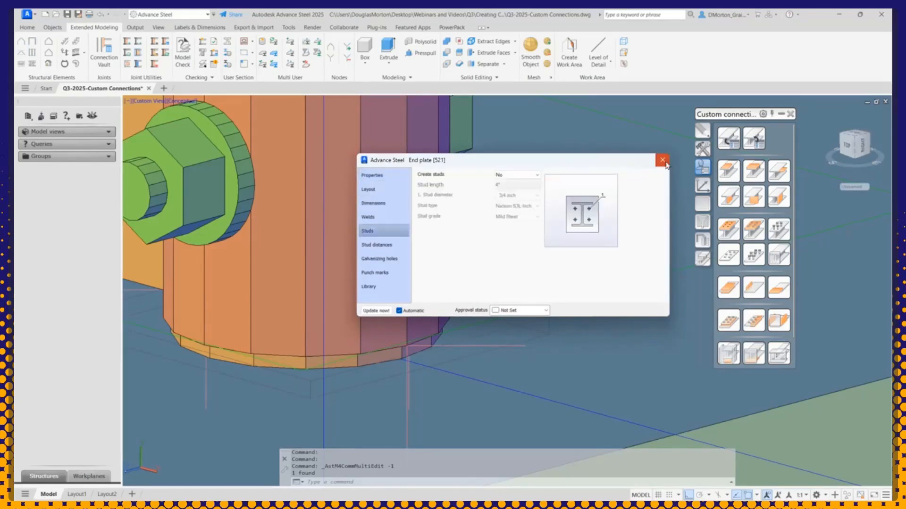
{"action": "left_click", "coordinate": [662, 161]}
{"action": "scroll", "coordinate": [429, 272], "scroll_direction": "down", "scroll_amount": 5}
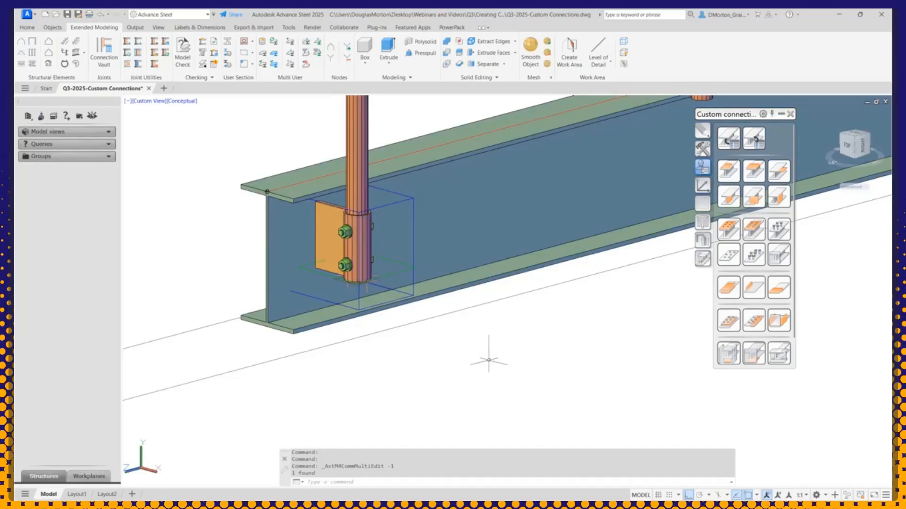
{"action": "key", "text": "Return"}
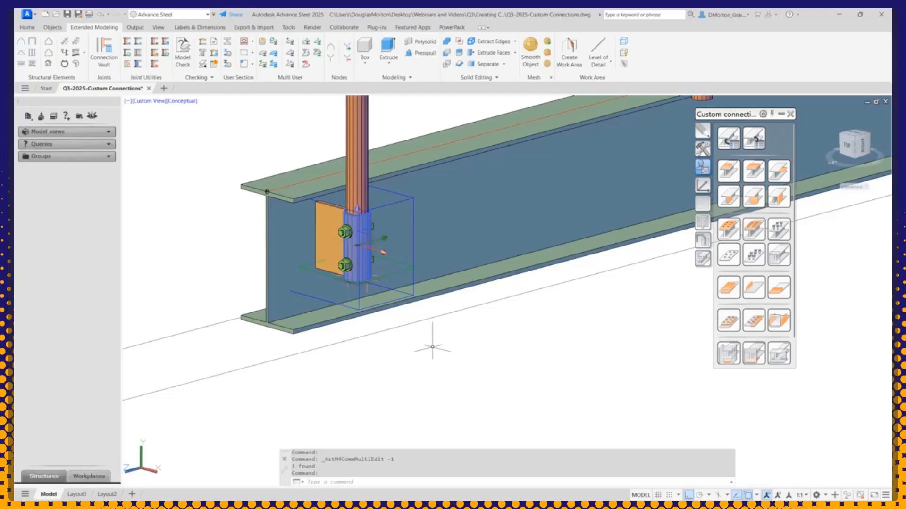
{"action": "key", "text": "Escape"}
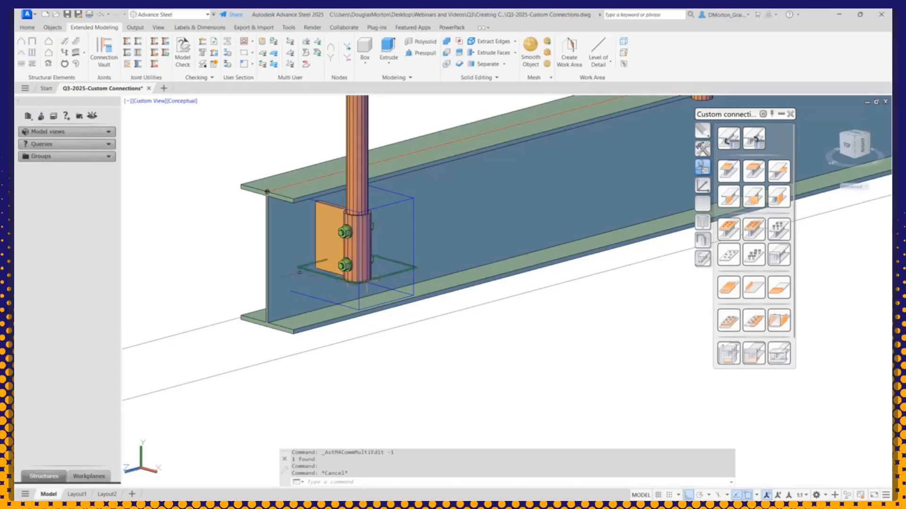
- Copy the first post's connection to the horizontal beam and the second post as a single transferred joint
{"action": "scroll", "coordinate": [288, 281], "scroll_direction": "down", "scroll_amount": 5}
{"action": "scroll", "coordinate": [339, 313], "scroll_direction": "down", "scroll_amount": 3}
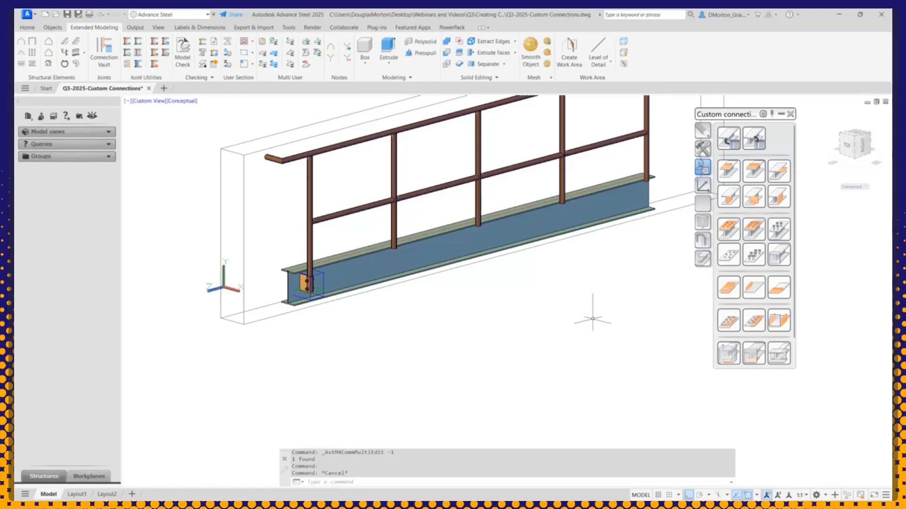
{"action": "left_click", "coordinate": [703, 148]}
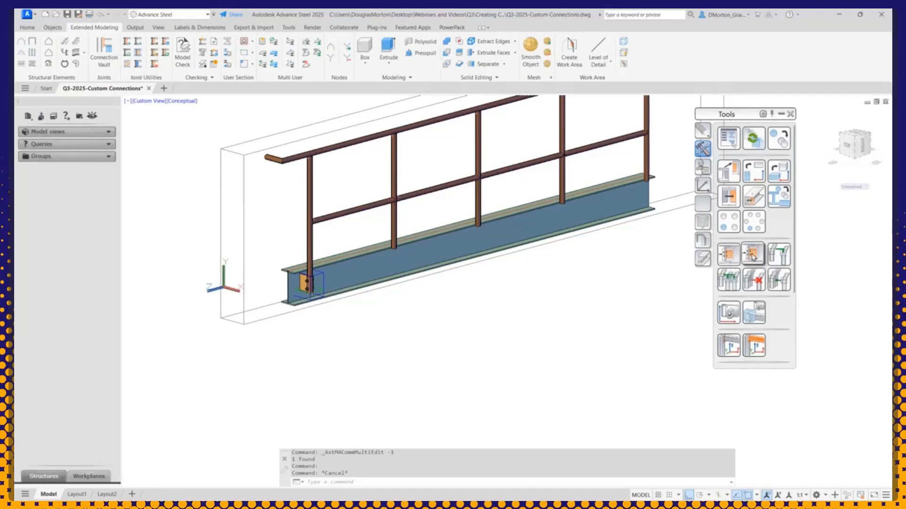
{"action": "left_click", "coordinate": [726, 253]}
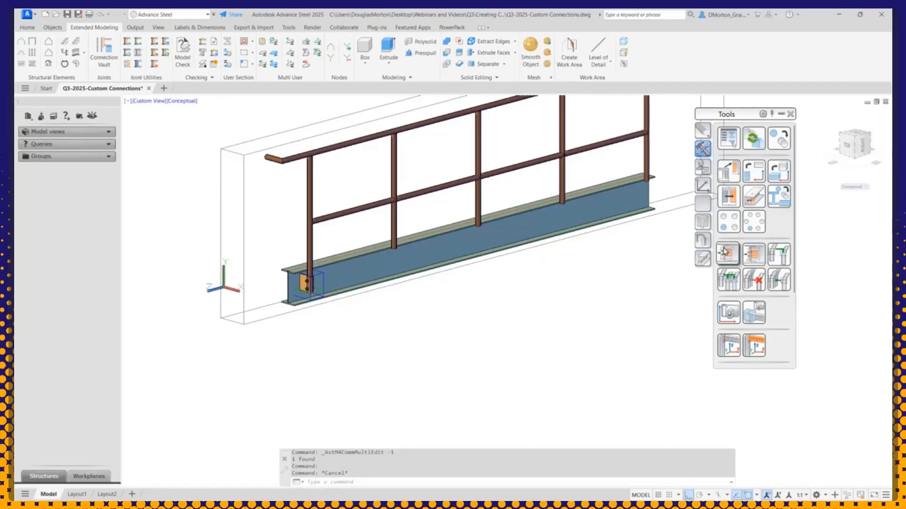
{"action": "scroll", "coordinate": [322, 277], "scroll_direction": "up", "scroll_amount": 6}
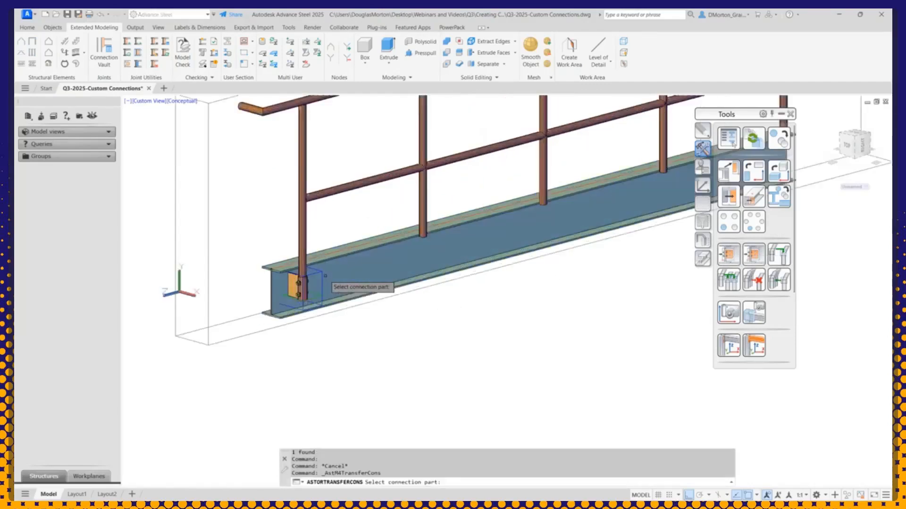
{"action": "left_click", "coordinate": [320, 272]}
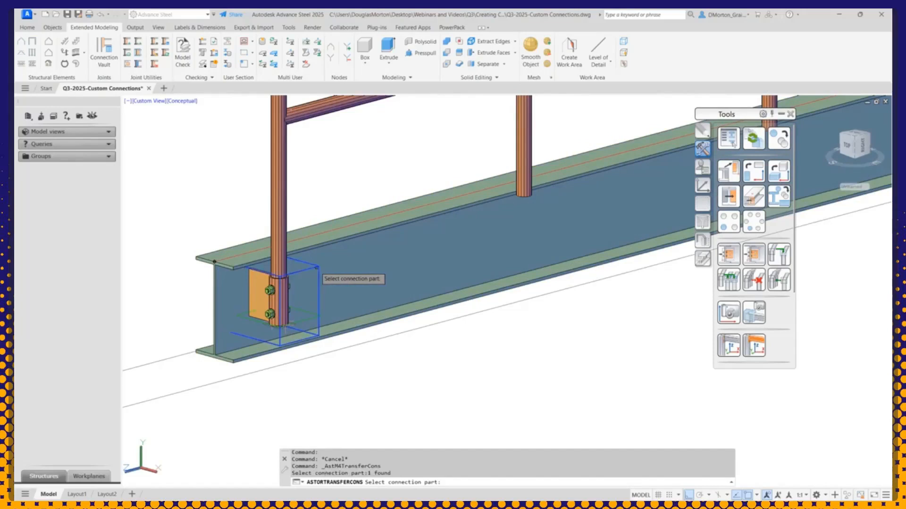
{"action": "key", "text": "Return"}
{"action": "left_click", "coordinate": [377, 214]}
{"action": "left_click", "coordinate": [523, 156]}
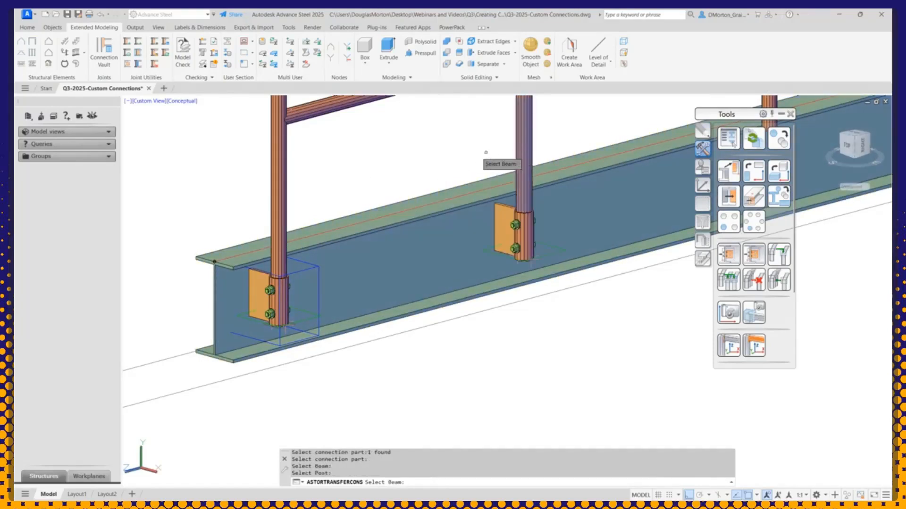
{"action": "key", "text": "Return"}
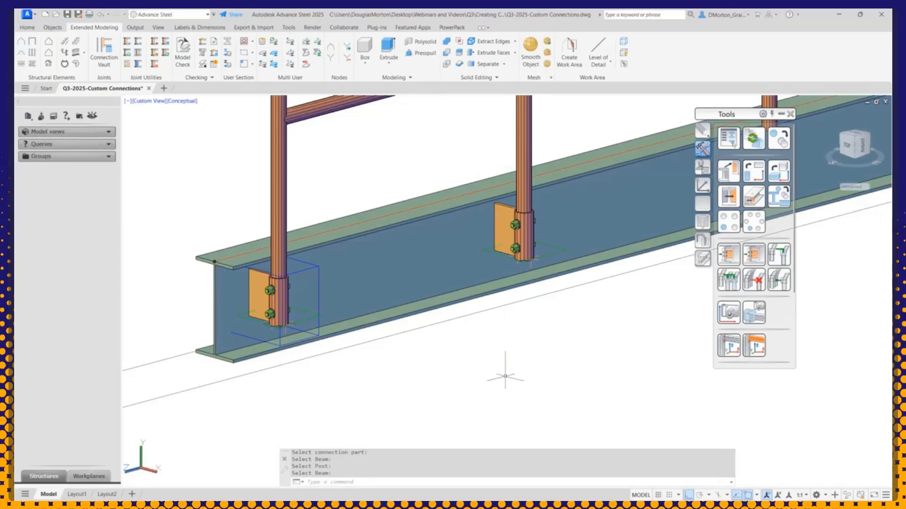
- Show all hidden objects and delete the copied connection at the second post
{"action": "left_click", "coordinate": [702, 242]}
{"action": "left_click", "coordinate": [728, 204]}
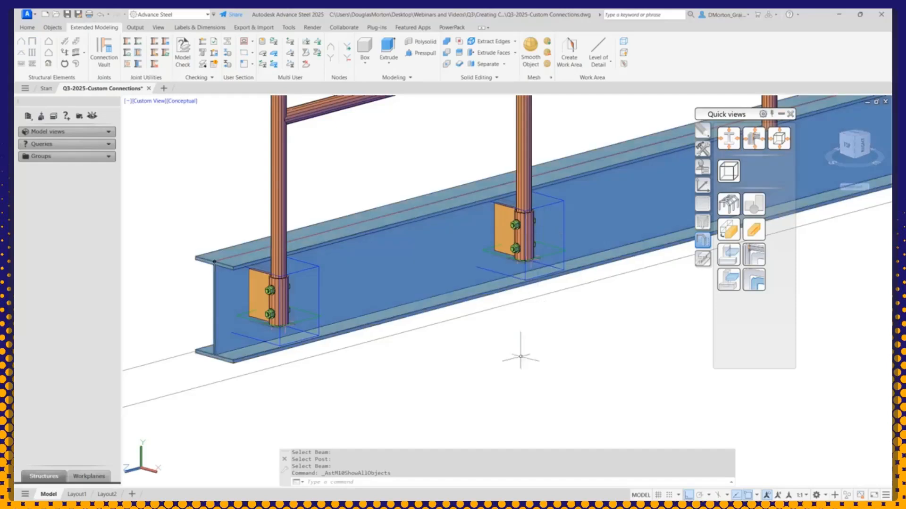
{"action": "scroll", "coordinate": [368, 317], "scroll_direction": "down", "scroll_amount": 2}
{"action": "middle_click_drag", "start_coordinate": [604, 350], "coordinate": [529, 378]}
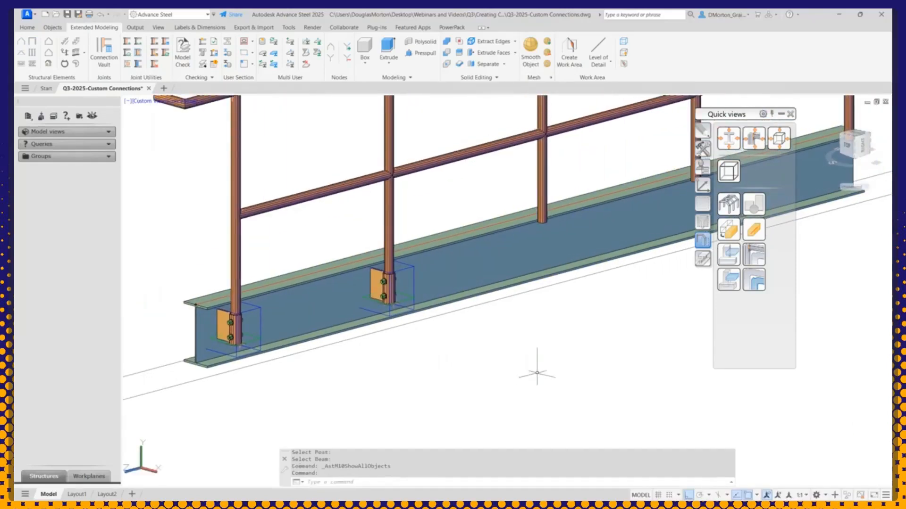
{"action": "left_click", "coordinate": [153, 66]}
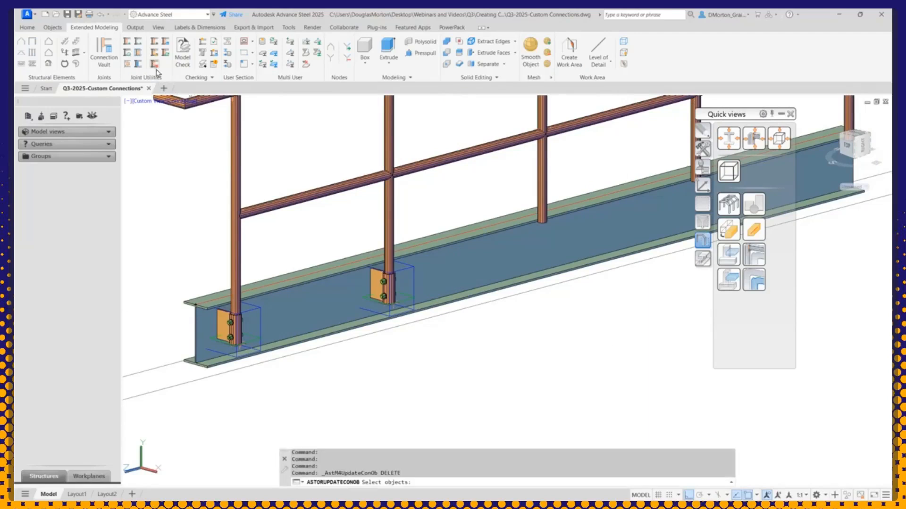
{"action": "left_click", "coordinate": [405, 266]}
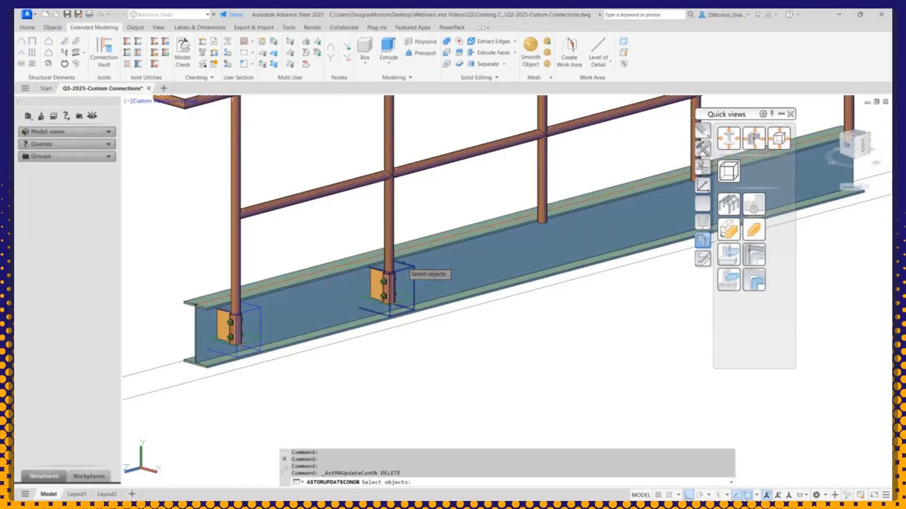
{"action": "key", "text": "Return"}
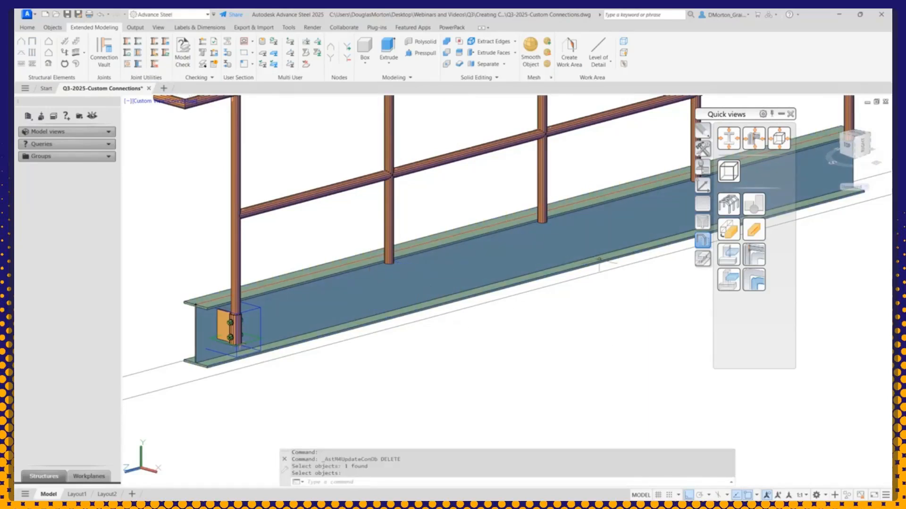
- Transfer the first post's connection as subordinate joints to the horizontal beam and the four remaining railing posts
{"action": "left_click", "coordinate": [704, 149]}
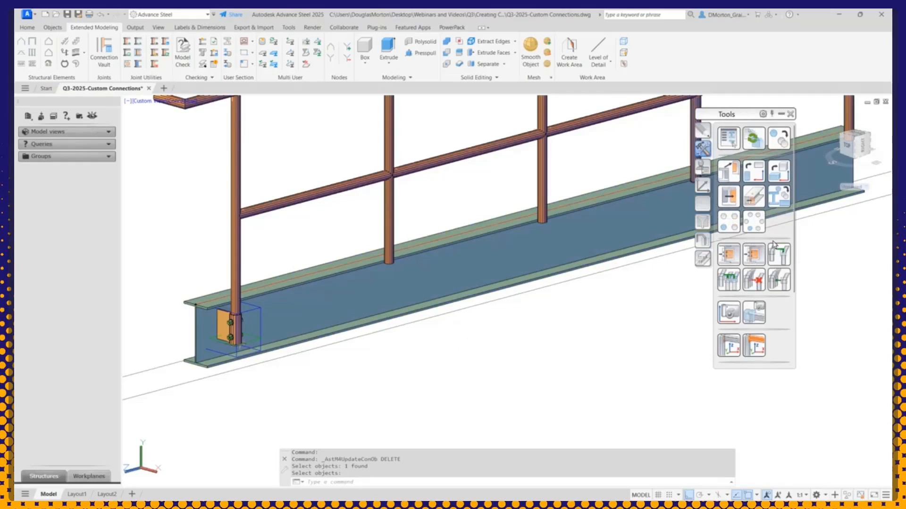
{"action": "left_click", "coordinate": [727, 279]}
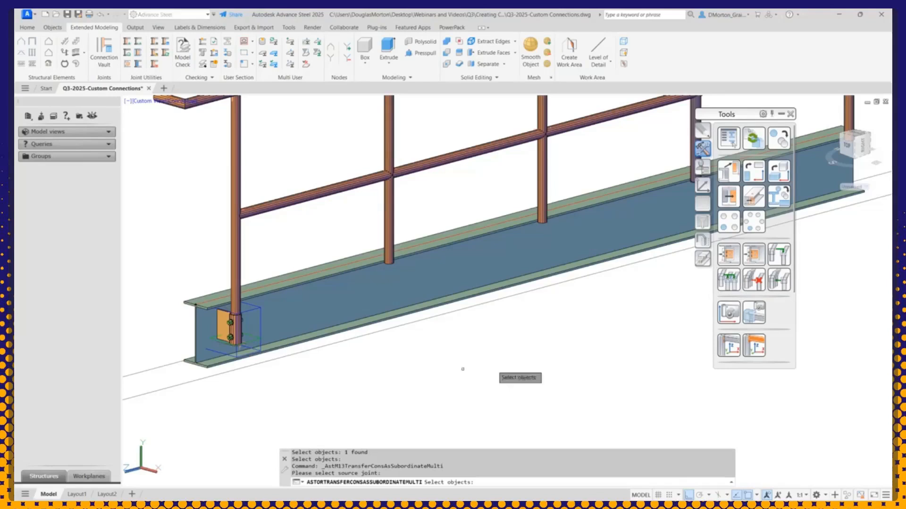
{"action": "left_click", "coordinate": [260, 307]}
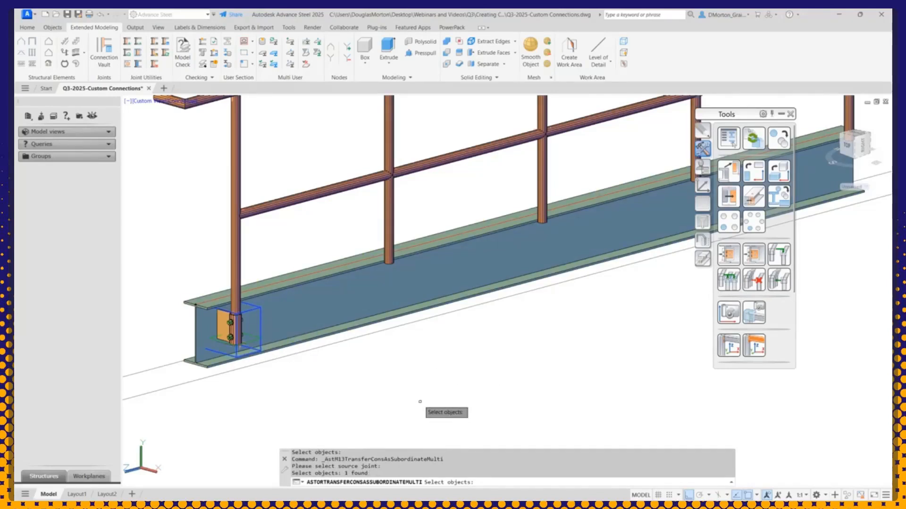
{"action": "key", "text": "Return"}
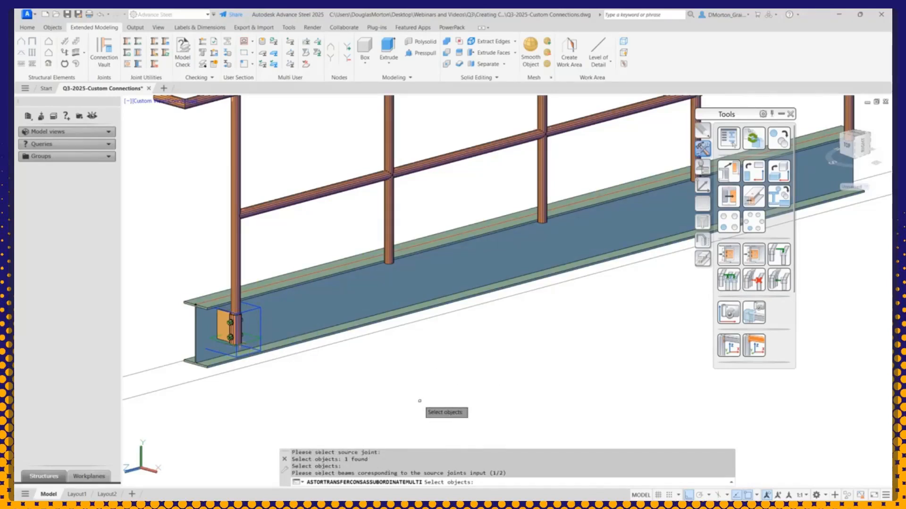
{"action": "left_click", "coordinate": [409, 250]}
{"action": "key", "text": "Return"}
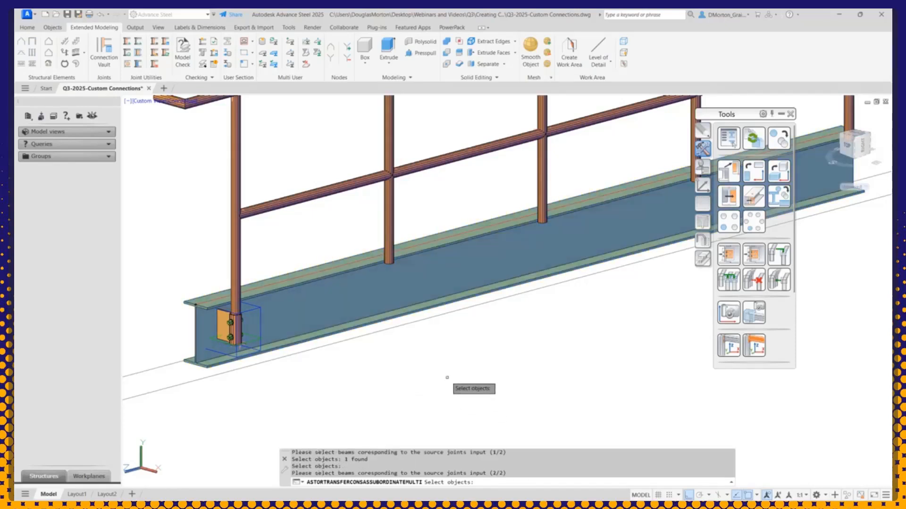
{"action": "left_click", "coordinate": [391, 247]}
{"action": "scroll", "coordinate": [394, 255], "scroll_direction": "down", "scroll_amount": 5}
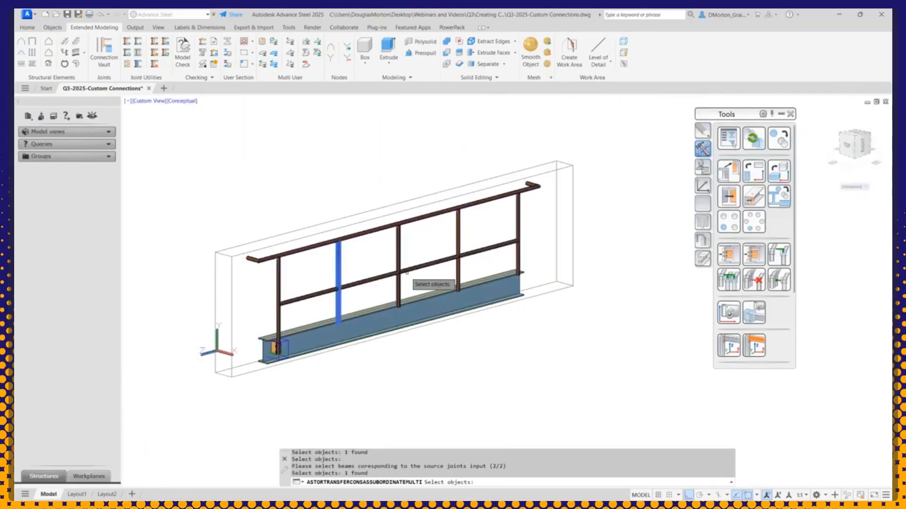
{"action": "left_click", "coordinate": [397, 280]}
{"action": "left_click", "coordinate": [458, 266]}
{"action": "left_click", "coordinate": [519, 270]}
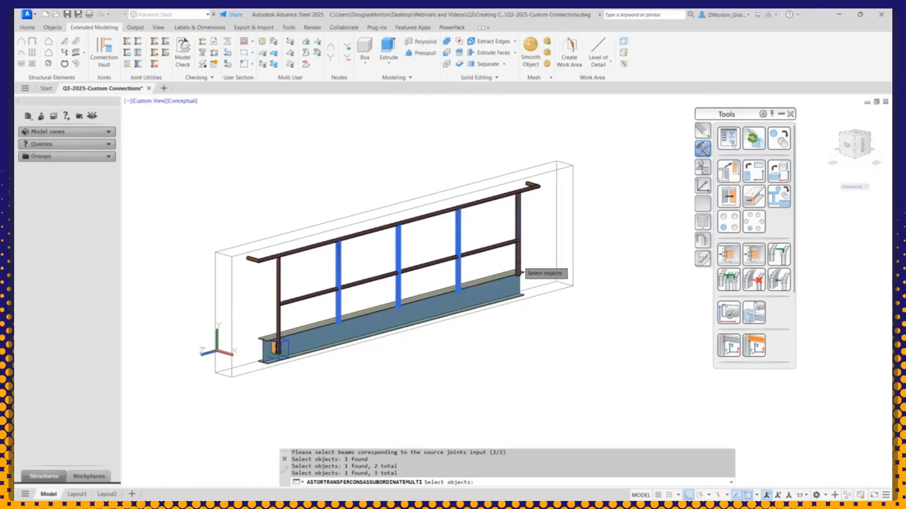
{"action": "key", "text": "Return"}
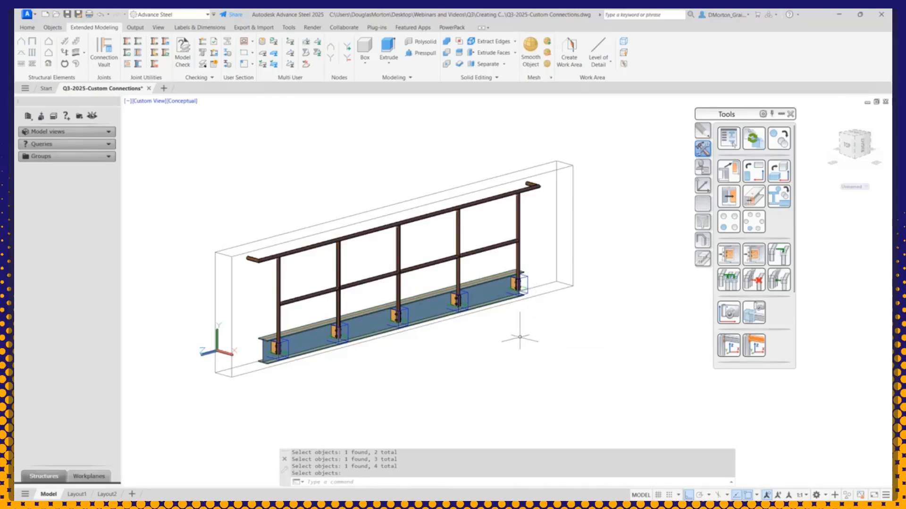
- Inspect the transferred connection at the last post and check its user template properties
{"action": "scroll", "coordinate": [517, 285], "scroll_direction": "up", "scroll_amount": 5}
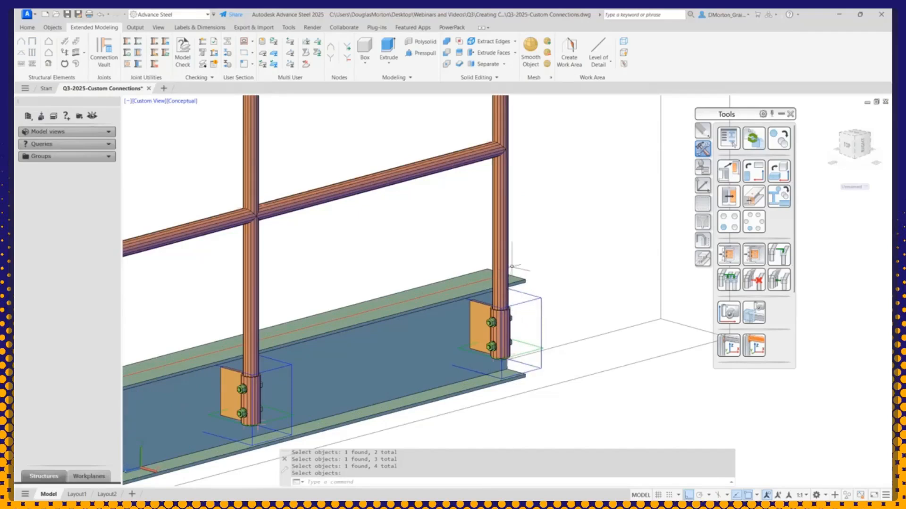
{"action": "scroll", "coordinate": [509, 293], "scroll_direction": "down", "scroll_amount": 5}
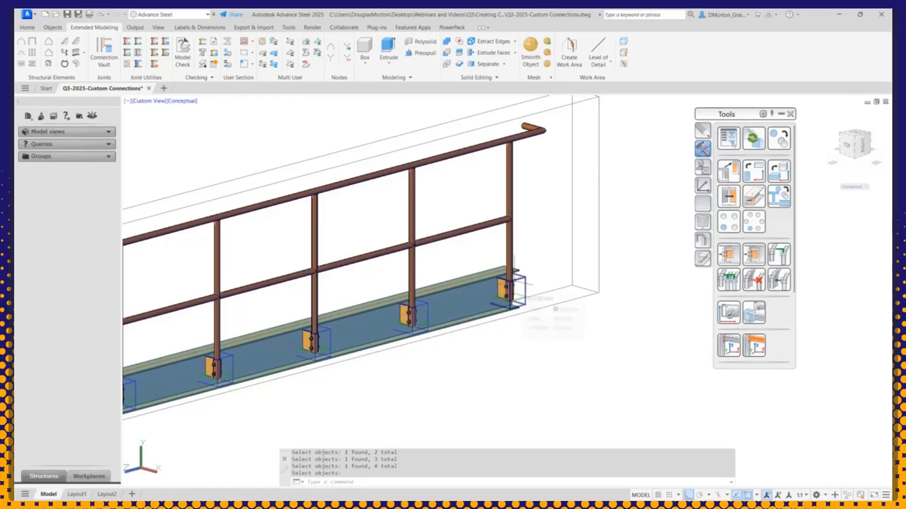
{"action": "scroll", "coordinate": [525, 283], "scroll_direction": "up", "scroll_amount": 5}
{"action": "key", "text": "Return"}
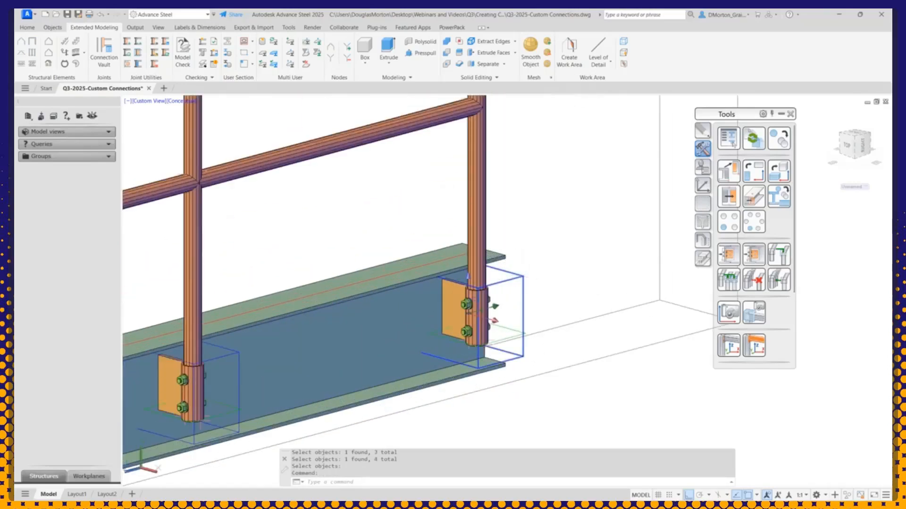
{"action": "double_click", "coordinate": [522, 282]}
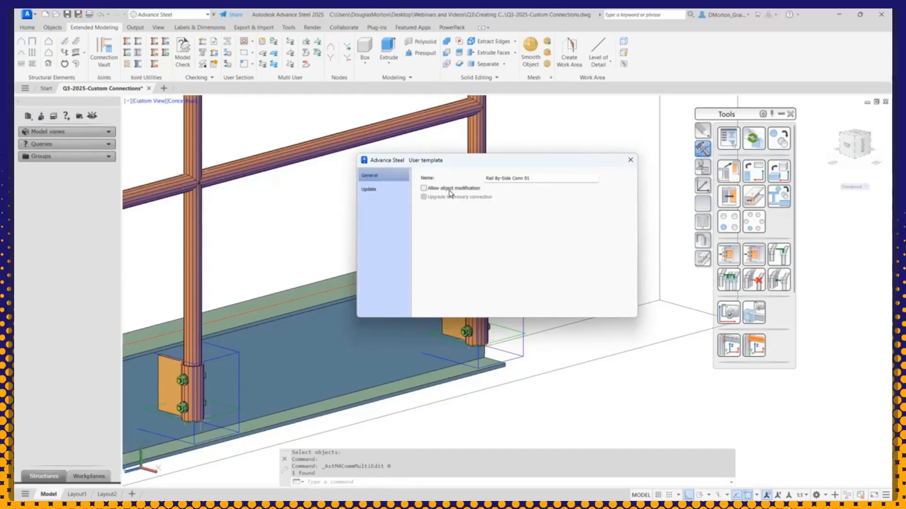
{"action": "left_click", "coordinate": [631, 160]}
- Compare angles 0 and 180 in the positioning of the pipe sleeve at the last post, leaving it at 180
{"action": "scroll", "coordinate": [482, 289], "scroll_direction": "up", "scroll_amount": 3}
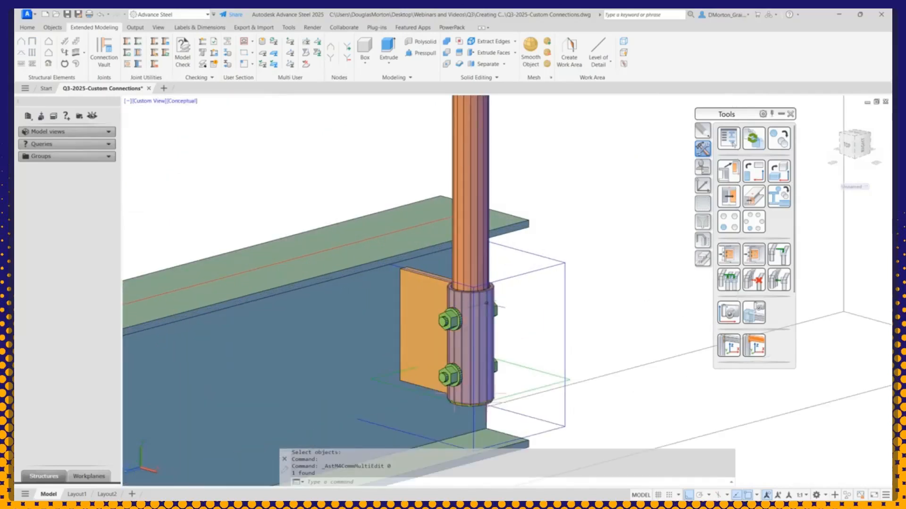
{"action": "double_click", "coordinate": [486, 302]}
{"action": "left_click_drag", "start_coordinate": [455, 180], "coordinate": [651, 176]}
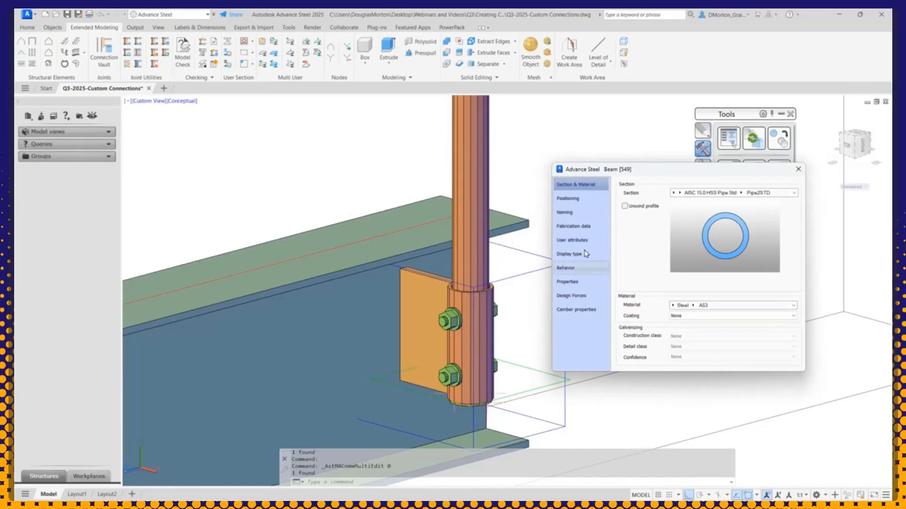
{"action": "left_click", "coordinate": [591, 202]}
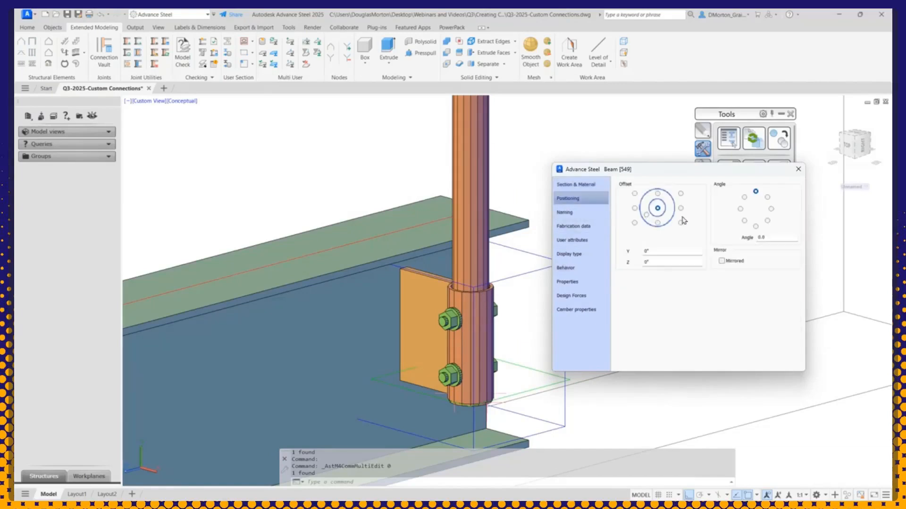
{"action": "left_click", "coordinate": [755, 227]}
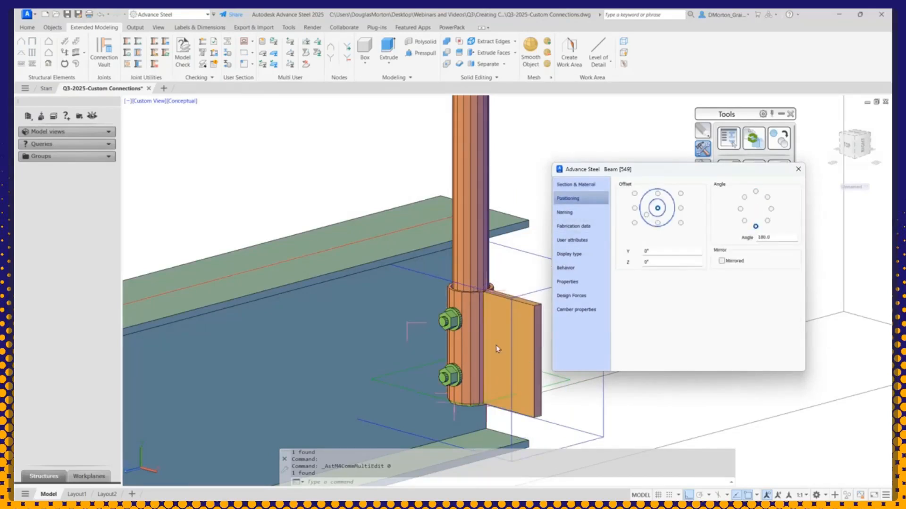
{"action": "left_click", "coordinate": [756, 191]}
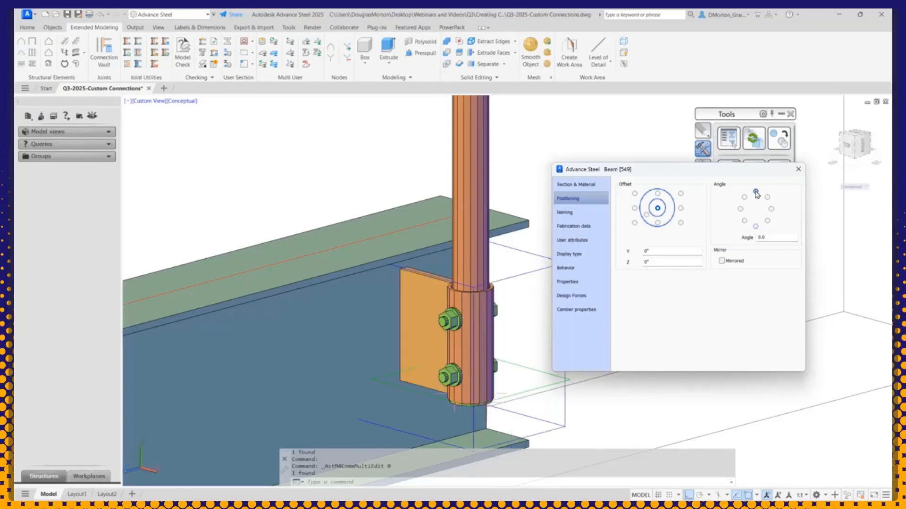
{"action": "left_click", "coordinate": [756, 227]}
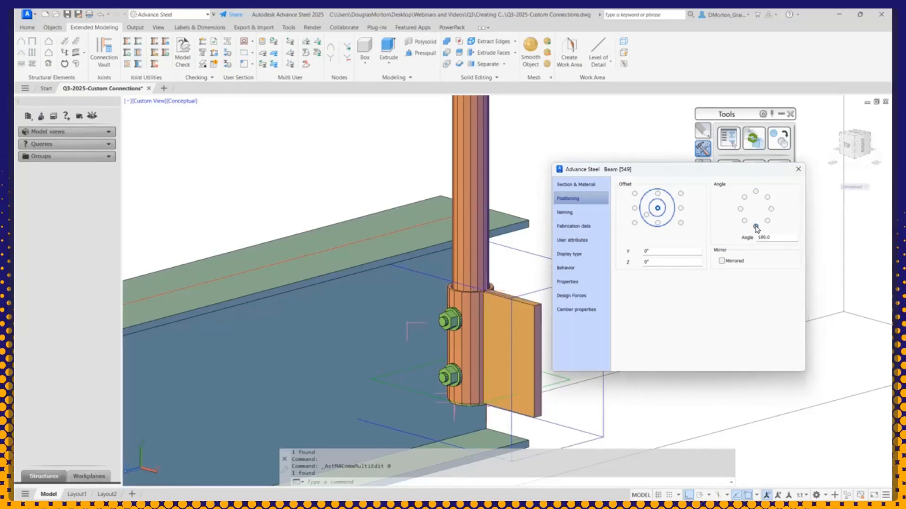
{"action": "left_click", "coordinate": [755, 192]}
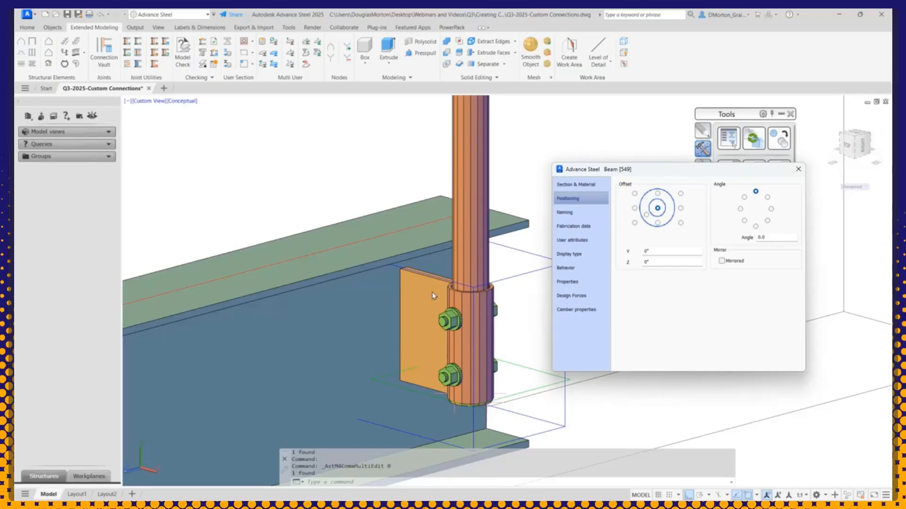
{"action": "left_click", "coordinate": [756, 227]}
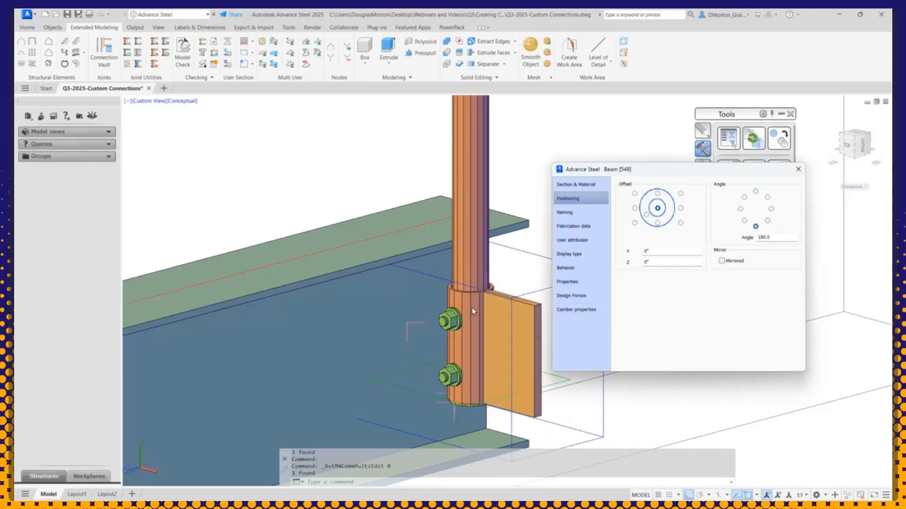
- Compare angles 0 and 180 of the pipe sleeve across the connections at all railing posts
{"action": "left_click", "coordinate": [756, 191]}
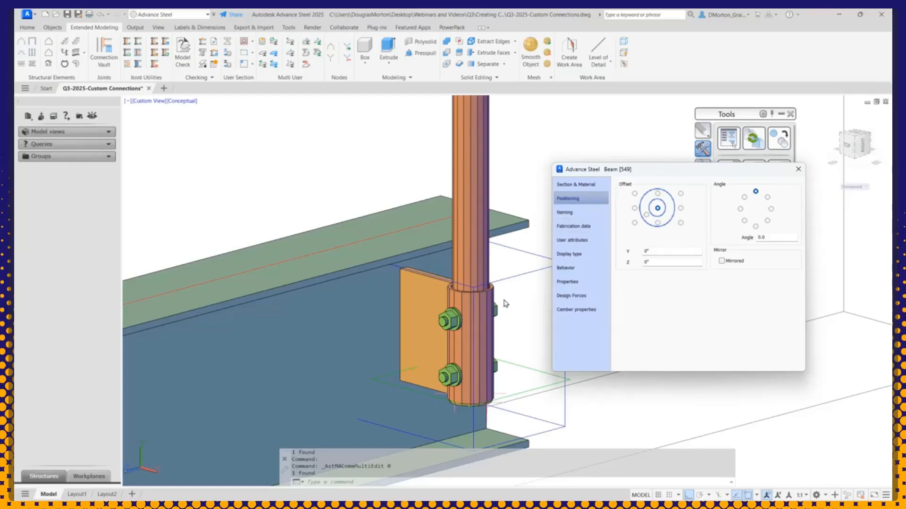
{"action": "scroll", "coordinate": [416, 196], "scroll_direction": "down", "scroll_amount": 5}
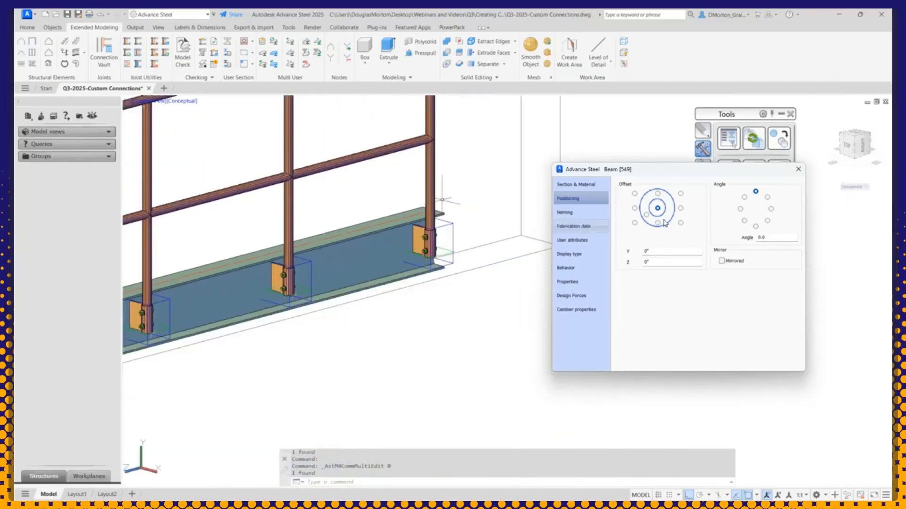
{"action": "left_click", "coordinate": [756, 227]}
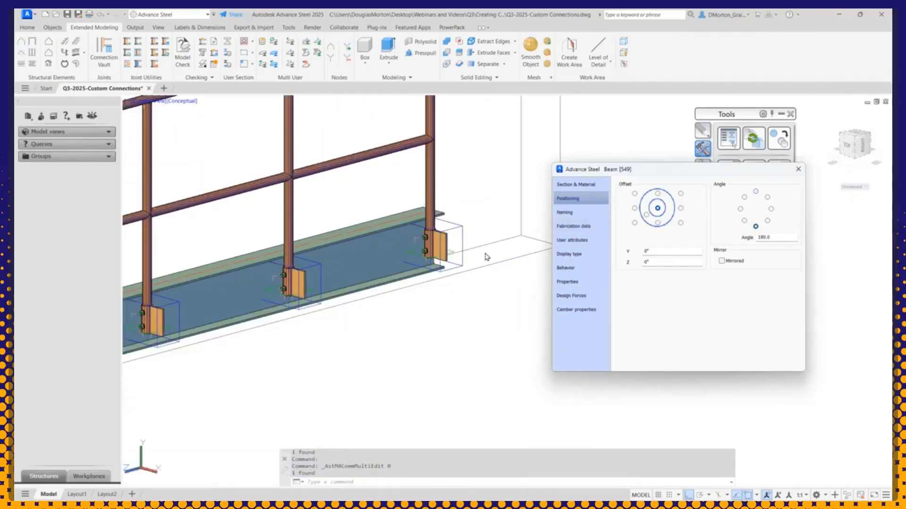
{"action": "scroll", "coordinate": [486, 257], "scroll_direction": "down", "scroll_amount": 6}
{"action": "scroll", "coordinate": [302, 282], "scroll_direction": "up", "scroll_amount": 6}
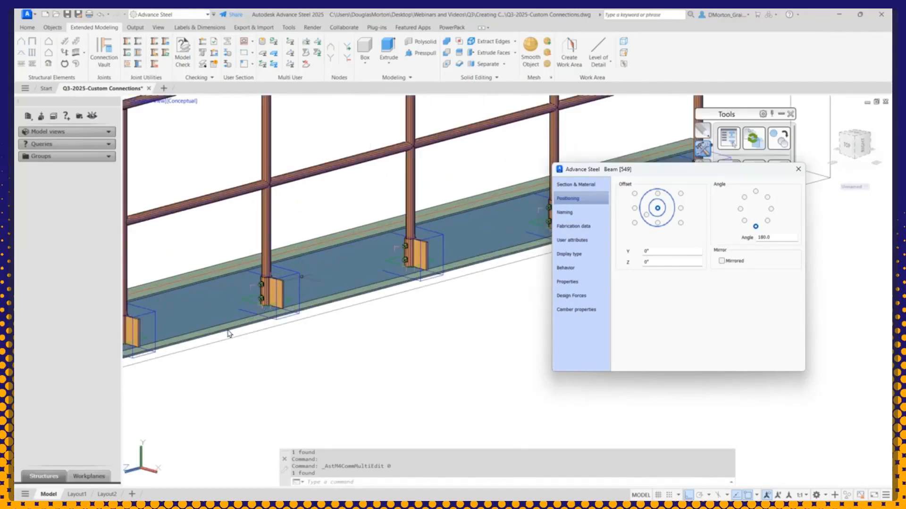
{"action": "scroll", "coordinate": [228, 334], "scroll_direction": "down", "scroll_amount": 6}
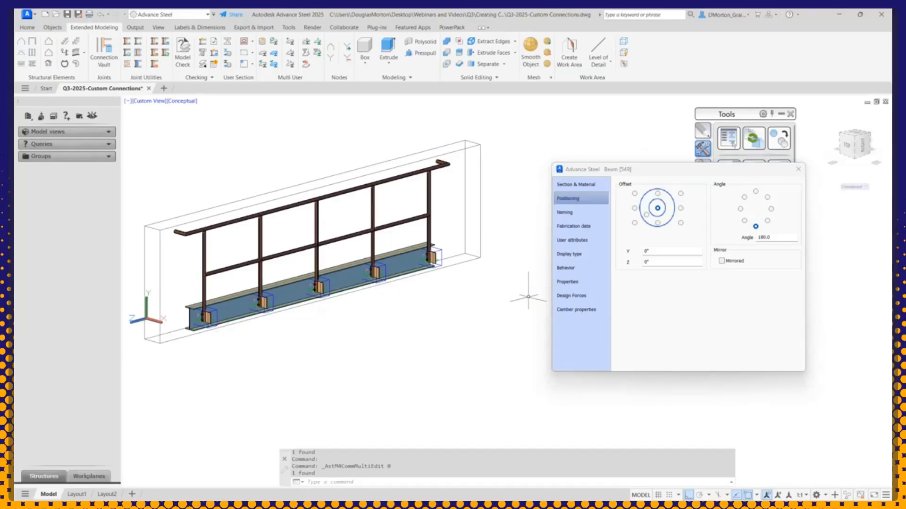
{"action": "left_click", "coordinate": [461, 299]}
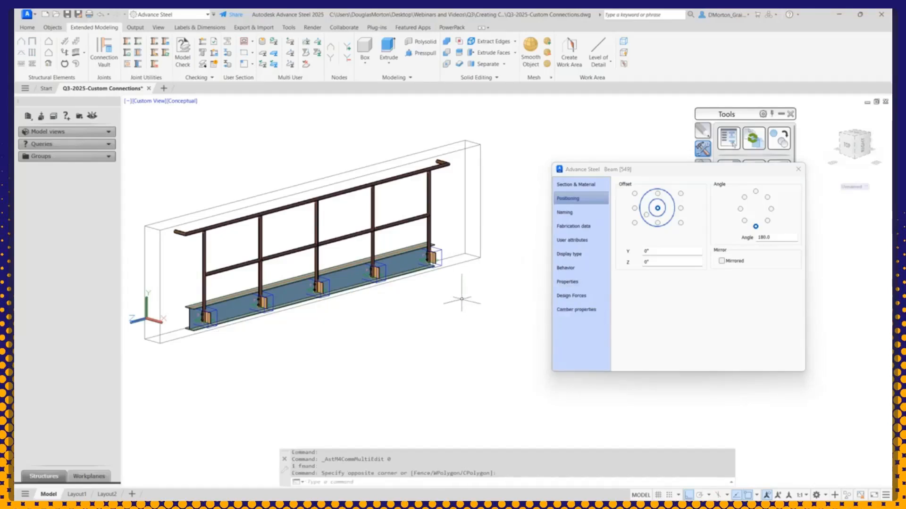
- Set the pipe sleeve's positioning angle to 0, close its properties and reset the UCS to World
{"action": "scroll", "coordinate": [461, 299], "scroll_direction": "up", "scroll_amount": 4}
{"action": "left_click", "coordinate": [756, 192]}
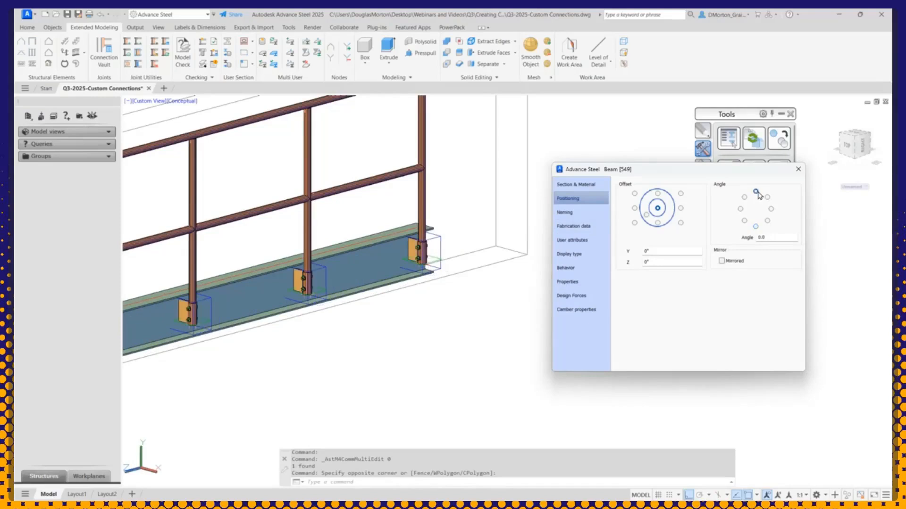
{"action": "left_click", "coordinate": [798, 168]}
{"action": "scroll", "coordinate": [458, 301], "scroll_direction": "down", "scroll_amount": 5}
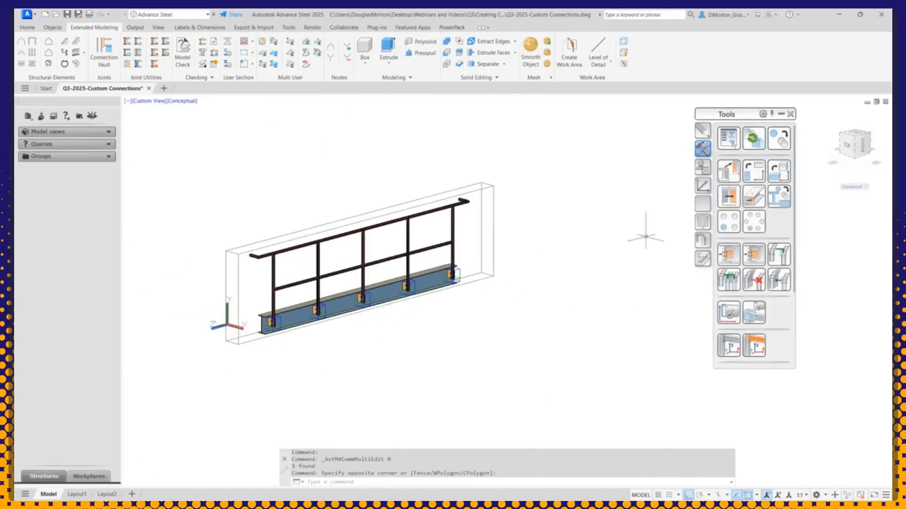
{"action": "left_click", "coordinate": [702, 185]}
{"action": "left_click", "coordinate": [729, 139]}
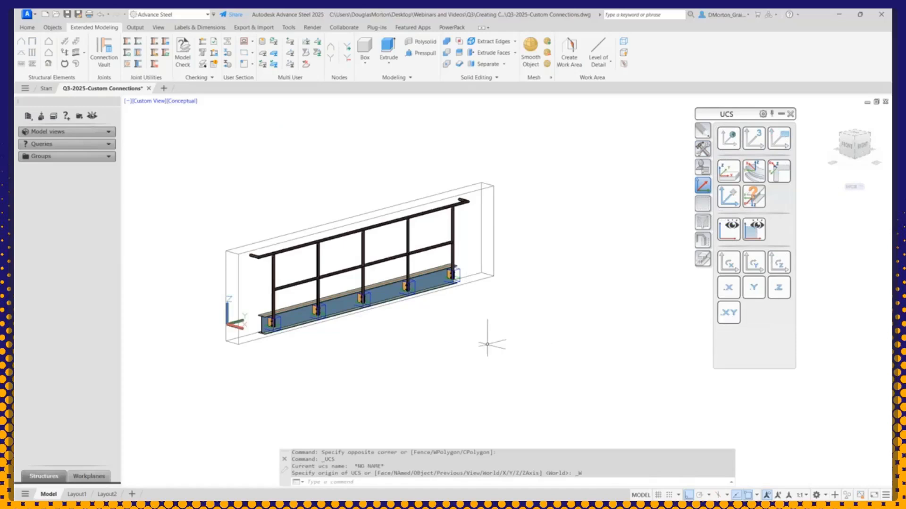
- Open Custom Connections.dwg from the ConnectionTemplates folder under C:\ProgramData\Autodesk\Advance Steel 2025\USA\Shared
{"action": "left_click", "coordinate": [56, 14]}
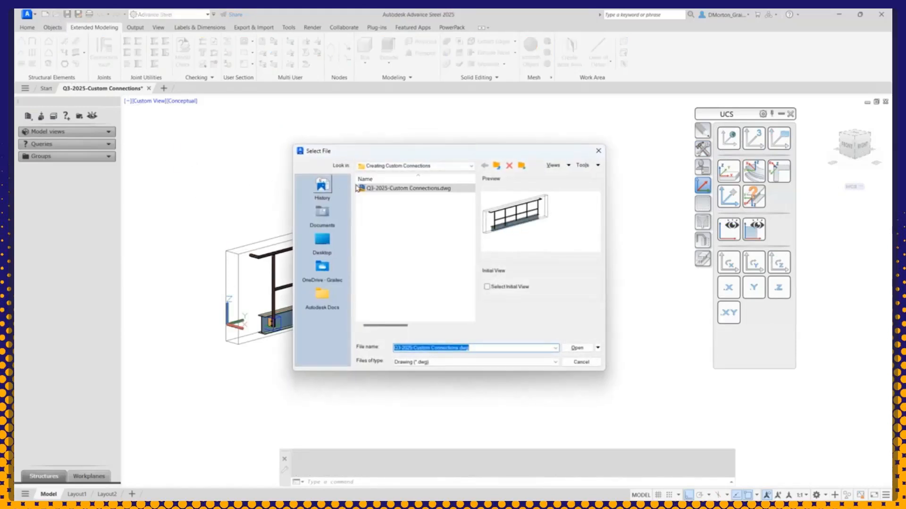
{"action": "left_click", "coordinate": [440, 167]}
{"action": "scroll", "coordinate": [423, 208], "scroll_direction": "up", "scroll_amount": 3}
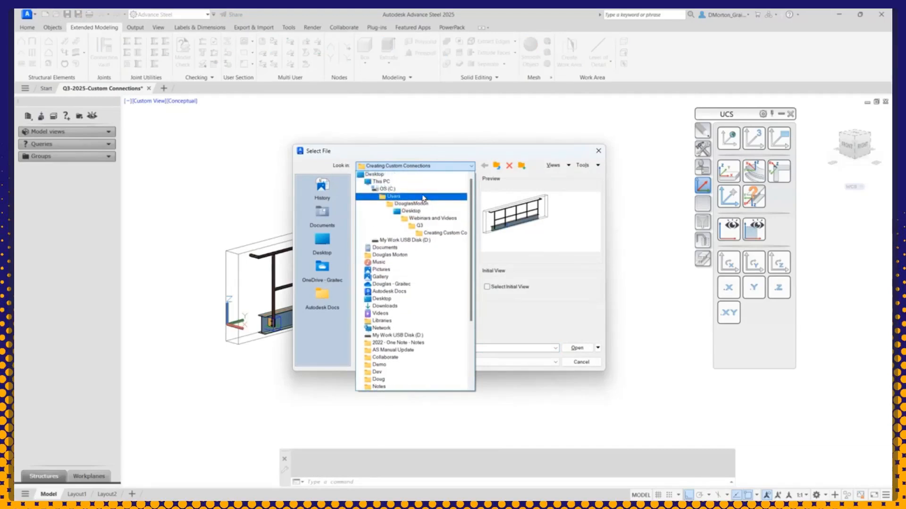
{"action": "left_click", "coordinate": [423, 190]}
{"action": "scroll", "coordinate": [427, 264], "scroll_direction": "down", "scroll_amount": 3}
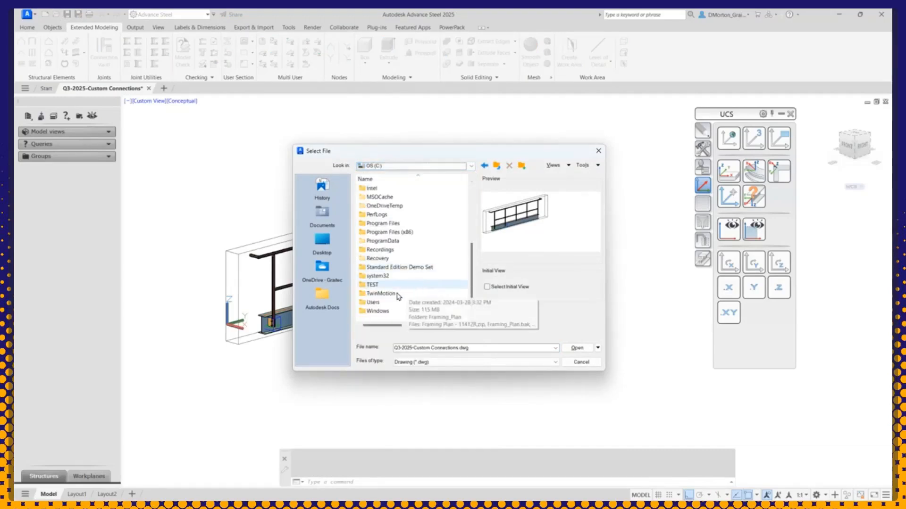
{"action": "double_click", "coordinate": [384, 241]}
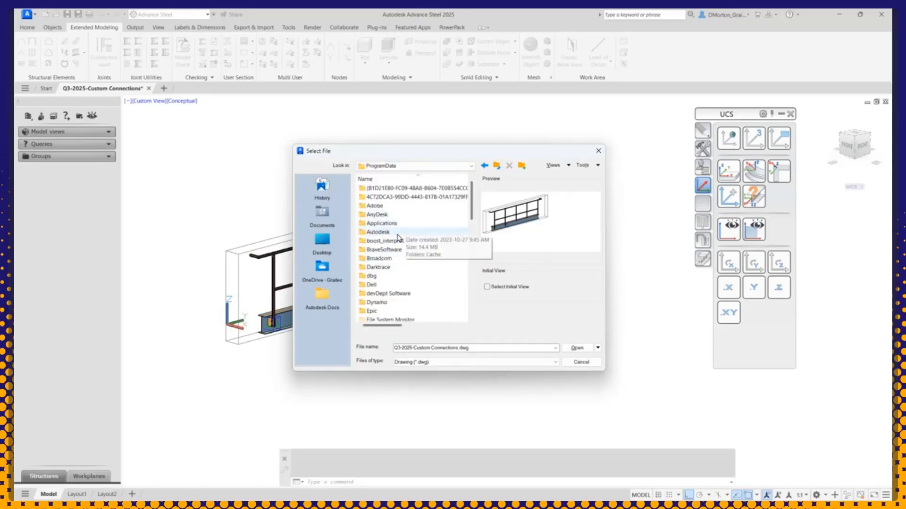
{"action": "double_click", "coordinate": [397, 233]}
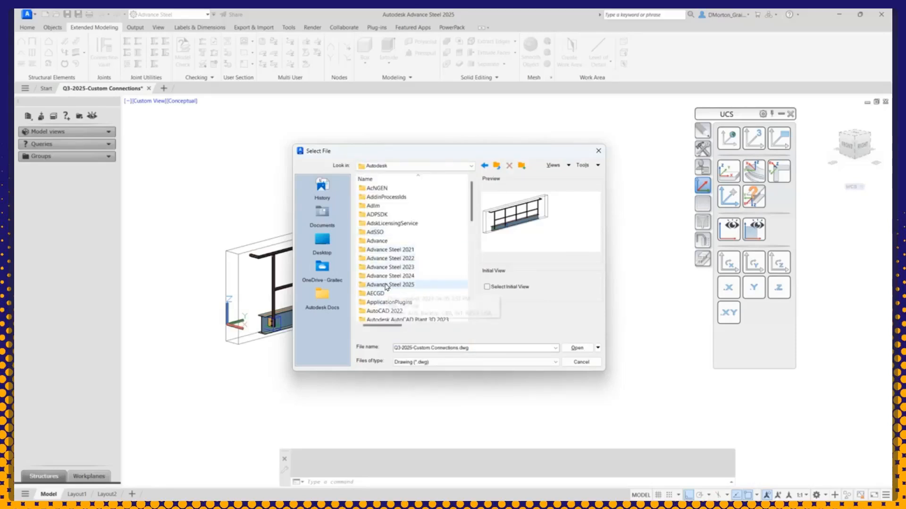
{"action": "double_click", "coordinate": [387, 285]}
{"action": "double_click", "coordinate": [383, 234]}
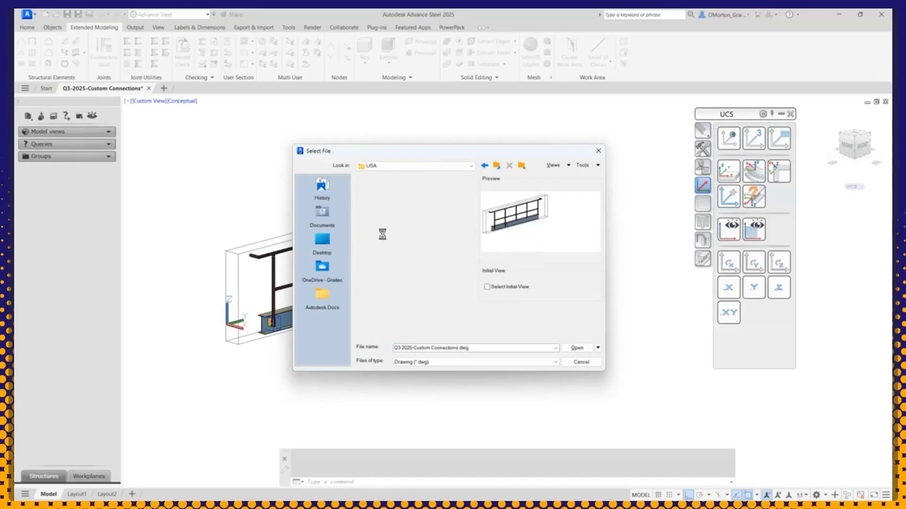
{"action": "double_click", "coordinate": [410, 248]}
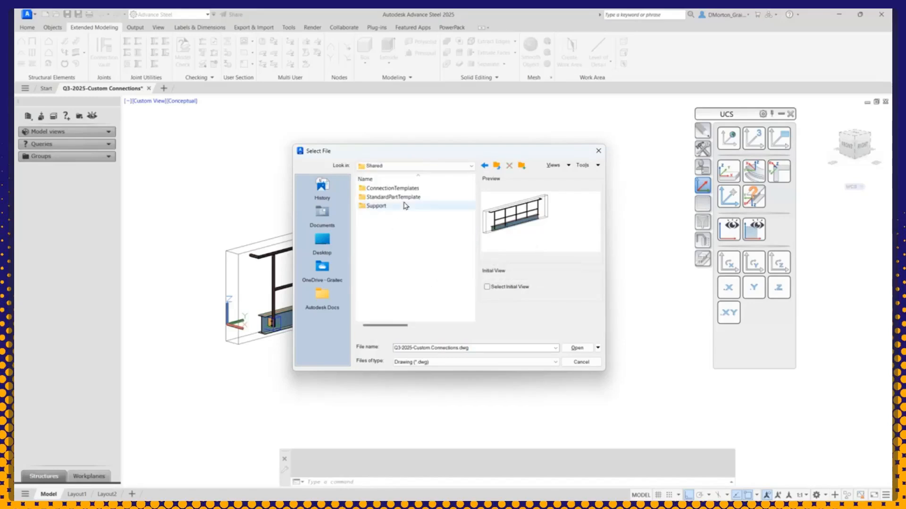
{"action": "double_click", "coordinate": [393, 189]}
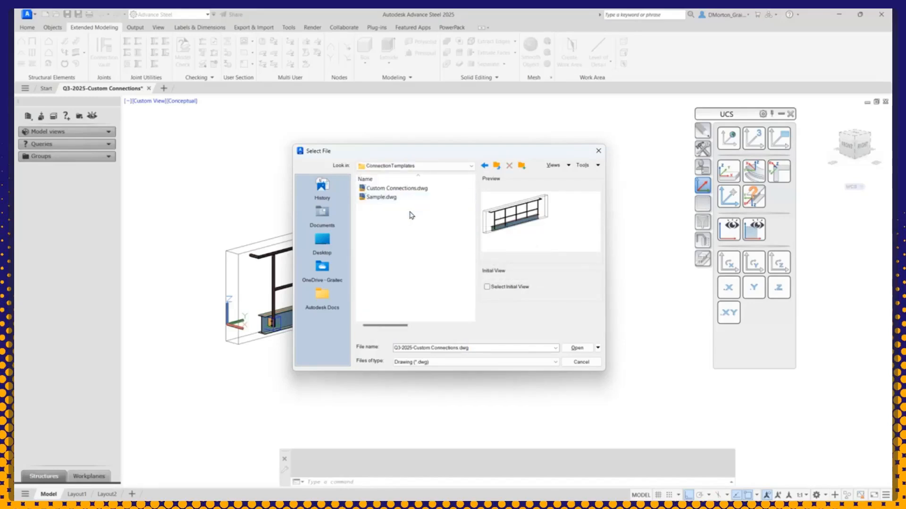
{"action": "double_click", "coordinate": [396, 188]}
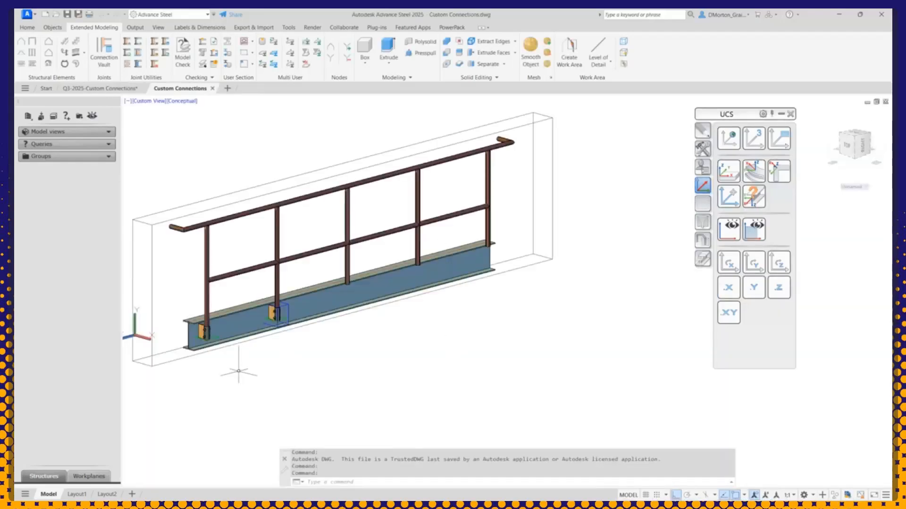
- Place a steel column in the empty space beside the railing
{"action": "scroll", "coordinate": [210, 342], "scroll_direction": "down", "scroll_amount": 4}
{"action": "middle_click_drag", "start_coordinate": [467, 321], "coordinate": [392, 326]}
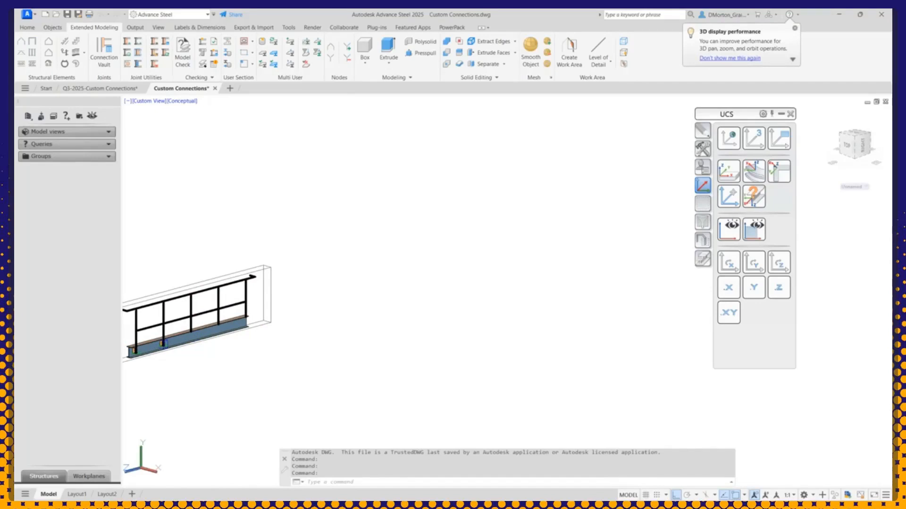
{"action": "left_click", "coordinate": [51, 27]}
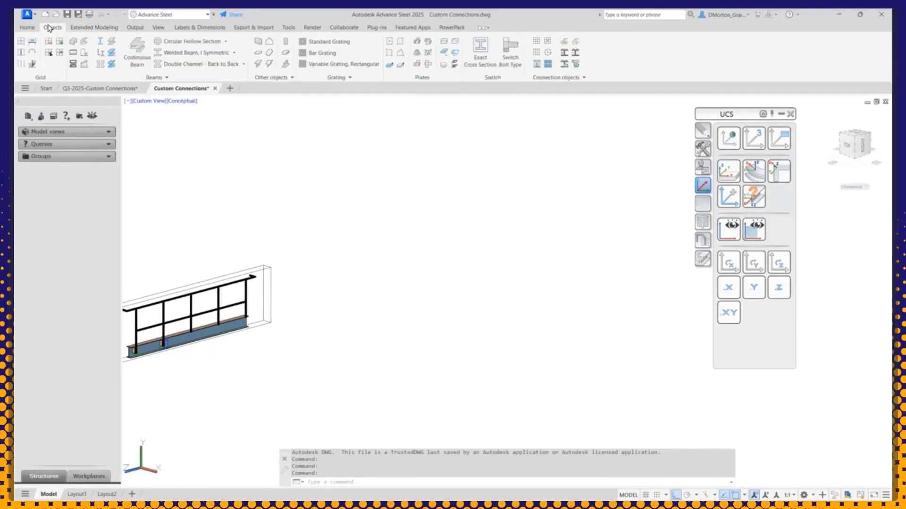
{"action": "left_click", "coordinate": [74, 44]}
{"action": "left_click", "coordinate": [376, 273]}
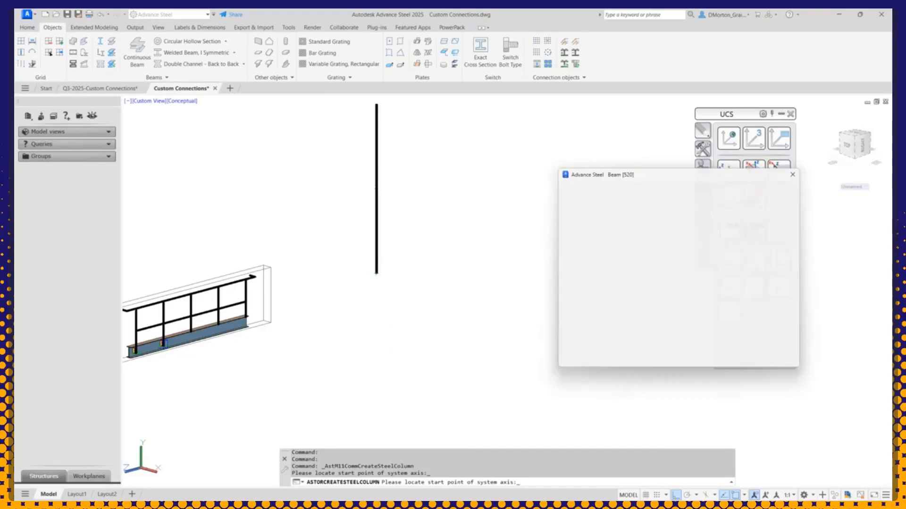
{"action": "left_click_drag", "start_coordinate": [682, 175], "coordinate": [473, 198]}
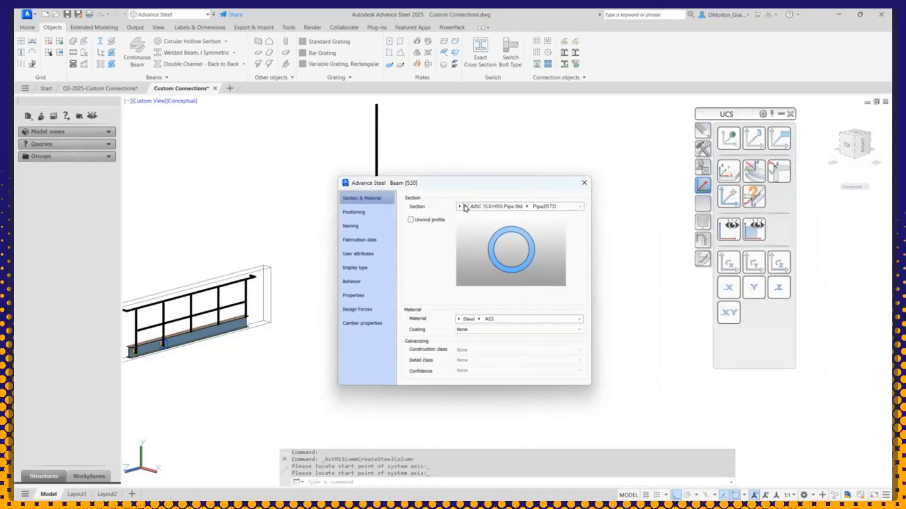
- Set the new column's section to I Sections, AISC 15.0 W, W12X26
{"action": "left_click", "coordinate": [459, 206]}
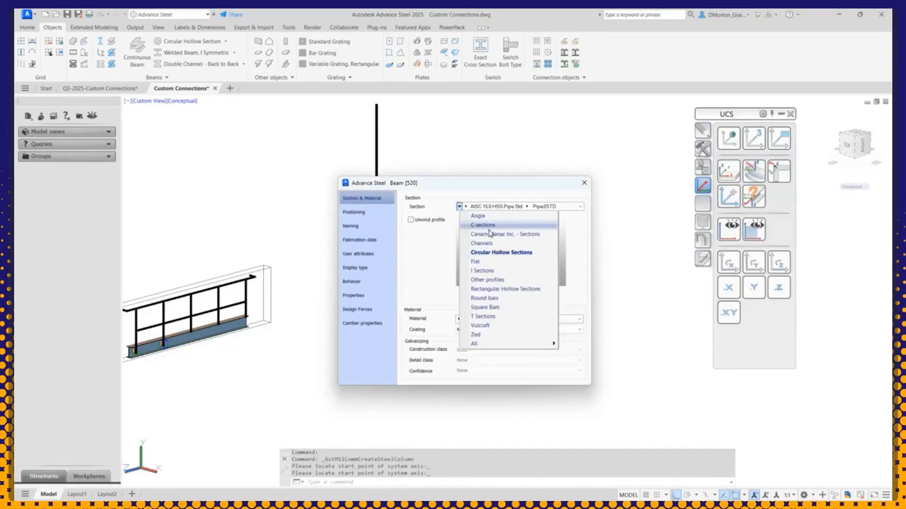
{"action": "left_click", "coordinate": [494, 271]}
{"action": "left_click", "coordinate": [490, 207]}
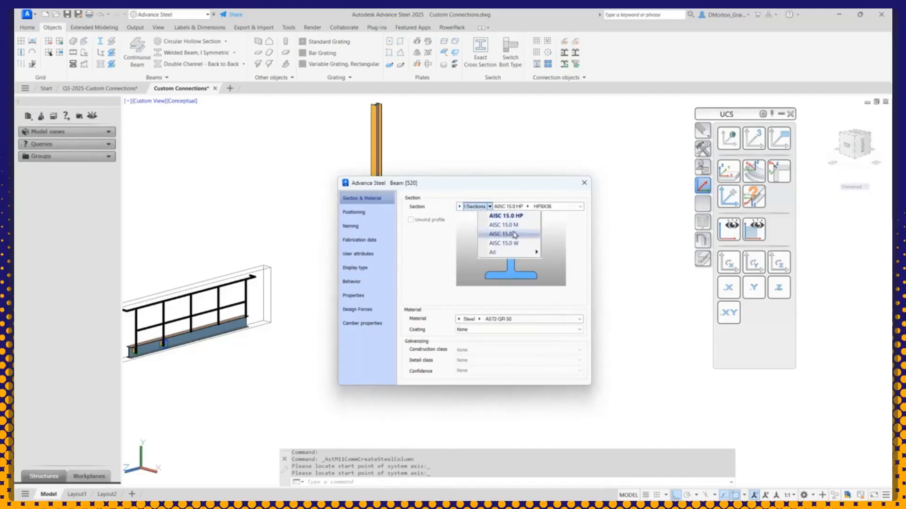
{"action": "left_click", "coordinate": [504, 242]}
{"action": "left_click", "coordinate": [503, 208]}
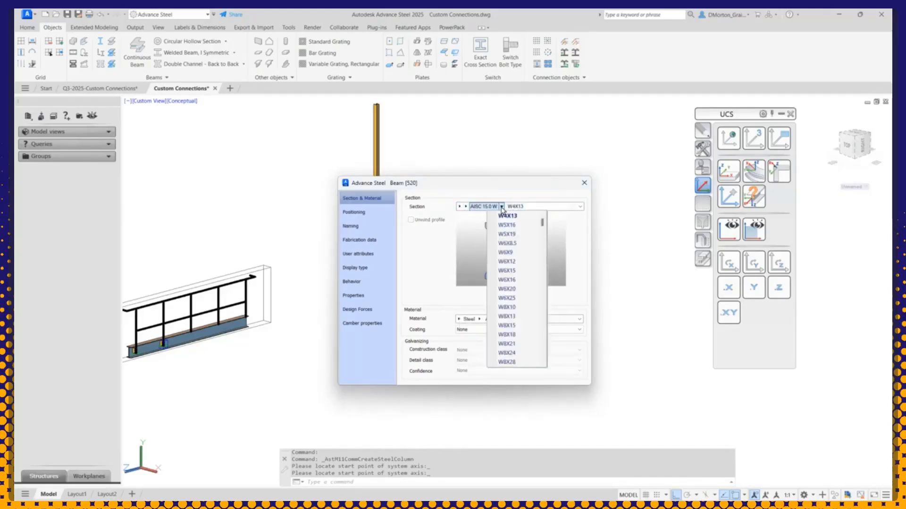
{"action": "scroll", "coordinate": [524, 333], "scroll_direction": "down", "scroll_amount": 7}
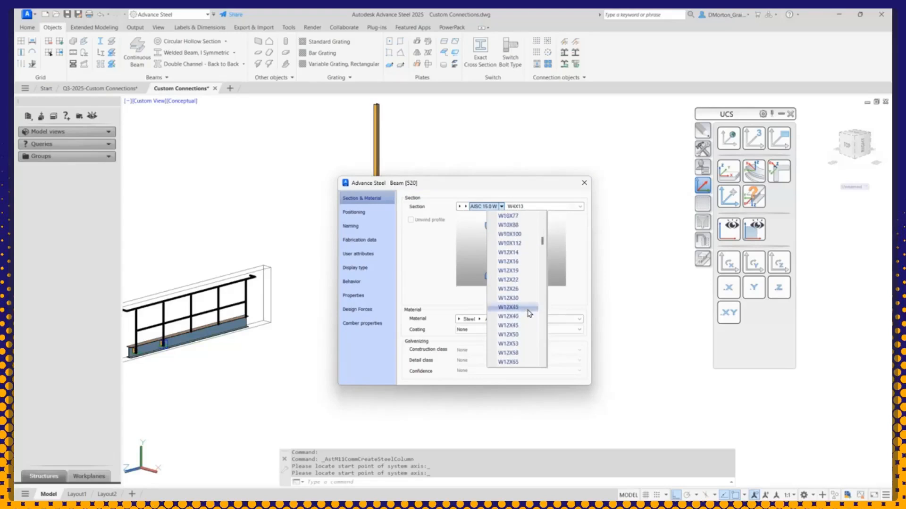
{"action": "left_click", "coordinate": [524, 288]}
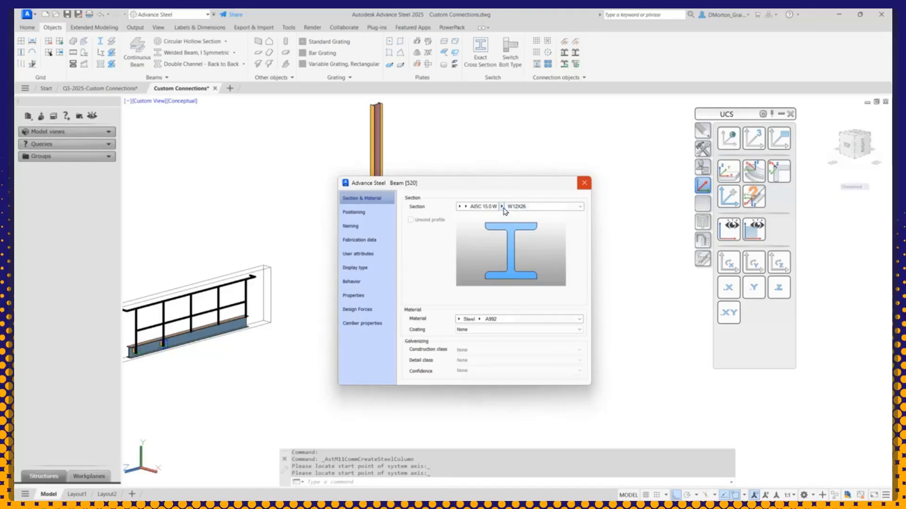
{"action": "left_click_drag", "start_coordinate": [395, 181], "coordinate": [508, 219]}
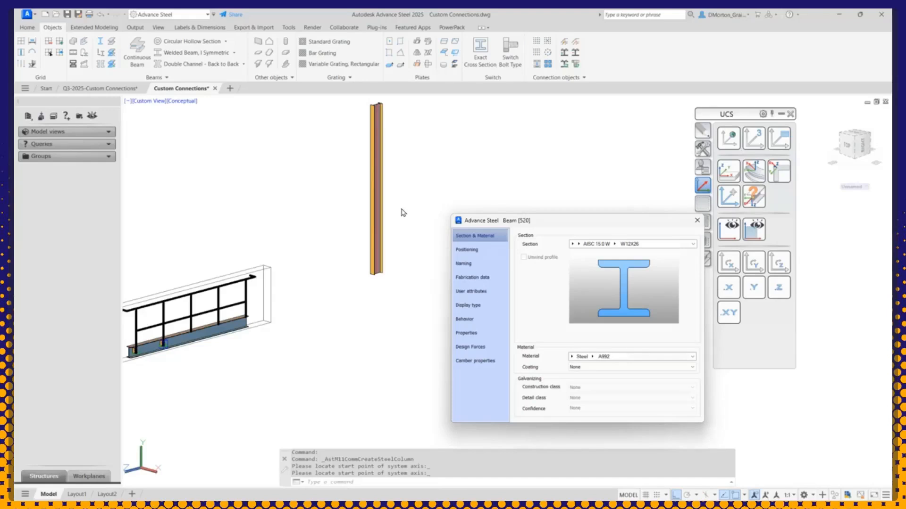
- Compare the top-flange and centre offsets in the column's positioning, leaving it centred, and open its naming properties
{"action": "scroll", "coordinate": [403, 205], "scroll_direction": "up", "scroll_amount": 5}
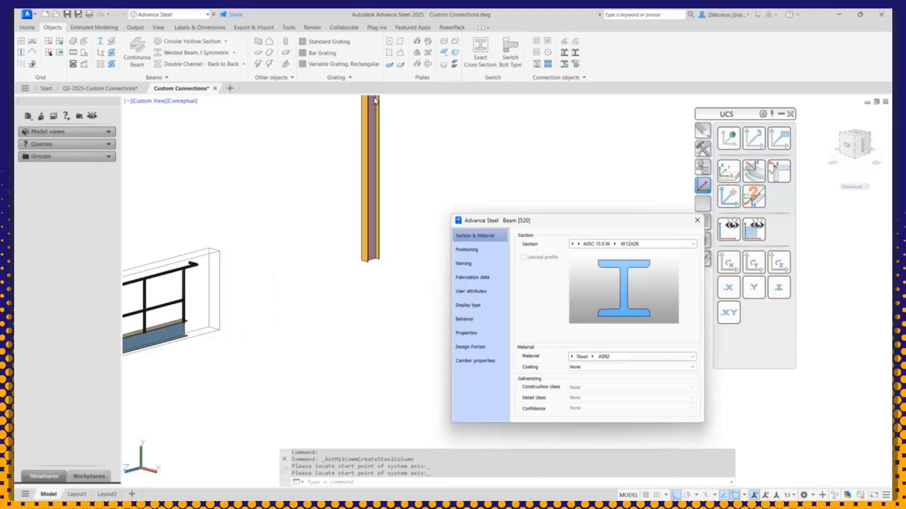
{"action": "middle_click_drag", "start_coordinate": [380, 264], "coordinate": [386, 419]}
{"action": "key", "text": "Escape"}
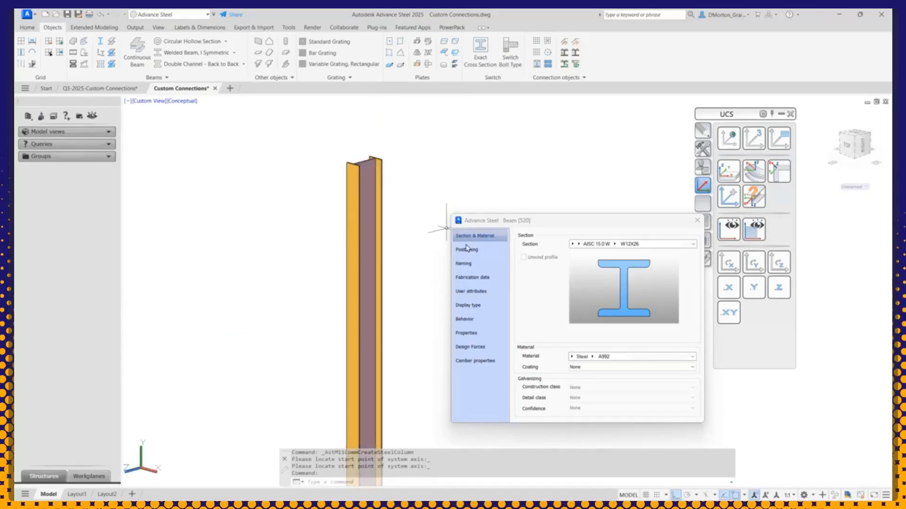
{"action": "left_click", "coordinate": [481, 250]}
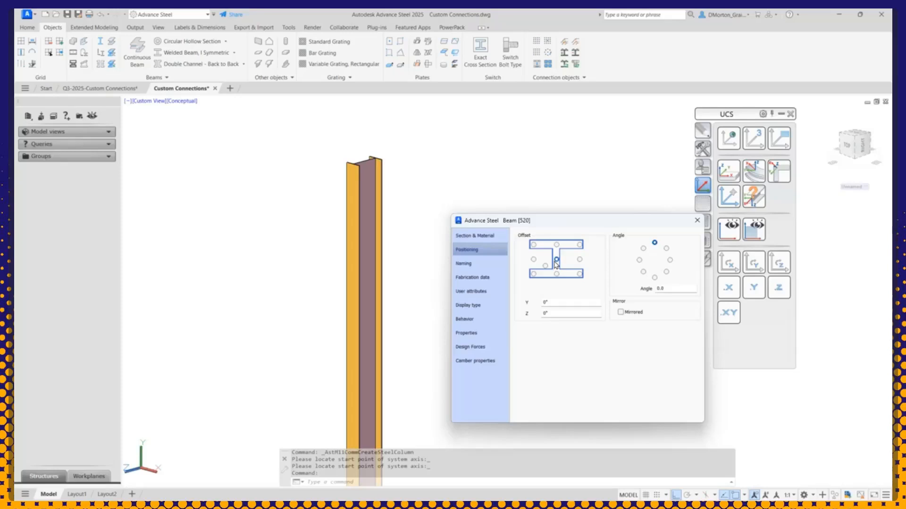
{"action": "left_click", "coordinate": [556, 260]}
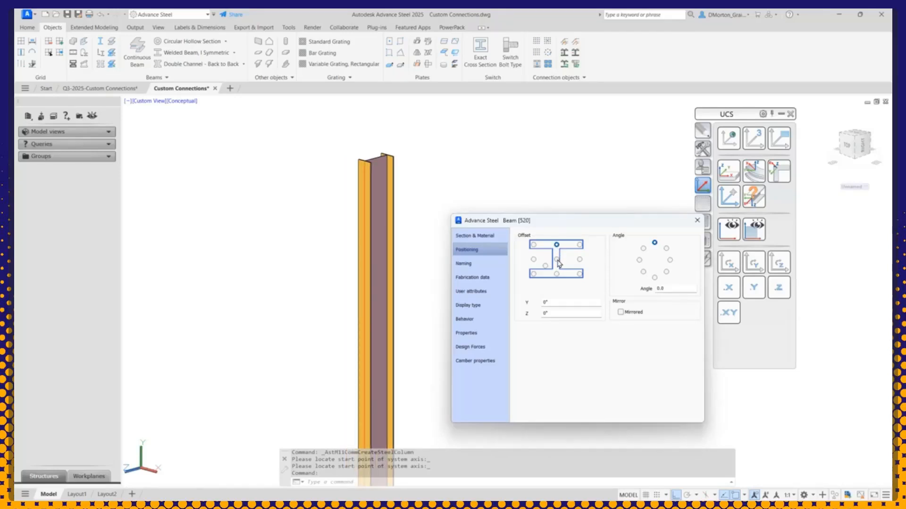
{"action": "left_click", "coordinate": [556, 259]}
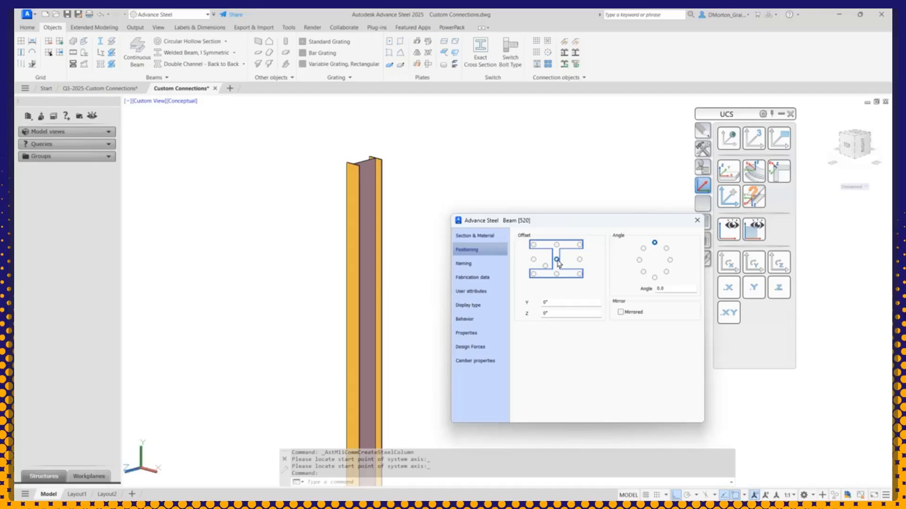
{"action": "scroll", "coordinate": [267, 186], "scroll_direction": "down", "scroll_amount": 4}
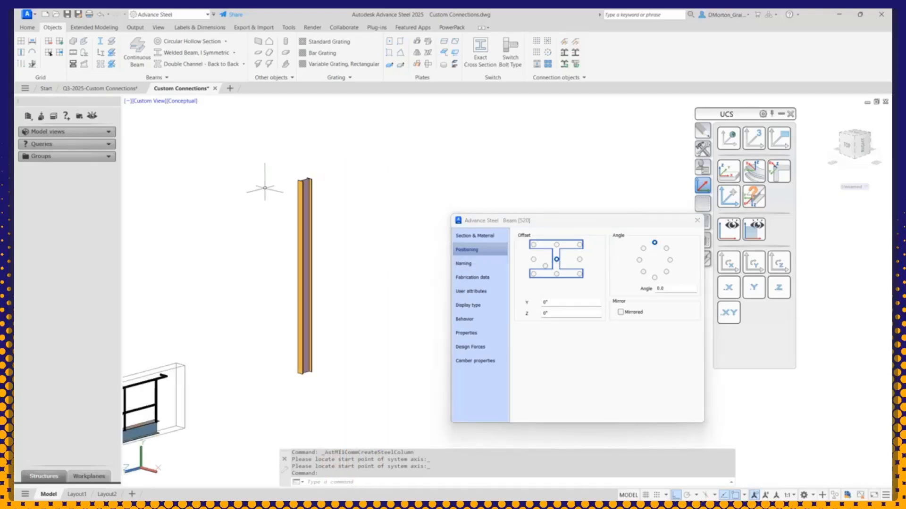
{"action": "left_click", "coordinate": [476, 263]}
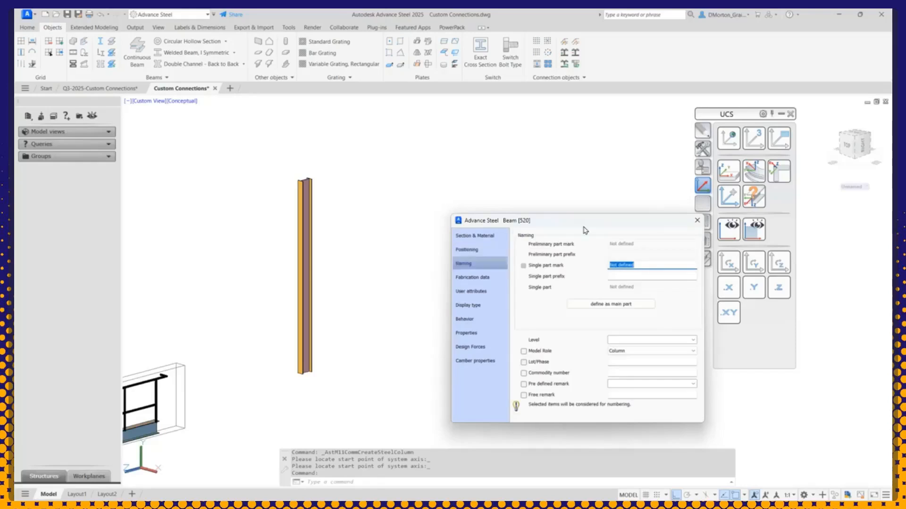
- Try to place a 5' rolled I-section beam from the midpoint of the column
{"action": "left_click", "coordinate": [697, 221]}
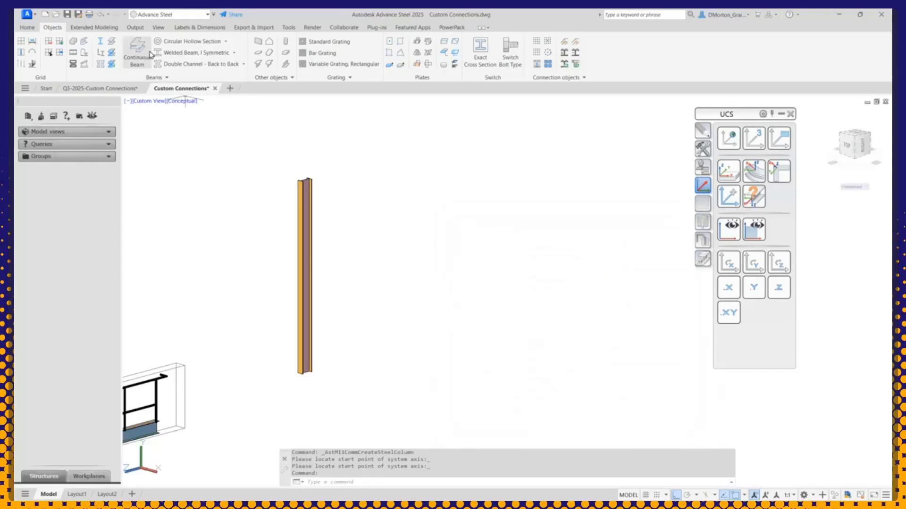
{"action": "left_click", "coordinate": [223, 41]}
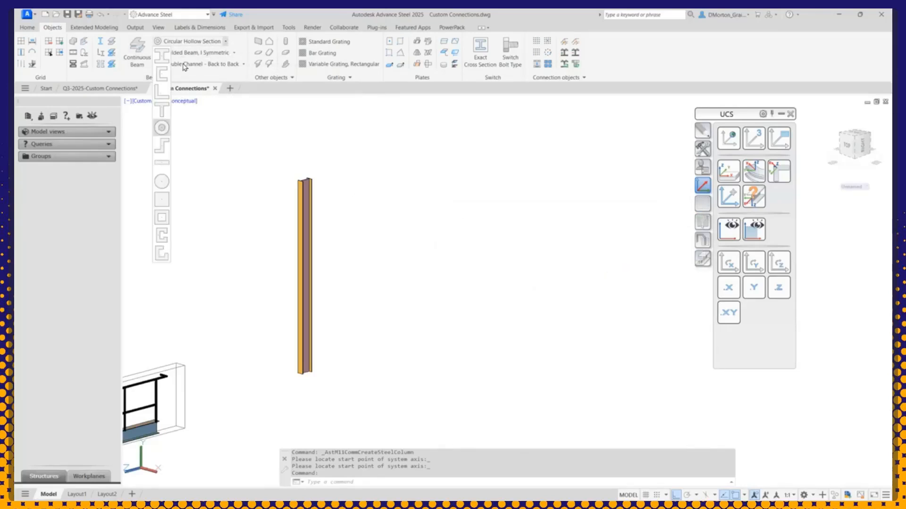
{"action": "left_click", "coordinate": [179, 57]}
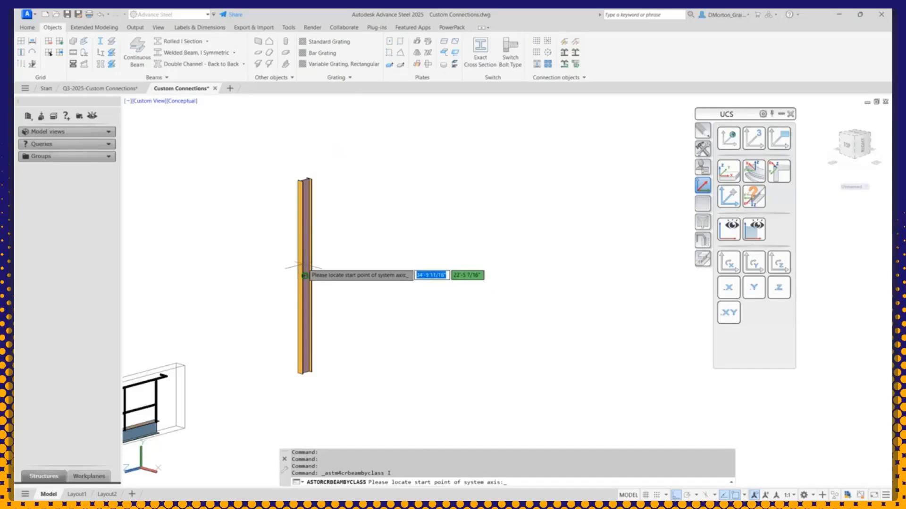
{"action": "left_click", "coordinate": [304, 276]}
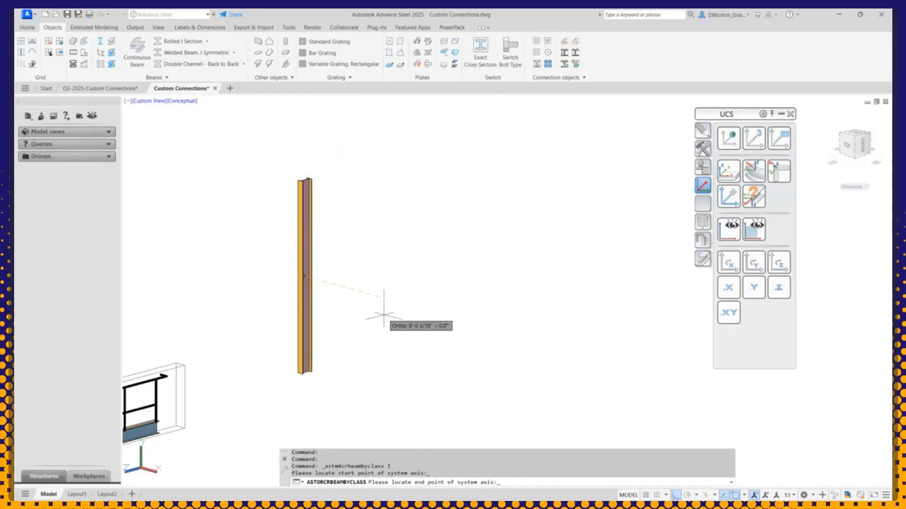
{"action": "type", "text": "5"}
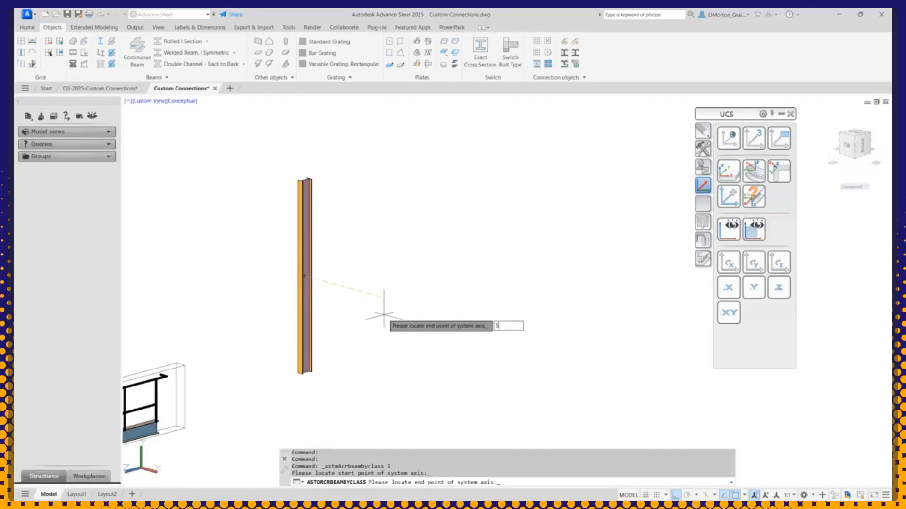
{"action": "key", "text": "Return"}
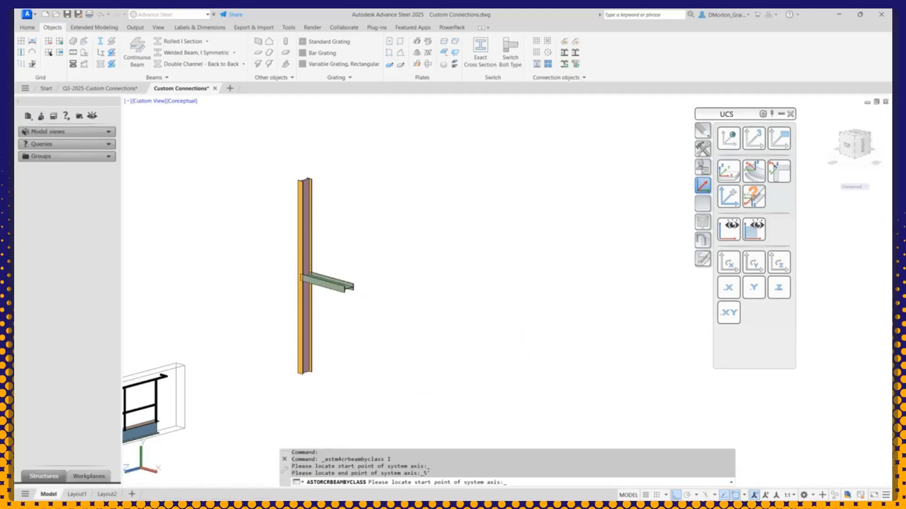
{"action": "key", "text": "Escape"}
{"action": "left_click", "coordinate": [697, 220]}
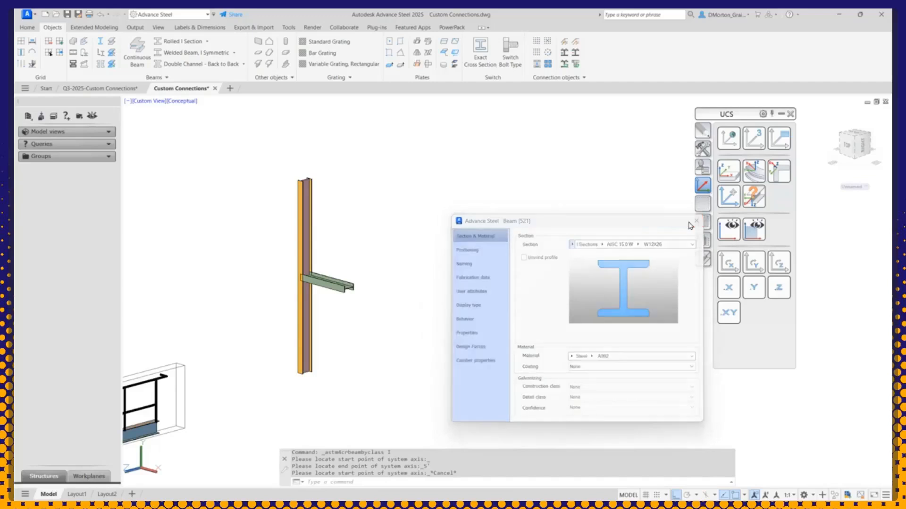
{"action": "key", "text": "ctrl+z"}
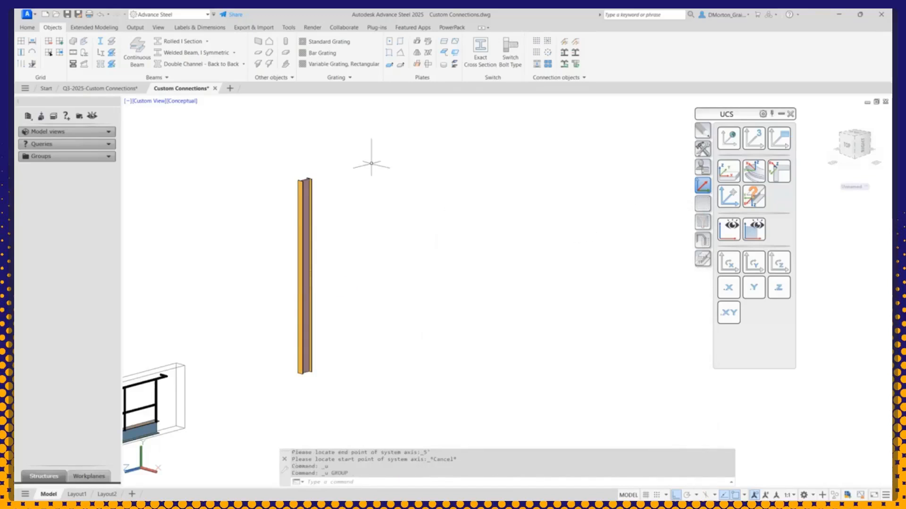
- Reset the UCS to World and place a 5' rolled I-section beam starting at the column's midpoint
{"action": "left_click", "coordinate": [728, 147]}
{"action": "left_click", "coordinate": [729, 148]}
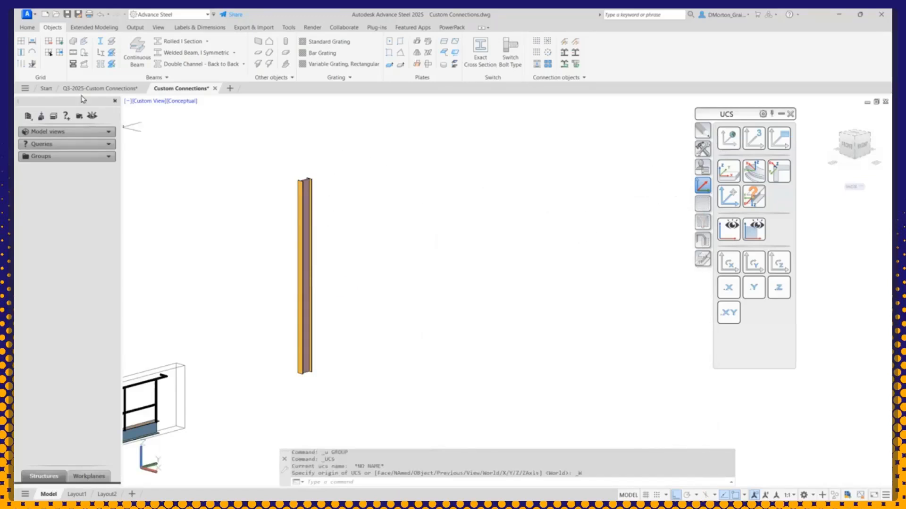
{"action": "left_click", "coordinate": [177, 41]}
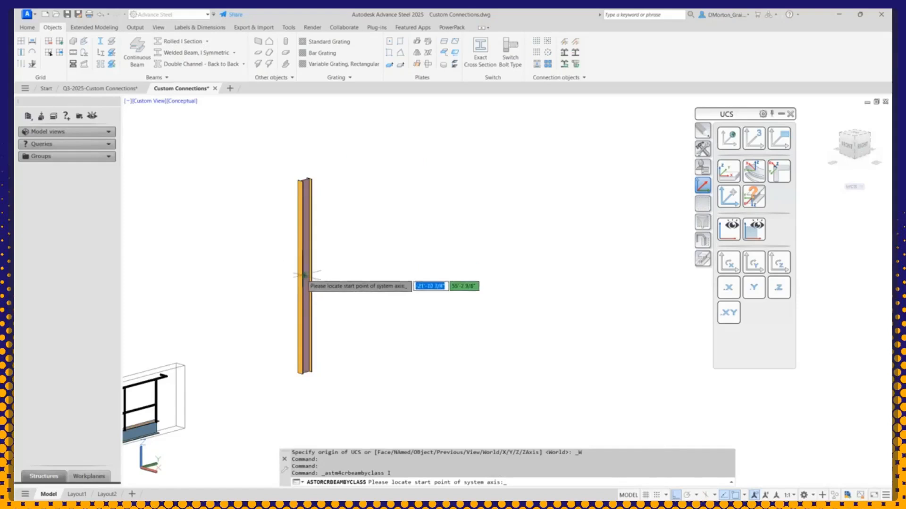
{"action": "scroll", "coordinate": [305, 276], "scroll_direction": "up", "scroll_amount": 8}
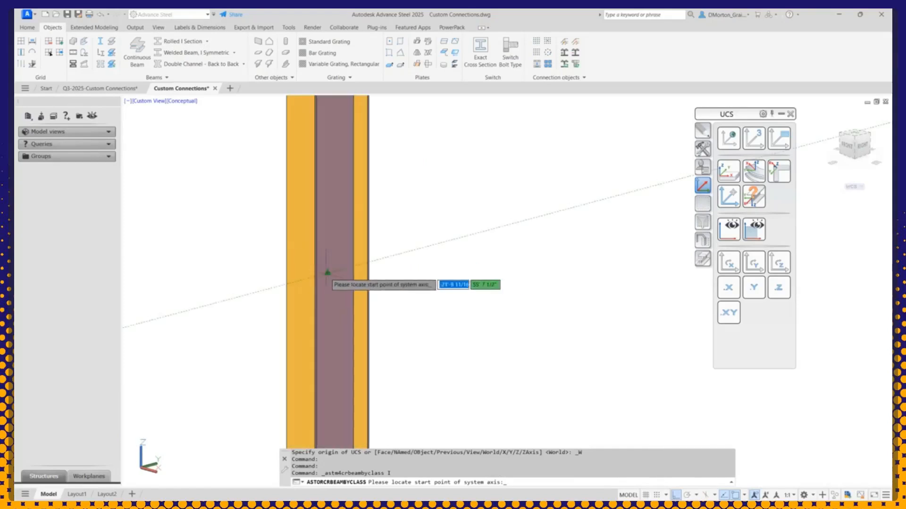
{"action": "left_click", "coordinate": [327, 272]}
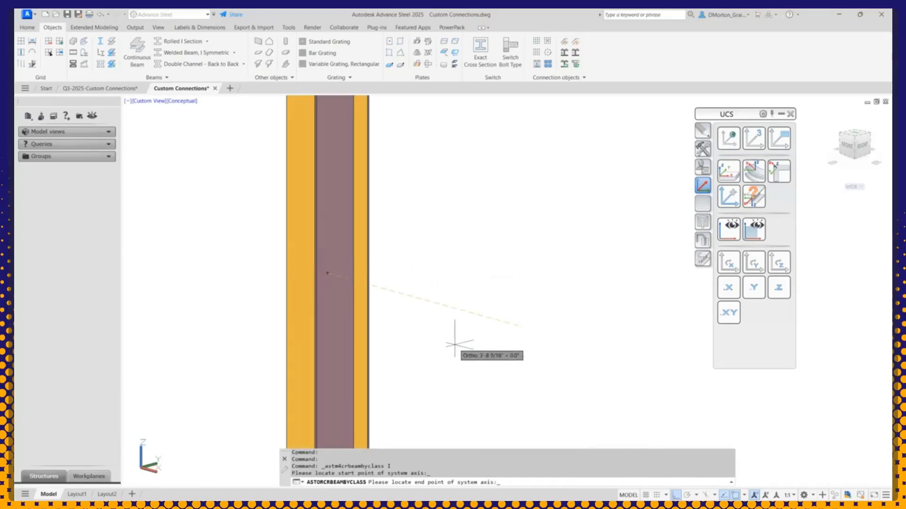
{"action": "type", "text": "5'"}
{"action": "key", "text": "Return"}
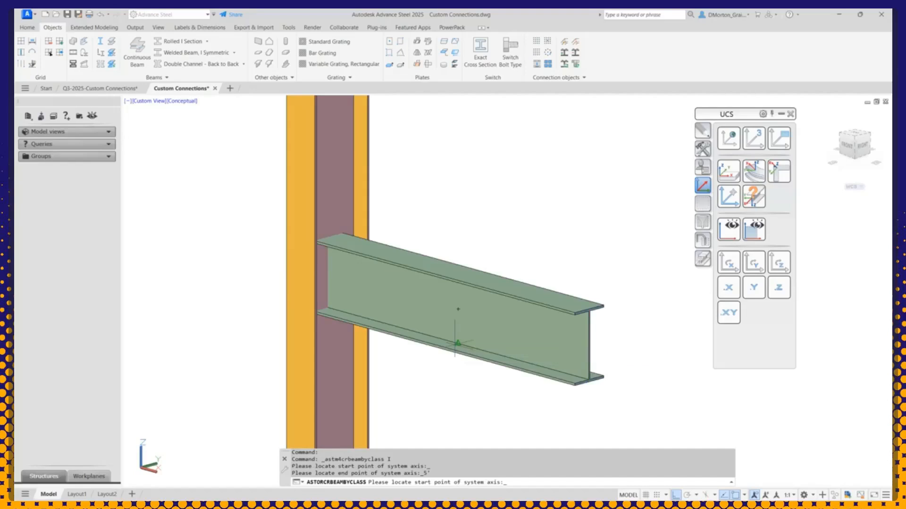
{"action": "scroll", "coordinate": [332, 269], "scroll_direction": "down", "scroll_amount": 5}
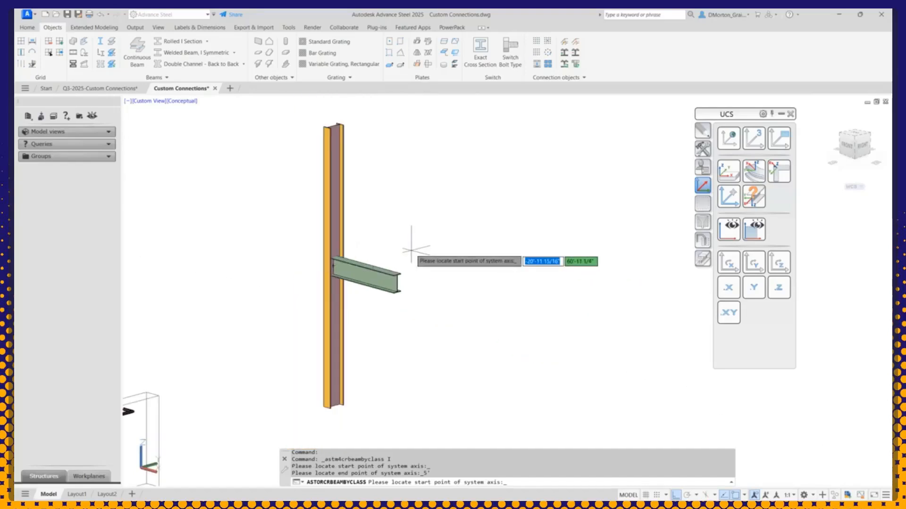
{"action": "key", "text": "Return"}
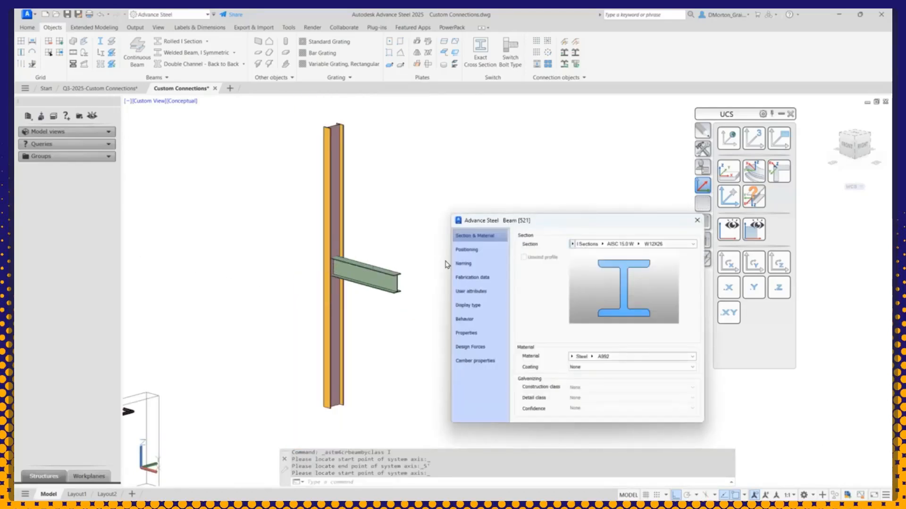
- Check the model role in the new beam's naming properties
{"action": "left_click", "coordinate": [464, 263]}
{"action": "left_click", "coordinate": [612, 349]}
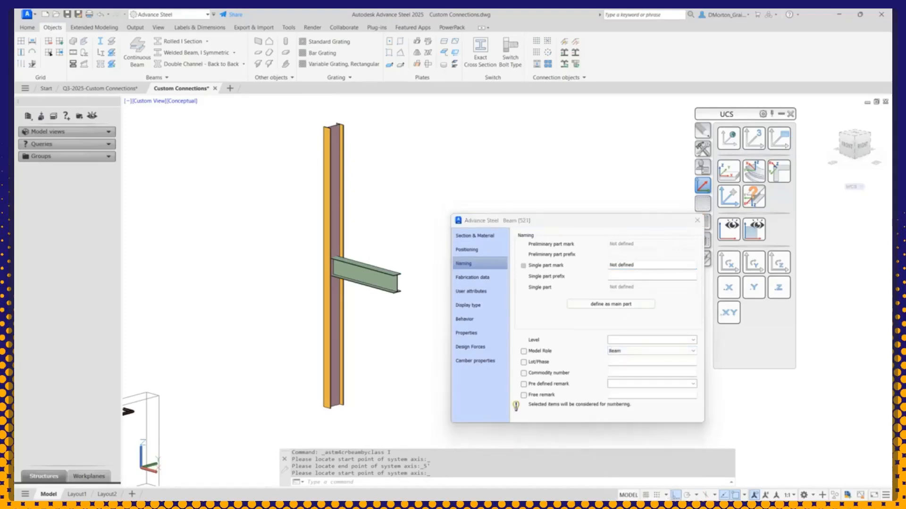
{"action": "left_click", "coordinate": [697, 220]}
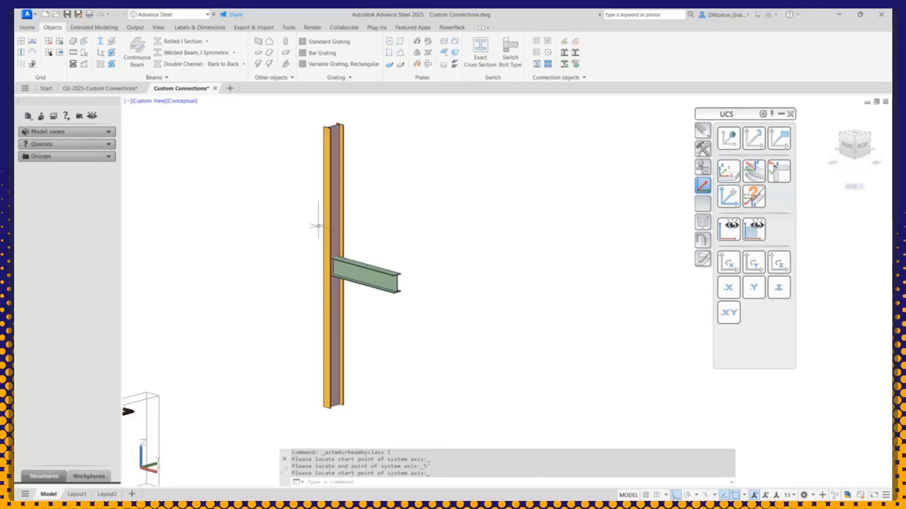
- Open the Connection Vault at the Platform beams category
{"action": "left_click", "coordinate": [94, 27]}
{"action": "left_click", "coordinate": [104, 52]}
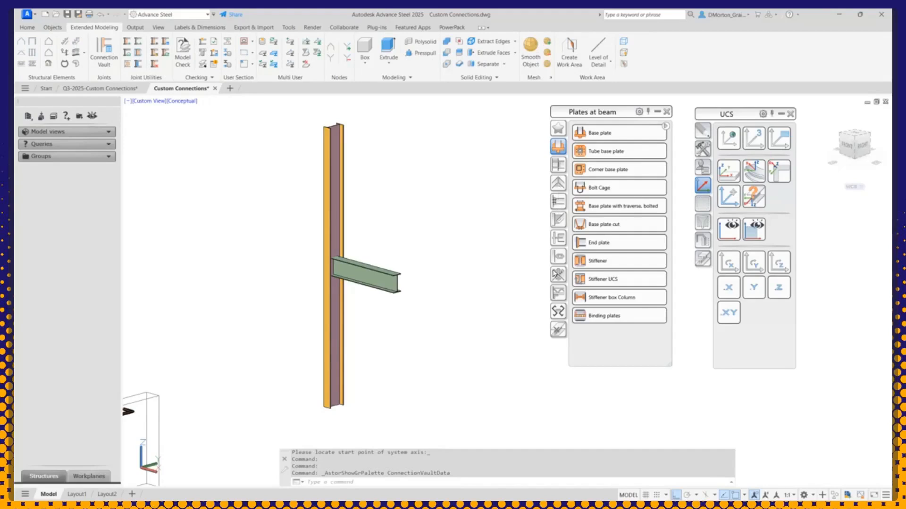
{"action": "left_click", "coordinate": [560, 203]}
{"action": "left_click", "coordinate": [598, 133]}
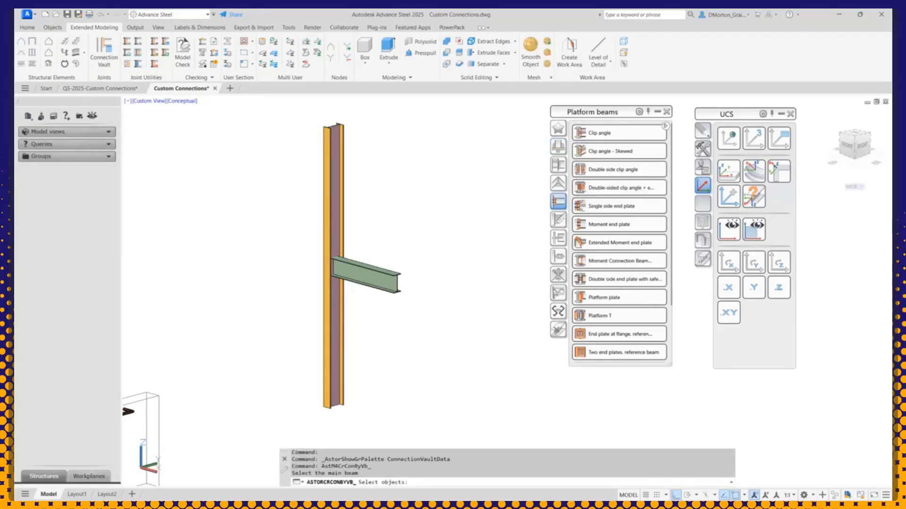
{"action": "left_click", "coordinate": [342, 294]}
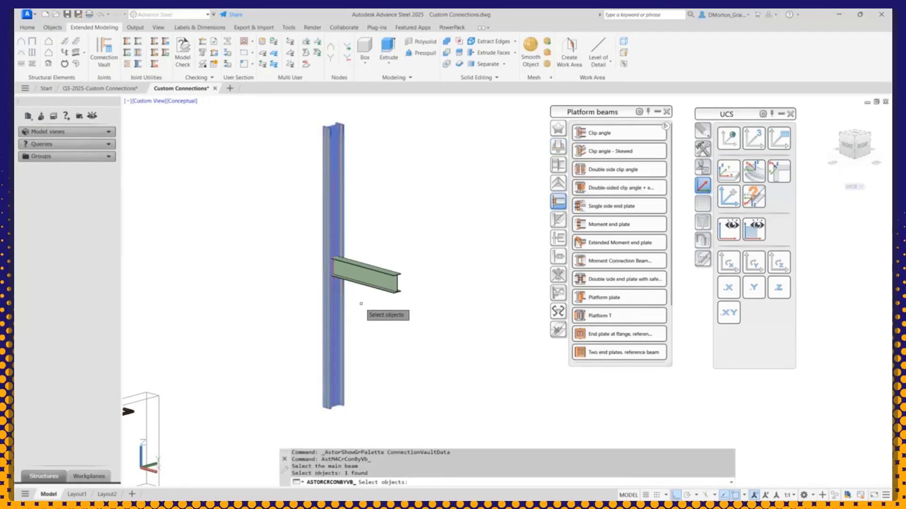
{"action": "left_click", "coordinate": [351, 282]}
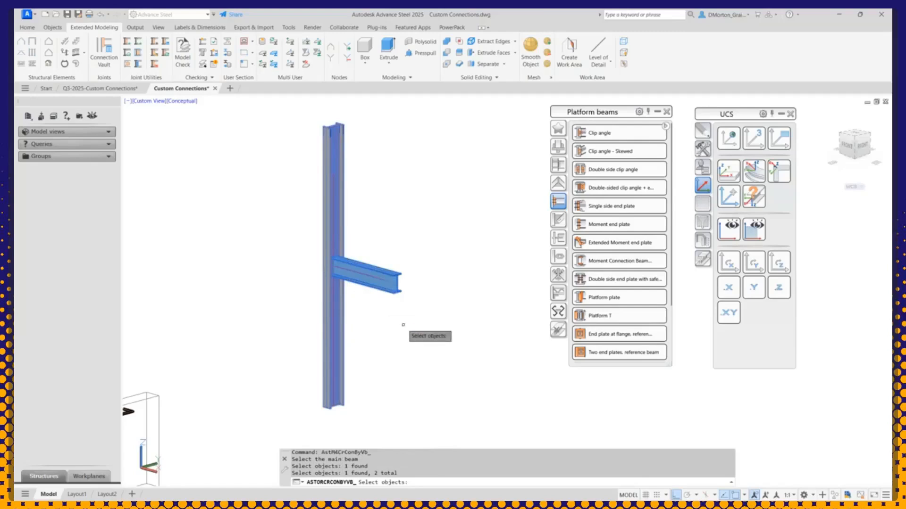
{"action": "key", "text": "Return"}
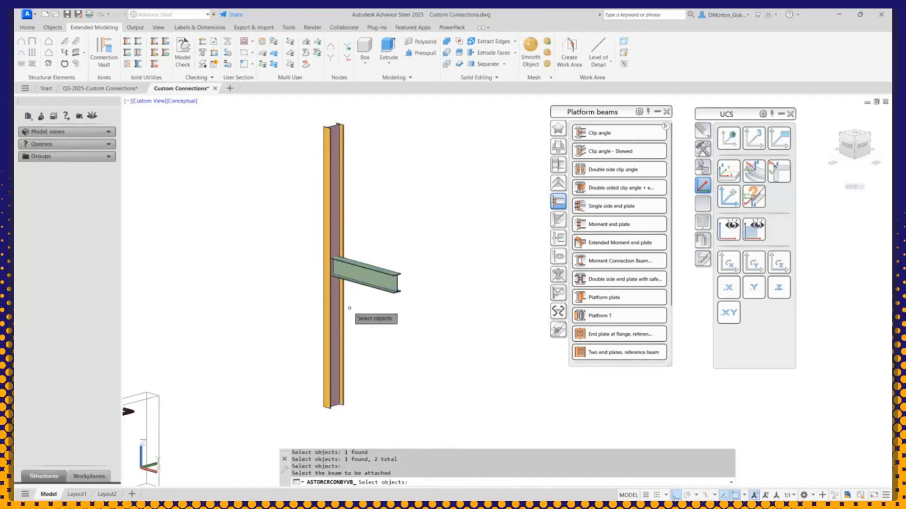
- Create a clip angle connection with the column as main beam and the I-beam as the attached beam
{"action": "left_click", "coordinate": [599, 133]}
{"action": "left_click", "coordinate": [333, 226]}
{"action": "key", "text": "Return"}
{"action": "left_click", "coordinate": [373, 267]}
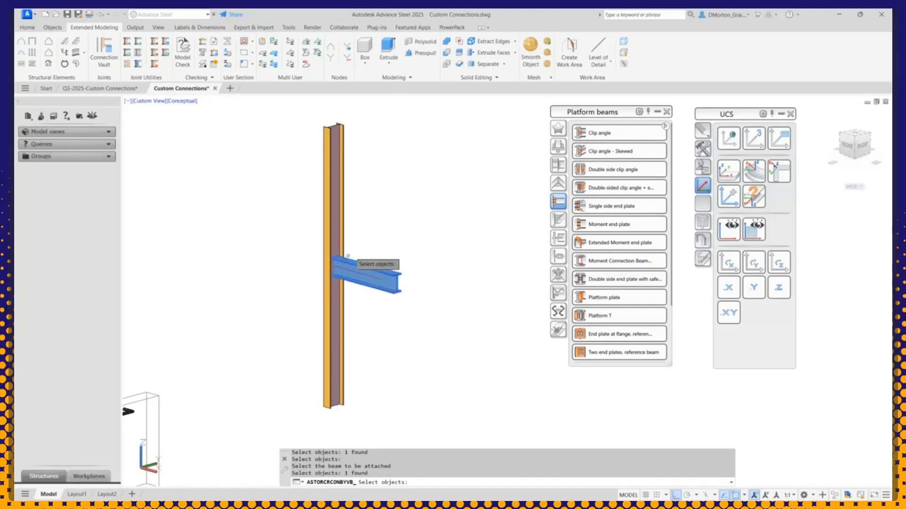
{"action": "key", "text": "Return"}
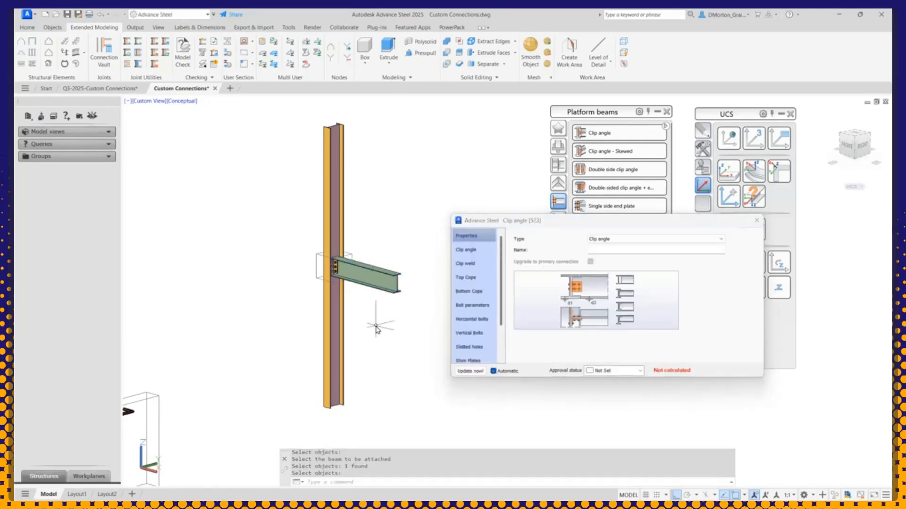
{"action": "scroll", "coordinate": [341, 265], "scroll_direction": "up", "scroll_amount": 4}
{"action": "scroll", "coordinate": [341, 266], "scroll_direction": "down", "scroll_amount": 5}
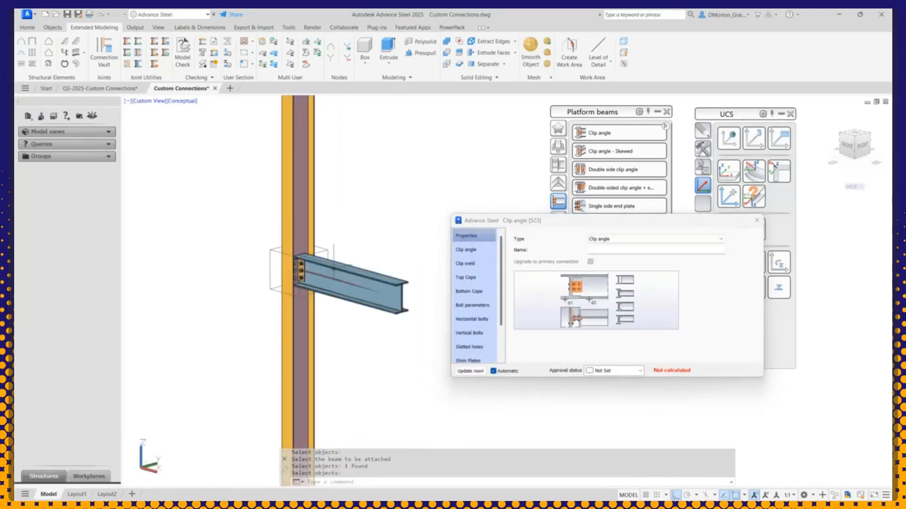
{"action": "left_click_drag", "start_coordinate": [598, 224], "coordinate": [351, 273]}
{"action": "left_click", "coordinate": [509, 270]}
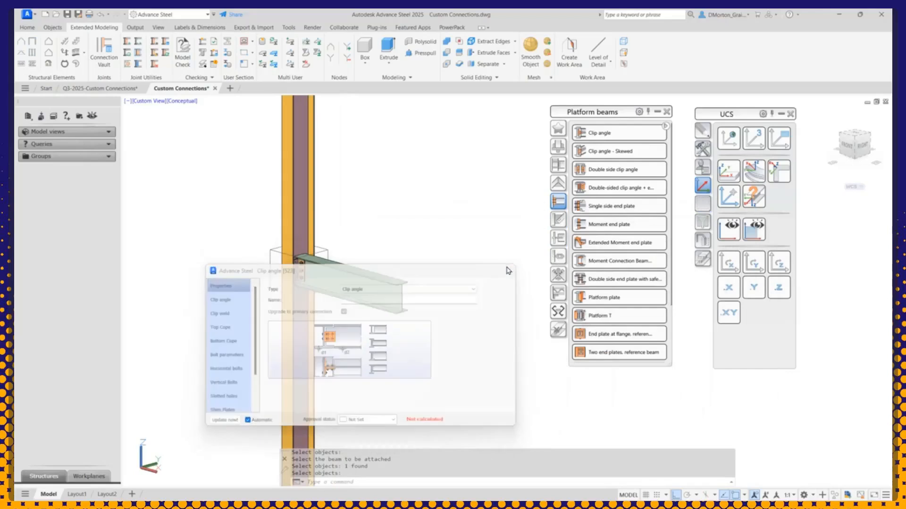
- Add a column-to-beam seated beam connection with the column as main beam and the I-beam as secondary beam
{"action": "left_click", "coordinate": [565, 167]}
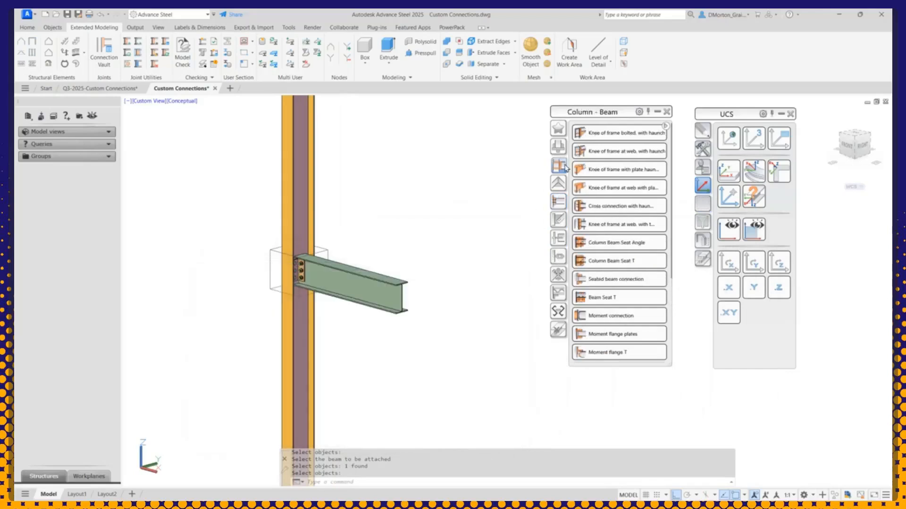
{"action": "left_click", "coordinate": [588, 280]}
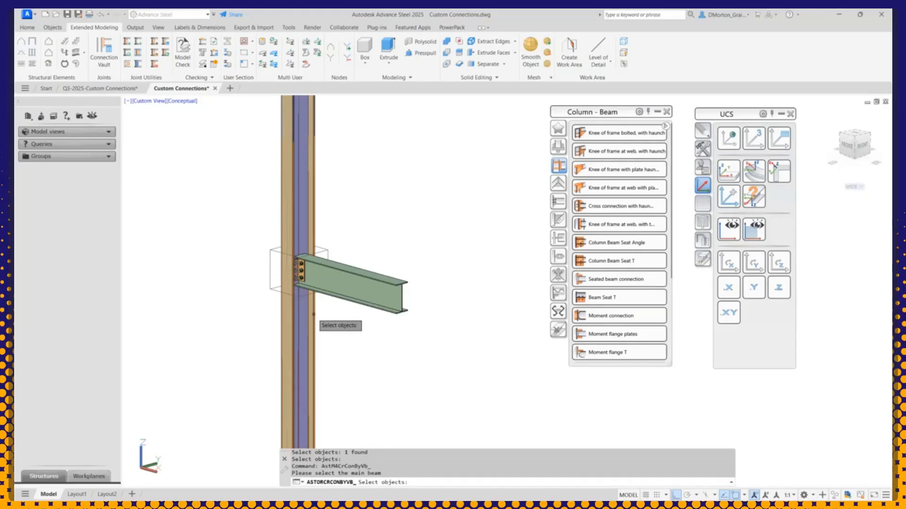
{"action": "left_click", "coordinate": [313, 314]}
{"action": "key", "text": "Return"}
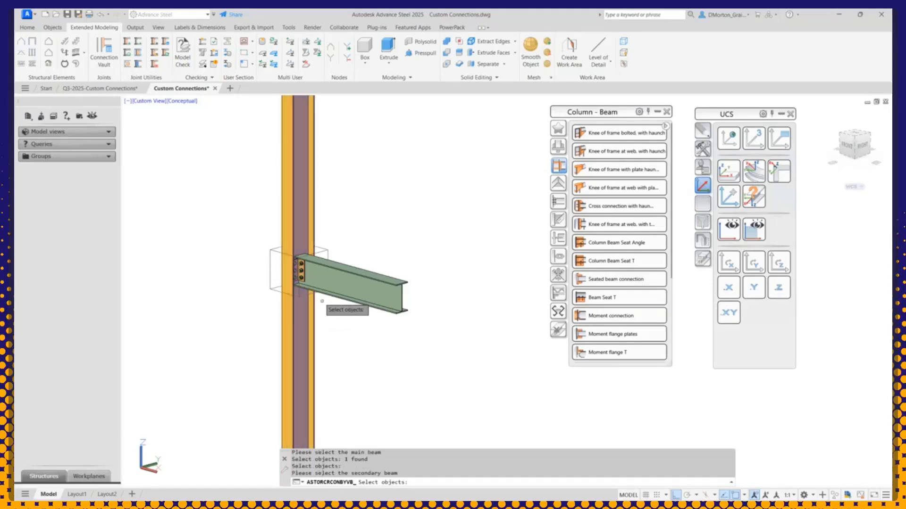
{"action": "left_click", "coordinate": [321, 296]}
{"action": "key", "text": "Return"}
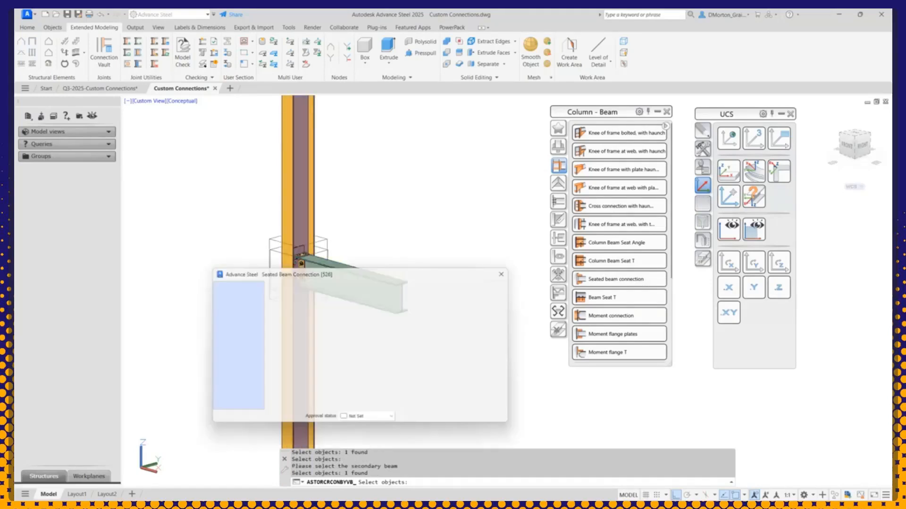
{"action": "left_click_drag", "start_coordinate": [291, 271], "coordinate": [483, 239]}
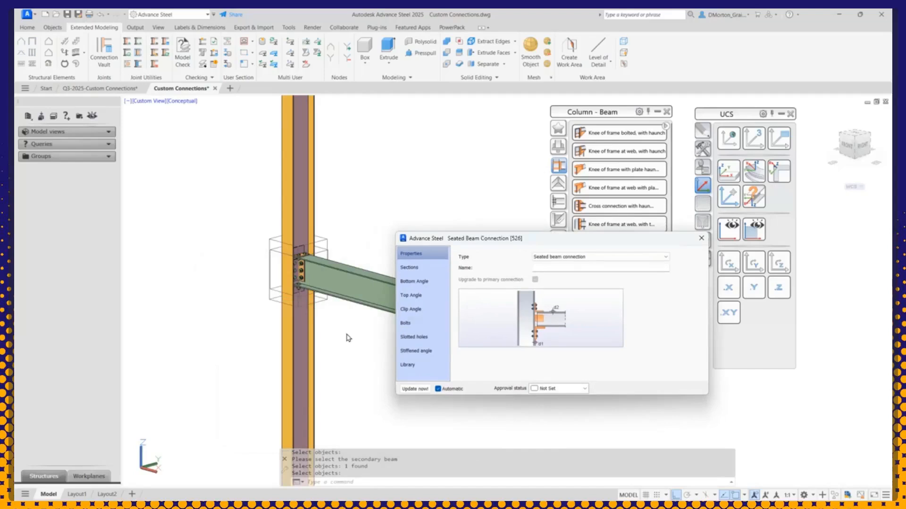
- Set Welded at member to Secondary for both the bottom angle and the top angle of the seated beam connection
{"action": "scroll", "coordinate": [304, 293], "scroll_direction": "up", "scroll_amount": 5}
{"action": "scroll", "coordinate": [302, 291], "scroll_direction": "up", "scroll_amount": 3}
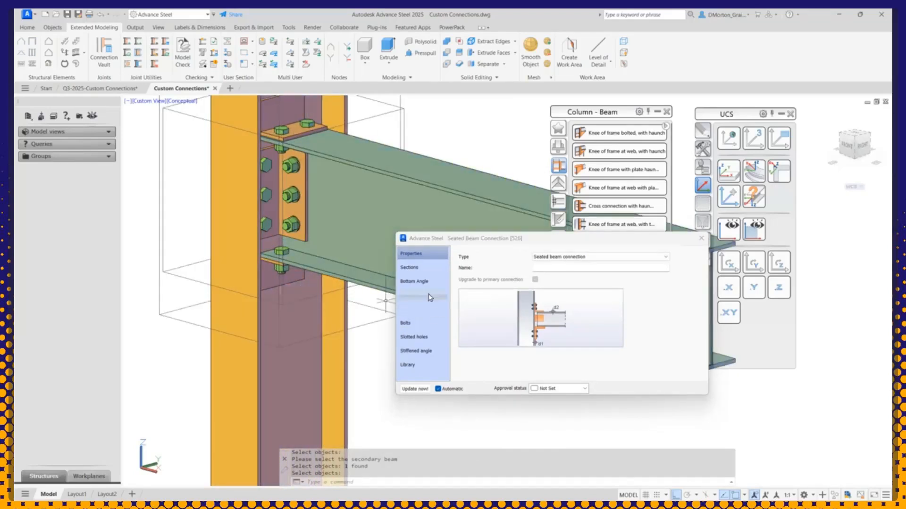
{"action": "left_click", "coordinate": [415, 281]}
{"action": "left_click", "coordinate": [560, 257]}
{"action": "left_click", "coordinate": [557, 265]}
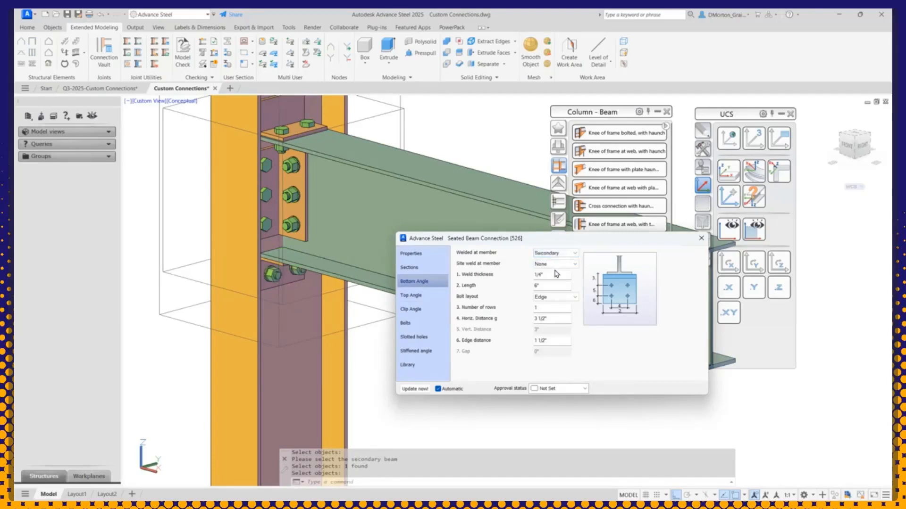
{"action": "left_click", "coordinate": [443, 294]}
{"action": "left_click", "coordinate": [554, 254]}
{"action": "left_click", "coordinate": [550, 266]}
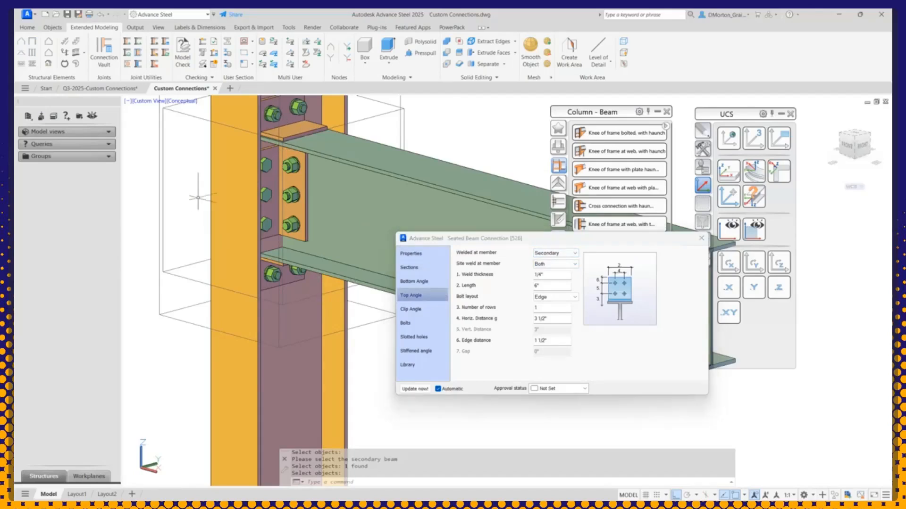
{"action": "scroll", "coordinate": [199, 188], "scroll_direction": "down", "scroll_amount": 2}
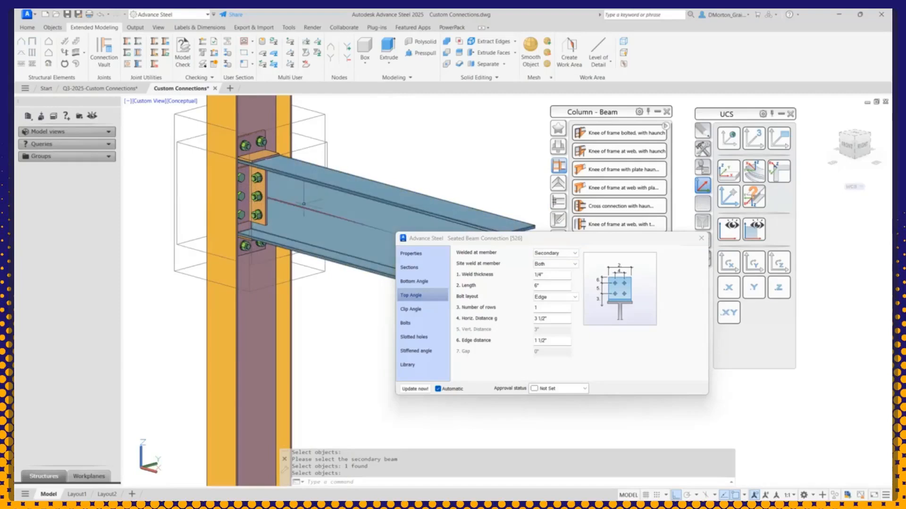
- Close the seated beam connection's properties and view the column-to-beam joint from the front
{"action": "left_click_drag", "start_coordinate": [515, 248], "coordinate": [369, 278]}
{"action": "left_click", "coordinate": [553, 270]}
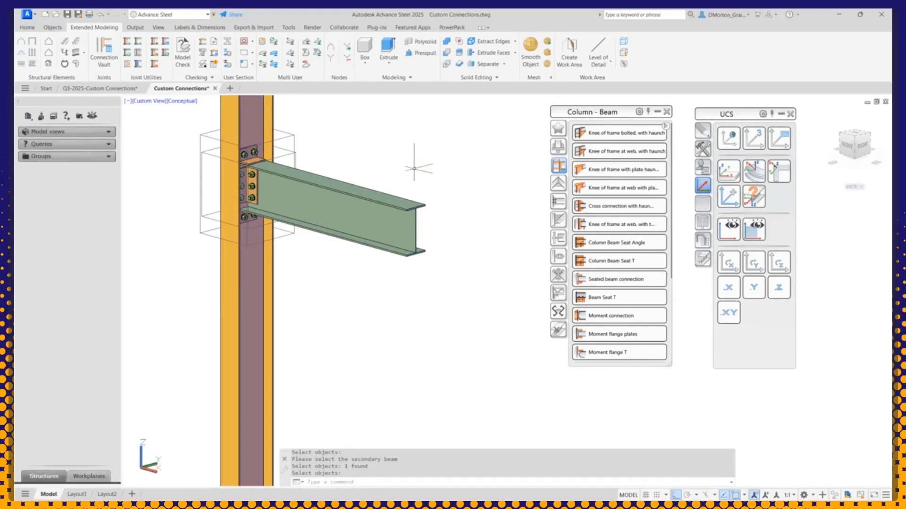
{"action": "left_click", "coordinate": [846, 149]}
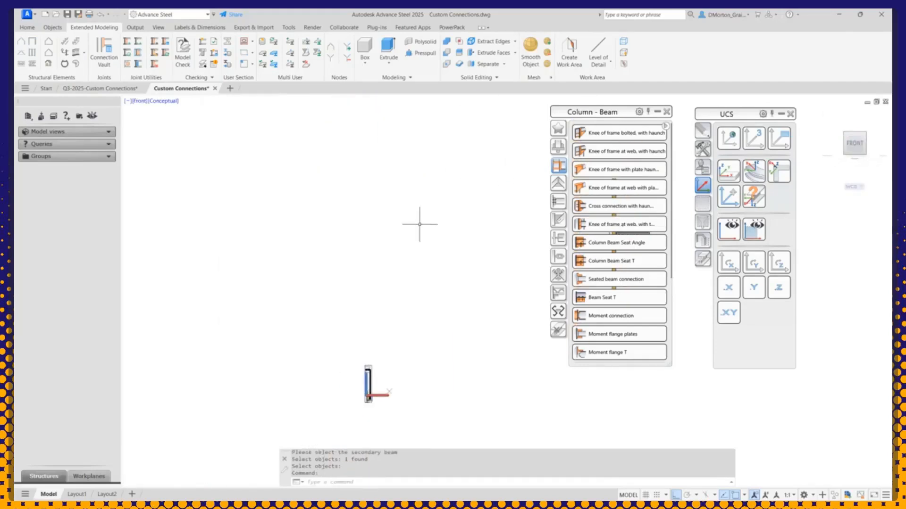
{"action": "middle_click_drag", "start_coordinate": [492, 233], "coordinate": [405, 252]}
{"action": "scroll", "coordinate": [406, 258], "scroll_direction": "up", "scroll_amount": 10}
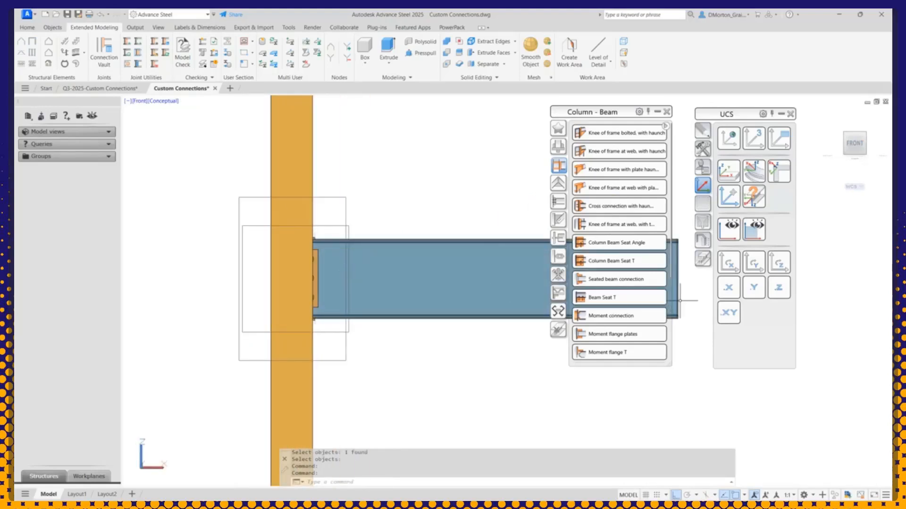
{"action": "left_click", "coordinate": [703, 258]}
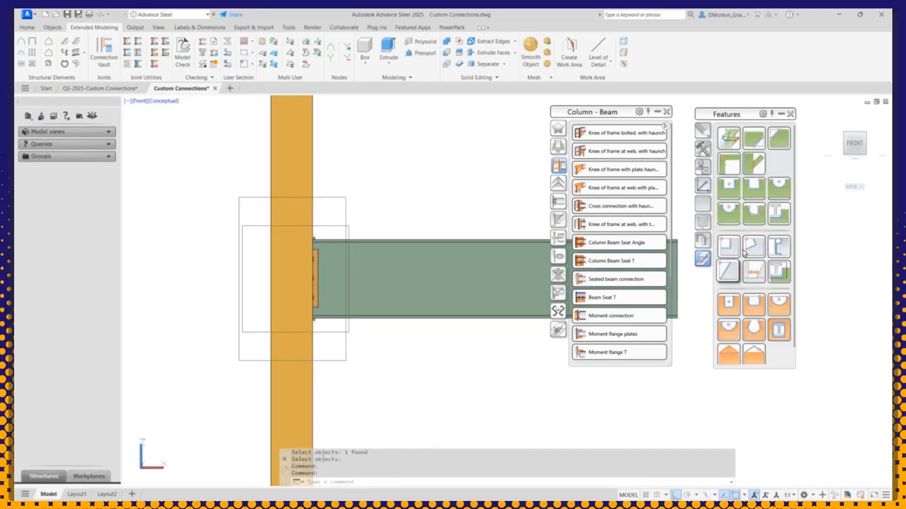
{"action": "left_click", "coordinate": [778, 191]}
{"action": "left_click", "coordinate": [486, 278]}
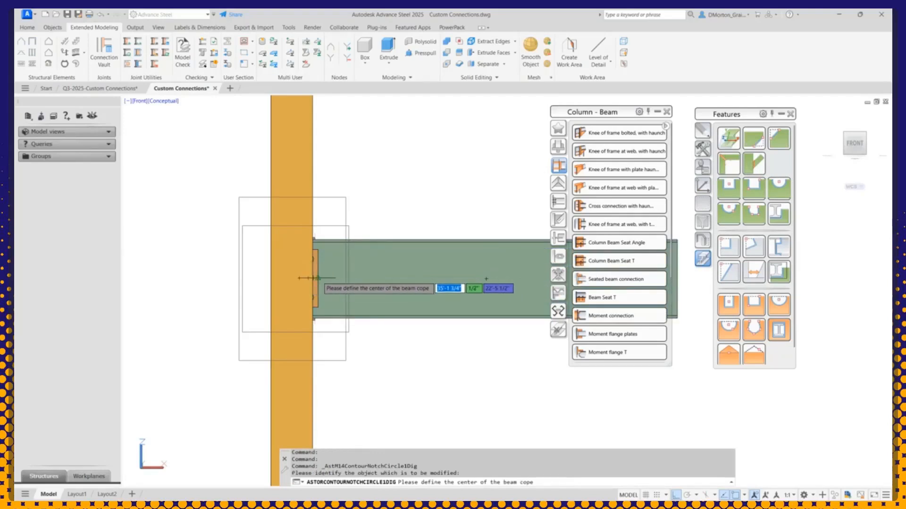
{"action": "scroll", "coordinate": [349, 281], "scroll_direction": "up", "scroll_amount": 2}
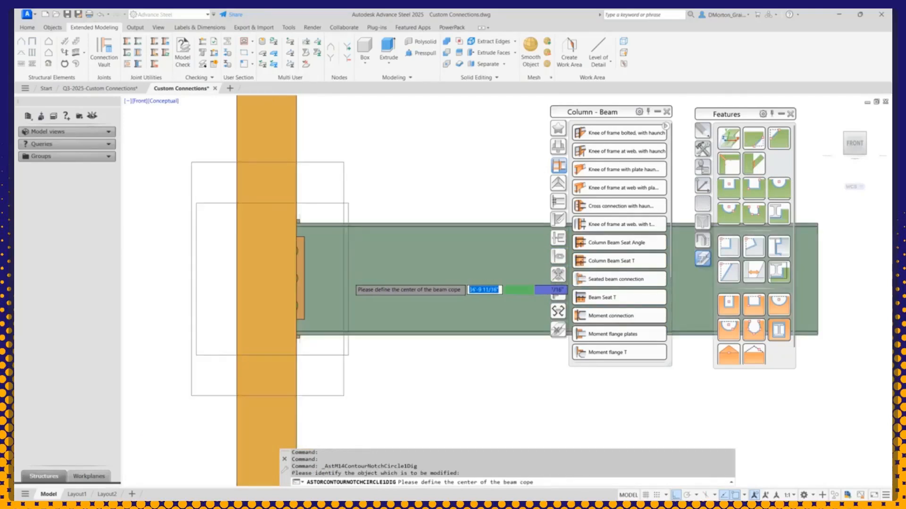
{"action": "scroll", "coordinate": [349, 279], "scroll_direction": "up", "scroll_amount": 3}
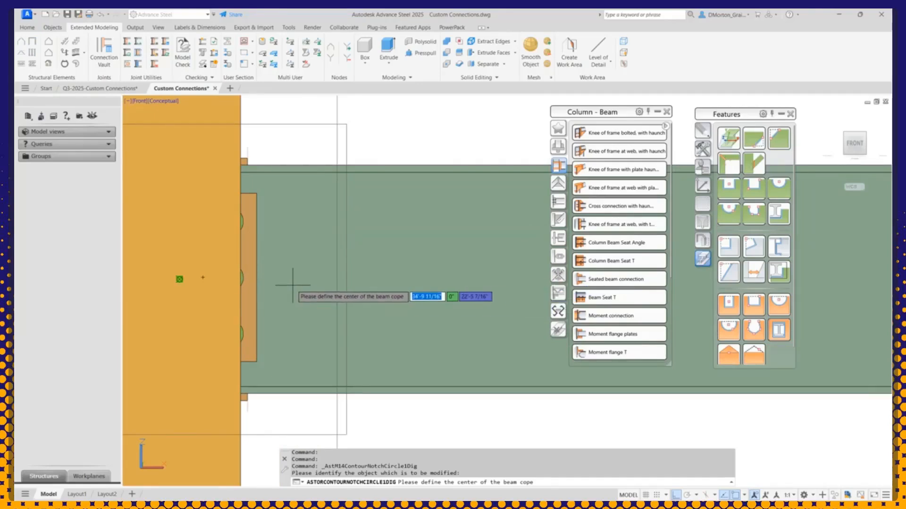
{"action": "key", "text": "Escape"}
- Switch the model's visual style from Conceptual to 2D Wireframe
{"action": "scroll", "coordinate": [292, 278], "scroll_direction": "down", "scroll_amount": 4}
{"action": "left_click", "coordinate": [169, 102]}
{"action": "left_click", "coordinate": [191, 125]}
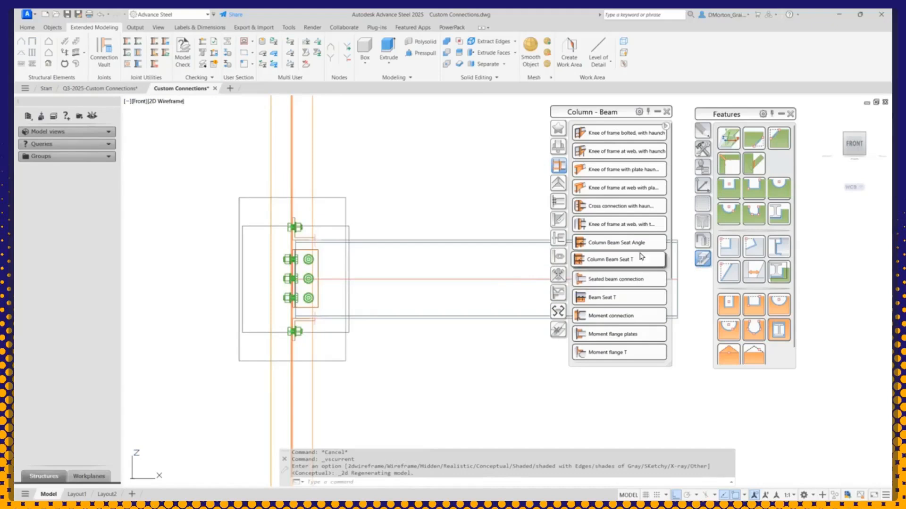
{"action": "left_click", "coordinate": [779, 188]}
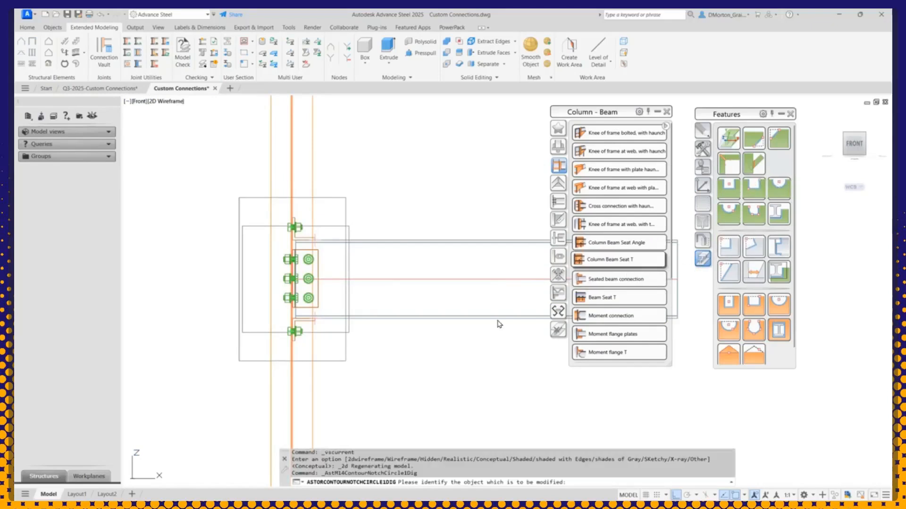
{"action": "left_click", "coordinate": [388, 318]}
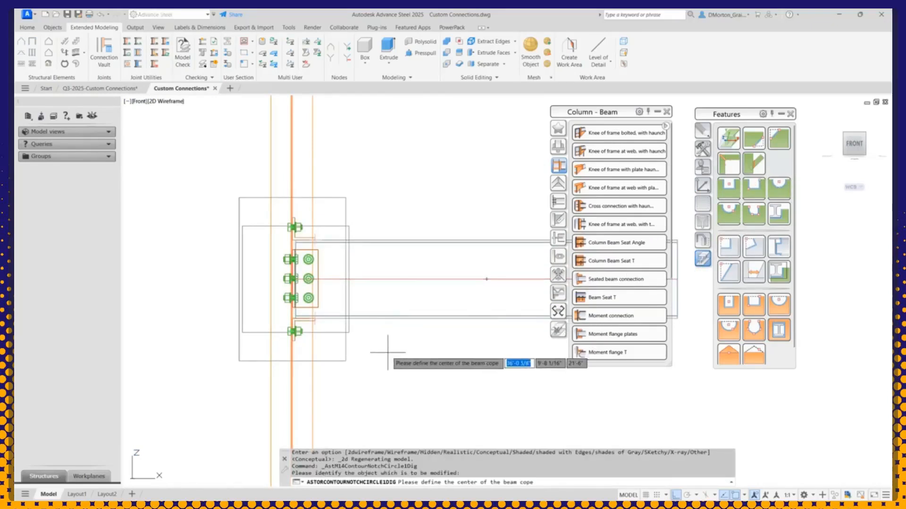
{"action": "scroll", "coordinate": [321, 278], "scroll_direction": "up", "scroll_amount": 5}
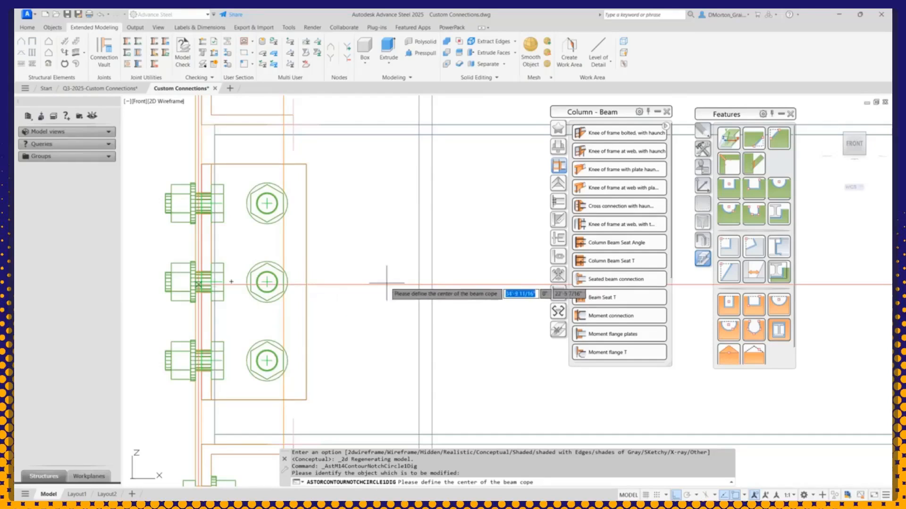
{"action": "scroll", "coordinate": [356, 284], "scroll_direction": "down", "scroll_amount": 2}
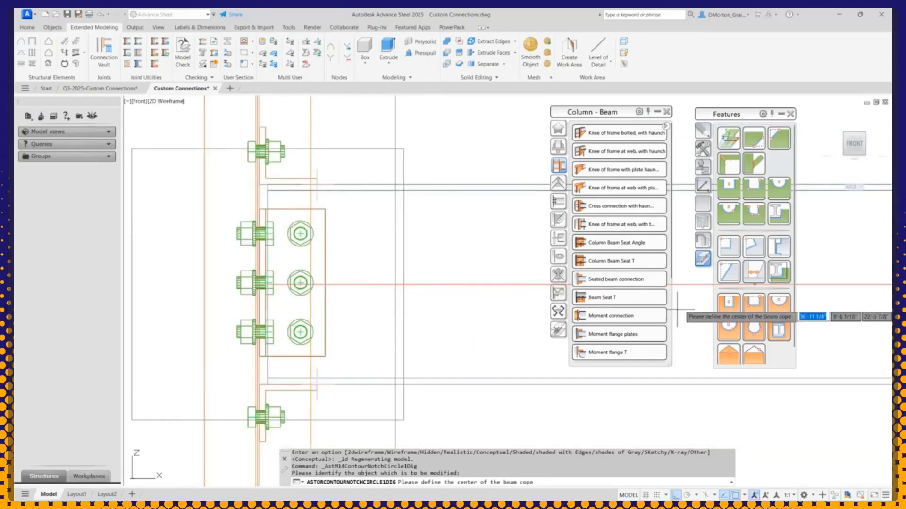
{"action": "key", "text": "Escape"}
{"action": "scroll", "coordinate": [314, 277], "scroll_direction": "down", "scroll_amount": 2}
{"action": "type", "text": "l"}
{"action": "key", "text": "Return"}
{"action": "left_click", "coordinate": [308, 279]}
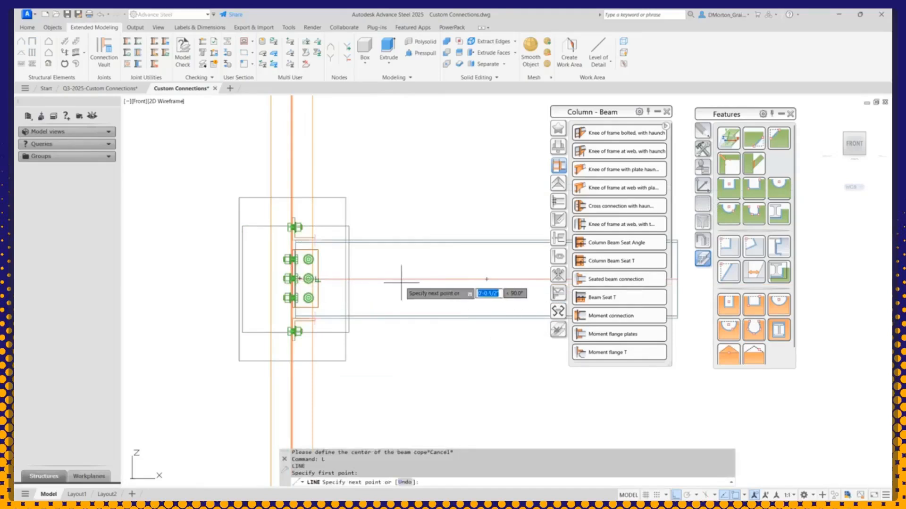
{"action": "key", "text": "Escape"}
- Rotate the UCS about the X axis and cut a circular contour in the beam web on the centreline, just beyond the clip angle
{"action": "left_click", "coordinate": [704, 186]}
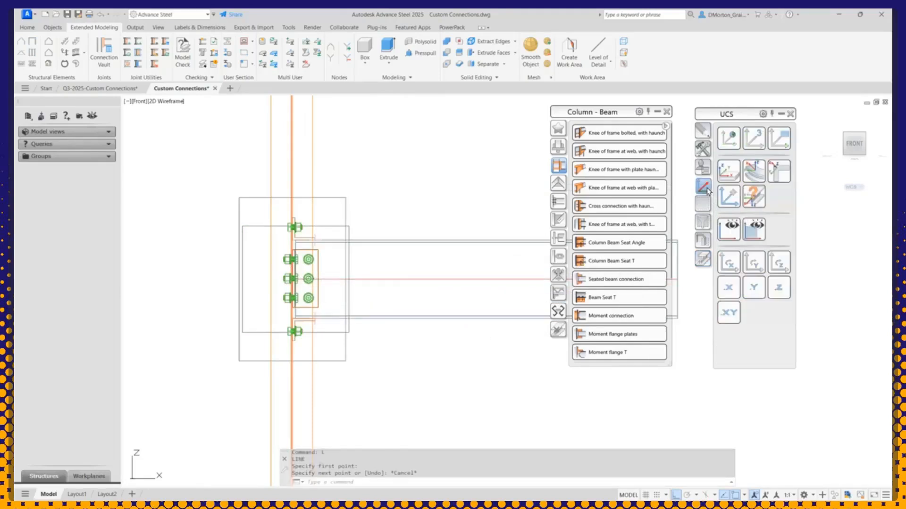
{"action": "left_click", "coordinate": [734, 268]}
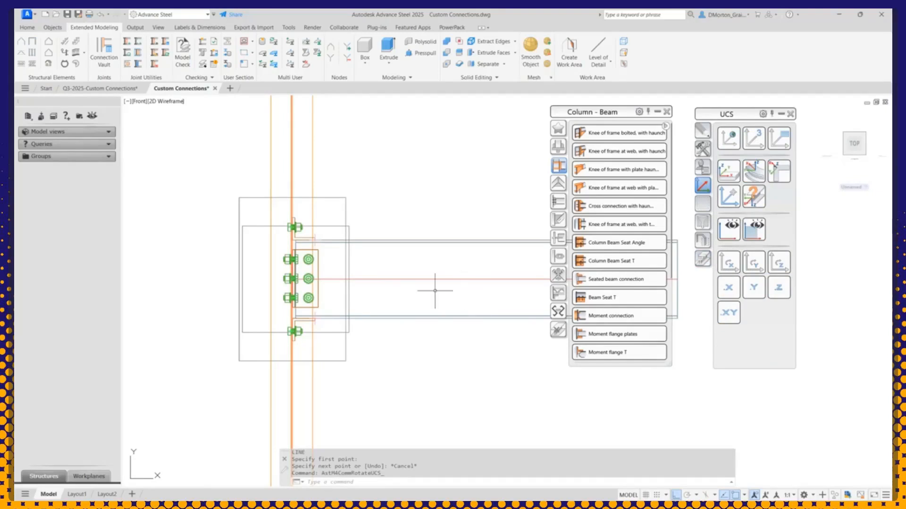
{"action": "left_click", "coordinate": [702, 258]}
{"action": "left_click", "coordinate": [750, 246]}
{"action": "left_click", "coordinate": [330, 242]}
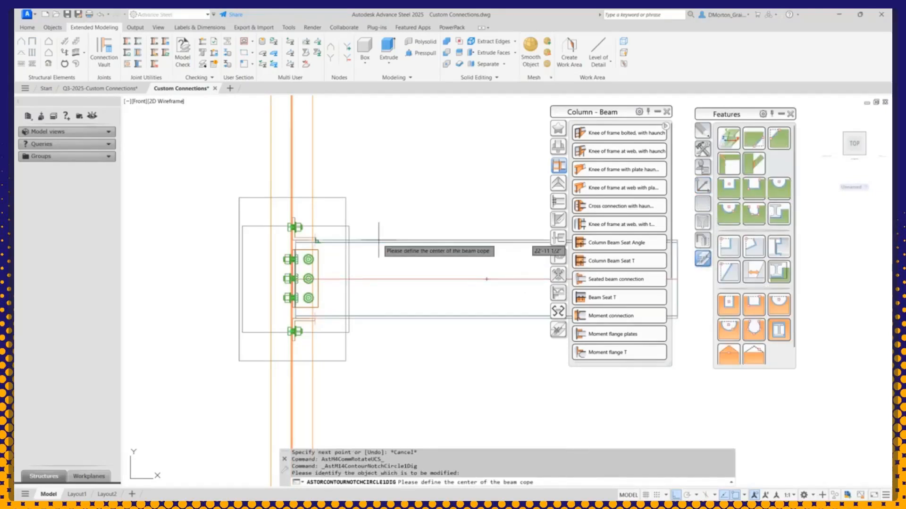
{"action": "scroll", "coordinate": [363, 286], "scroll_direction": "up", "scroll_amount": 5}
{"action": "scroll", "coordinate": [300, 279], "scroll_direction": "up", "scroll_amount": 2}
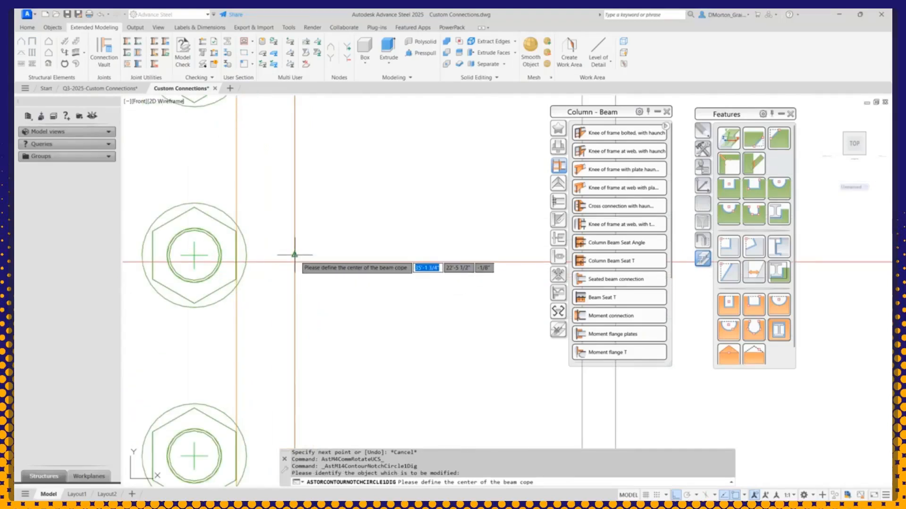
{"action": "left_click", "coordinate": [434, 255]}
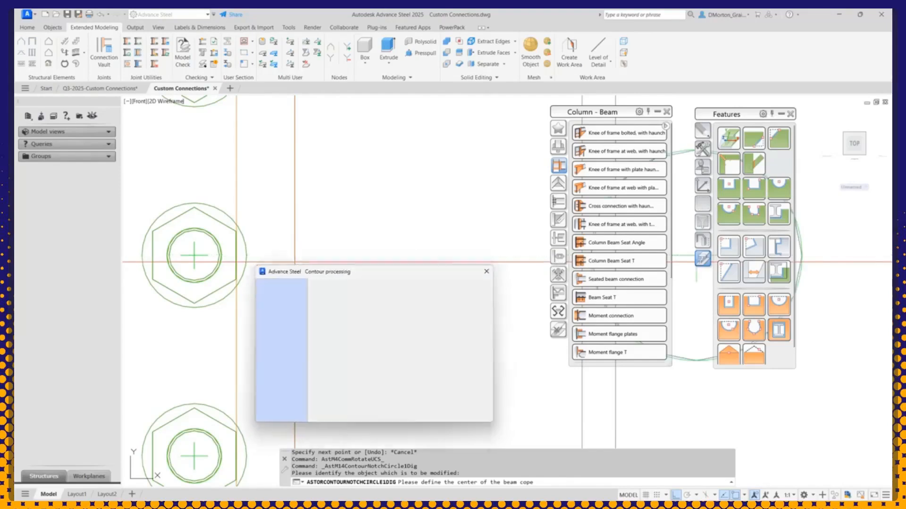
{"action": "key", "text": "Return"}
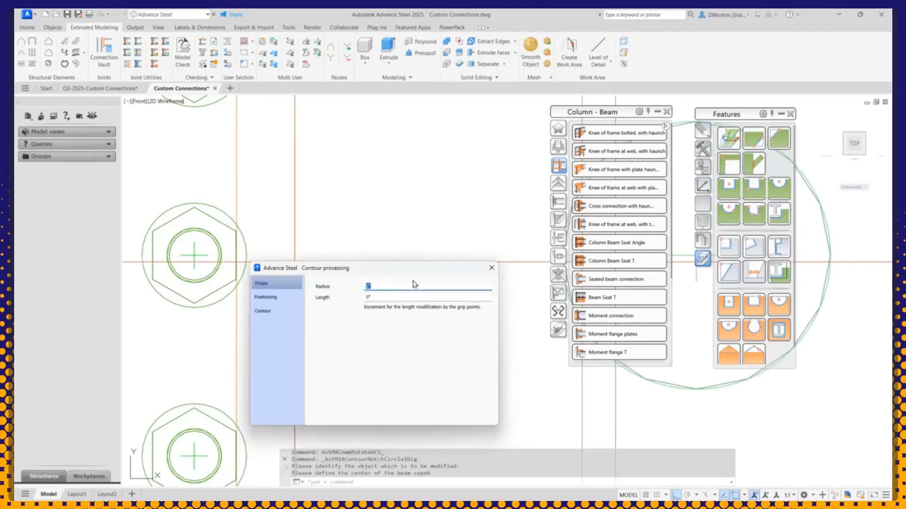
{"action": "left_click", "coordinate": [491, 267]}
{"action": "scroll", "coordinate": [485, 263], "scroll_direction": "down", "scroll_amount": 5}
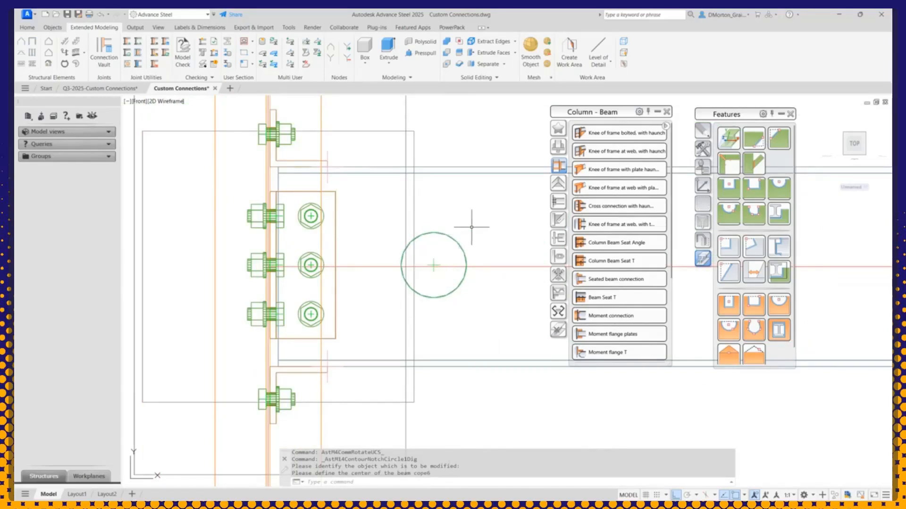
- Create straight corner cuts on both corners of the top flange at the beam's free end
{"action": "middle_click_drag", "start_coordinate": [464, 229], "coordinate": [390, 270], "text": "shift"}
{"action": "scroll", "coordinate": [256, 215], "scroll_direction": "down", "scroll_amount": 4}
{"action": "scroll", "coordinate": [397, 239], "scroll_direction": "up", "scroll_amount": 6}
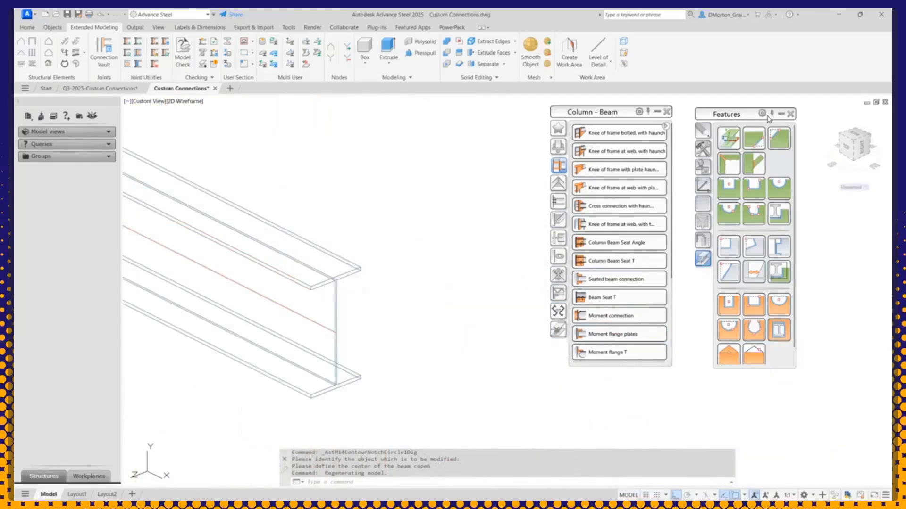
{"action": "left_click", "coordinate": [777, 136]}
{"action": "left_click", "coordinate": [369, 266]}
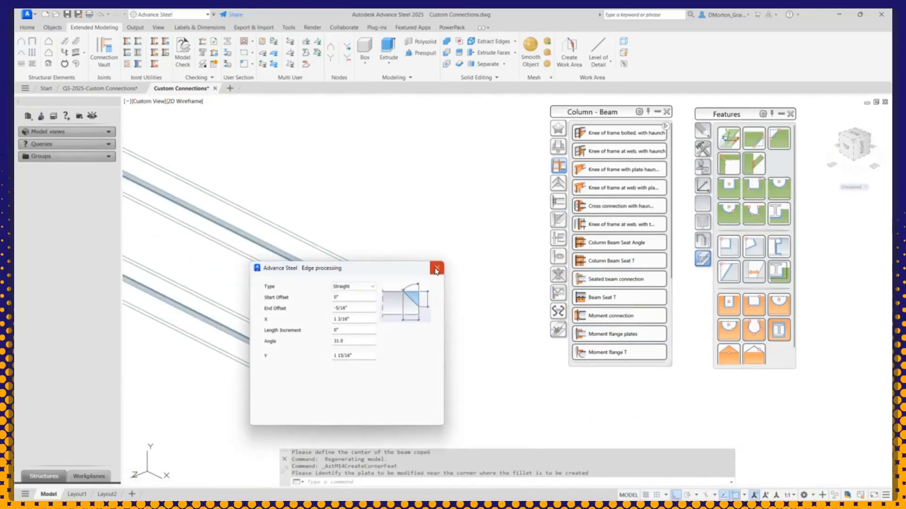
{"action": "left_click", "coordinate": [436, 269]}
{"action": "left_click", "coordinate": [777, 137]}
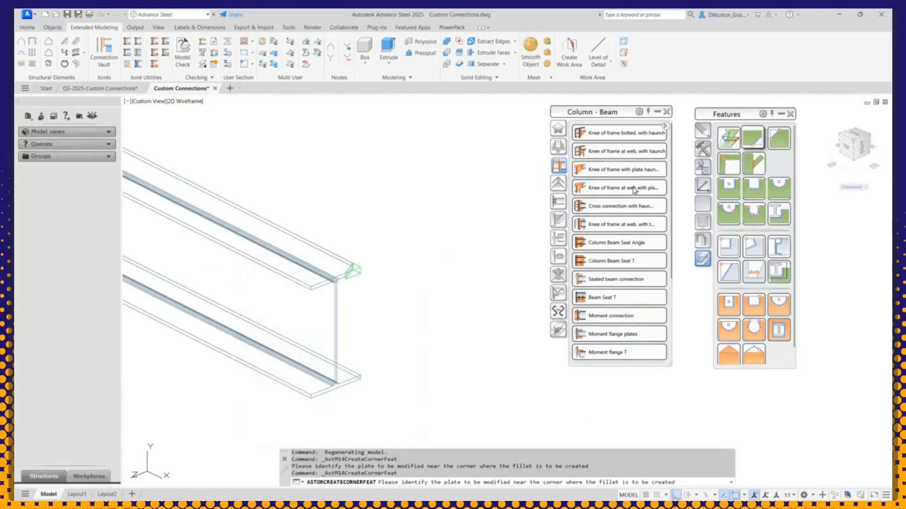
{"action": "left_click", "coordinate": [313, 287]}
{"action": "left_click", "coordinate": [436, 270]}
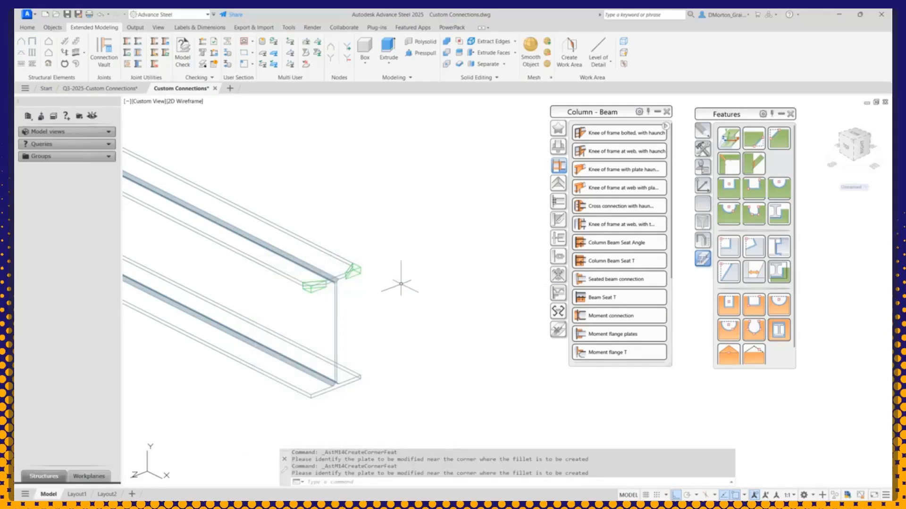
- Move the UCS origin to the lower outer corner of the bottom flange at the beam's free end
{"action": "scroll", "coordinate": [430, 257], "scroll_direction": "down", "scroll_amount": 2}
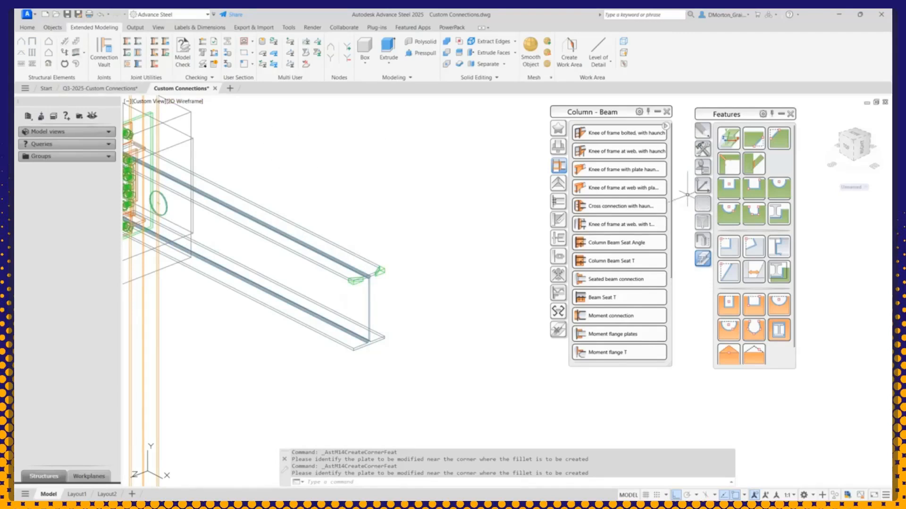
{"action": "left_click", "coordinate": [703, 186]}
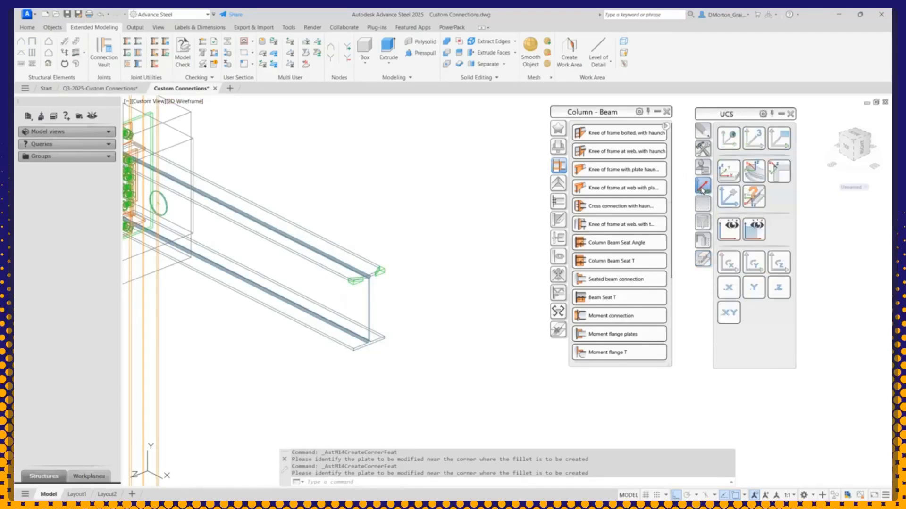
{"action": "left_click", "coordinate": [728, 195]}
{"action": "scroll", "coordinate": [325, 351], "scroll_direction": "up", "scroll_amount": 4}
{"action": "left_click", "coordinate": [409, 336]}
{"action": "scroll", "coordinate": [409, 337], "scroll_direction": "up", "scroll_amount": 2}
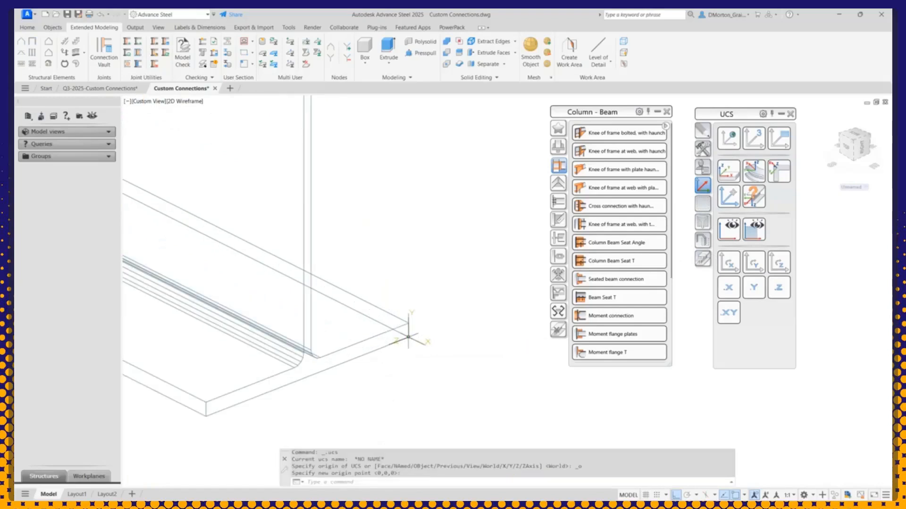
- Reset the UCS to World and place its origin at the bottom flange's lower outer corner at the free end
{"action": "left_click", "coordinate": [728, 140]}
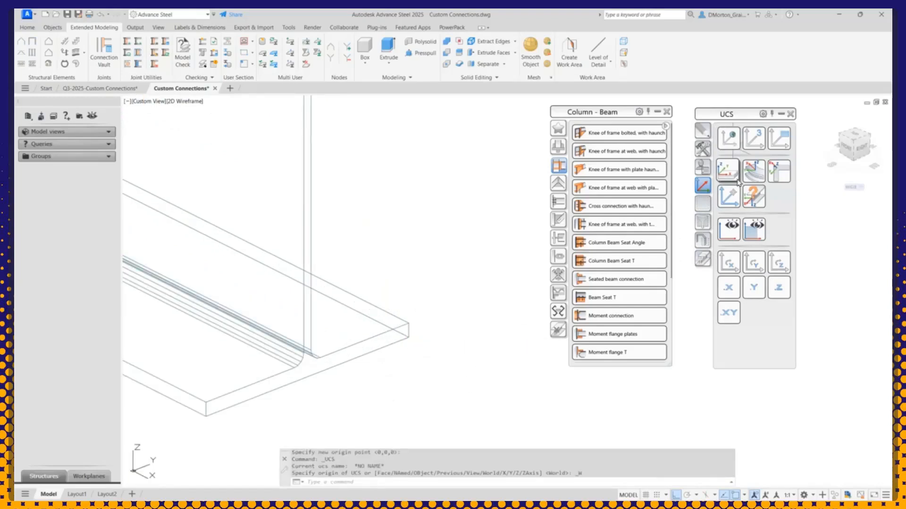
{"action": "left_click", "coordinate": [728, 195]}
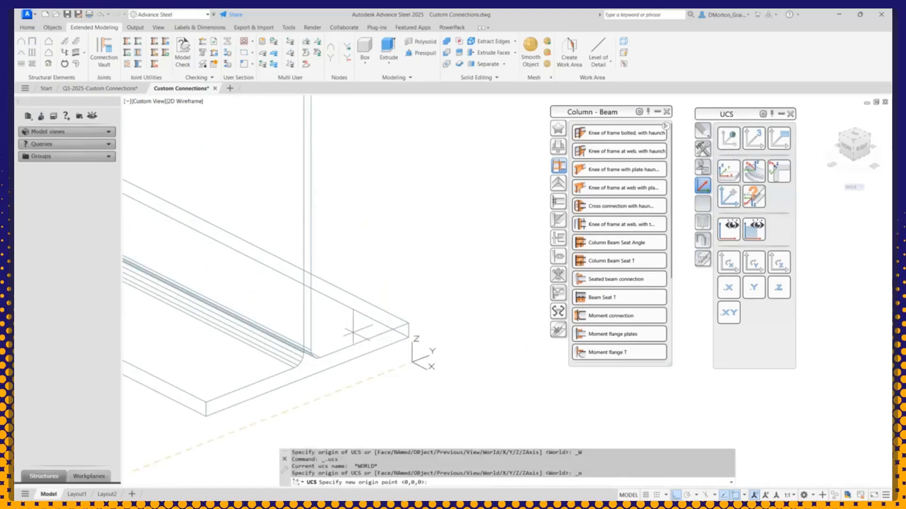
{"action": "left_click", "coordinate": [409, 336]}
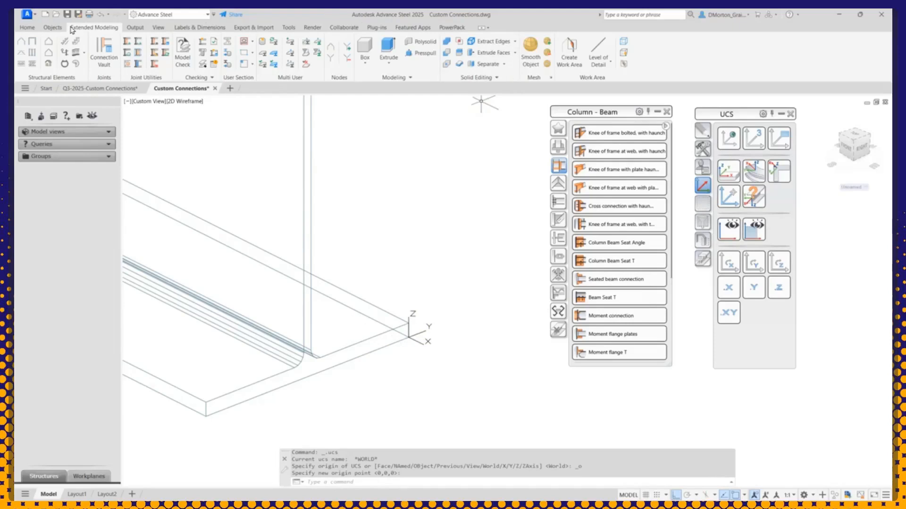
- Create a rectangular plate by diagonal from the bottom flange's lower free-end corner opposite the UCS origin to a nearest point on its far edge
{"action": "left_click", "coordinate": [52, 28]}
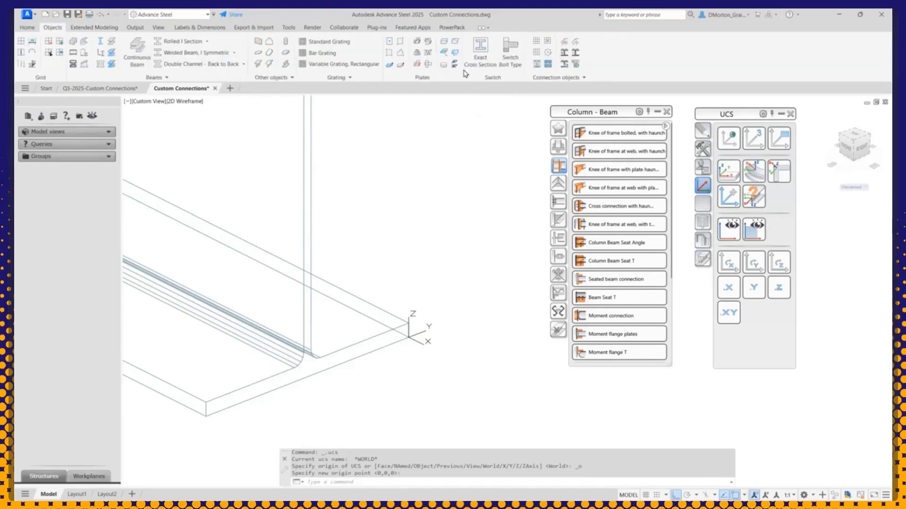
{"action": "left_click", "coordinate": [400, 65]}
{"action": "left_click", "coordinate": [205, 416]}
{"action": "scroll", "coordinate": [354, 415], "scroll_direction": "down", "scroll_amount": 2}
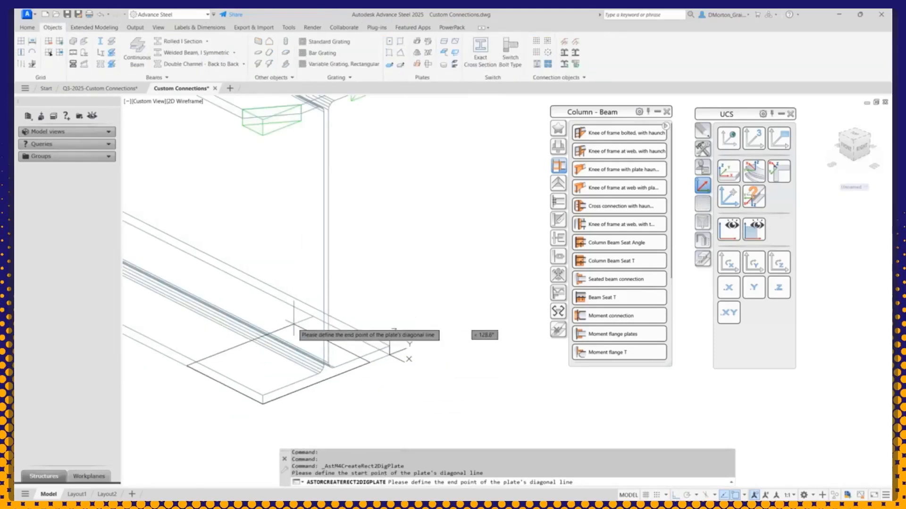
{"action": "right_click", "coordinate": [258, 291], "text": "shift"}
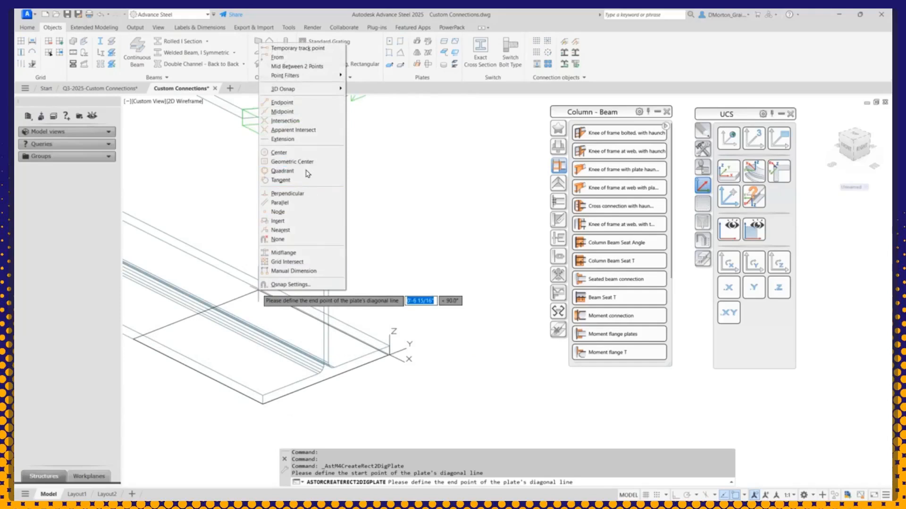
{"action": "left_click", "coordinate": [288, 230]}
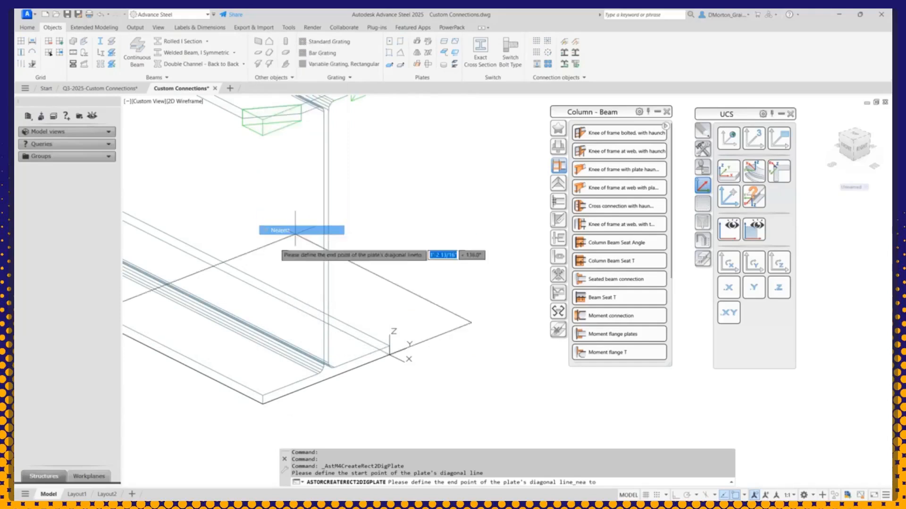
{"action": "left_click", "coordinate": [235, 277]}
- Set the new plate's justification to 0.00 so it sits beneath the bottom flange
{"action": "left_click", "coordinate": [289, 297]}
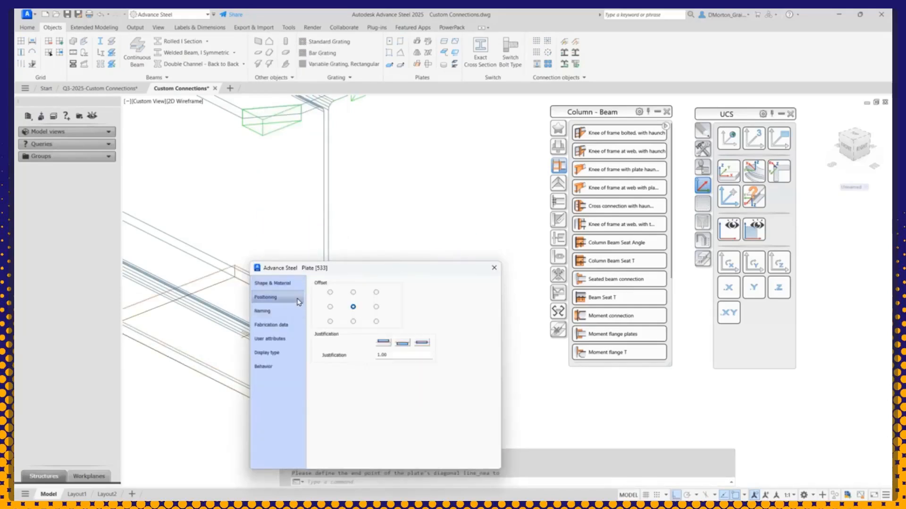
{"action": "left_click", "coordinate": [403, 343]}
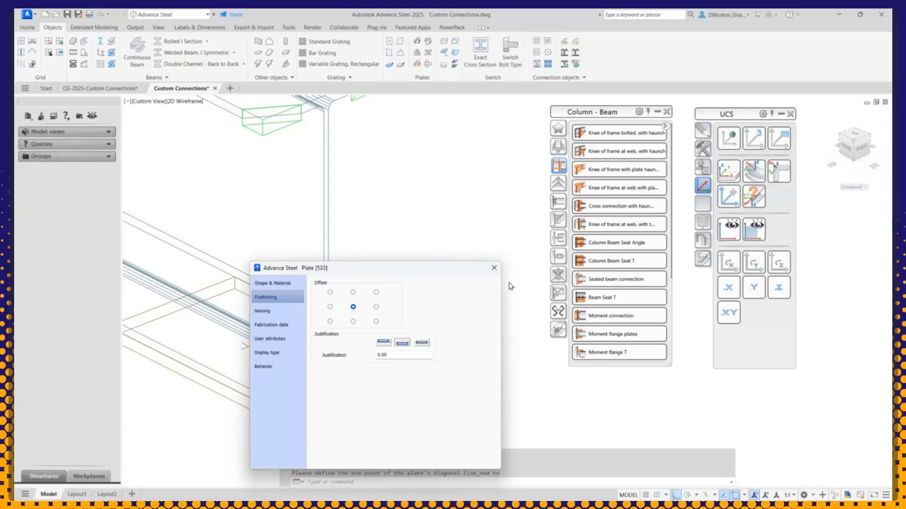
{"action": "left_click", "coordinate": [494, 269]}
- Connect the plate and the beam with a weld point at the web's base on the free end, keeping the default weld properties
{"action": "left_click", "coordinate": [566, 43]}
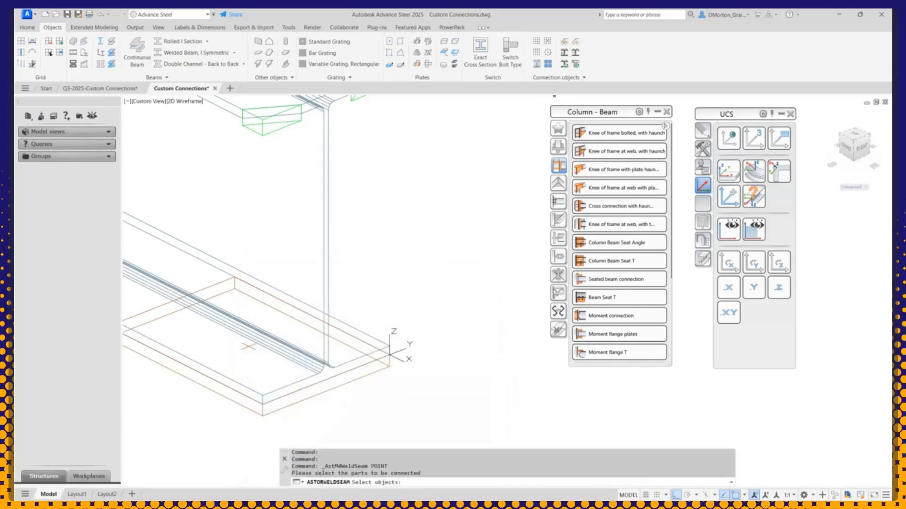
{"action": "left_click", "coordinate": [340, 403]}
{"action": "left_click", "coordinate": [315, 360]}
{"action": "key", "text": "Return"}
{"action": "left_click", "coordinate": [327, 367]}
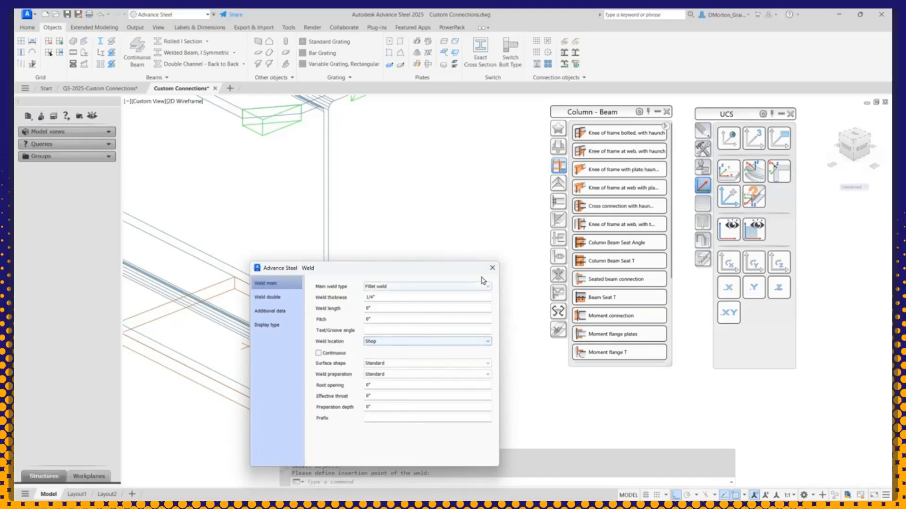
{"action": "left_click", "coordinate": [492, 268]}
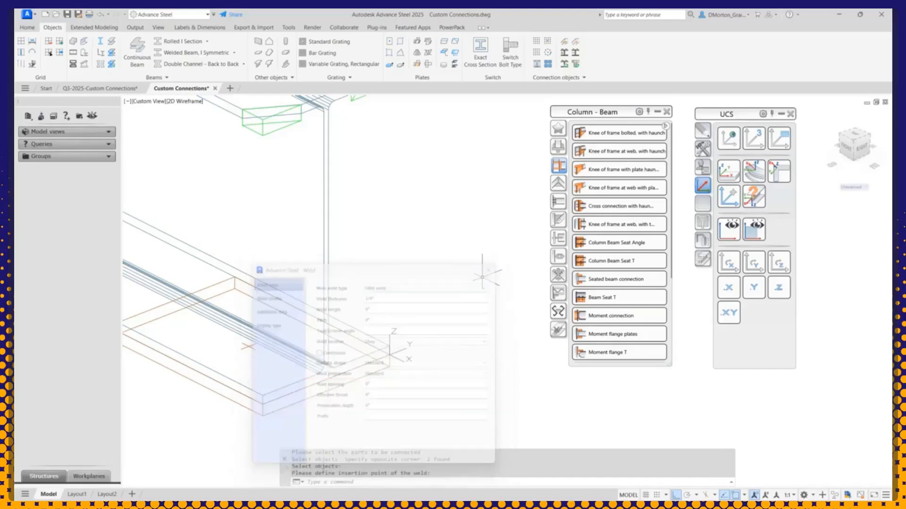
- Add a Plate on flange custom connection element to the beam, using a reference point at the top of its free end
{"action": "left_click", "coordinate": [702, 167]}
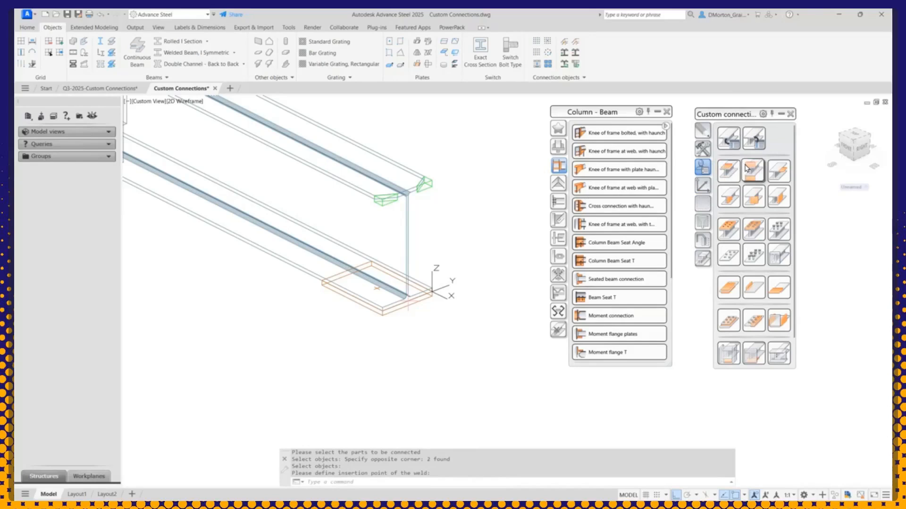
{"action": "left_click", "coordinate": [752, 177]}
{"action": "left_click", "coordinate": [407, 234]}
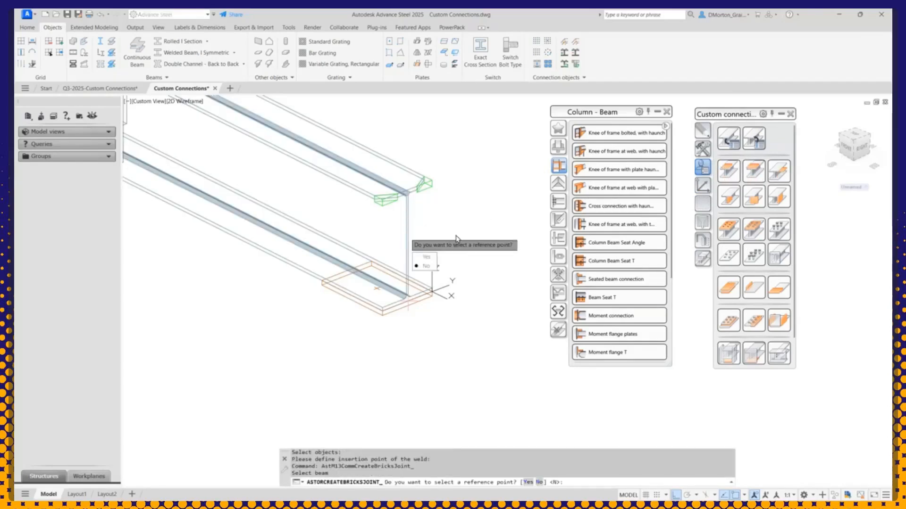
{"action": "left_click", "coordinate": [427, 257]}
{"action": "scroll", "coordinate": [406, 193], "scroll_direction": "up", "scroll_amount": 5}
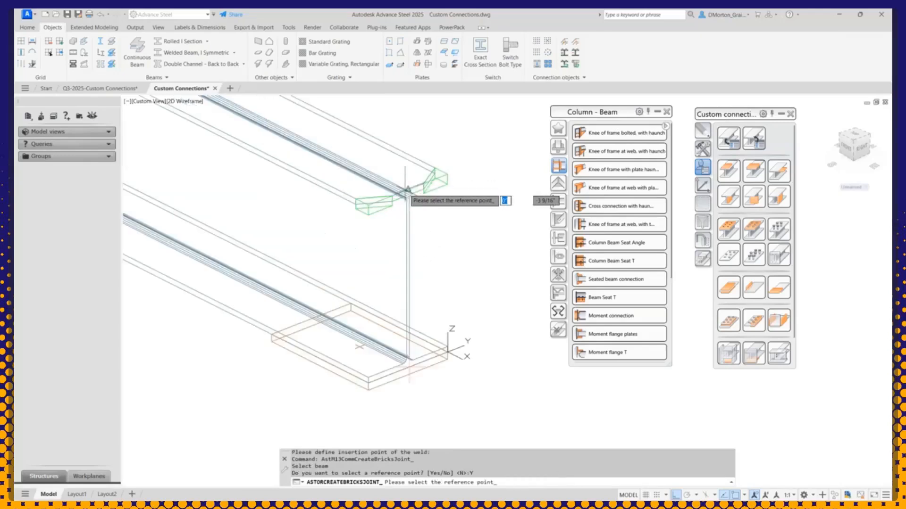
{"action": "left_click", "coordinate": [411, 188]}
{"action": "scroll", "coordinate": [398, 185], "scroll_direction": "down", "scroll_amount": 3}
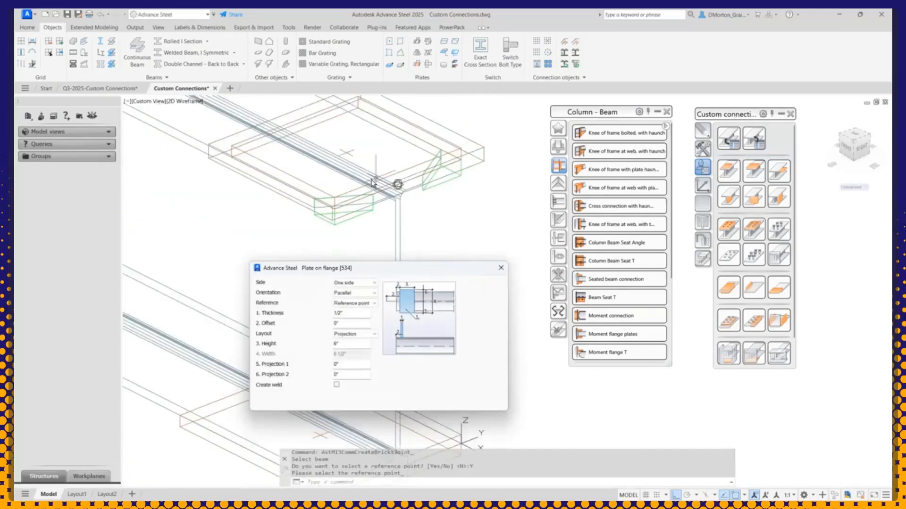
- Place the flange plate on the other side and set its offset to 12 inches
{"action": "left_click", "coordinate": [358, 283]}
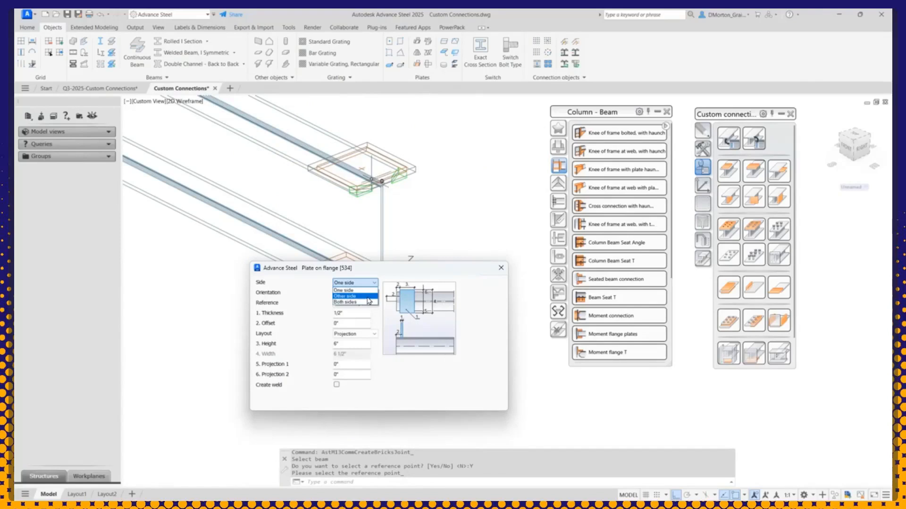
{"action": "left_click", "coordinate": [367, 296]}
{"action": "left_click_drag", "start_coordinate": [396, 268], "coordinate": [550, 239]}
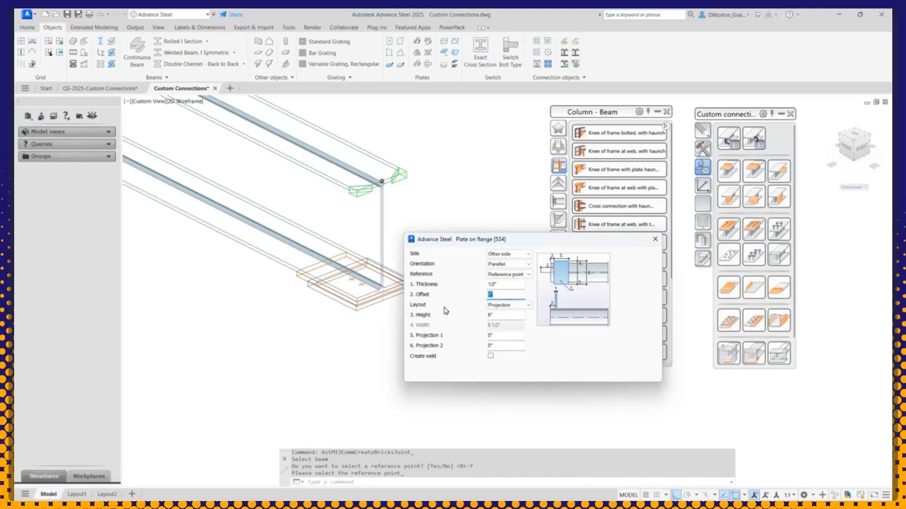
{"action": "type", "text": "8"}
{"action": "key", "text": "Return"}
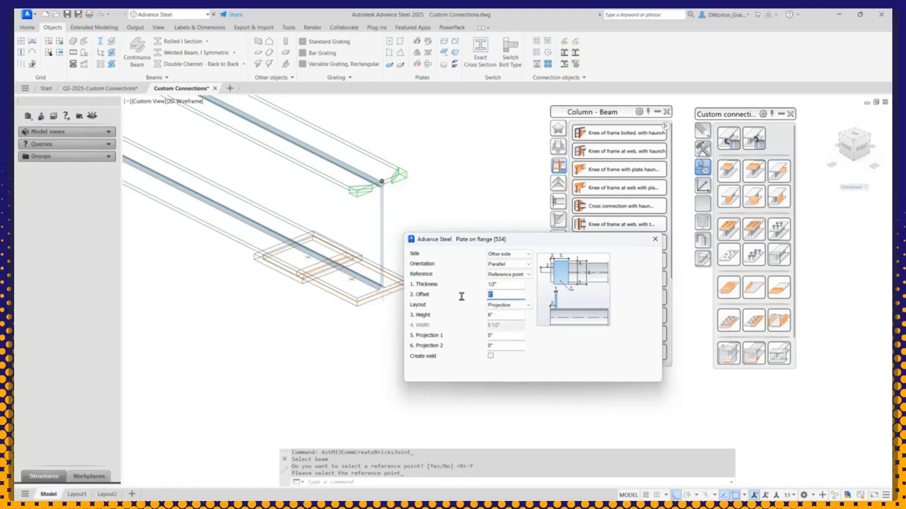
{"action": "type", "text": "12"}
{"action": "key", "text": "Return"}
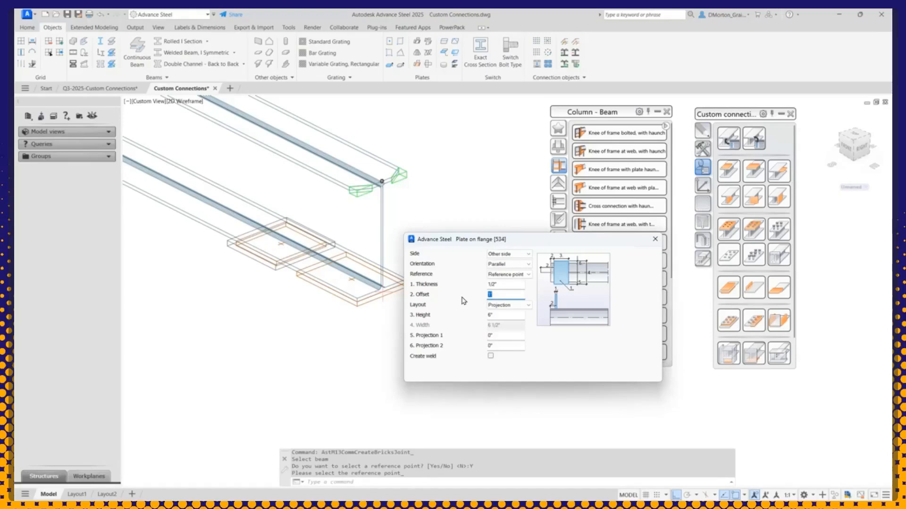
- Set the flange plate's height to 8 inches and finish its properties
{"action": "left_click", "coordinate": [503, 315]}
{"action": "type", "text": "8"}
{"action": "key", "text": "Return"}
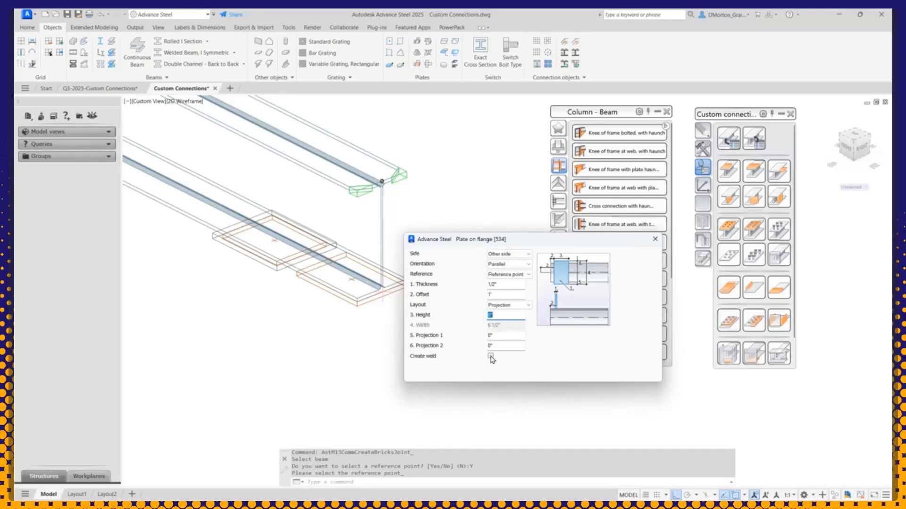
{"action": "left_click", "coordinate": [651, 243]}
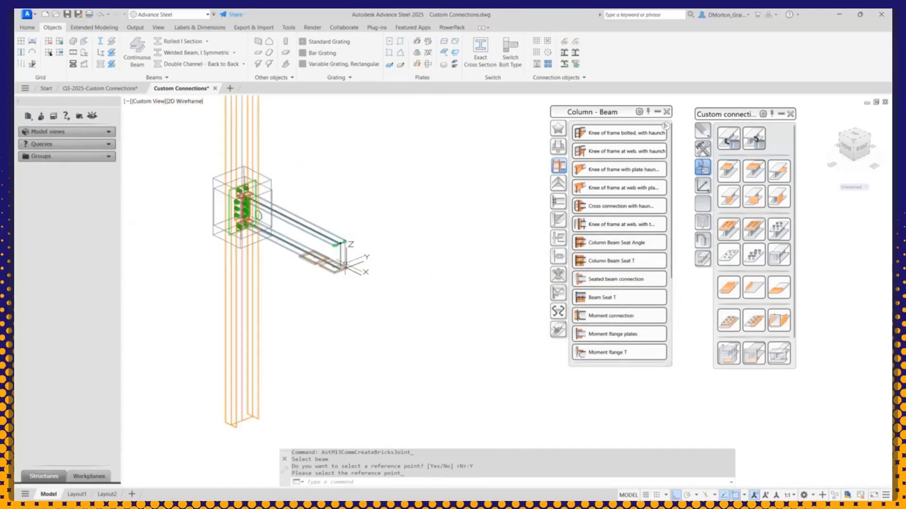
- Start a user connection template defined by 2 beams, with the column as first and the beam as second input
{"action": "scroll", "coordinate": [404, 370], "scroll_direction": "down", "scroll_amount": 5}
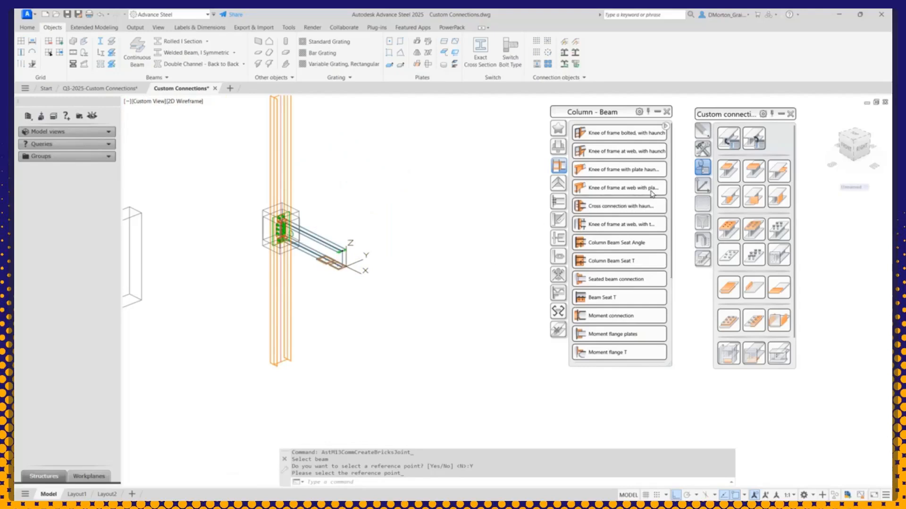
{"action": "left_click", "coordinate": [729, 137]}
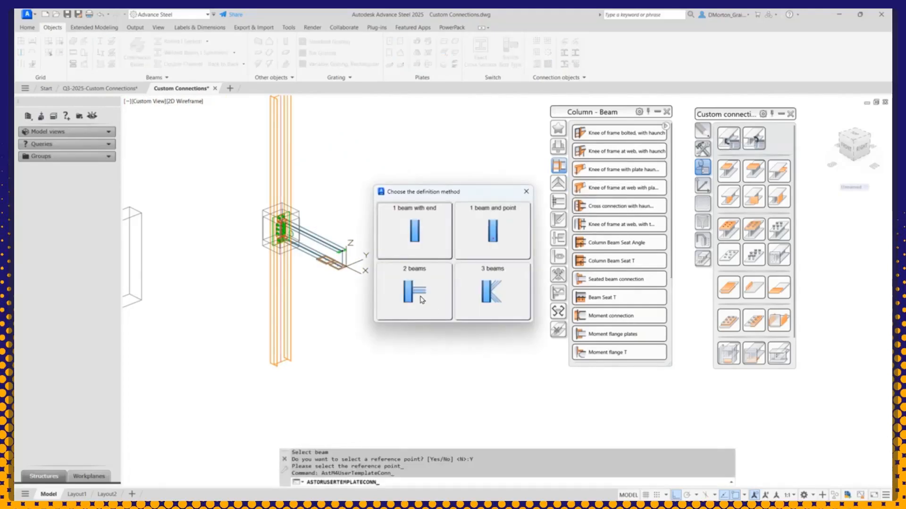
{"action": "left_click", "coordinate": [415, 292]}
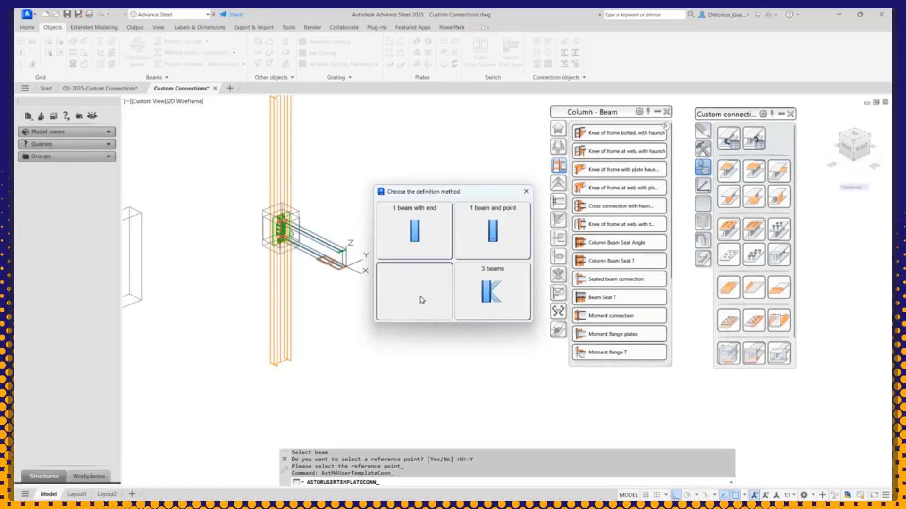
{"action": "left_click", "coordinate": [287, 274]}
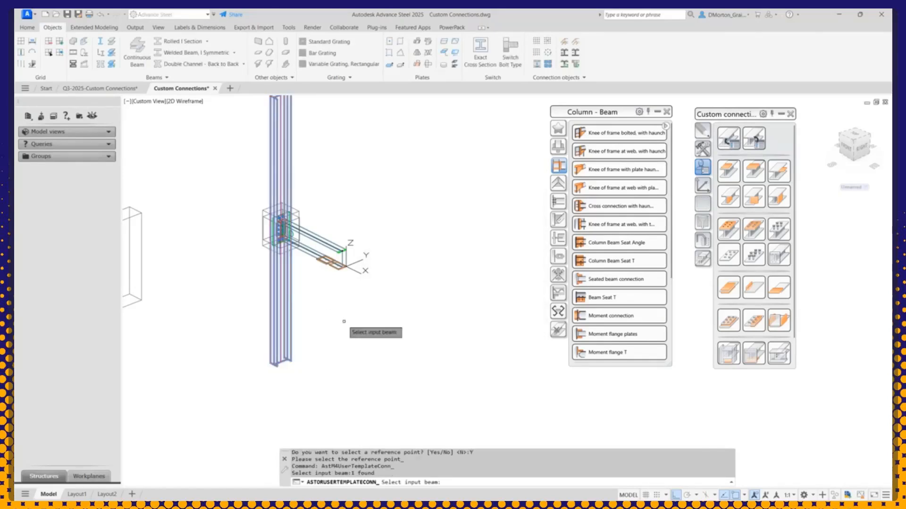
{"action": "key", "text": "Return"}
{"action": "left_click", "coordinate": [313, 231]}
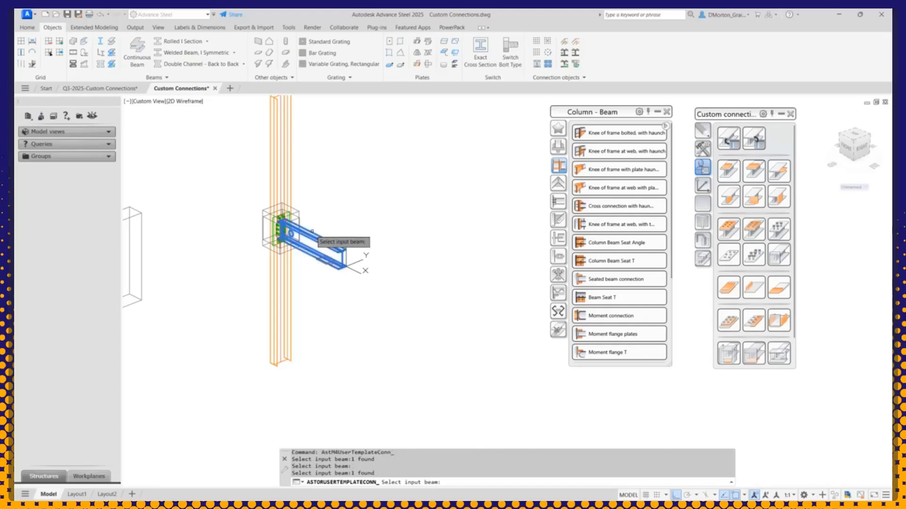
{"action": "key", "text": "Return"}
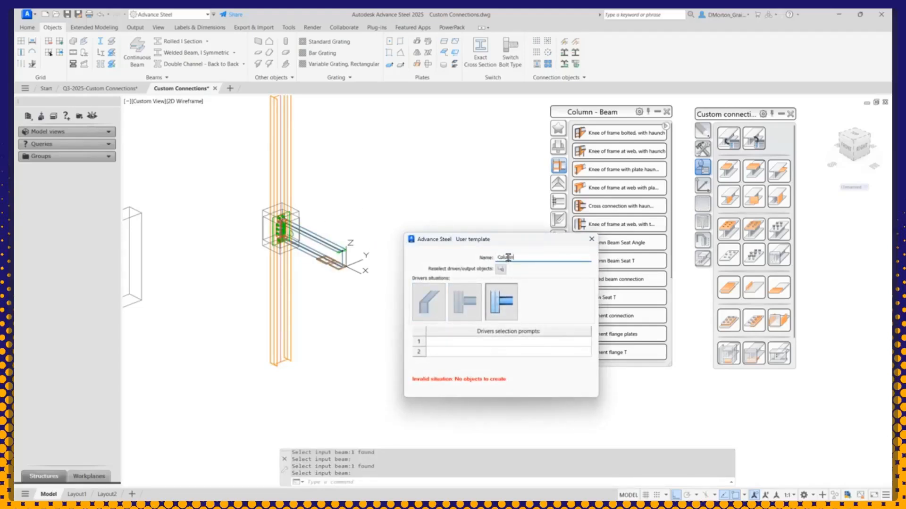
- Name the template Column-Beam and choose all the joint's connection objects as its output, excluding the beam itself
{"action": "type", "text": "Column-Beam"}
{"action": "left_click", "coordinate": [501, 270]}
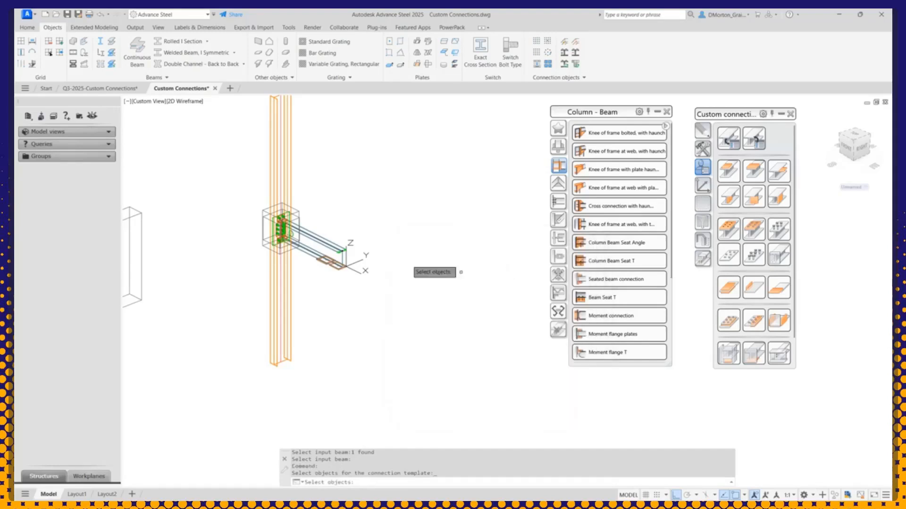
{"action": "left_click", "coordinate": [247, 197]}
{"action": "left_click", "coordinate": [374, 277]}
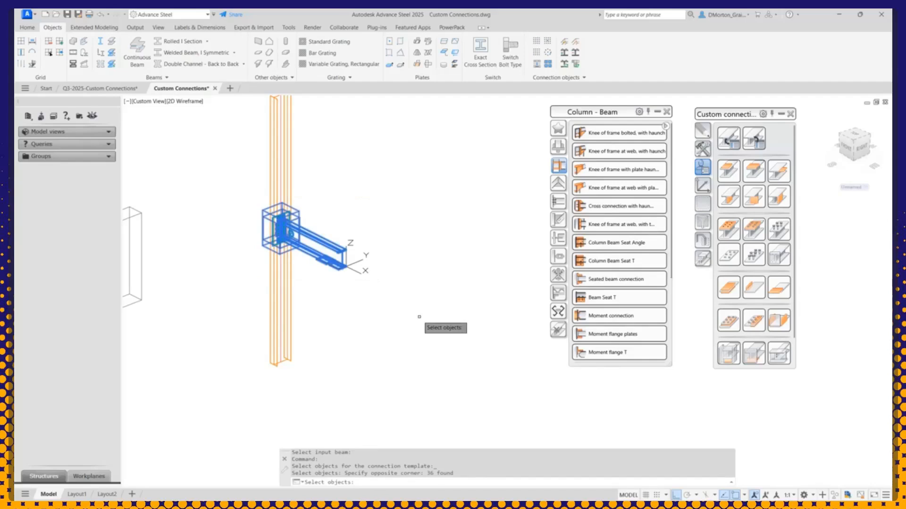
{"action": "left_click", "coordinate": [342, 248], "text": "shift"}
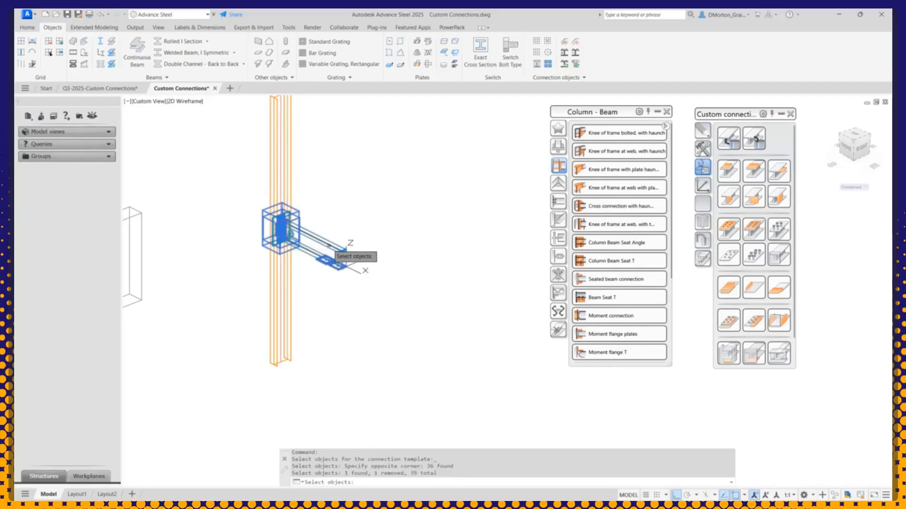
{"action": "key", "text": "Return"}
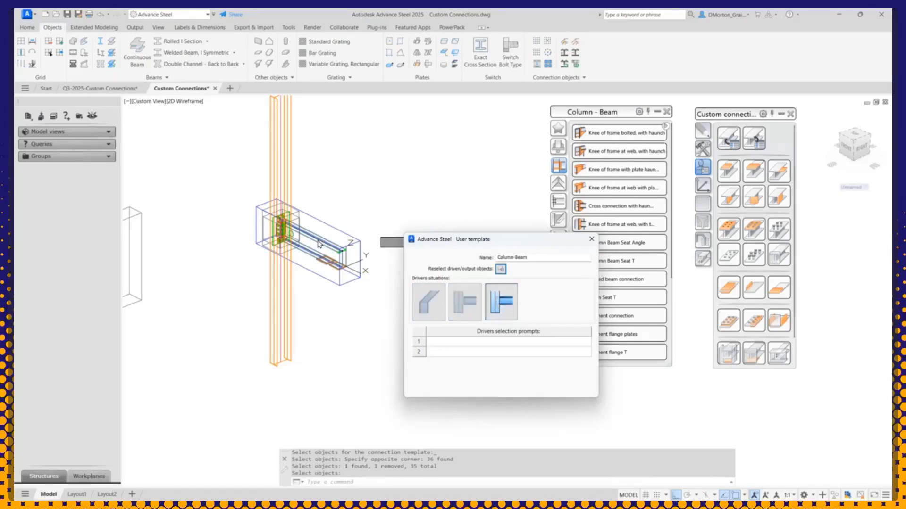
- Set the driver selection prompts to Column and Beam and finish the user template
{"action": "left_click", "coordinate": [459, 343]}
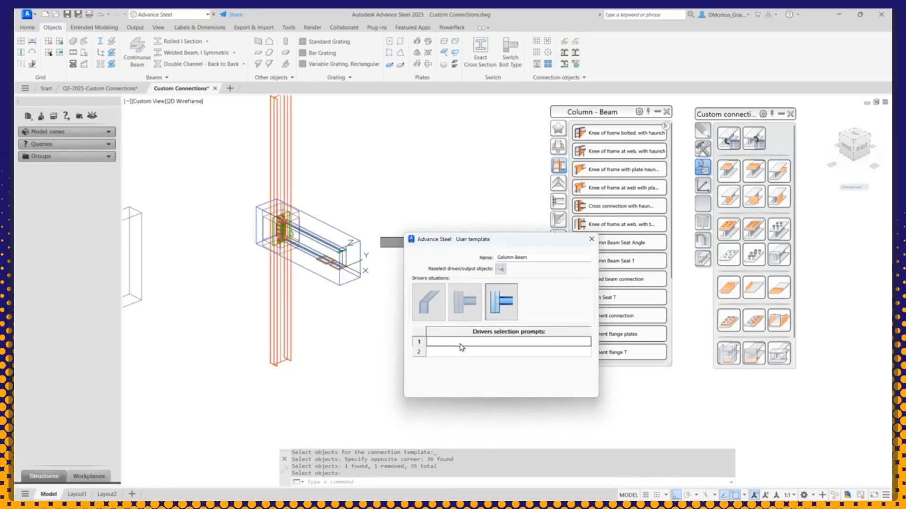
{"action": "type", "text": "Column"}
{"action": "left_click", "coordinate": [496, 353]}
{"action": "type", "text": "Beam"}
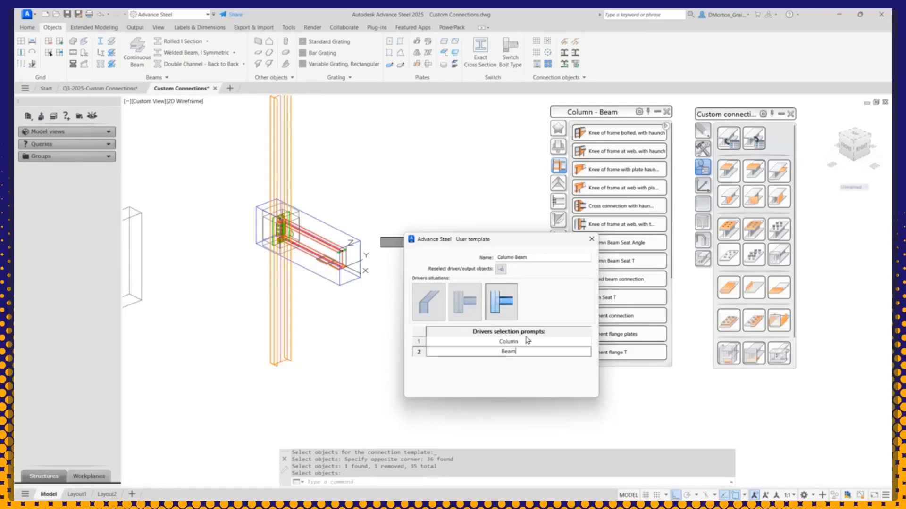
{"action": "key", "text": "Return"}
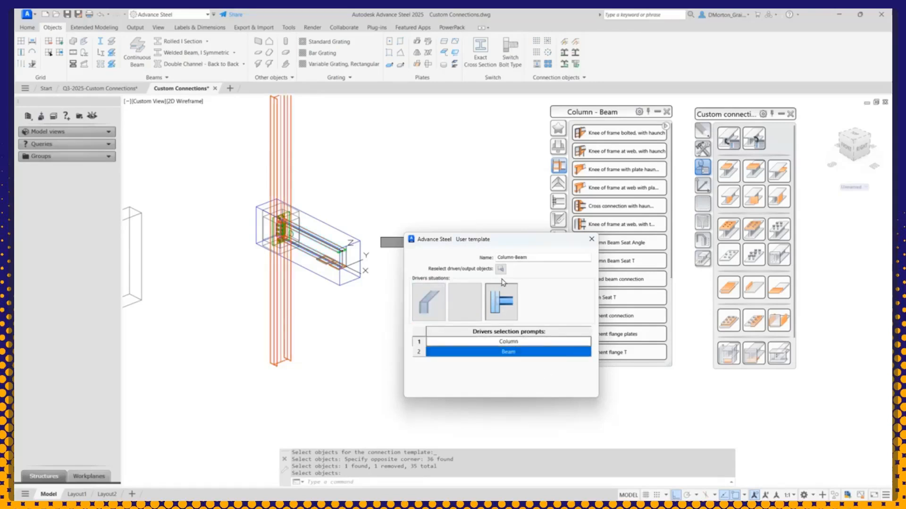
{"action": "left_click", "coordinate": [591, 240]}
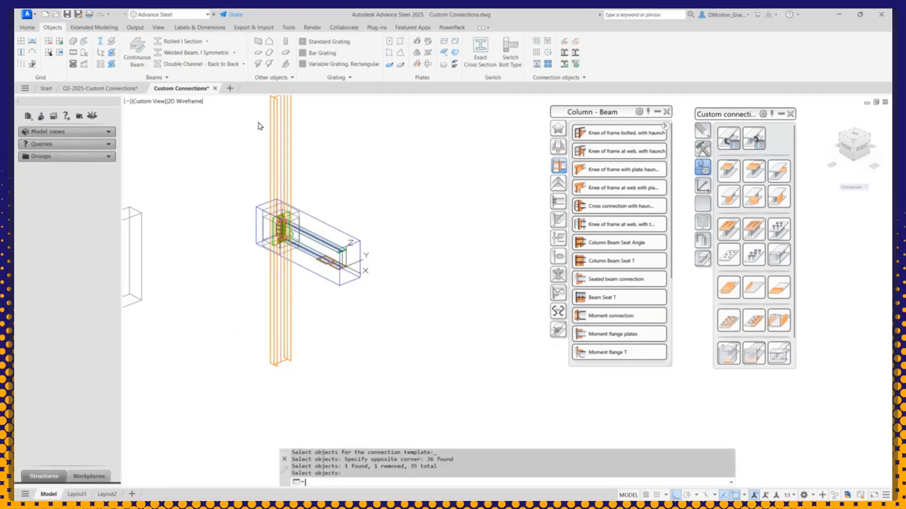
- Save the Custom Connections drawing and close it, returning to the Q3-2025-Custom Connections drawing
{"action": "key", "text": "ctrl+s"}
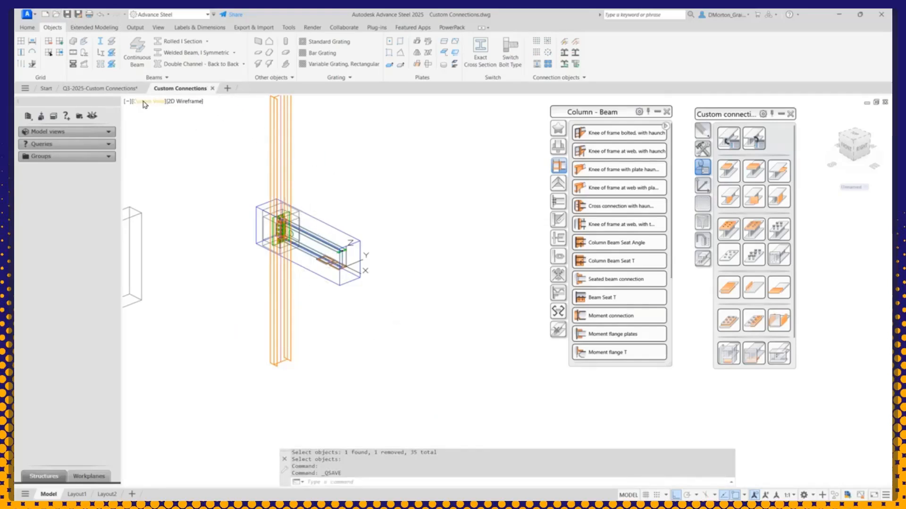
{"action": "left_click", "coordinate": [213, 89]}
{"action": "scroll", "coordinate": [337, 250], "scroll_direction": "down", "scroll_amount": 5}
{"action": "scroll", "coordinate": [337, 249], "scroll_direction": "up", "scroll_amount": 2}
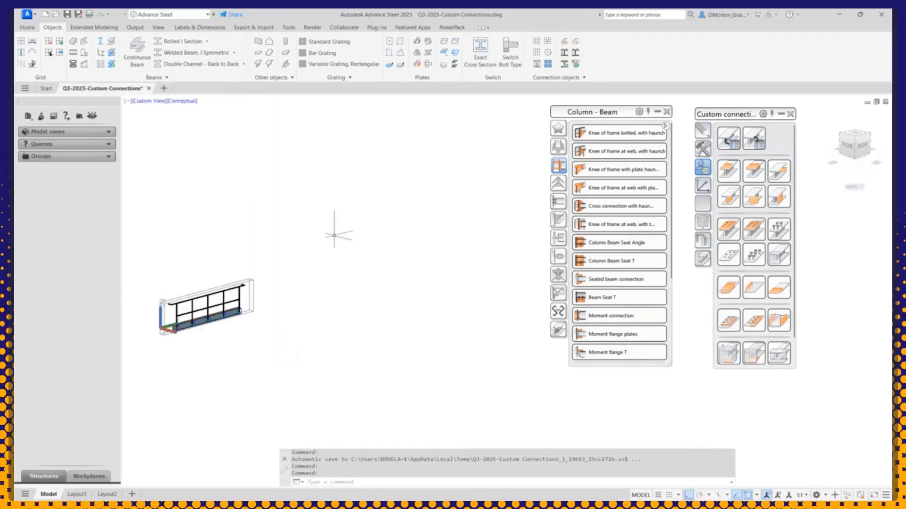
- Place a W12X26 steel column in the open space beside the railing, keeping its default properties
{"action": "left_click", "coordinate": [73, 42]}
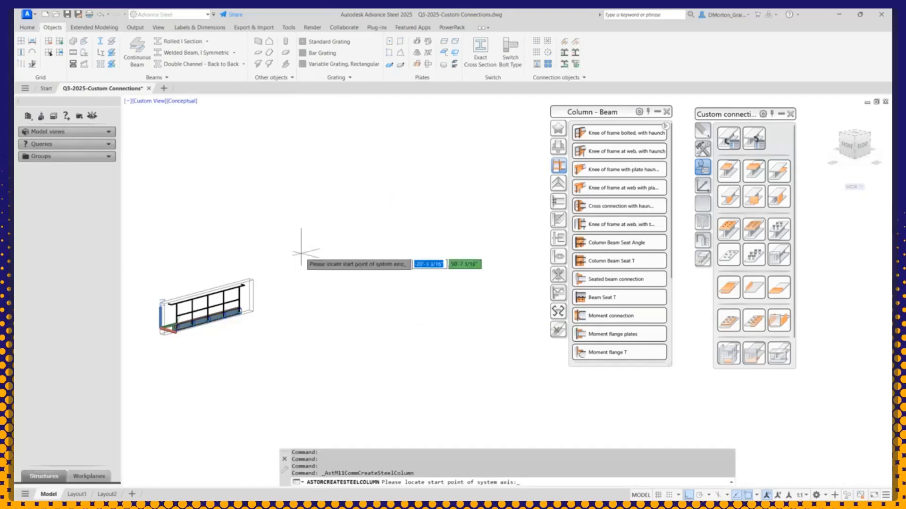
{"action": "left_click", "coordinate": [334, 284]}
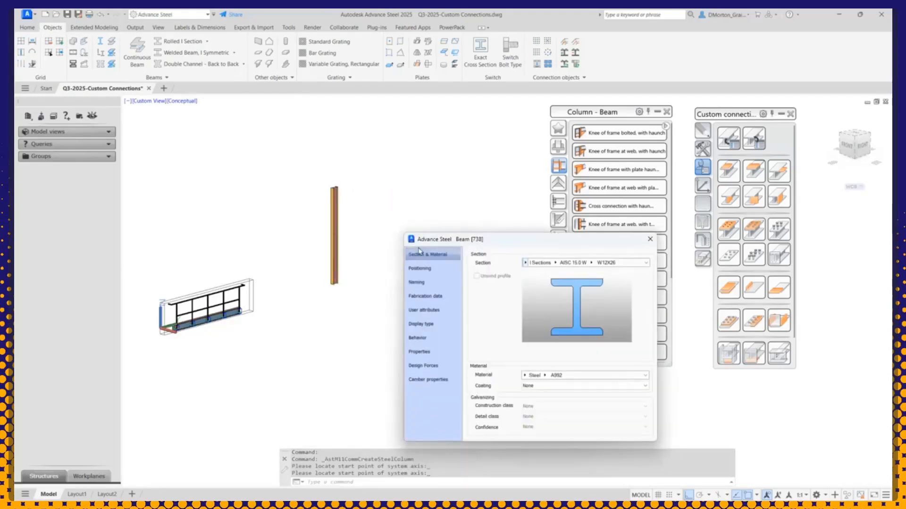
{"action": "left_click_drag", "start_coordinate": [472, 239], "coordinate": [292, 249]}
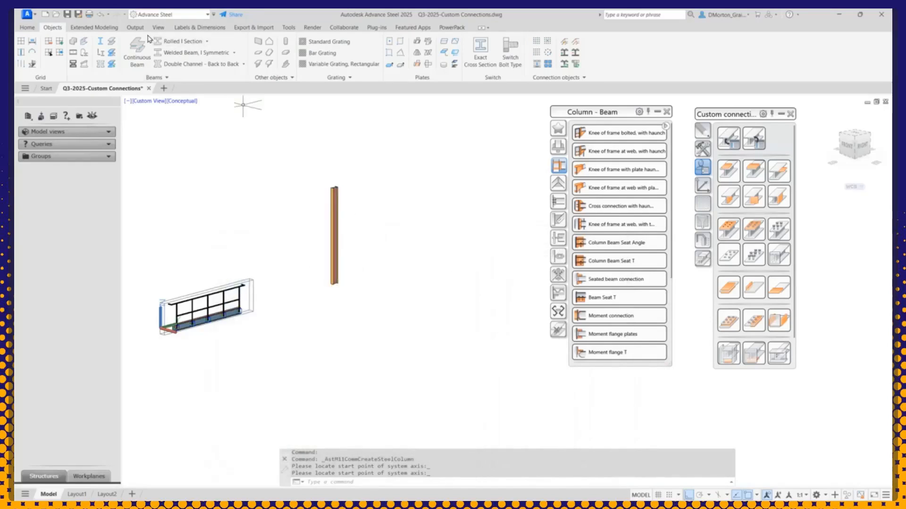
- Draw a 5' rolled I-section beam extending from the column's web, keeping the W12X26 section
{"action": "left_click", "coordinate": [173, 43]}
{"action": "scroll", "coordinate": [334, 264], "scroll_direction": "up", "scroll_amount": 5}
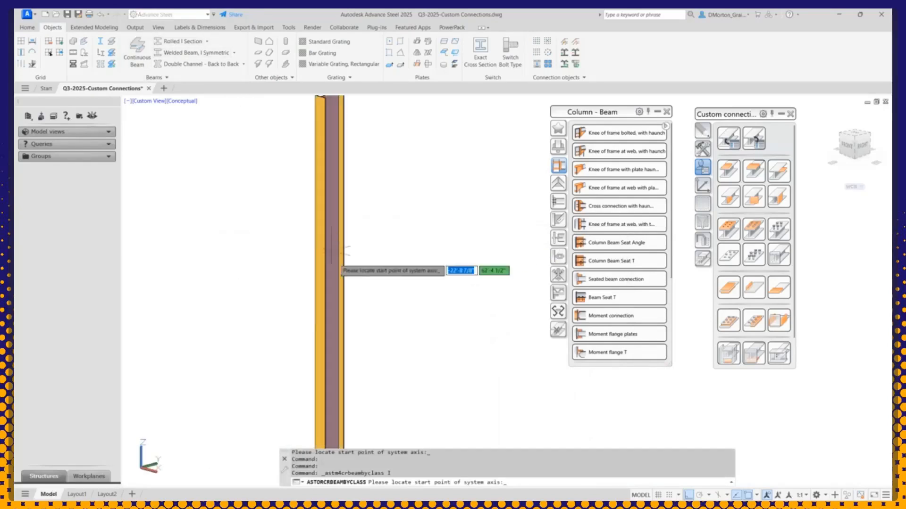
{"action": "left_click", "coordinate": [330, 295]}
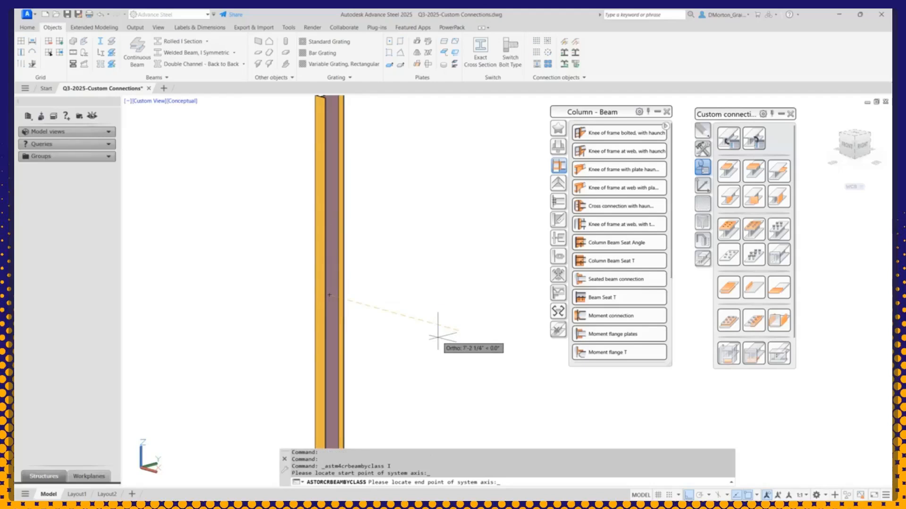
{"action": "type", "text": "5'"}
{"action": "key", "text": "Return"}
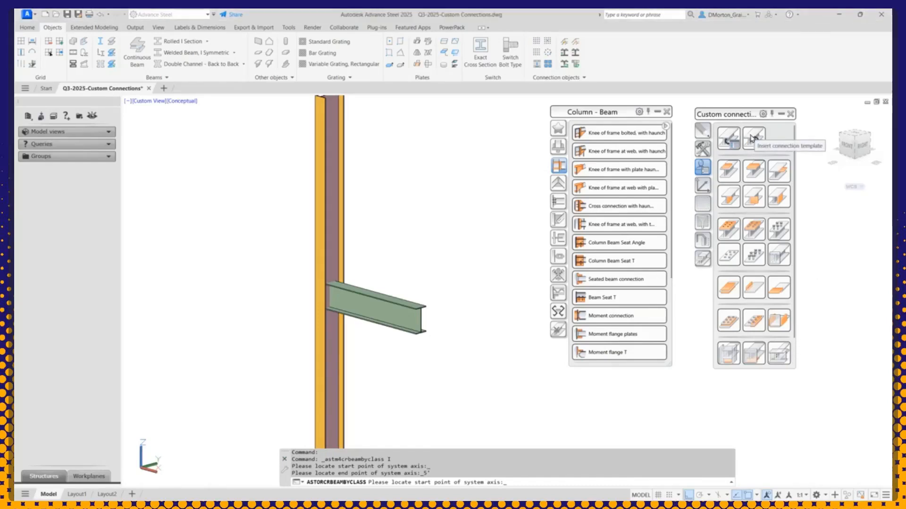
{"action": "left_click", "coordinate": [752, 137]}
{"action": "left_click", "coordinate": [754, 139]}
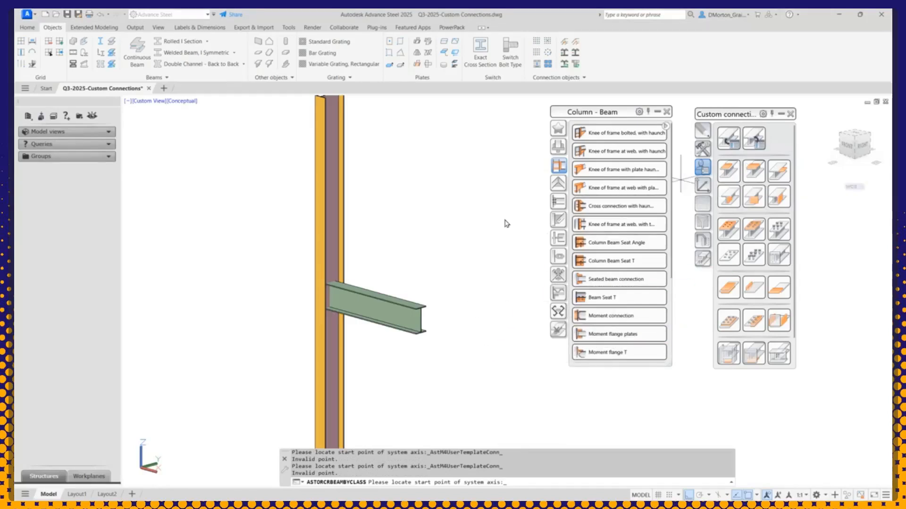
{"action": "key", "text": "Return"}
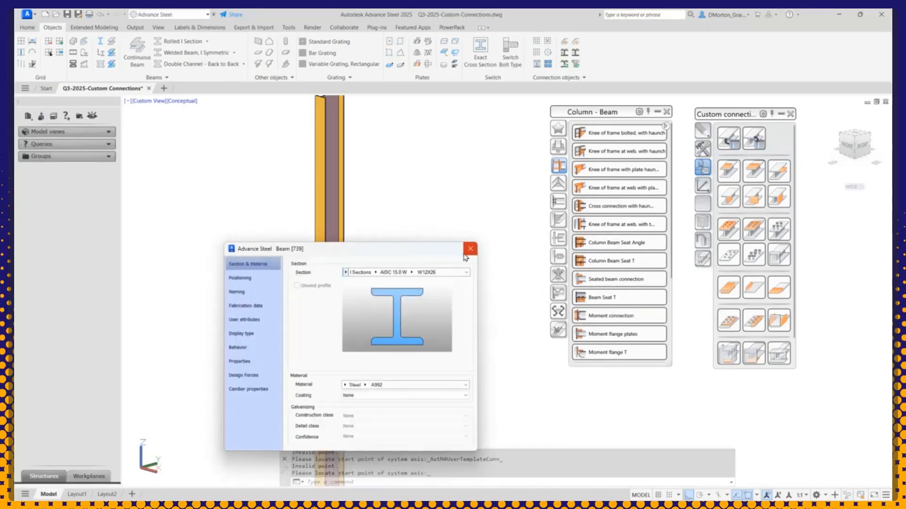
{"action": "left_click", "coordinate": [250, 292]}
{"action": "left_click", "coordinate": [428, 380]}
{"action": "left_click", "coordinate": [429, 388]}
{"action": "left_click", "coordinate": [470, 248]}
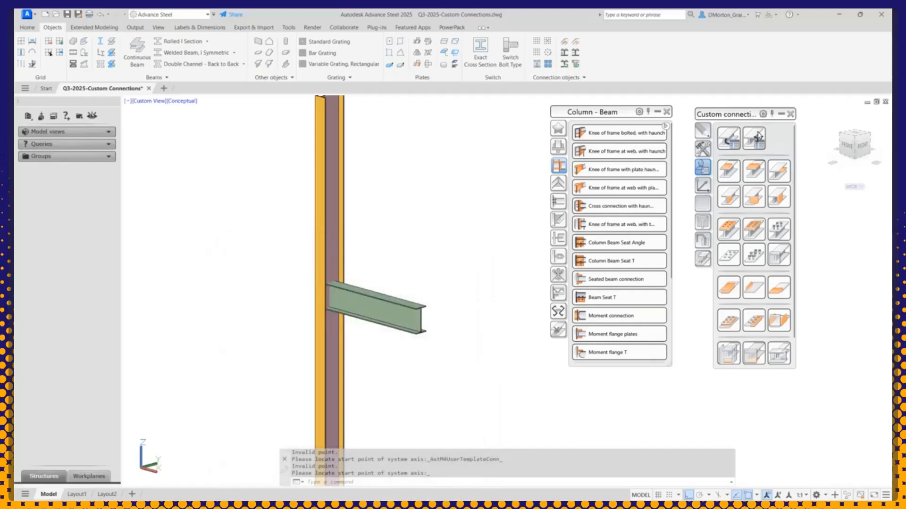
- Start inserting a connection template and choose Column-Beam from Custom Connections.dwg
{"action": "left_click", "coordinate": [757, 136]}
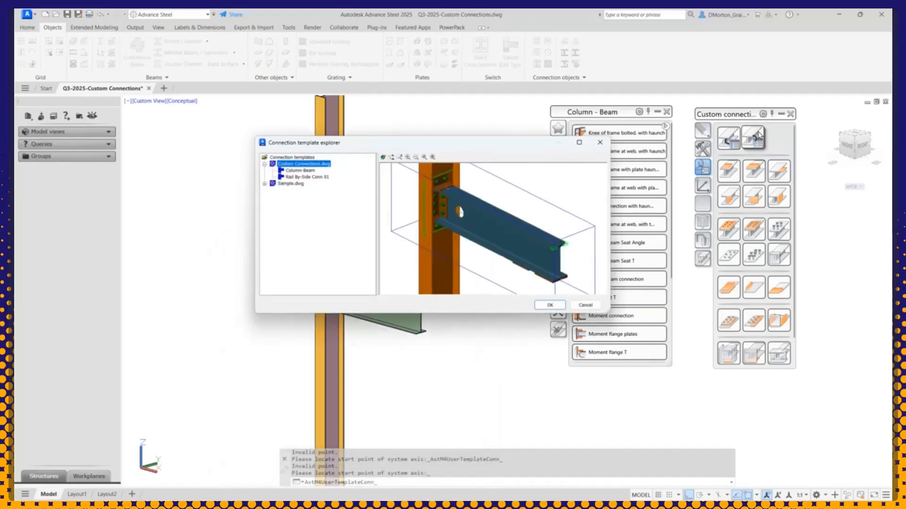
{"action": "left_click", "coordinate": [295, 170]}
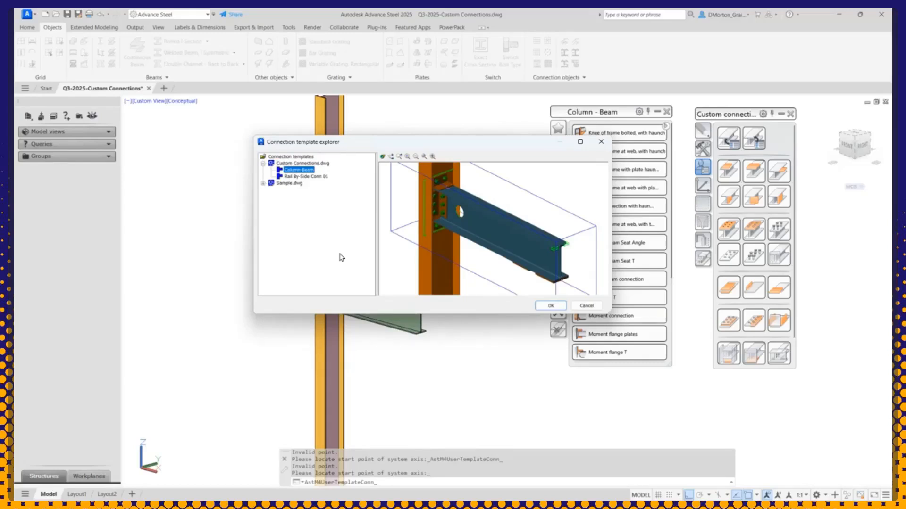
{"action": "left_click", "coordinate": [318, 177]}
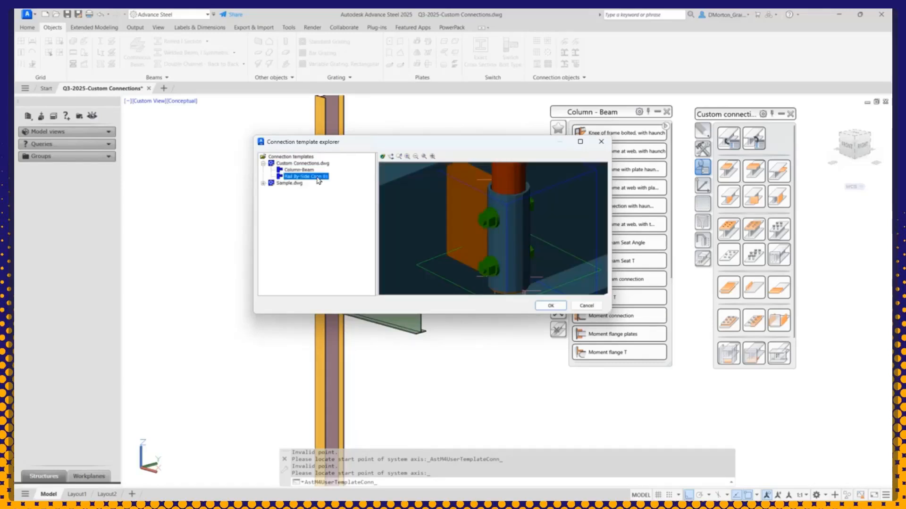
{"action": "left_click", "coordinate": [297, 170]}
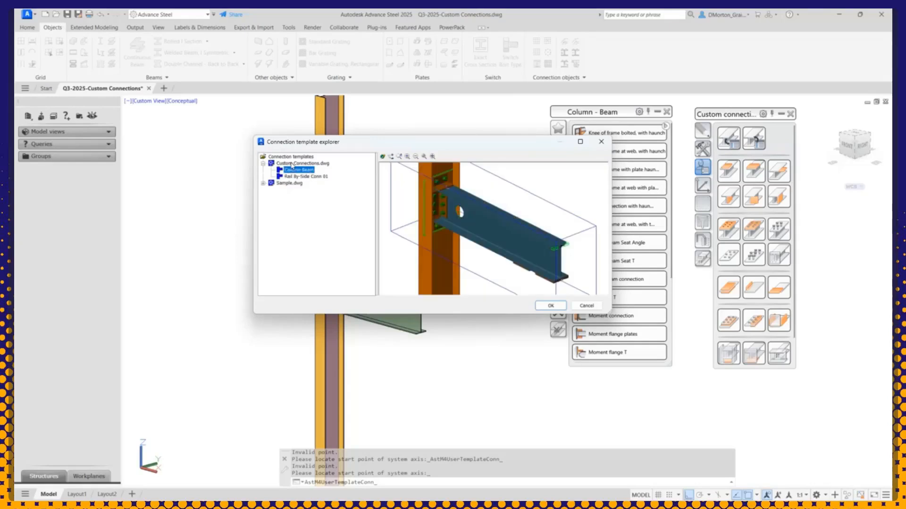
{"action": "left_click", "coordinate": [263, 164]}
{"action": "left_click", "coordinate": [263, 164]}
{"action": "left_click", "coordinate": [263, 163]}
{"action": "left_click", "coordinate": [263, 164]}
{"action": "left_click", "coordinate": [294, 170]}
{"action": "left_click", "coordinate": [548, 306]}
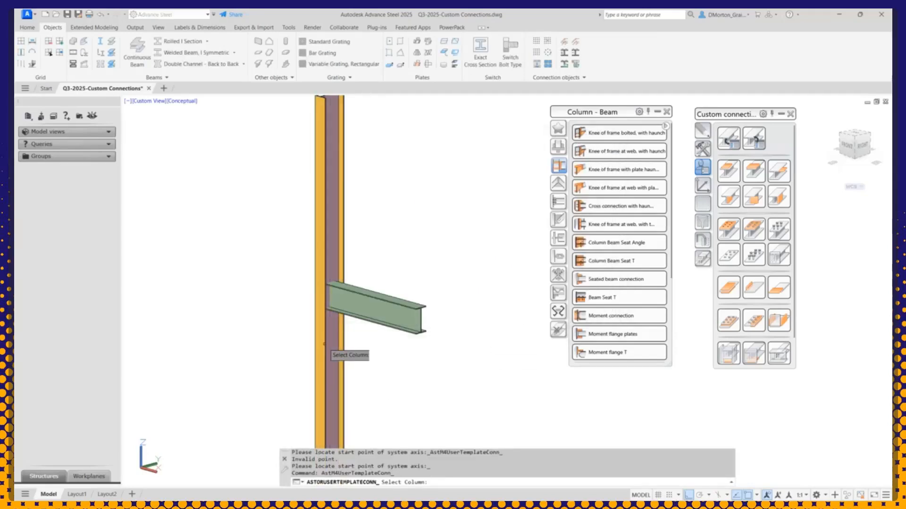
- Apply the template to the new column and beam, allowing object modification
{"action": "left_click", "coordinate": [325, 344]}
{"action": "left_click", "coordinate": [368, 296]}
{"action": "left_click", "coordinate": [291, 278]}
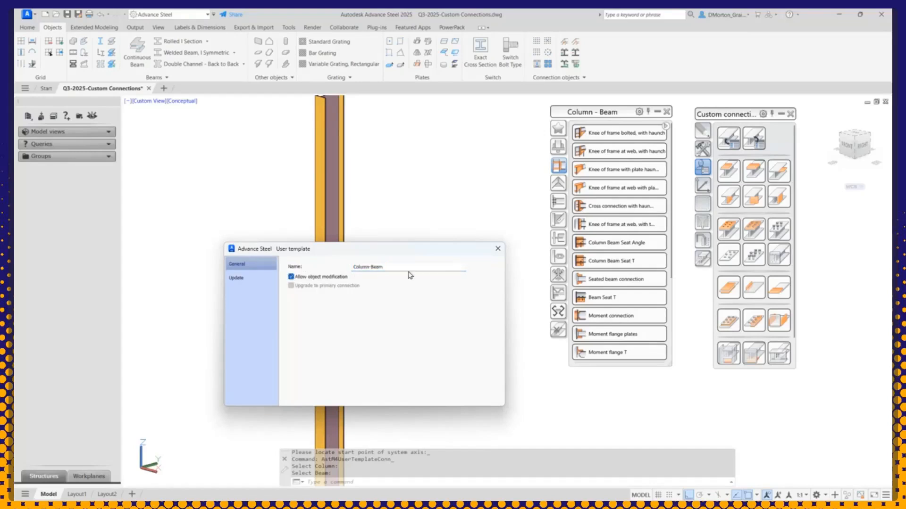
{"action": "left_click", "coordinate": [498, 249]}
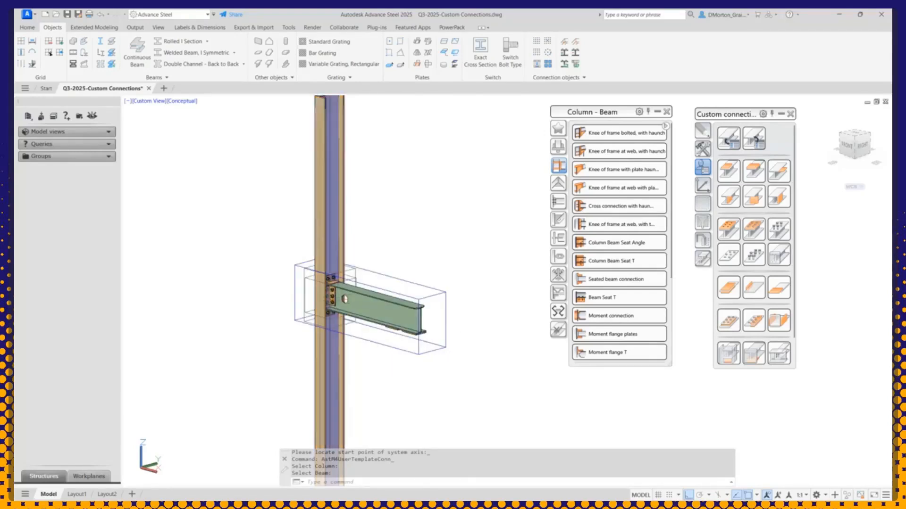
- Examine the inserted connection's bolts, clip angle, web hole, beam-end cuts and the plates beneath the bottom flange
{"action": "scroll", "coordinate": [332, 297], "scroll_direction": "up", "scroll_amount": 8}
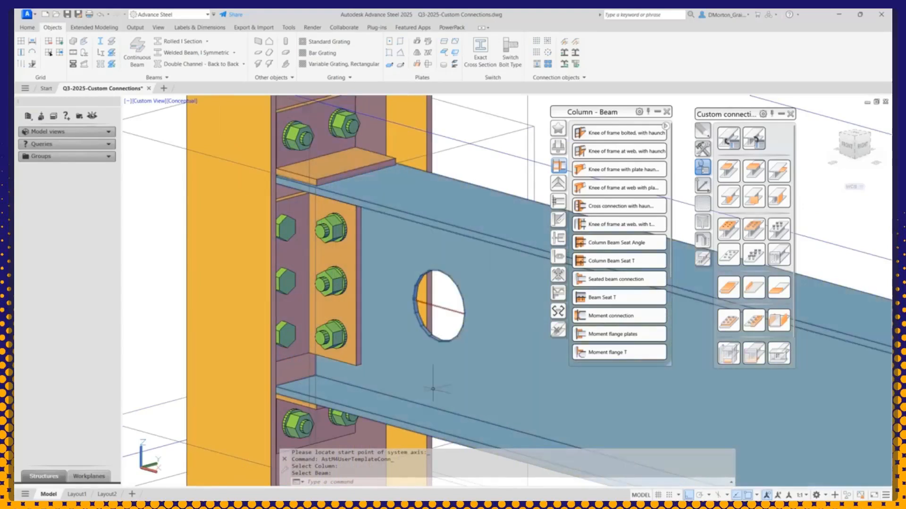
{"action": "scroll", "coordinate": [440, 286], "scroll_direction": "down", "scroll_amount": 10}
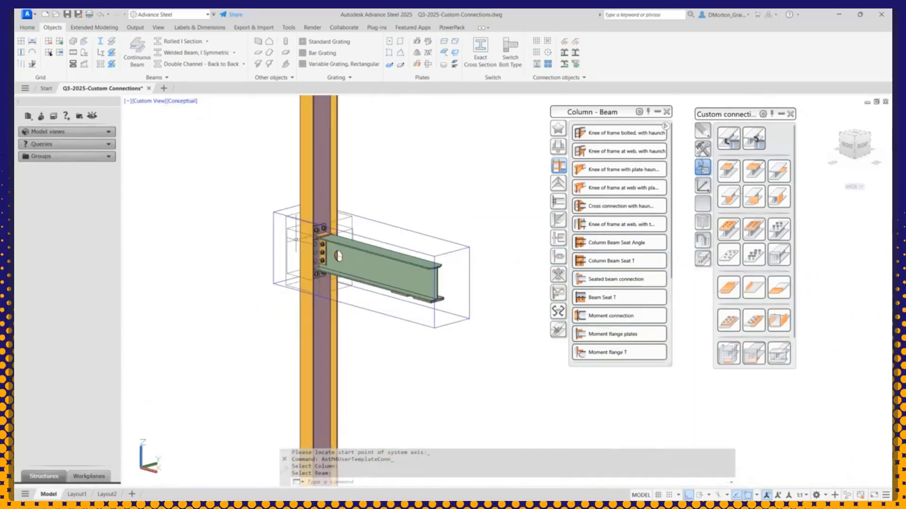
{"action": "scroll", "coordinate": [468, 281], "scroll_direction": "up", "scroll_amount": 12}
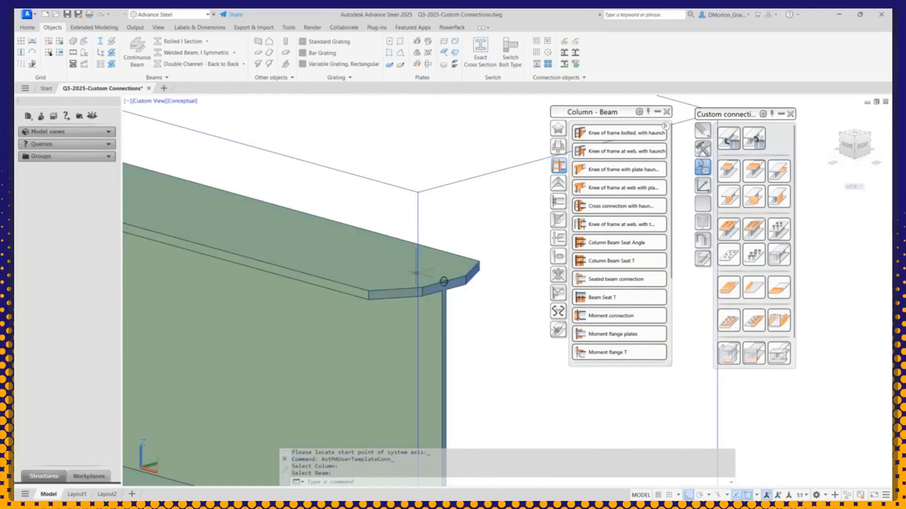
{"action": "scroll", "coordinate": [453, 278], "scroll_direction": "down", "scroll_amount": 10}
{"action": "scroll", "coordinate": [324, 262], "scroll_direction": "up", "scroll_amount": 5}
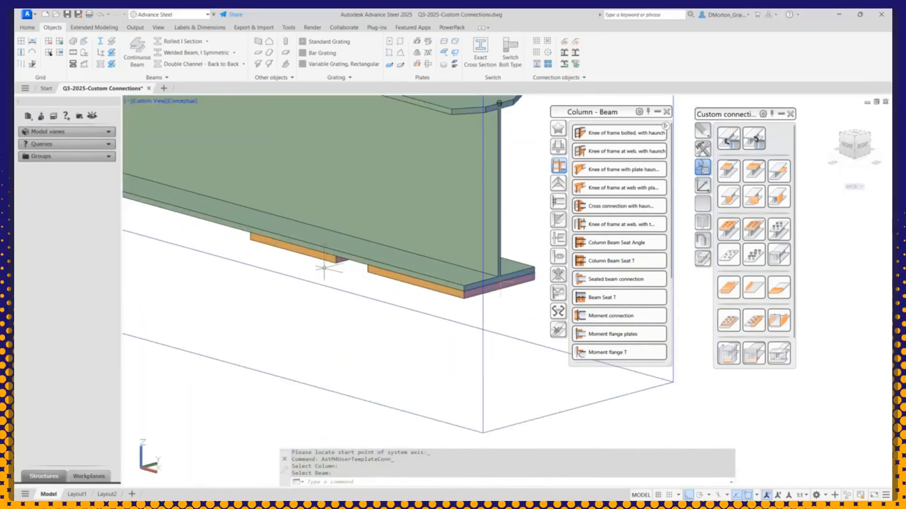
{"action": "scroll", "coordinate": [359, 257], "scroll_direction": "down", "scroll_amount": 7}
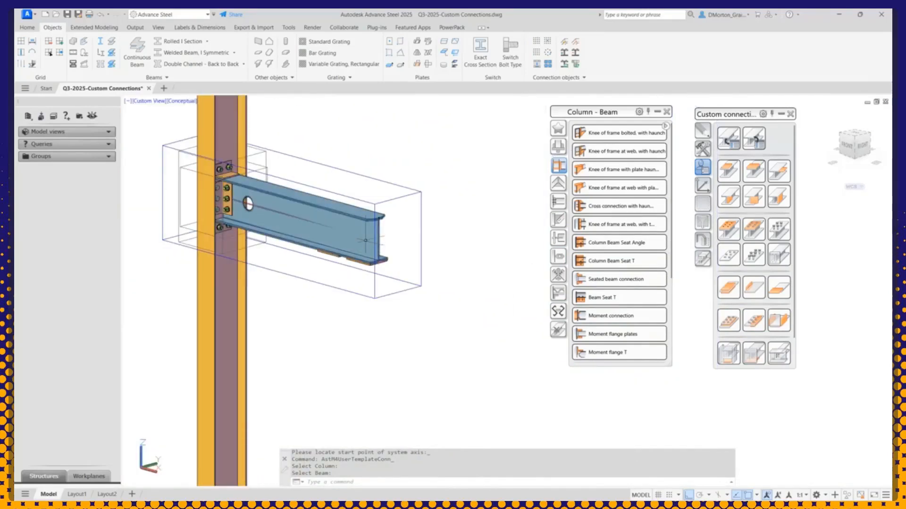
- Change the connected beam's section to AISC 15.0 W W14X26
{"action": "double_click", "coordinate": [380, 259]}
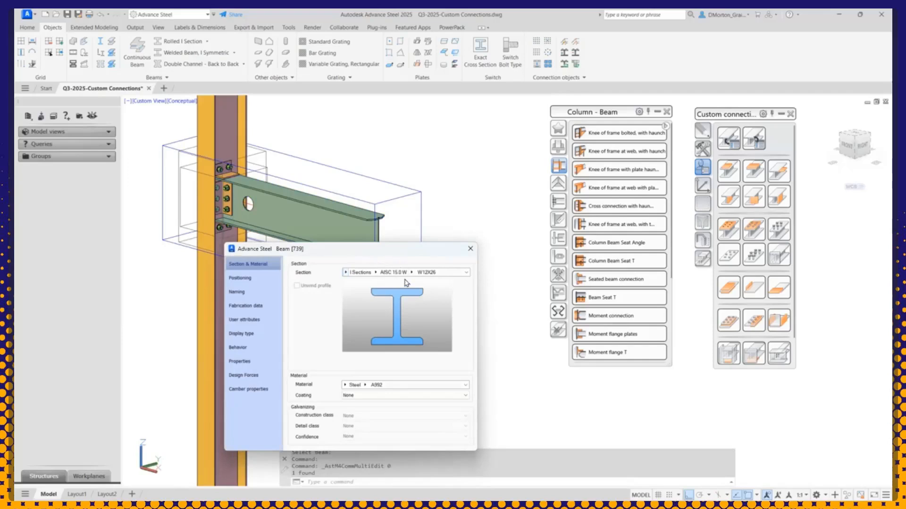
{"action": "left_click", "coordinate": [412, 272]}
{"action": "scroll", "coordinate": [427, 363], "scroll_direction": "down", "scroll_amount": 3}
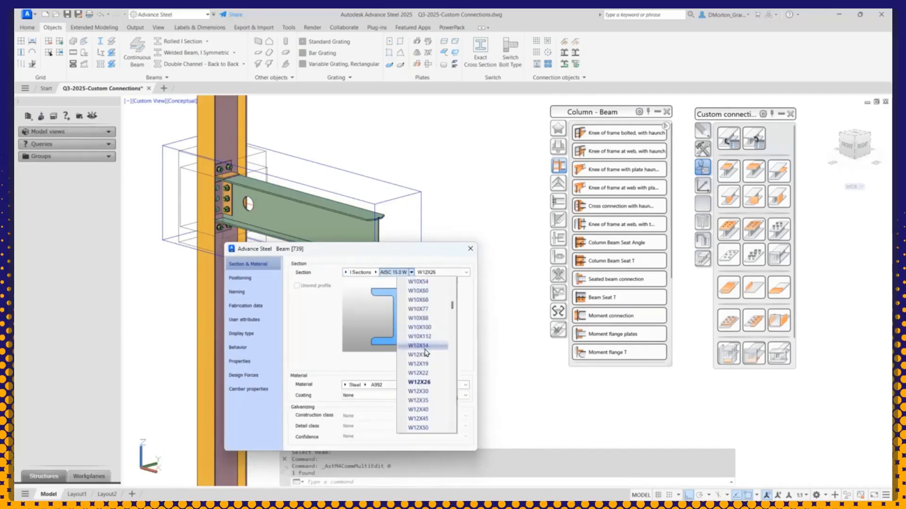
{"action": "scroll", "coordinate": [427, 363], "scroll_direction": "down", "scroll_amount": 8}
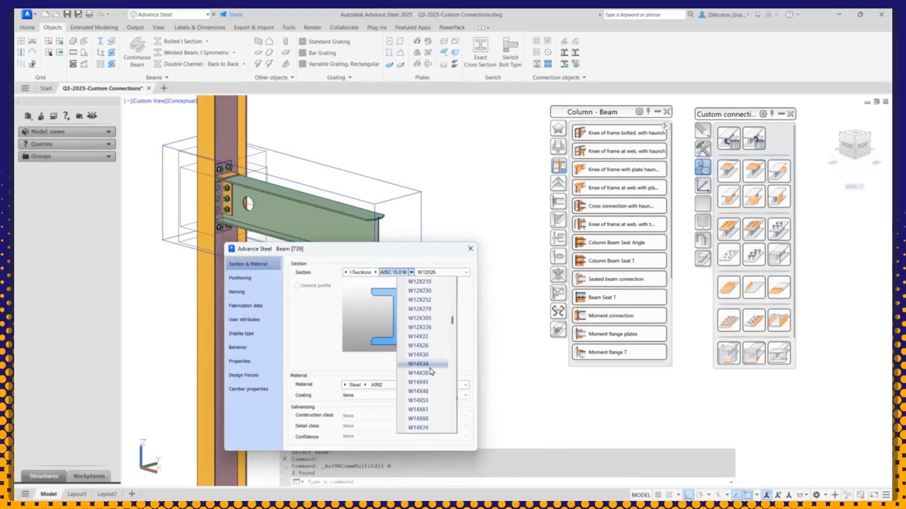
{"action": "left_click", "coordinate": [420, 346]}
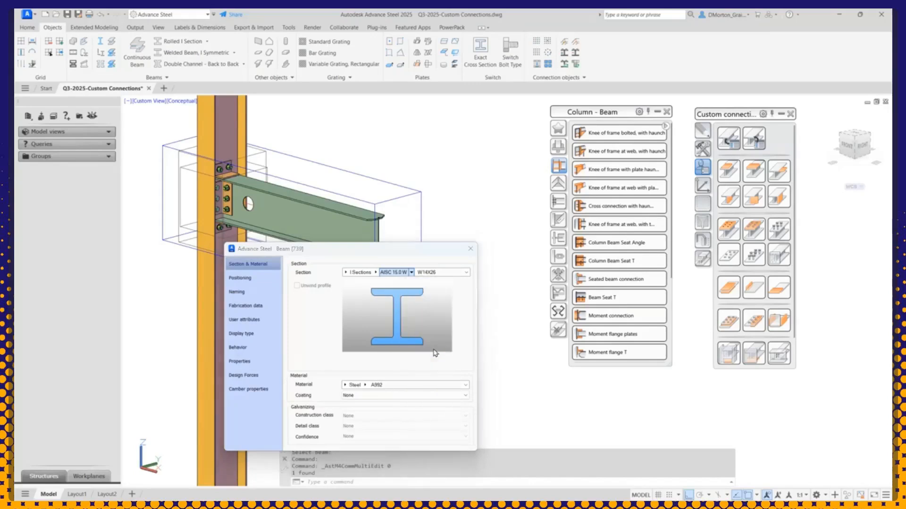
{"action": "left_click_drag", "start_coordinate": [338, 249], "coordinate": [609, 285]}
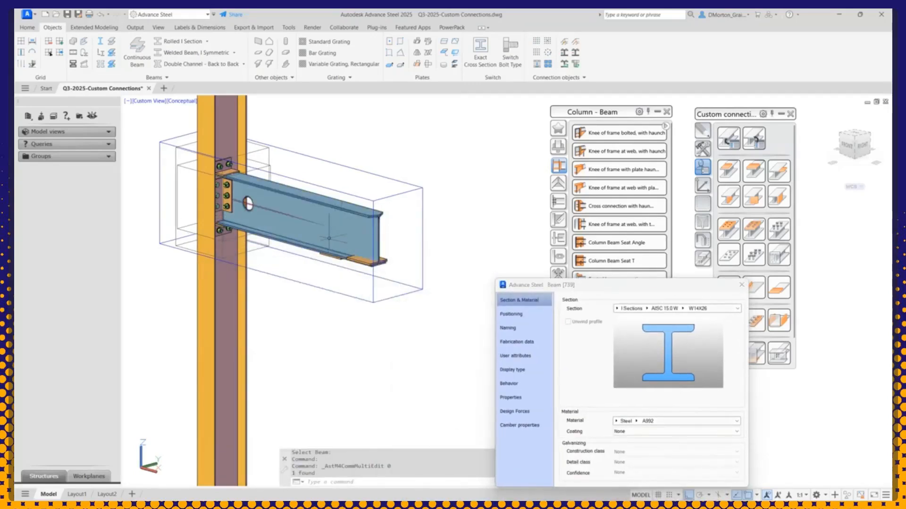
- Examine how the plates at the beam's free end sit relative to the bottom flange after the section change
{"action": "scroll", "coordinate": [327, 246], "scroll_direction": "up", "scroll_amount": 6}
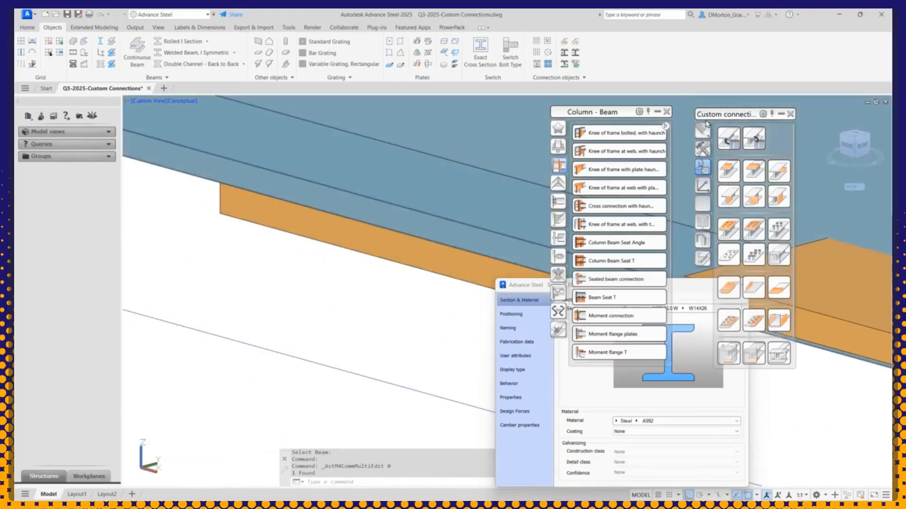
{"action": "scroll", "coordinate": [259, 246], "scroll_direction": "down", "scroll_amount": 7}
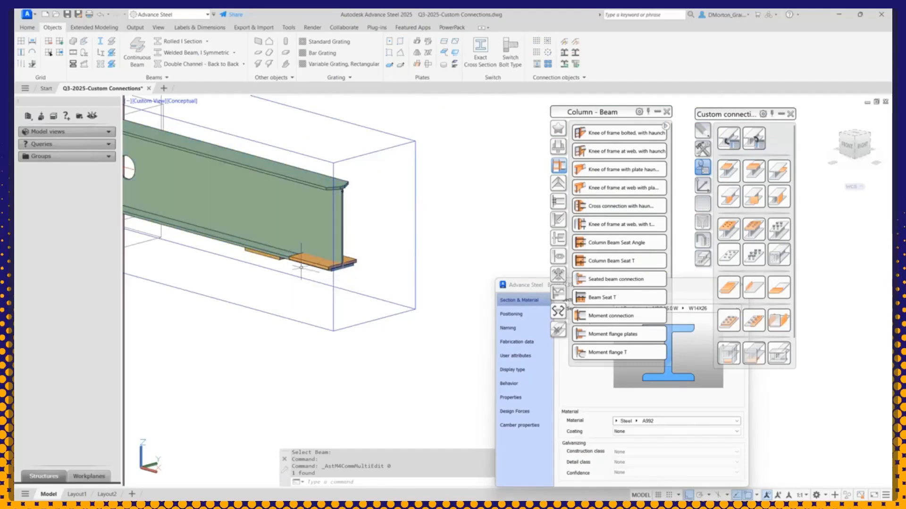
{"action": "scroll", "coordinate": [307, 260], "scroll_direction": "up", "scroll_amount": 3}
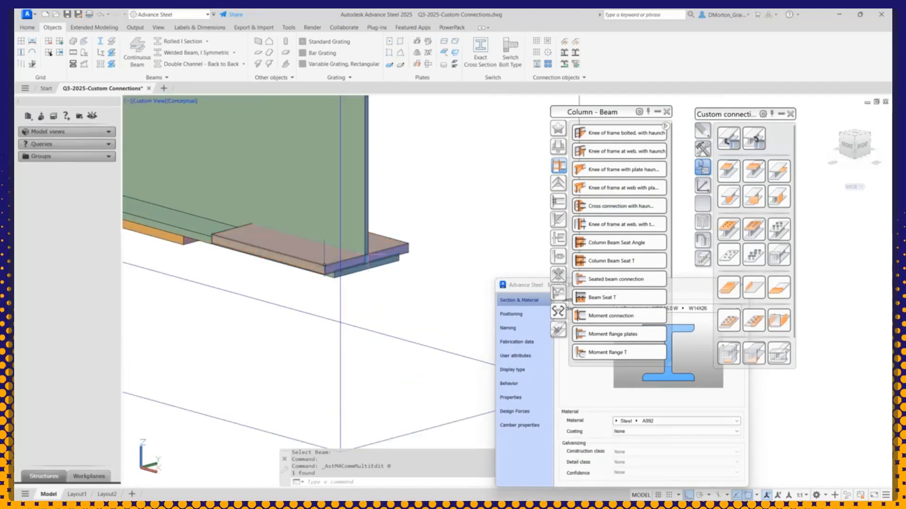
{"action": "mouse_move", "coordinate": [340, 272]}
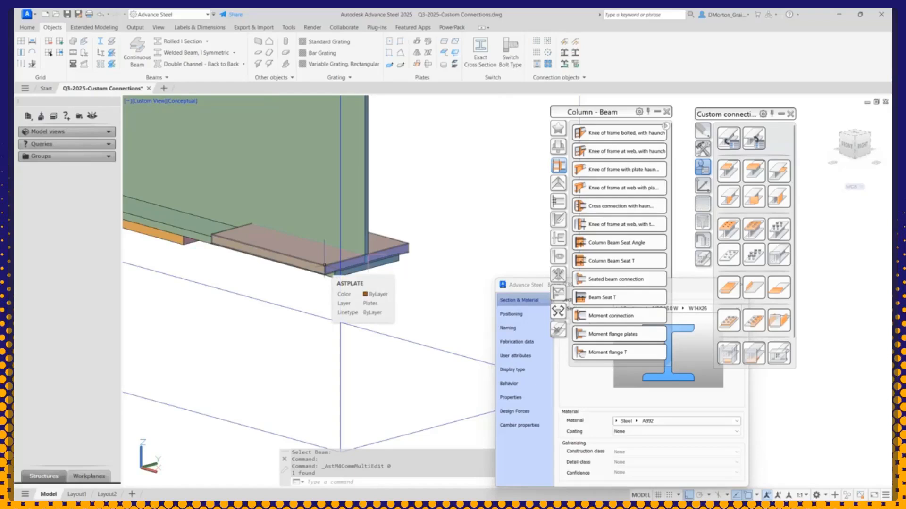
{"action": "scroll", "coordinate": [338, 267], "scroll_direction": "down", "scroll_amount": 6}
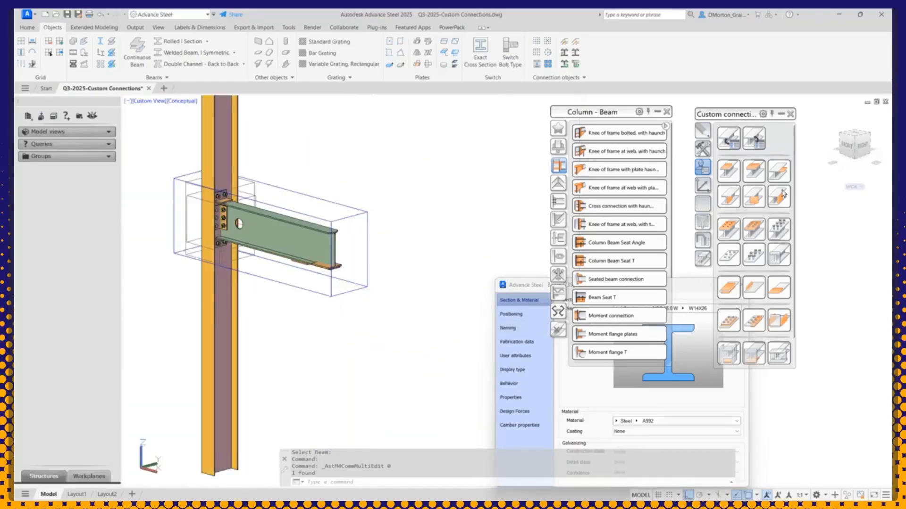
{"action": "left_click_drag", "start_coordinate": [532, 286], "coordinate": [291, 193]}
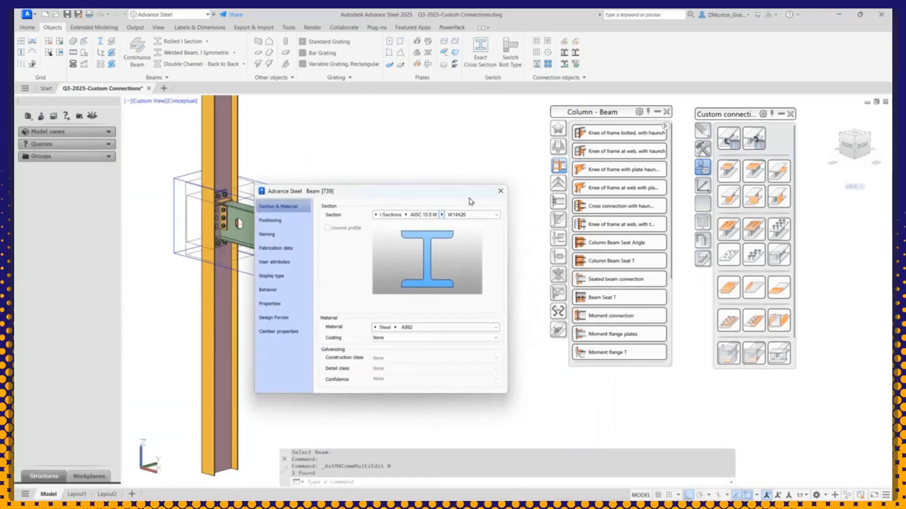
{"action": "left_click", "coordinate": [500, 191]}
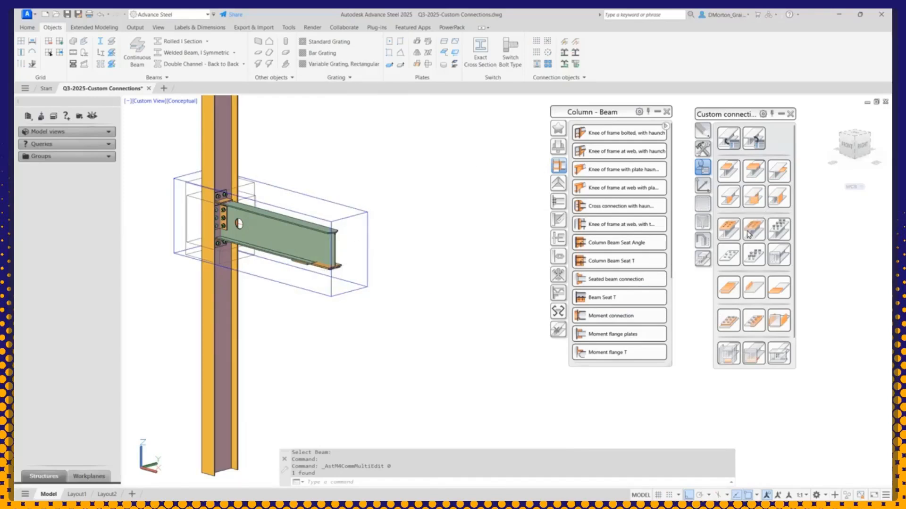
{"action": "scroll", "coordinate": [749, 235], "scroll_direction": "down", "scroll_amount": 1}
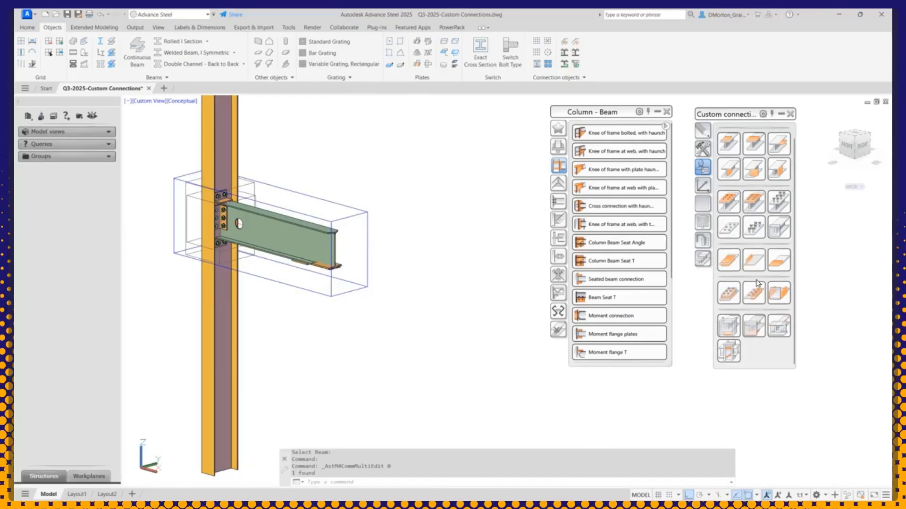
{"action": "scroll", "coordinate": [332, 268], "scroll_direction": "up", "scroll_amount": 5}
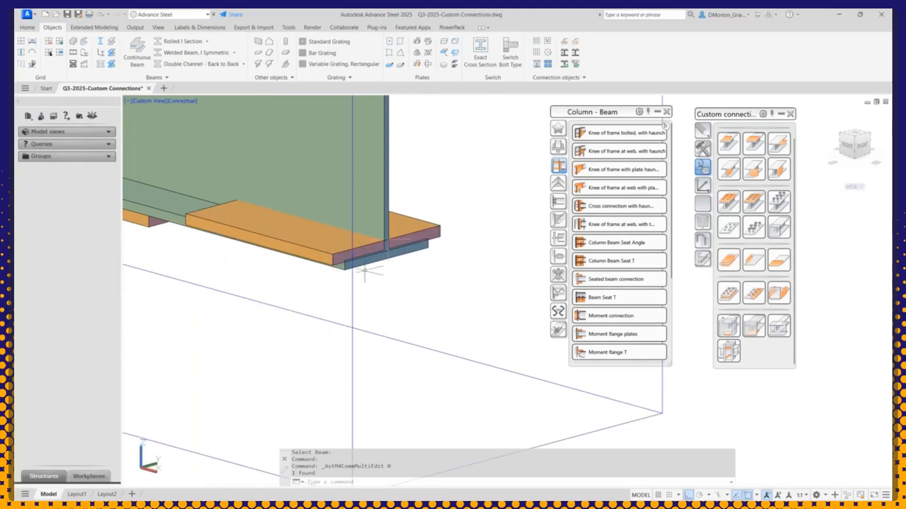
- Examine the plates beneath the beam's bottom flange and the railing post connections along their supporting beam
{"action": "left_click", "coordinate": [753, 326]}
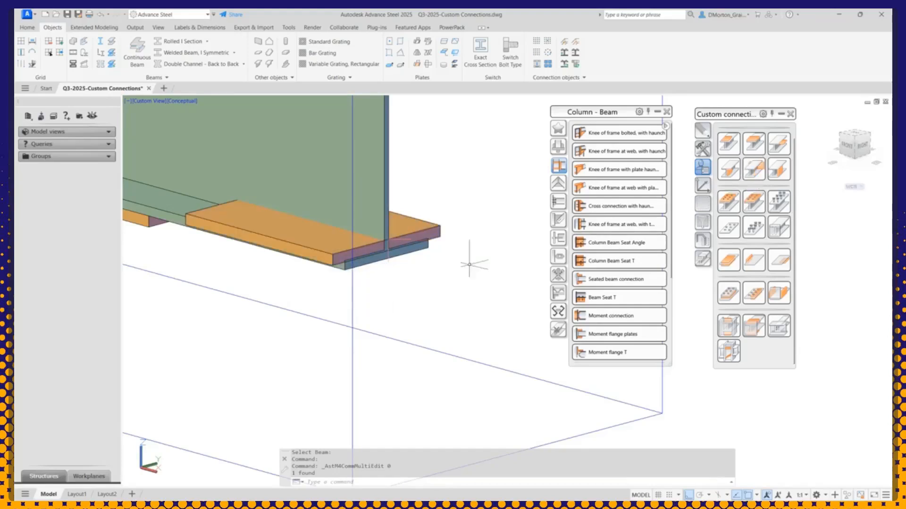
{"action": "scroll", "coordinate": [472, 274], "scroll_direction": "down", "scroll_amount": 4}
{"action": "scroll", "coordinate": [324, 257], "scroll_direction": "up", "scroll_amount": 4}
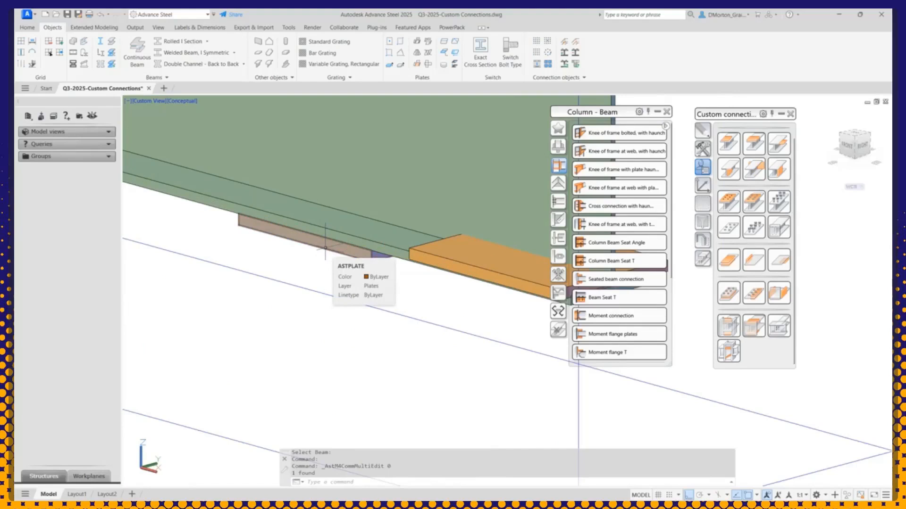
{"action": "scroll", "coordinate": [325, 247], "scroll_direction": "down", "scroll_amount": 8}
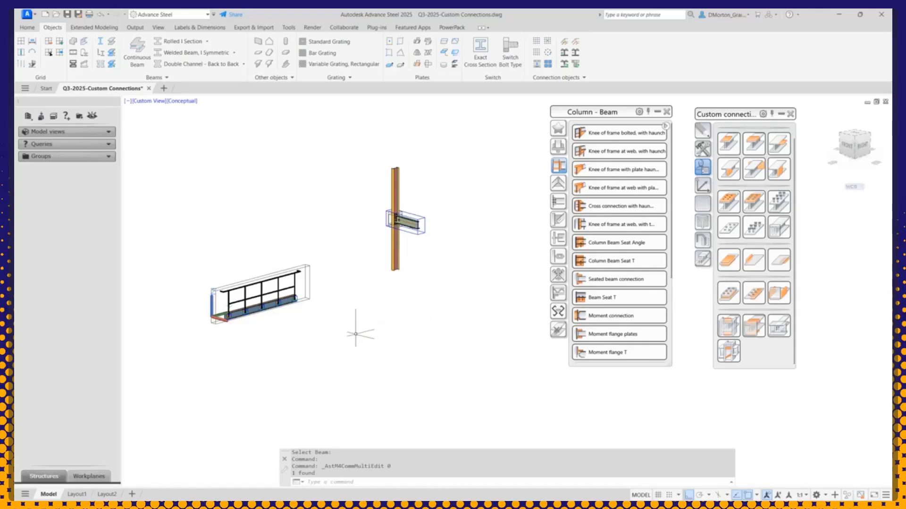
{"action": "scroll", "coordinate": [252, 309], "scroll_direction": "up", "scroll_amount": 6}
{"action": "scroll", "coordinate": [251, 309], "scroll_direction": "up", "scroll_amount": 2}
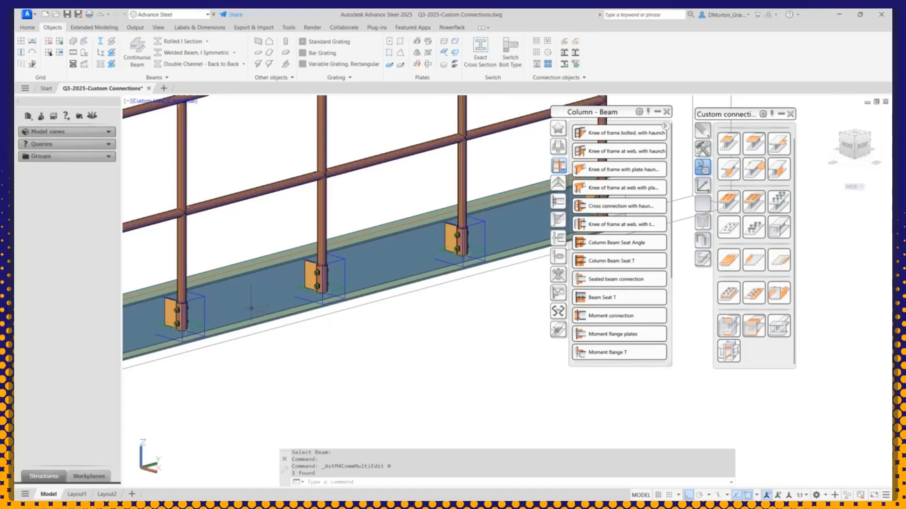
{"action": "scroll", "coordinate": [264, 323], "scroll_direction": "down", "scroll_amount": 8}
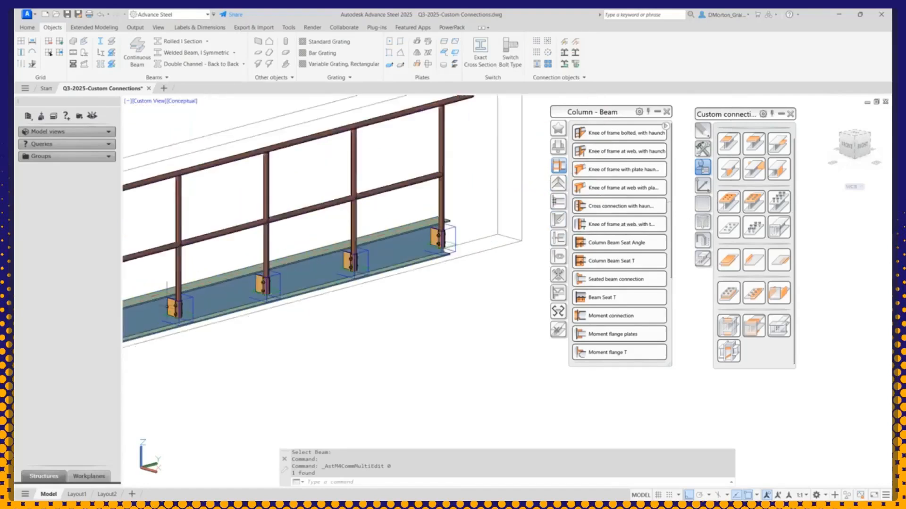
{"action": "scroll", "coordinate": [224, 359], "scroll_direction": "down", "scroll_amount": 4}
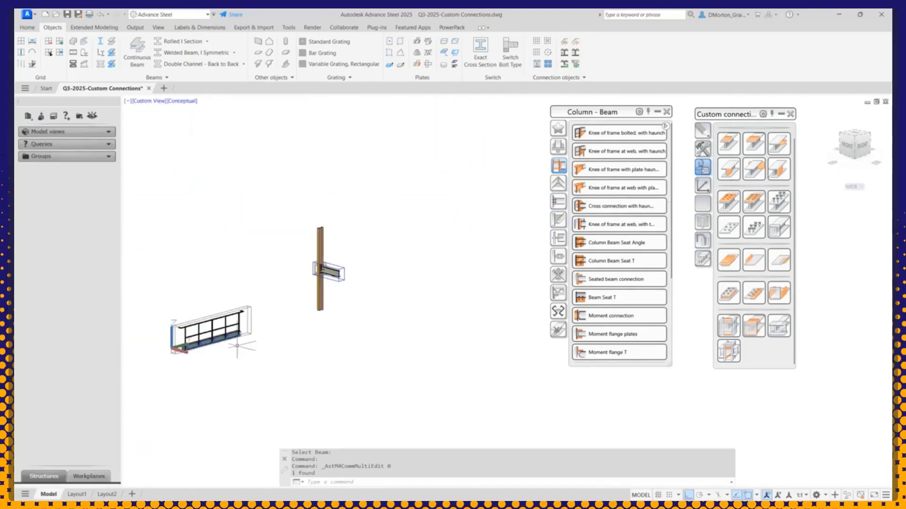
- Try 2 lines for Group 1 of the clip angle's vertical bolts, and restore it to 3 lines
{"action": "scroll", "coordinate": [323, 268], "scroll_direction": "up", "scroll_amount": 6}
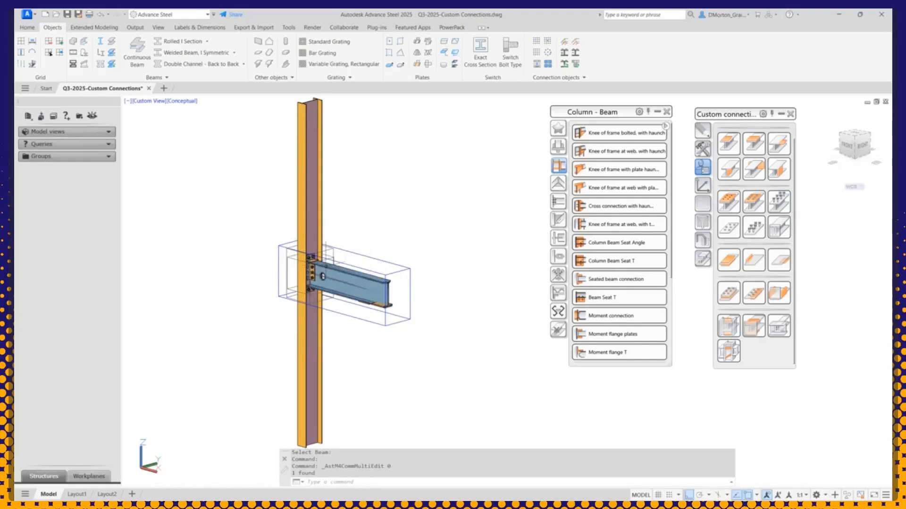
{"action": "scroll", "coordinate": [332, 264], "scroll_direction": "up", "scroll_amount": 8}
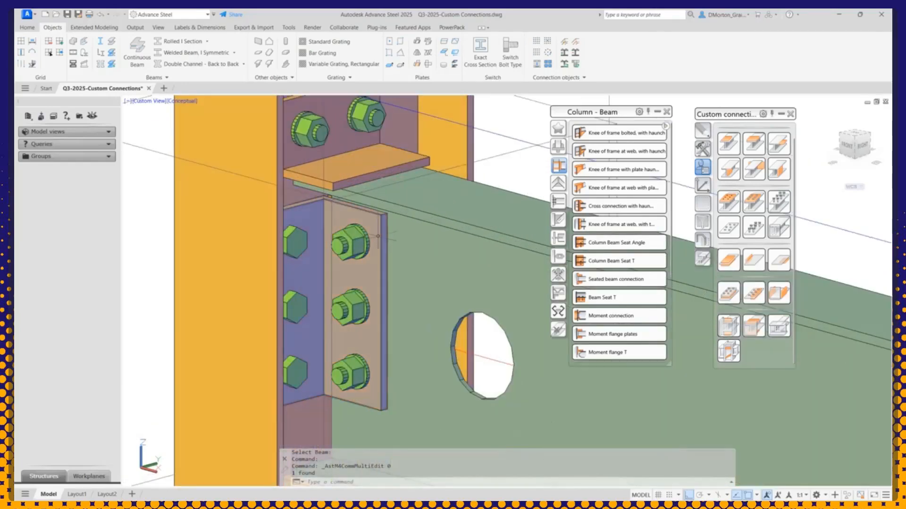
{"action": "left_click", "coordinate": [377, 235]}
{"action": "right_click", "coordinate": [379, 214]}
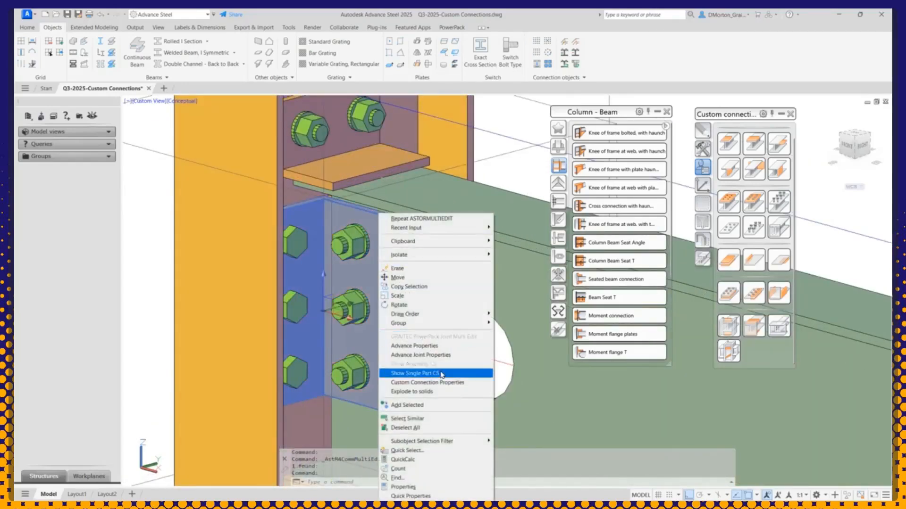
{"action": "left_click", "coordinate": [444, 357]}
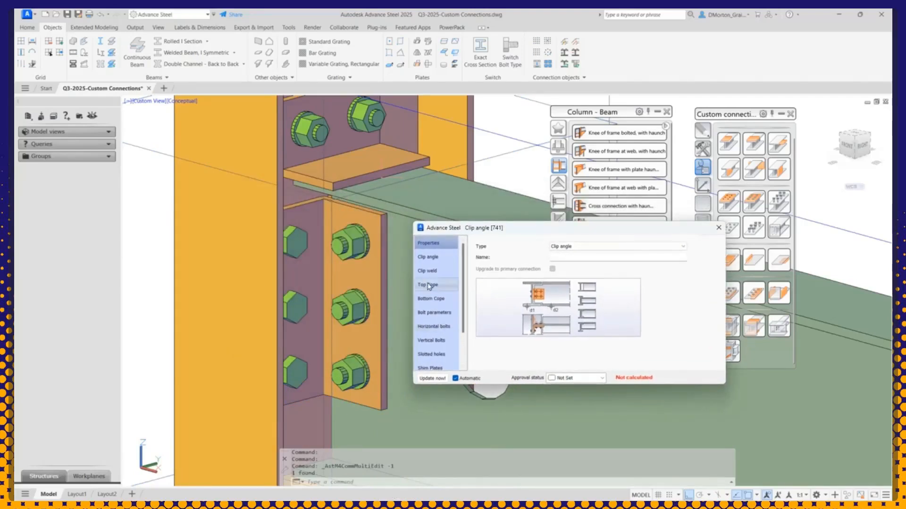
{"action": "left_click", "coordinate": [438, 313]}
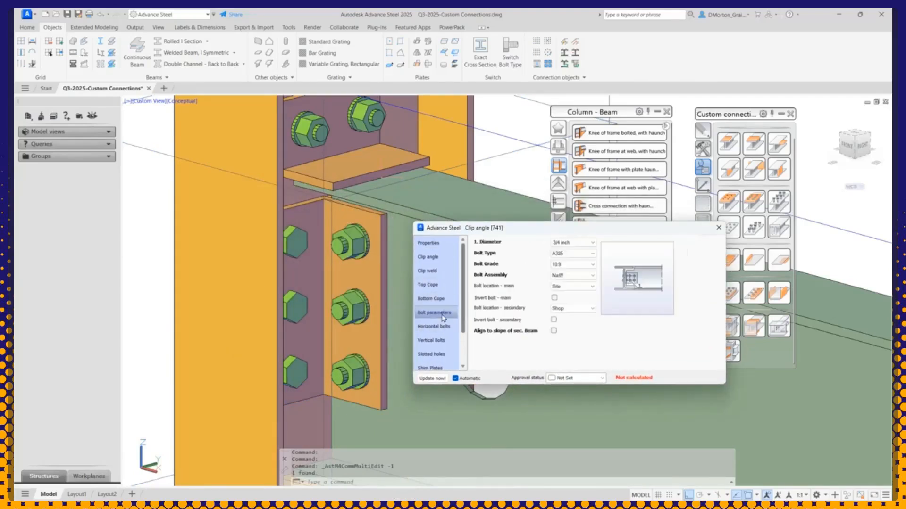
{"action": "left_click", "coordinate": [439, 338]}
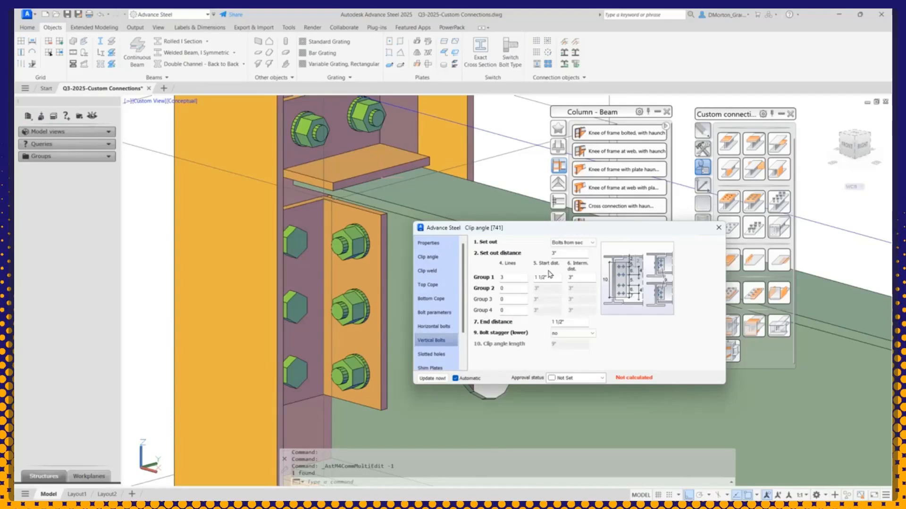
{"action": "left_click", "coordinate": [510, 286]}
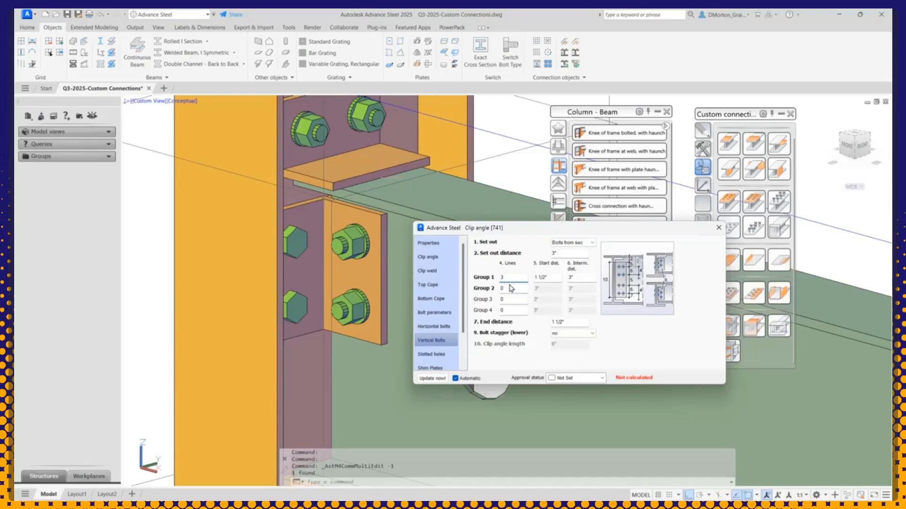
{"action": "scroll", "coordinate": [193, 278], "scroll_direction": "down", "scroll_amount": 5}
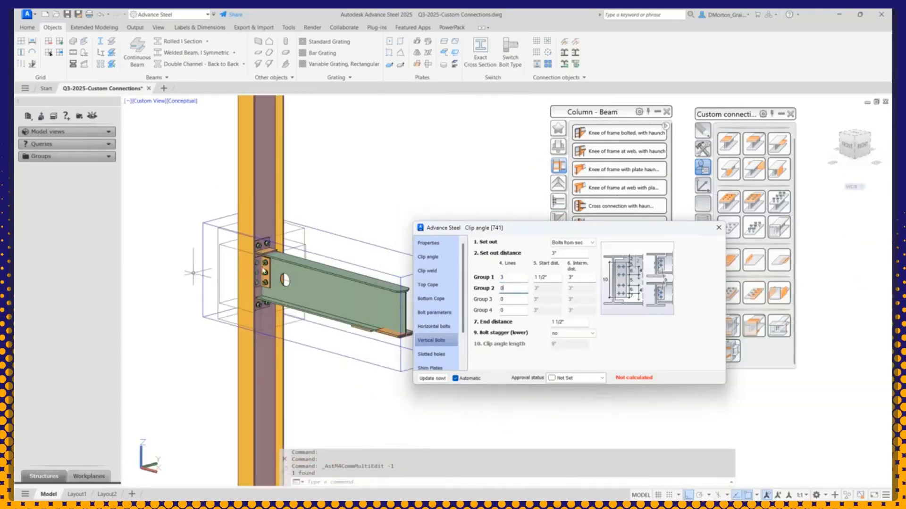
{"action": "left_click_drag", "start_coordinate": [572, 231], "coordinate": [320, 249]}
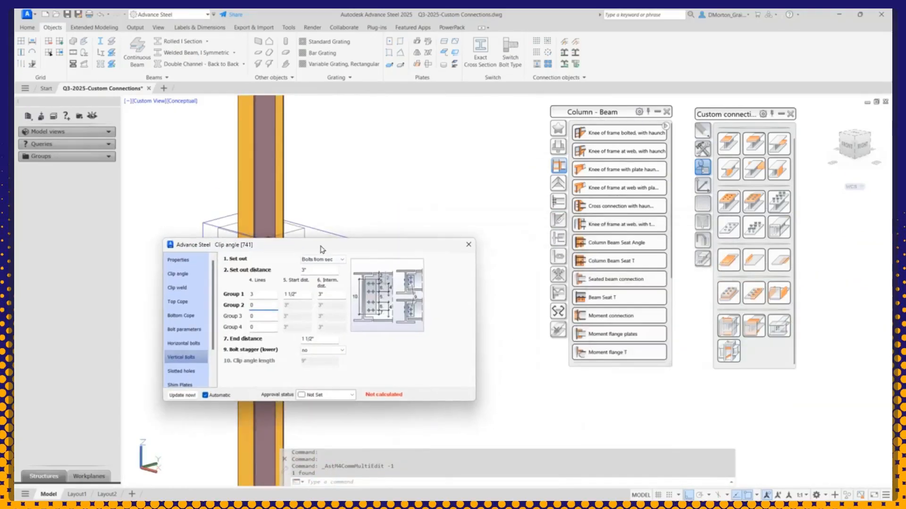
{"action": "left_click", "coordinate": [468, 244]}
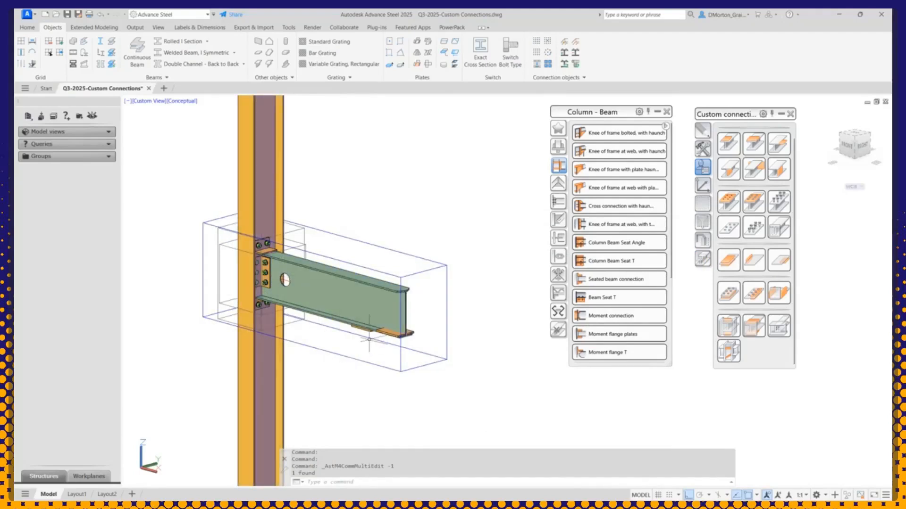
- Try moving the inner bottom-flange plate to the opposite flange through its Side option, and return it to the bottom flange
{"action": "scroll", "coordinate": [372, 334], "scroll_direction": "up", "scroll_amount": 5}
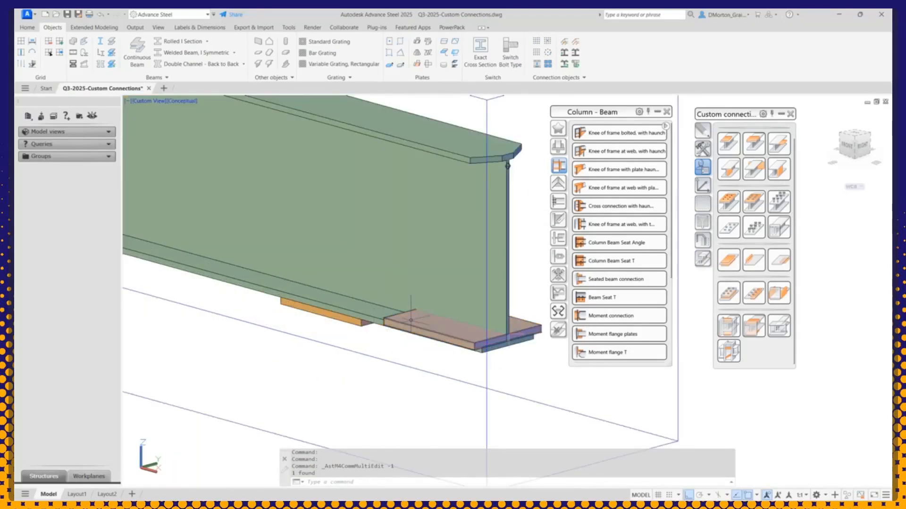
{"action": "left_click", "coordinate": [411, 320]}
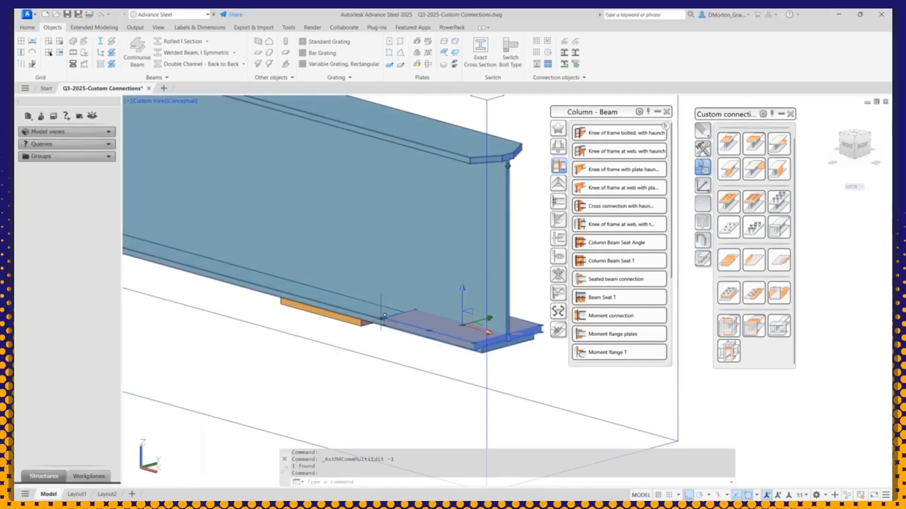
{"action": "key", "text": "Escape"}
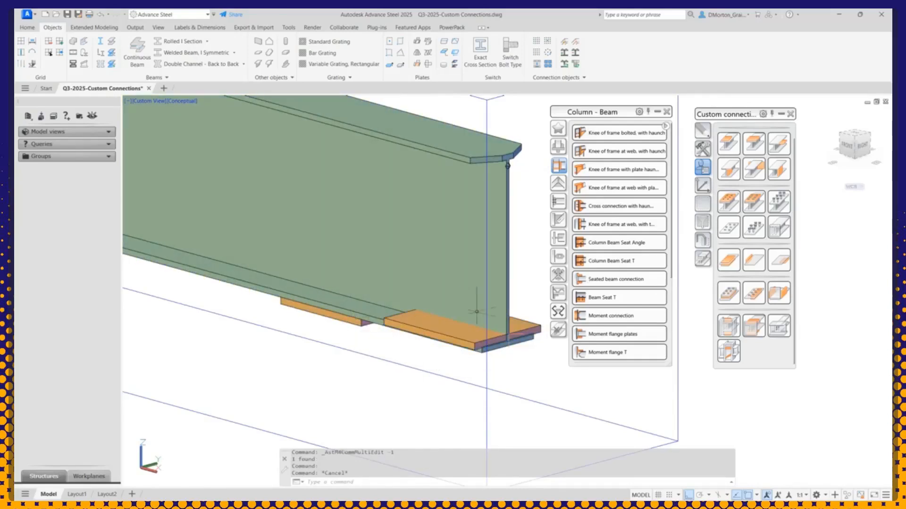
{"action": "left_click", "coordinate": [312, 317]}
{"action": "right_click", "coordinate": [314, 318]}
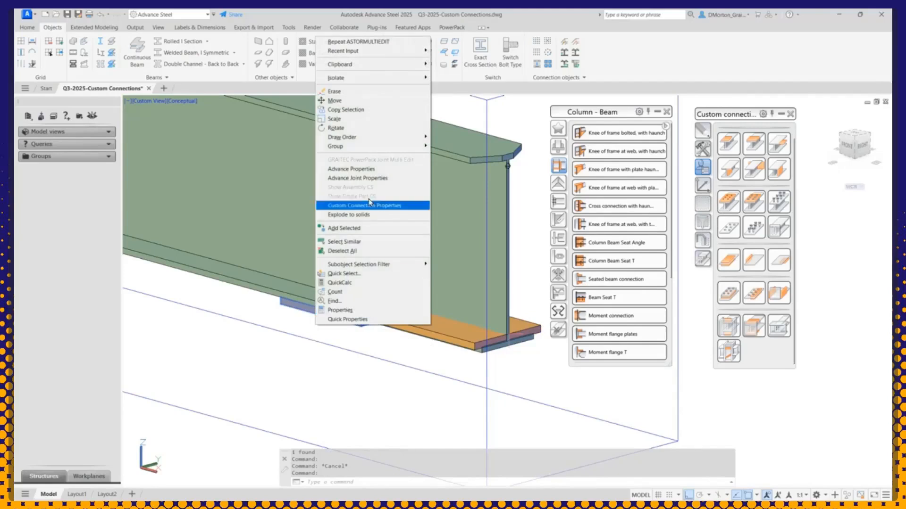
{"action": "left_click", "coordinate": [376, 181]}
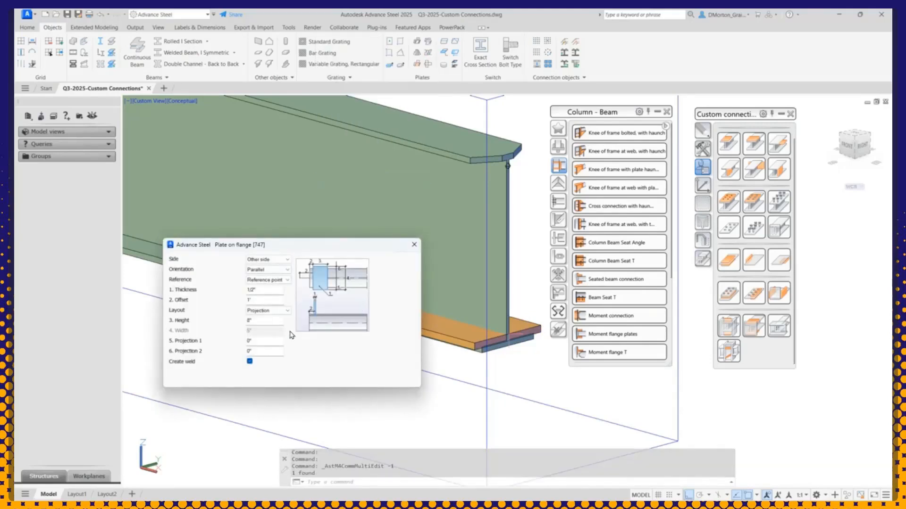
{"action": "left_click_drag", "start_coordinate": [287, 245], "coordinate": [489, 315]}
{"action": "left_click", "coordinate": [460, 332]}
{"action": "scroll", "coordinate": [461, 333], "scroll_direction": "down", "scroll_amount": 1}
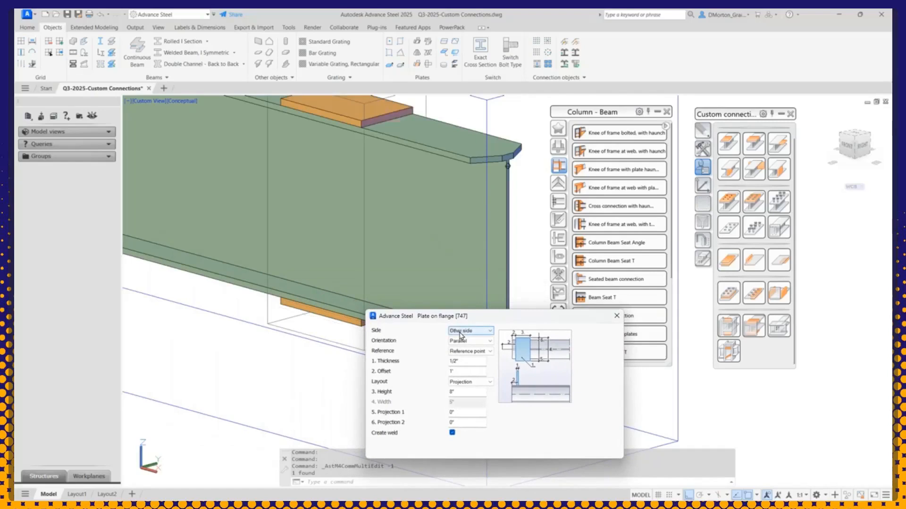
{"action": "scroll", "coordinate": [461, 332], "scroll_direction": "down", "scroll_amount": 3}
{"action": "scroll", "coordinate": [474, 332], "scroll_direction": "up", "scroll_amount": 1}
{"action": "left_click_drag", "start_coordinate": [536, 311], "coordinate": [418, 297]}
{"action": "left_click", "coordinate": [497, 302]}
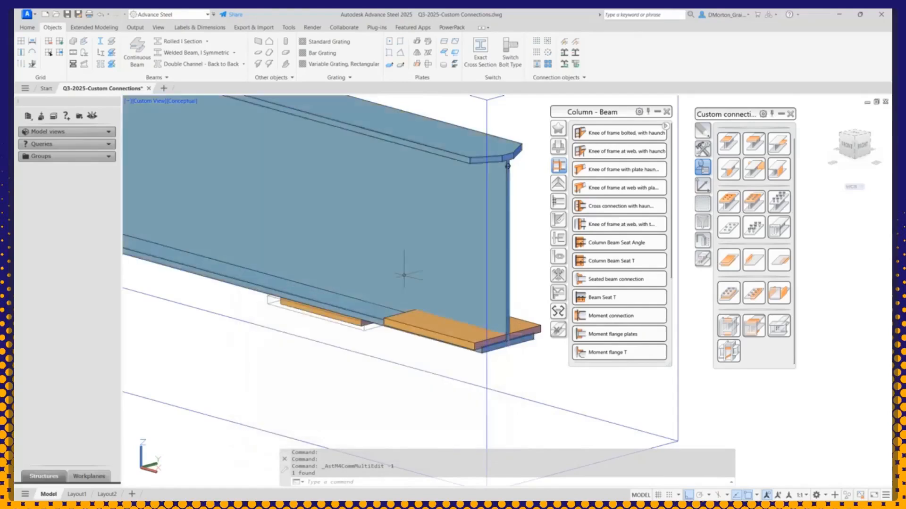
- Close the Column - Beam connection palette
{"action": "scroll", "coordinate": [403, 275], "scroll_direction": "down", "scroll_amount": 8}
{"action": "middle_click_drag", "start_coordinate": [321, 361], "coordinate": [380, 318]}
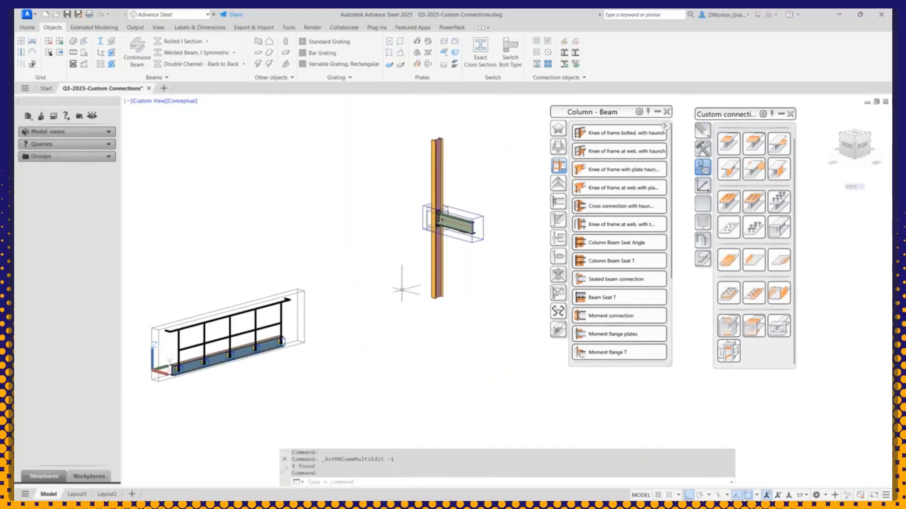
{"action": "left_click", "coordinate": [665, 112]}
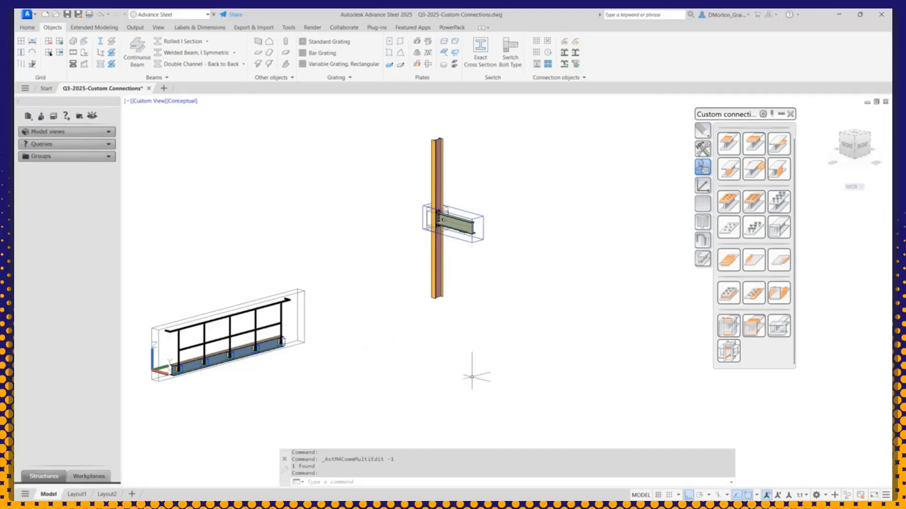
{"action": "middle_click_drag", "start_coordinate": [410, 364], "coordinate": [459, 381]}
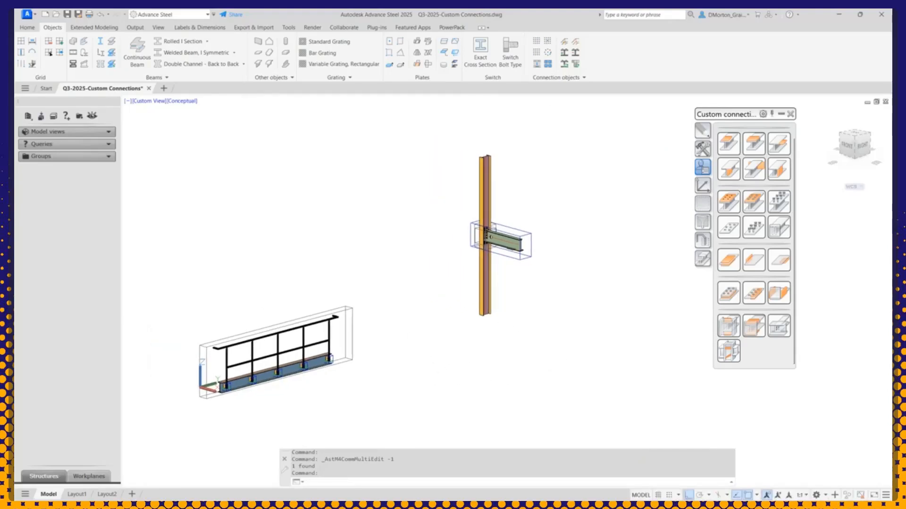